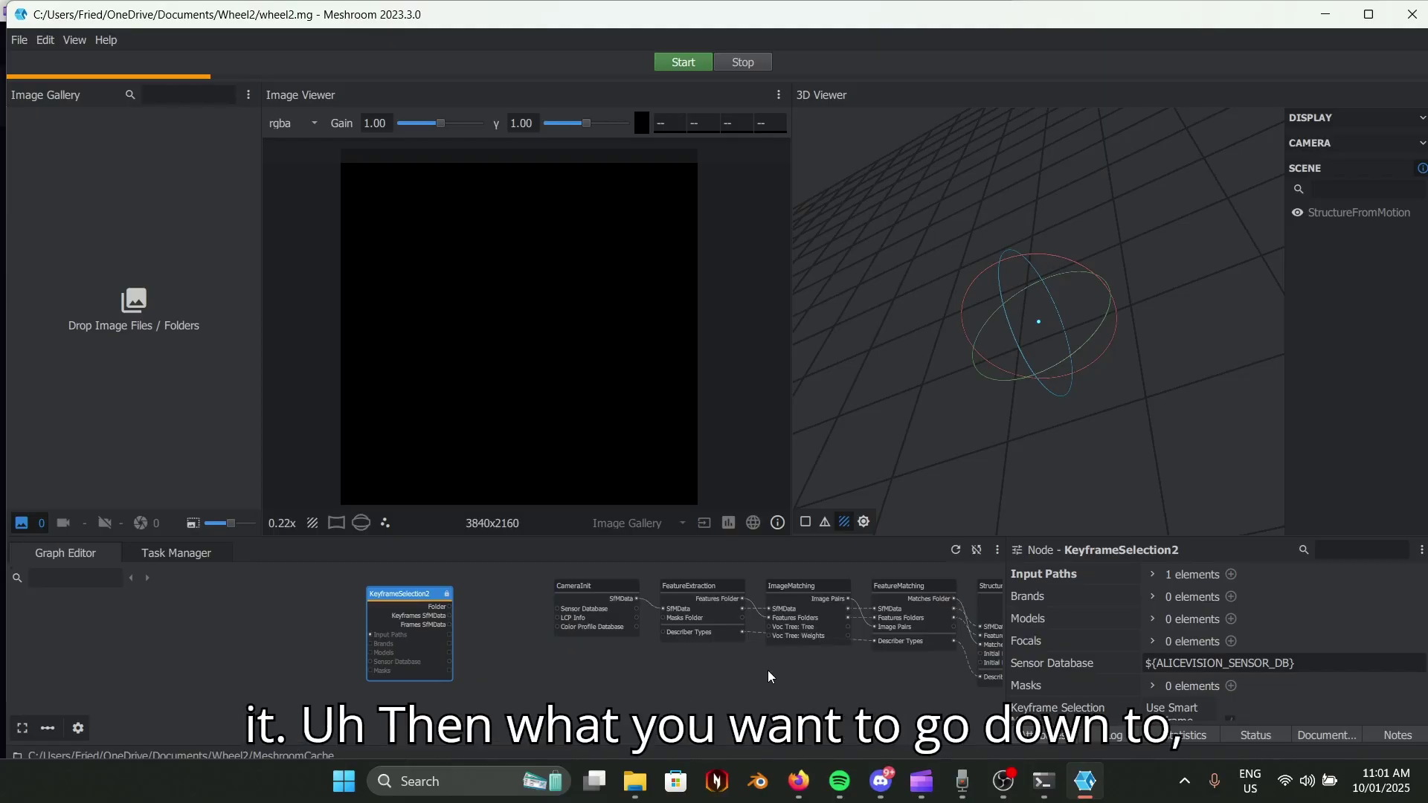
Scroll KeyframeSelection2's attributes down to Max Nb Output Frames and Keyframes File Extension.
scroll(1235, 636, "down", 5)
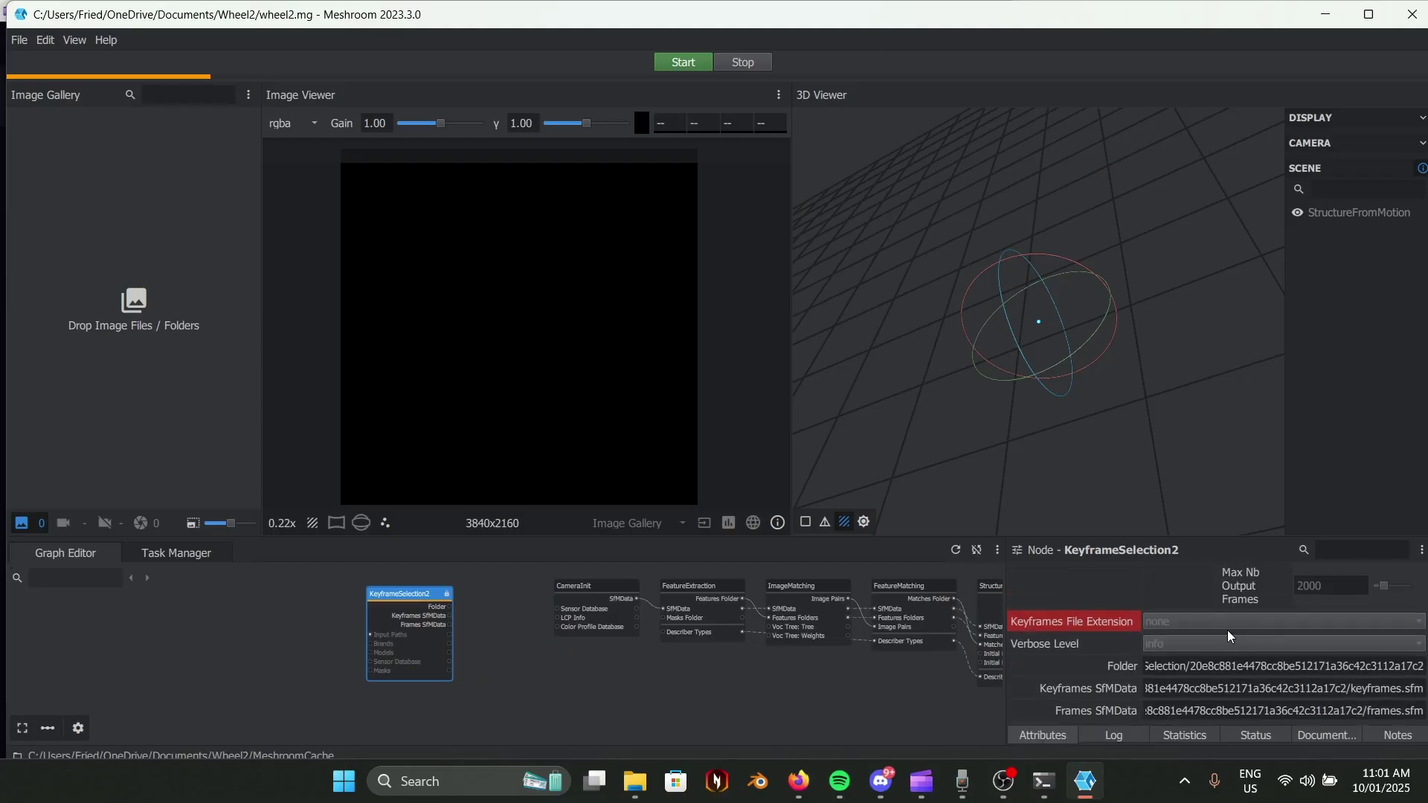
Stop the KeyframeSelection2 computation and set its Keyframes File Extension to png.
right_click(414, 604)
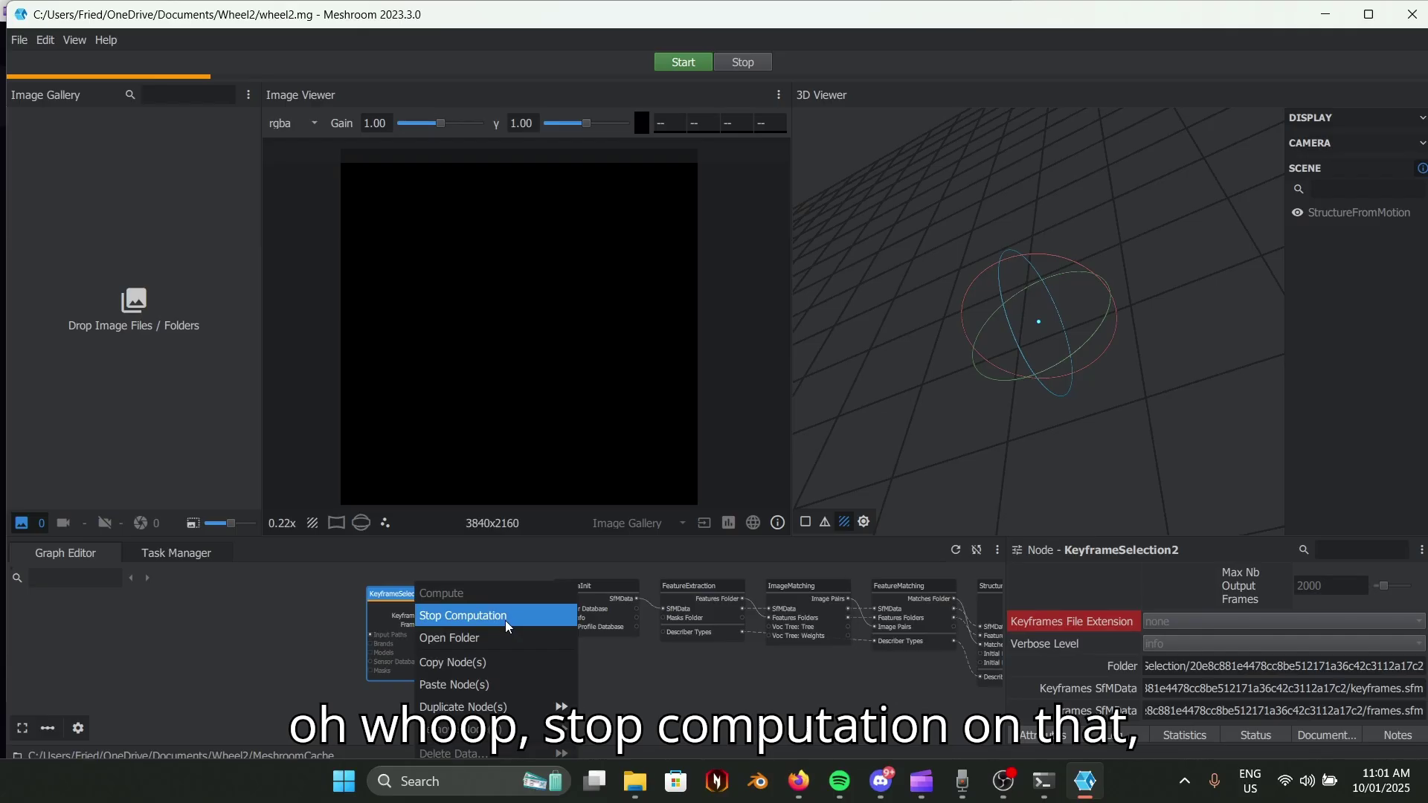
left_click(560, 627)
left_click(1193, 622)
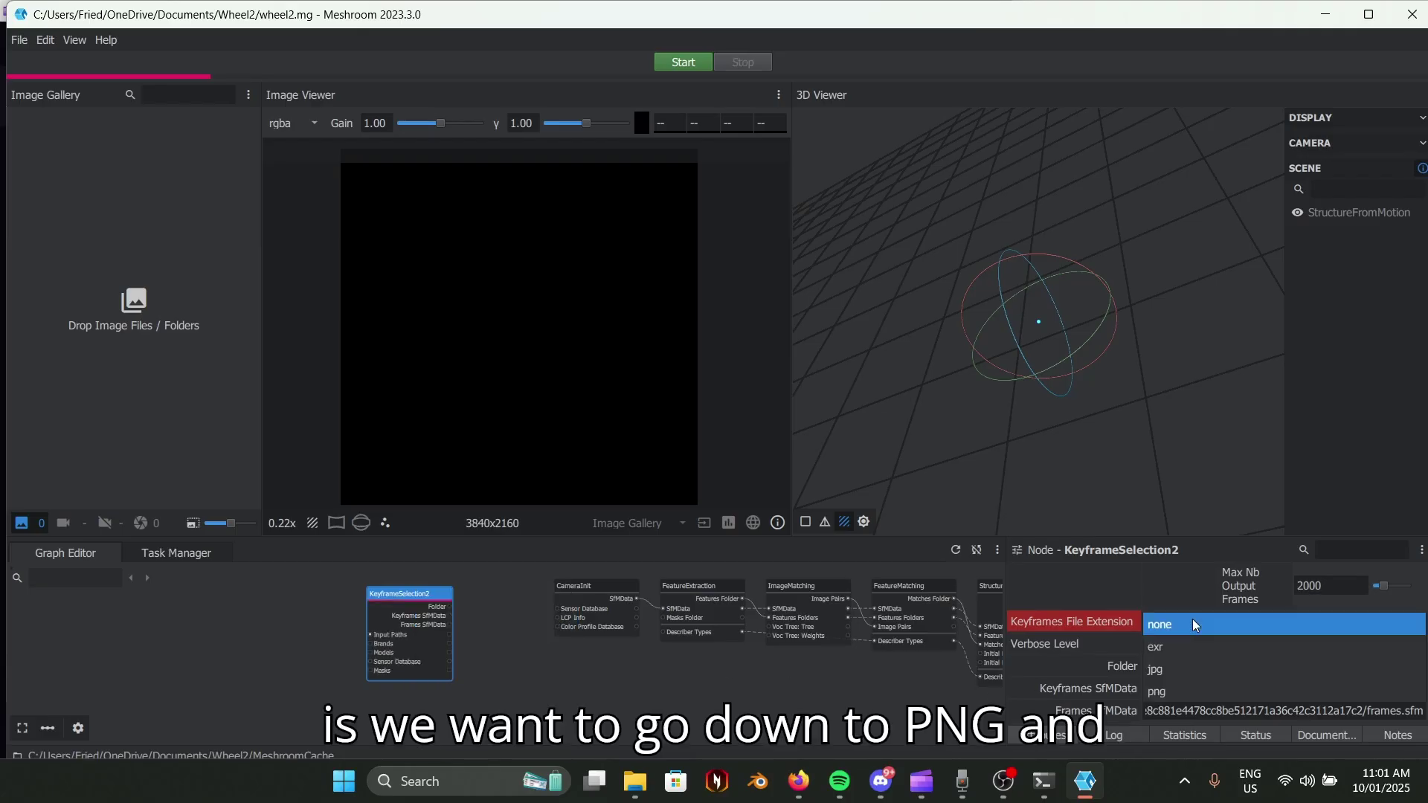
left_click(1174, 693)
Restart computing the KeyframeSelection2 node with the png setting.
scroll(1111, 667, "up", 5)
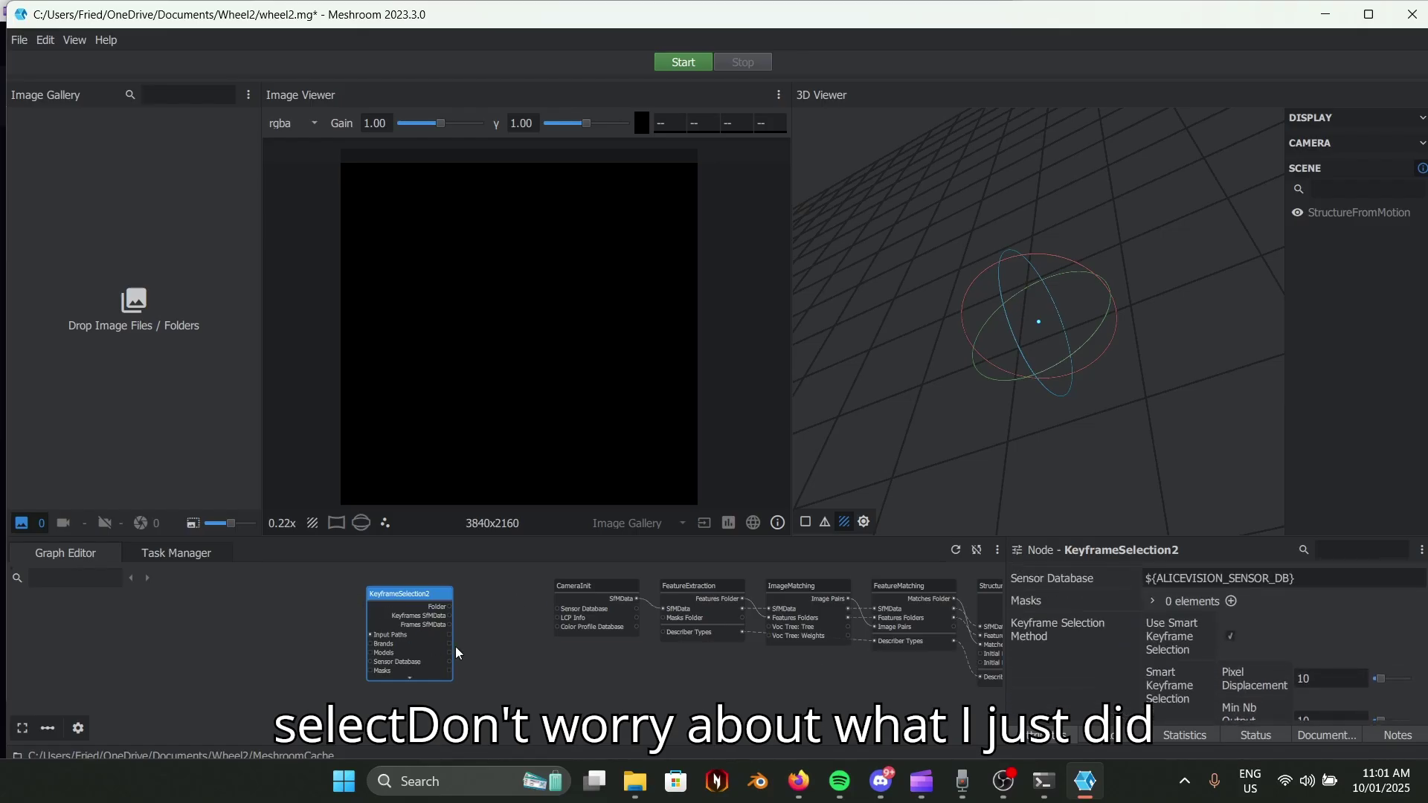
scroll(1239, 645, "down", 5)
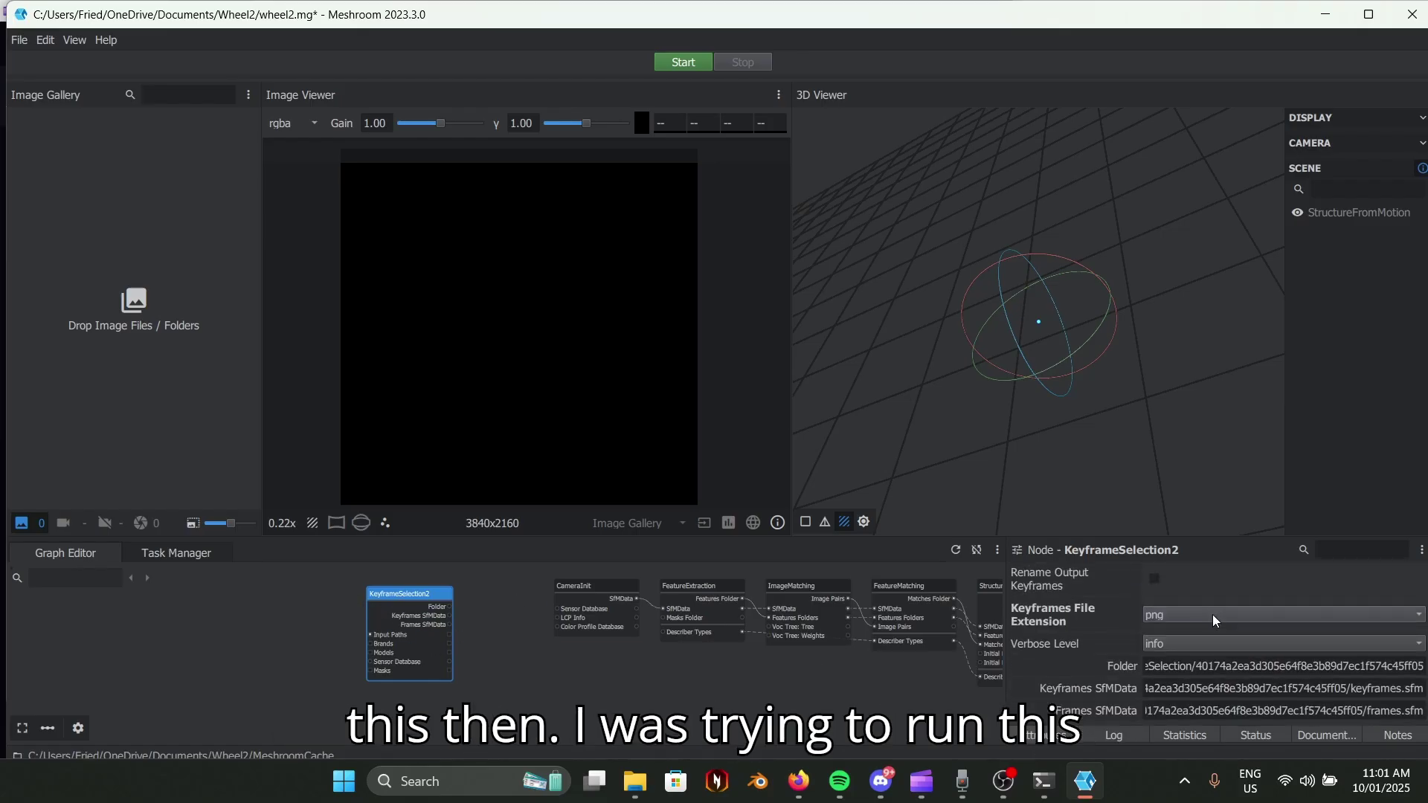
scroll(1210, 635, "up", 5)
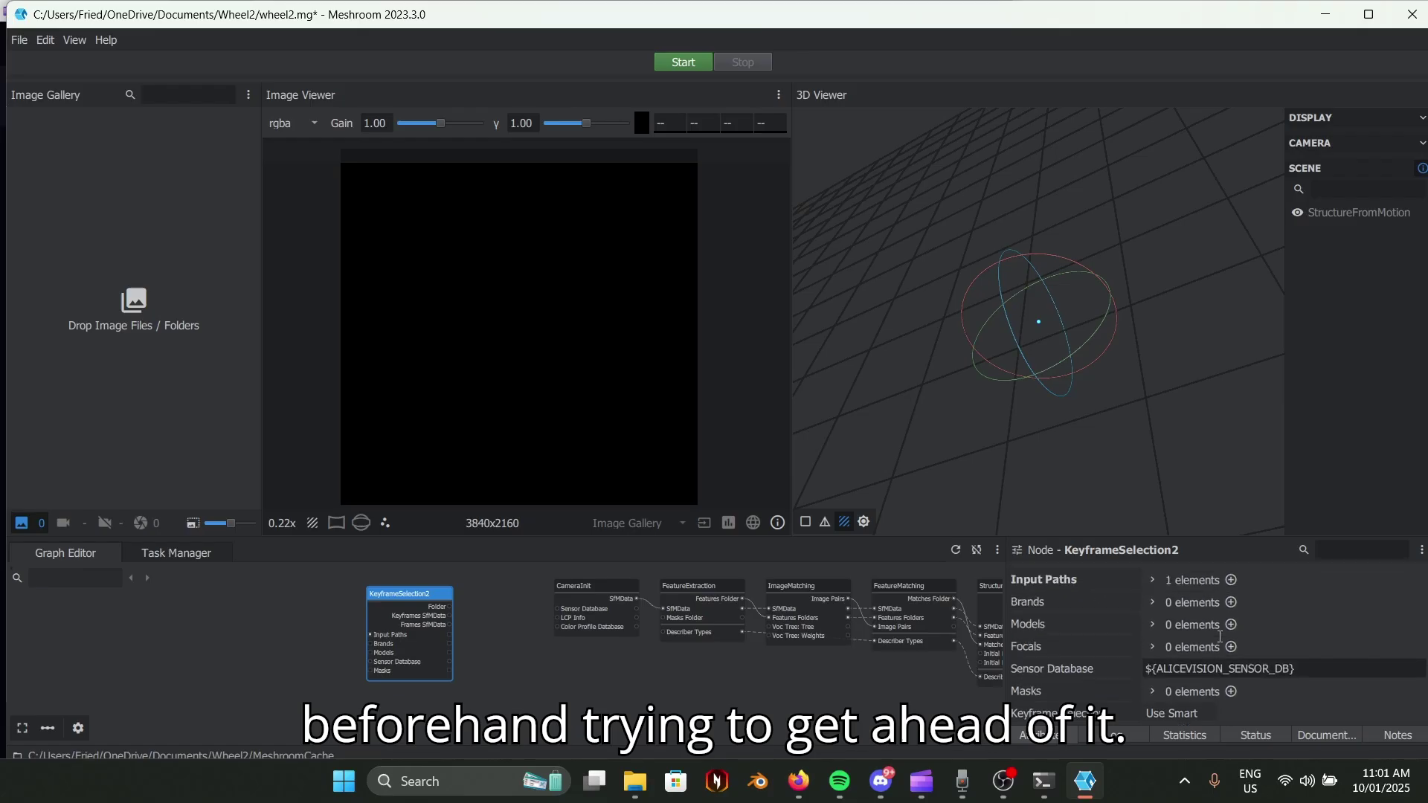
scroll(1221, 645, "down", 5)
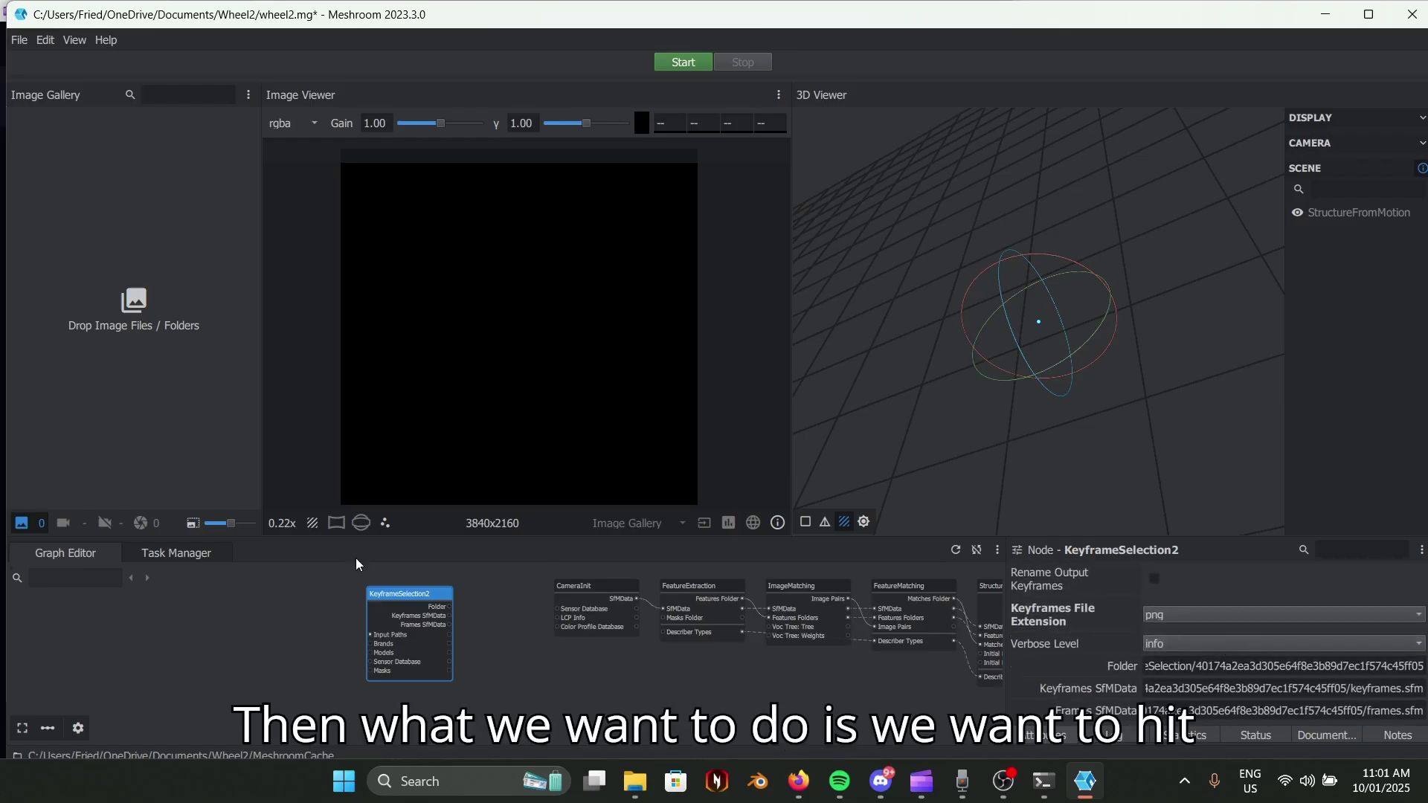
right_click(417, 612)
left_click(437, 622)
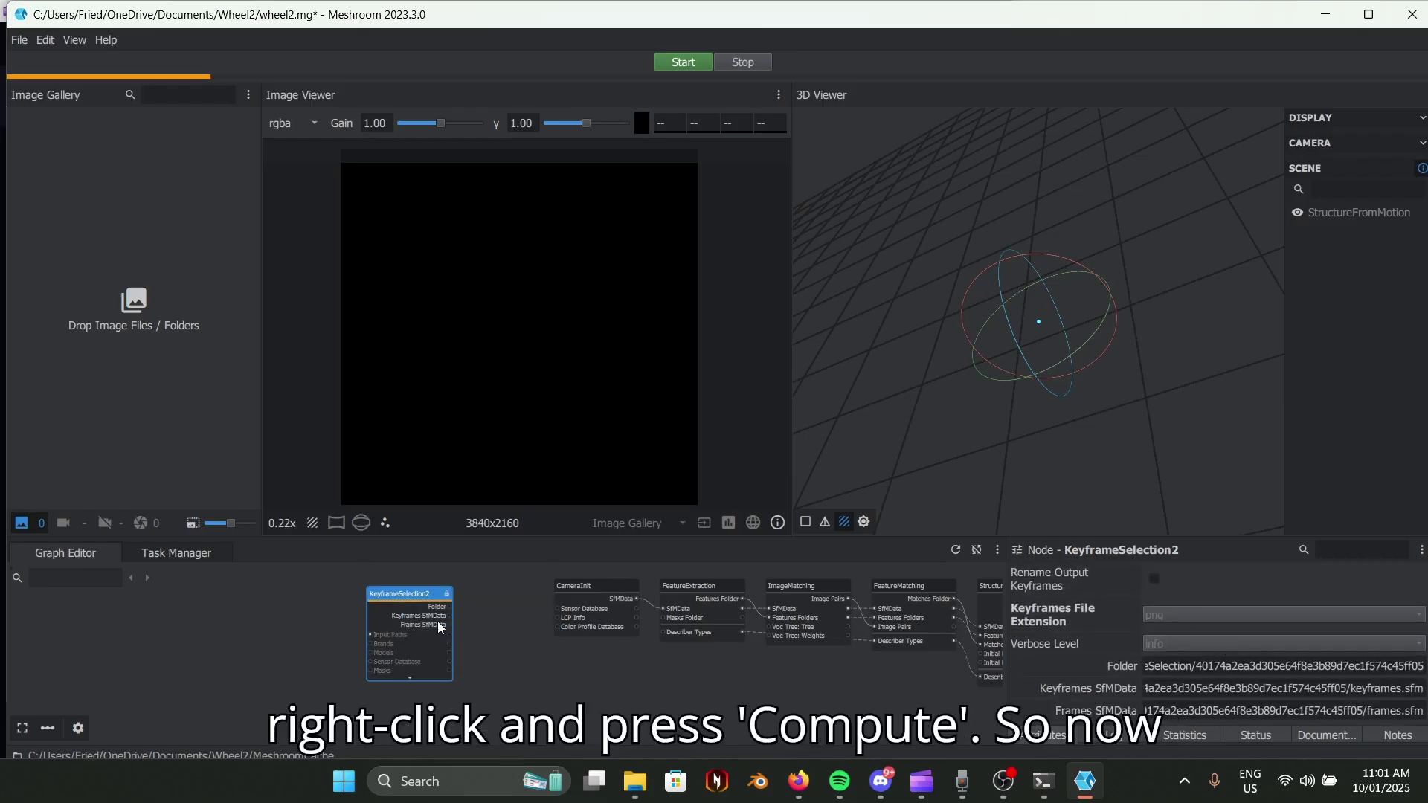
scroll(563, 675, "up", 1)
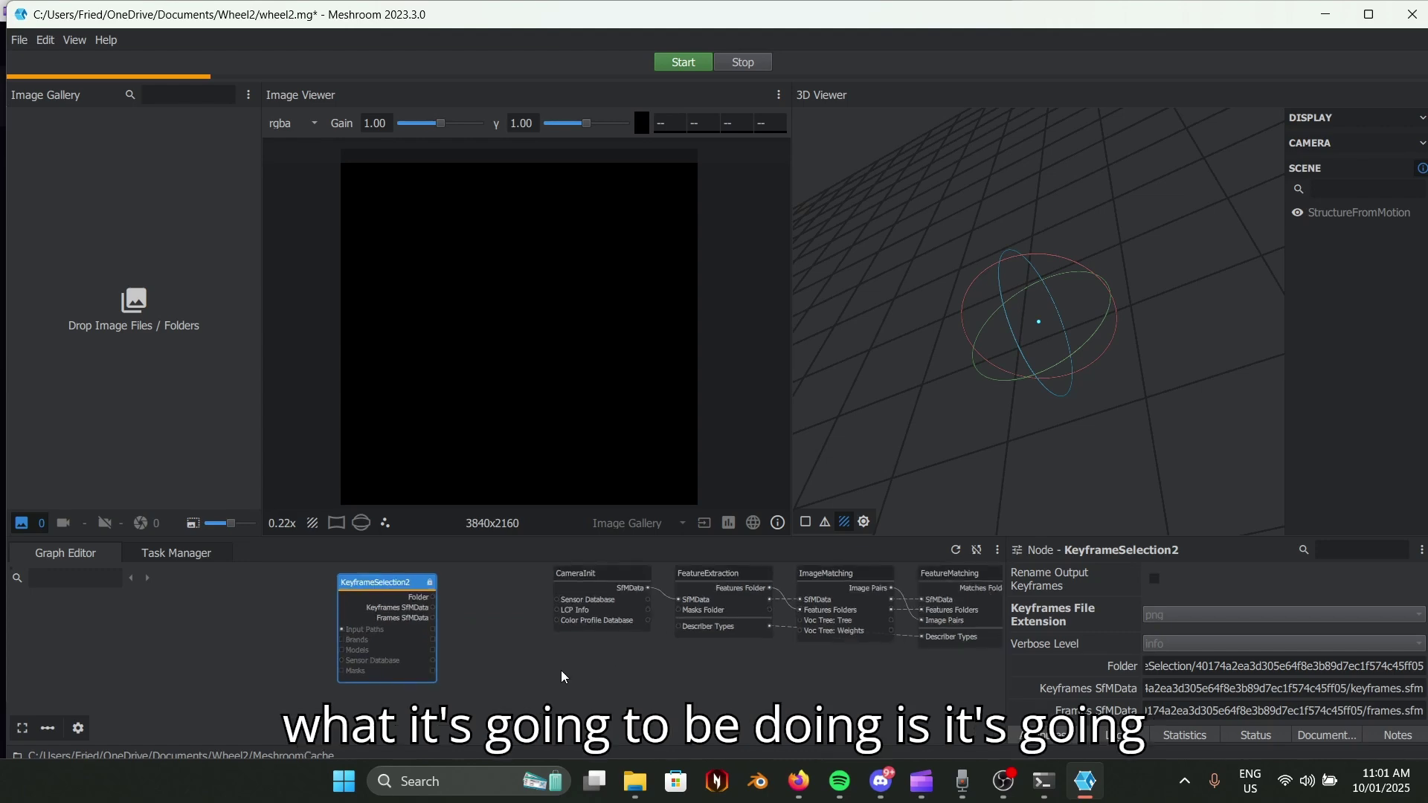
scroll(1252, 658, "up", 5)
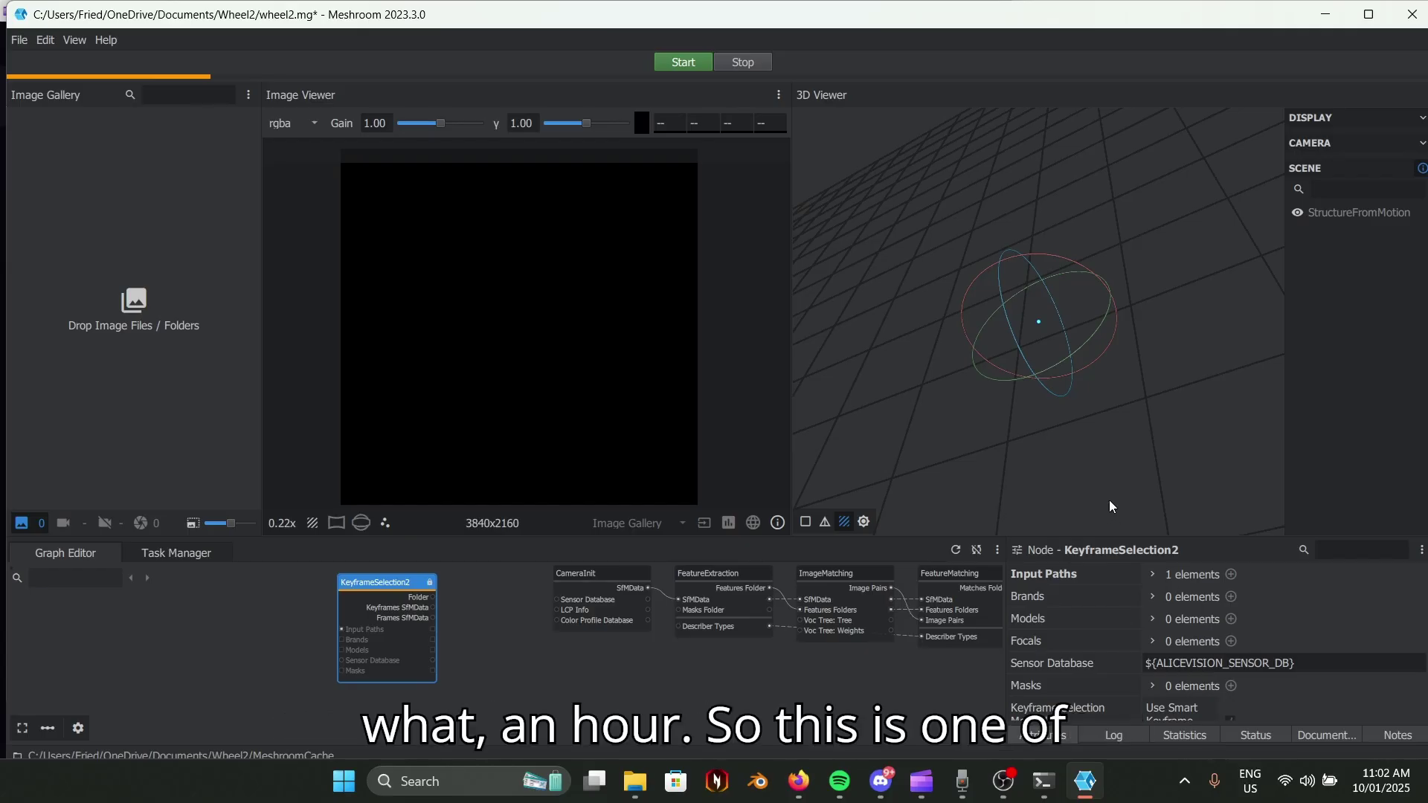
Orbit the 3D Viewer to various angles while KeyframeSelection2 finishes computing.
left_click_drag(1016, 320, 1063, 303)
left_click_drag(970, 353, 1004, 381)
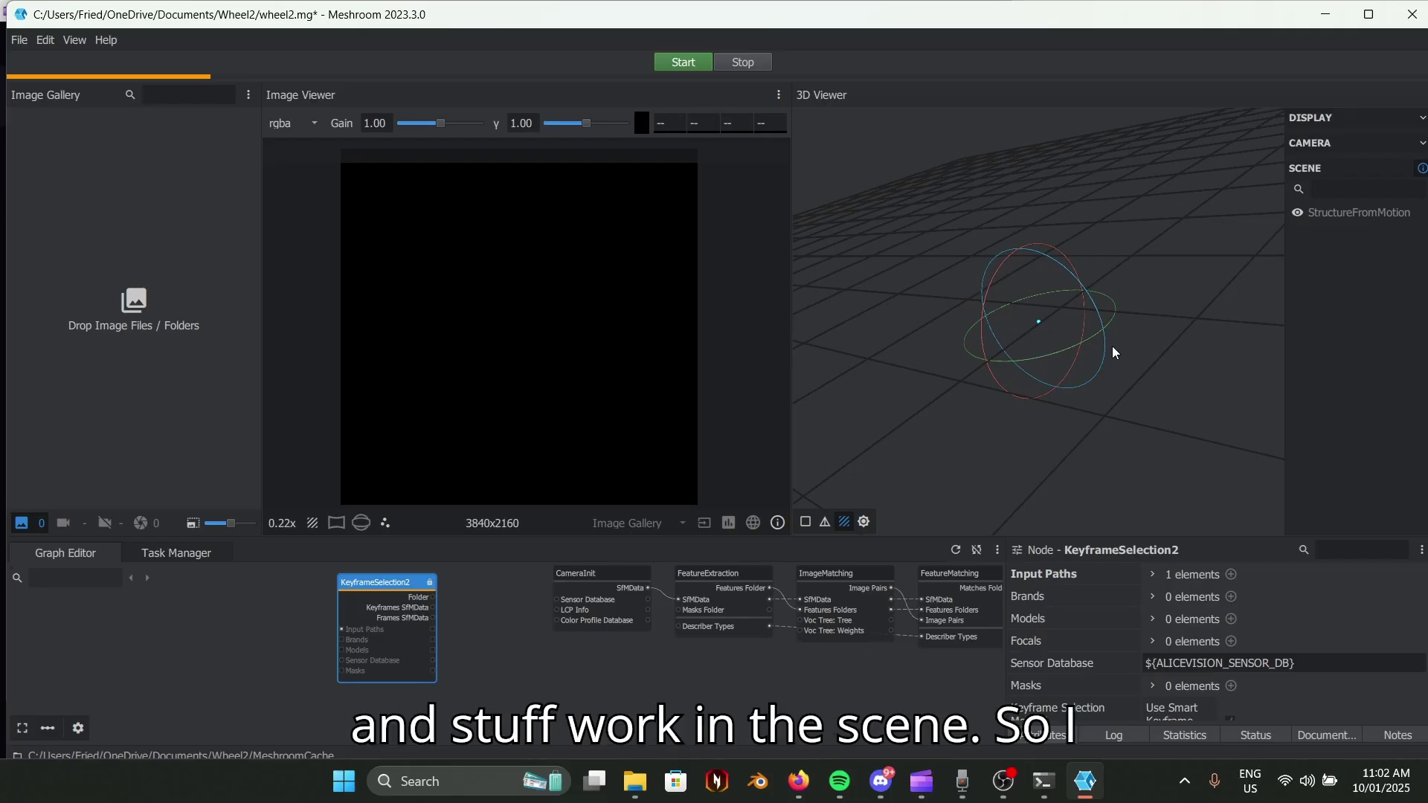
left_click_drag(1059, 383, 892, 521)
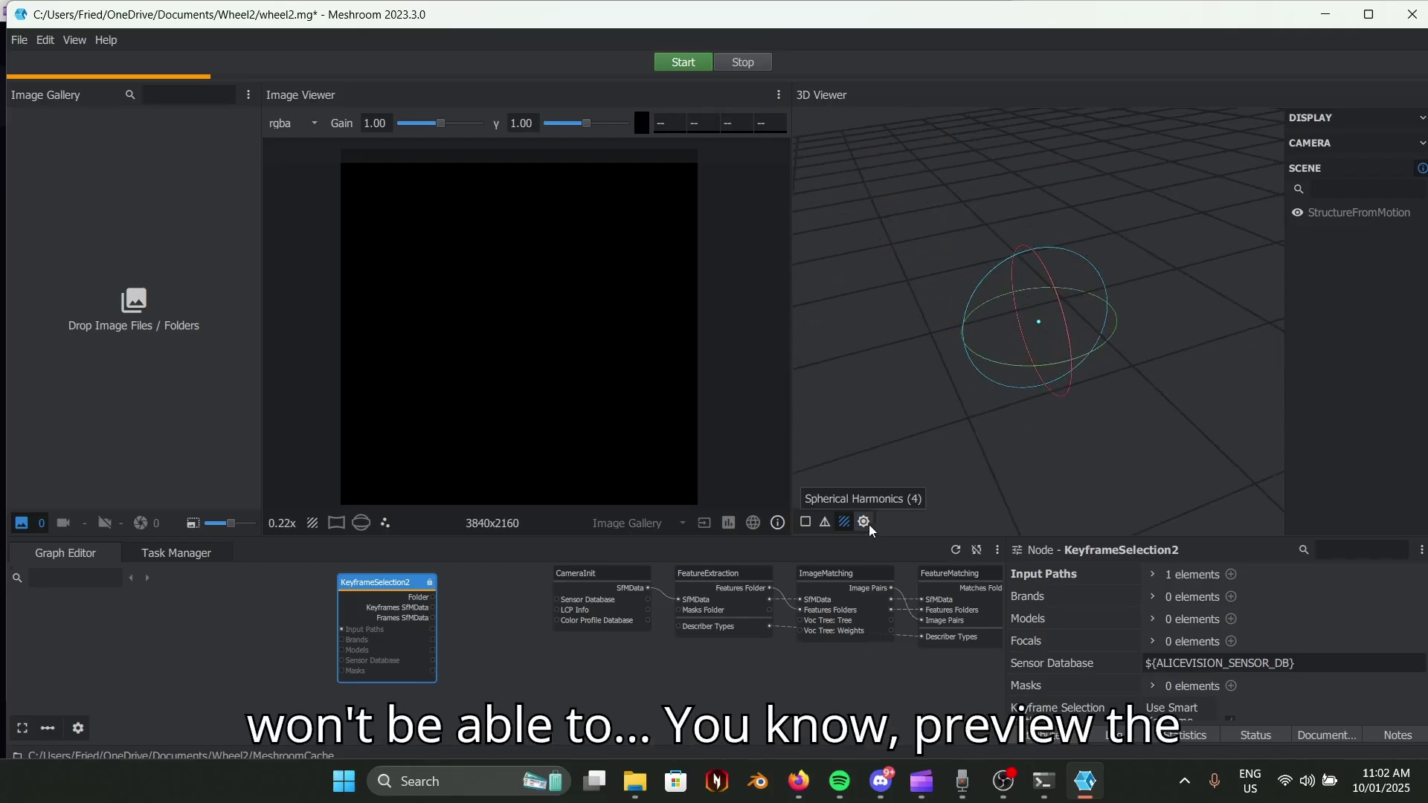
left_click_drag(1114, 450, 1104, 408)
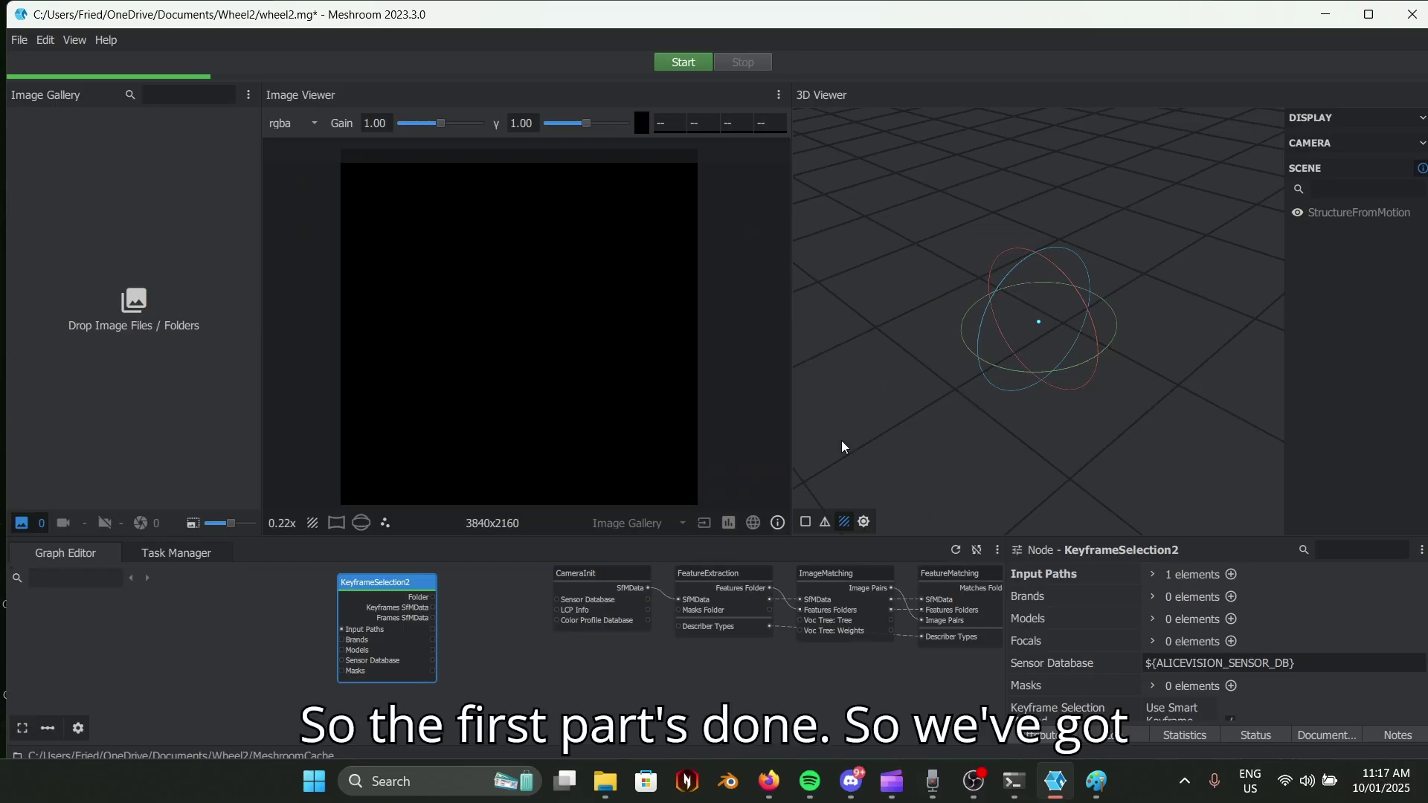
Expand KeyframeSelection2's Input Paths to show the source .mp4 video.
left_click_drag(370, 595, 382, 614)
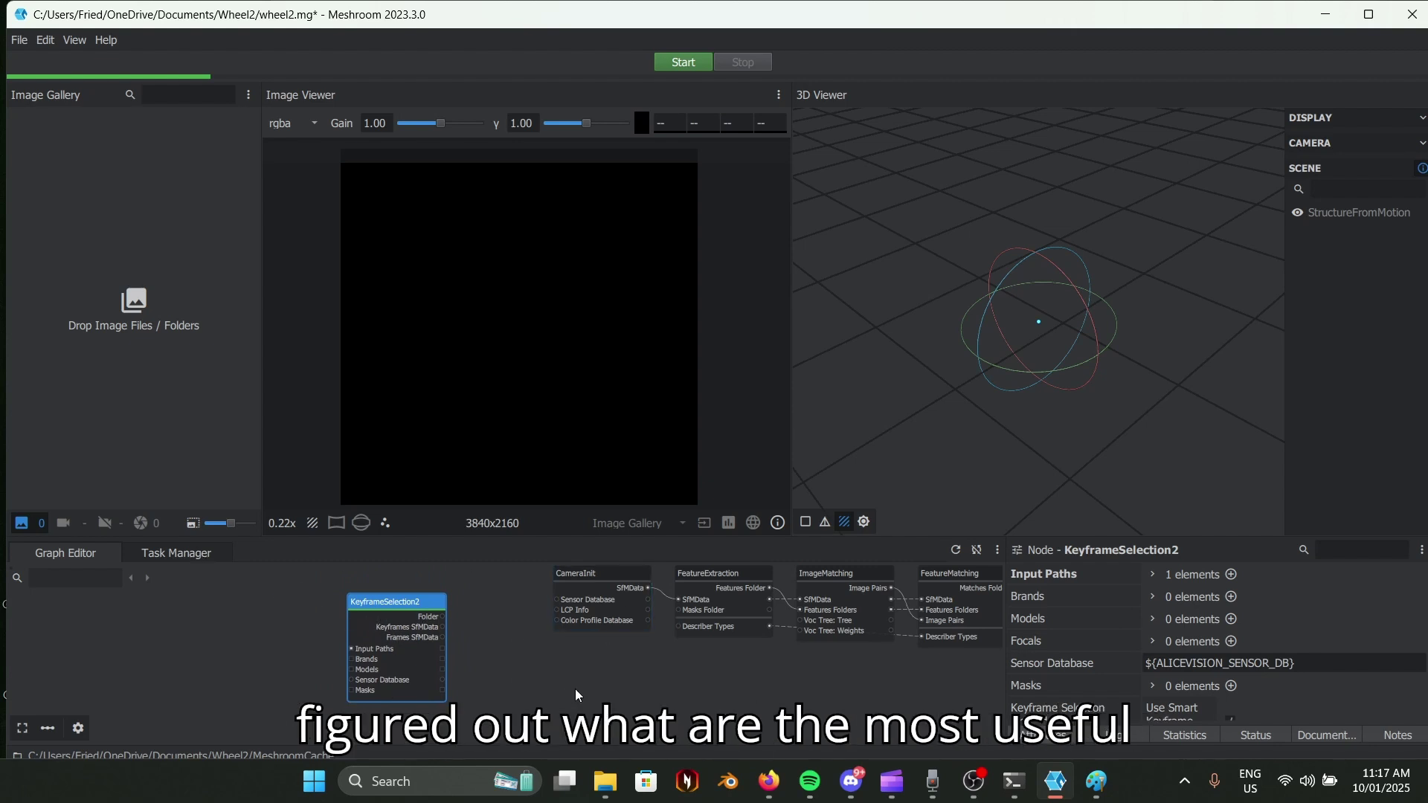
left_click(1153, 574)
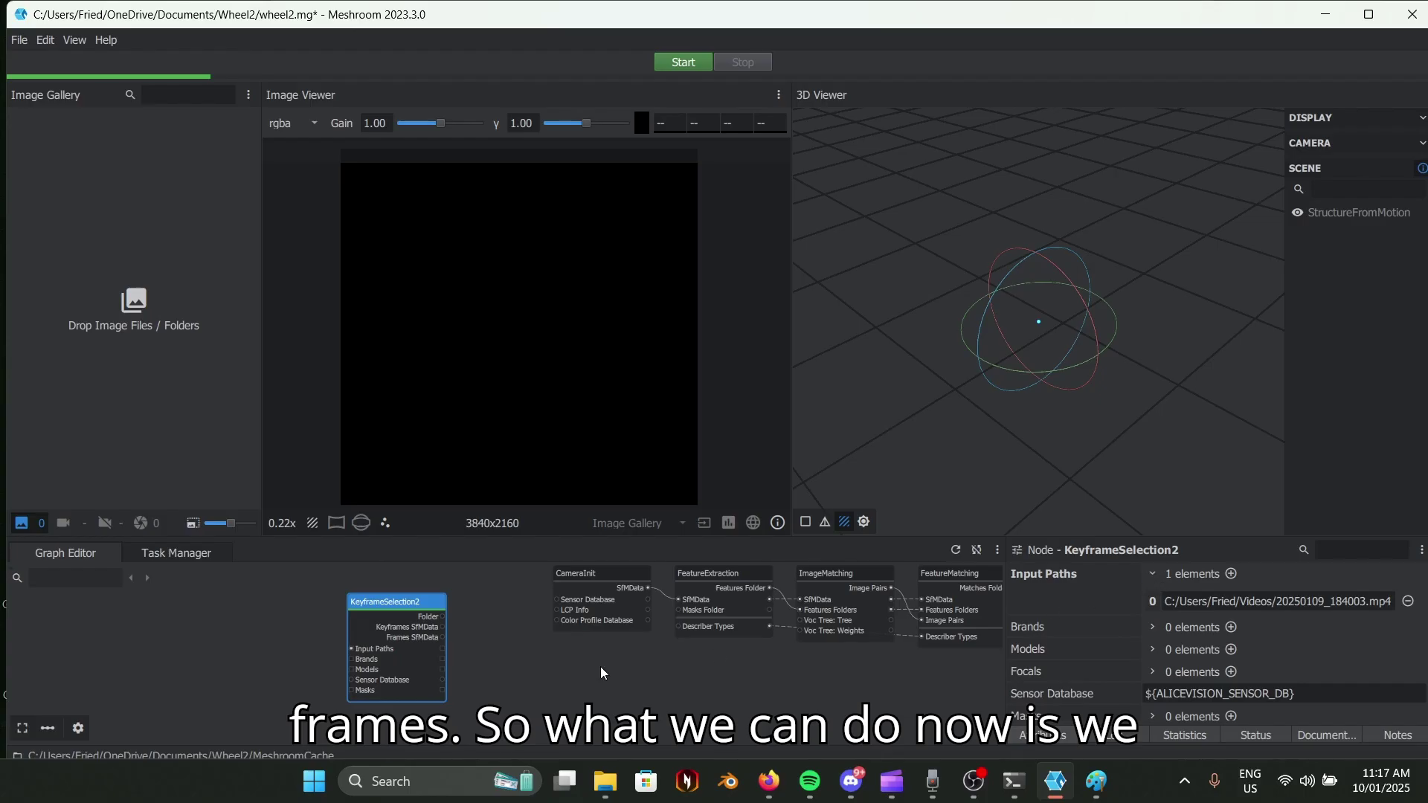
middle_click_drag(528, 676, 609, 665)
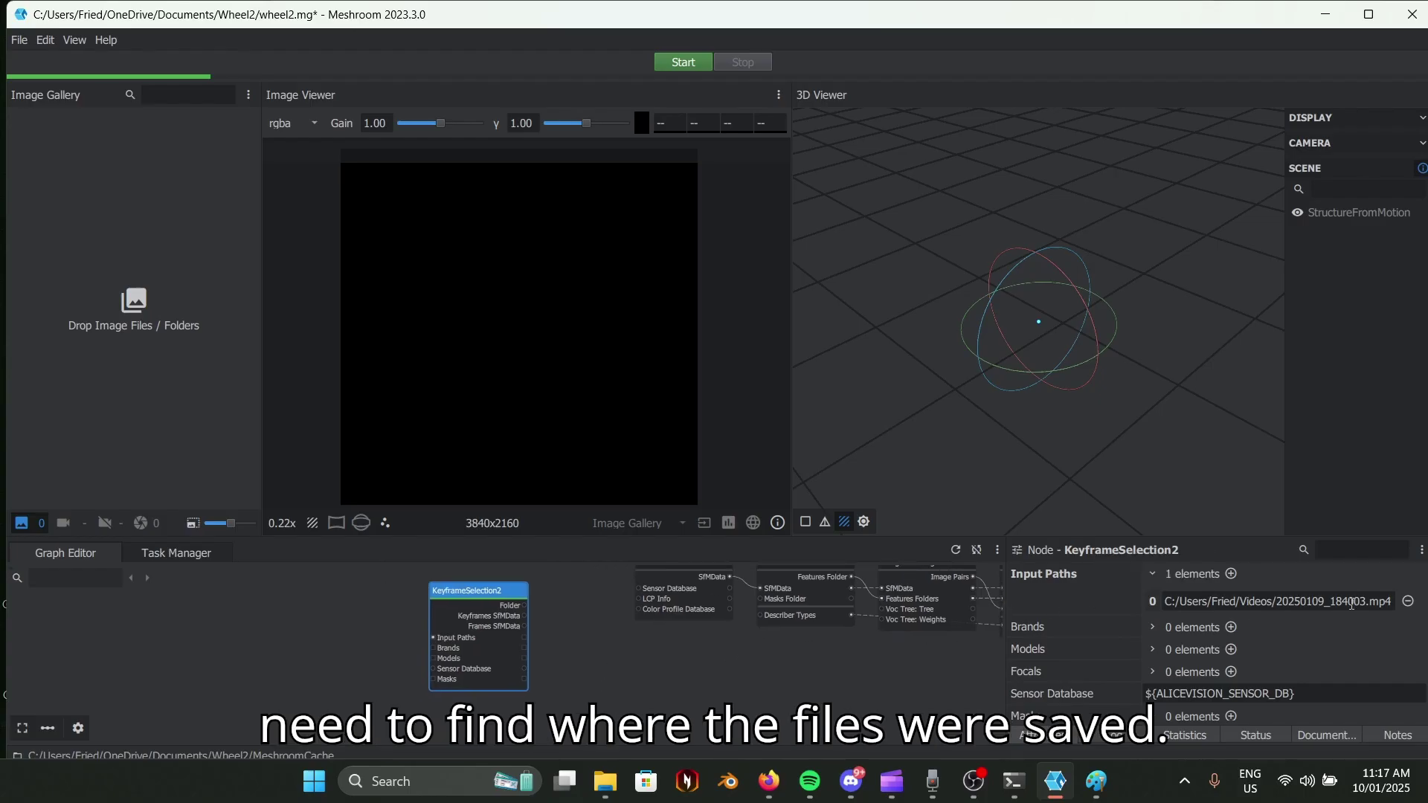
scroll(1273, 627, "down", 5)
scroll(1274, 627, "up", 5)
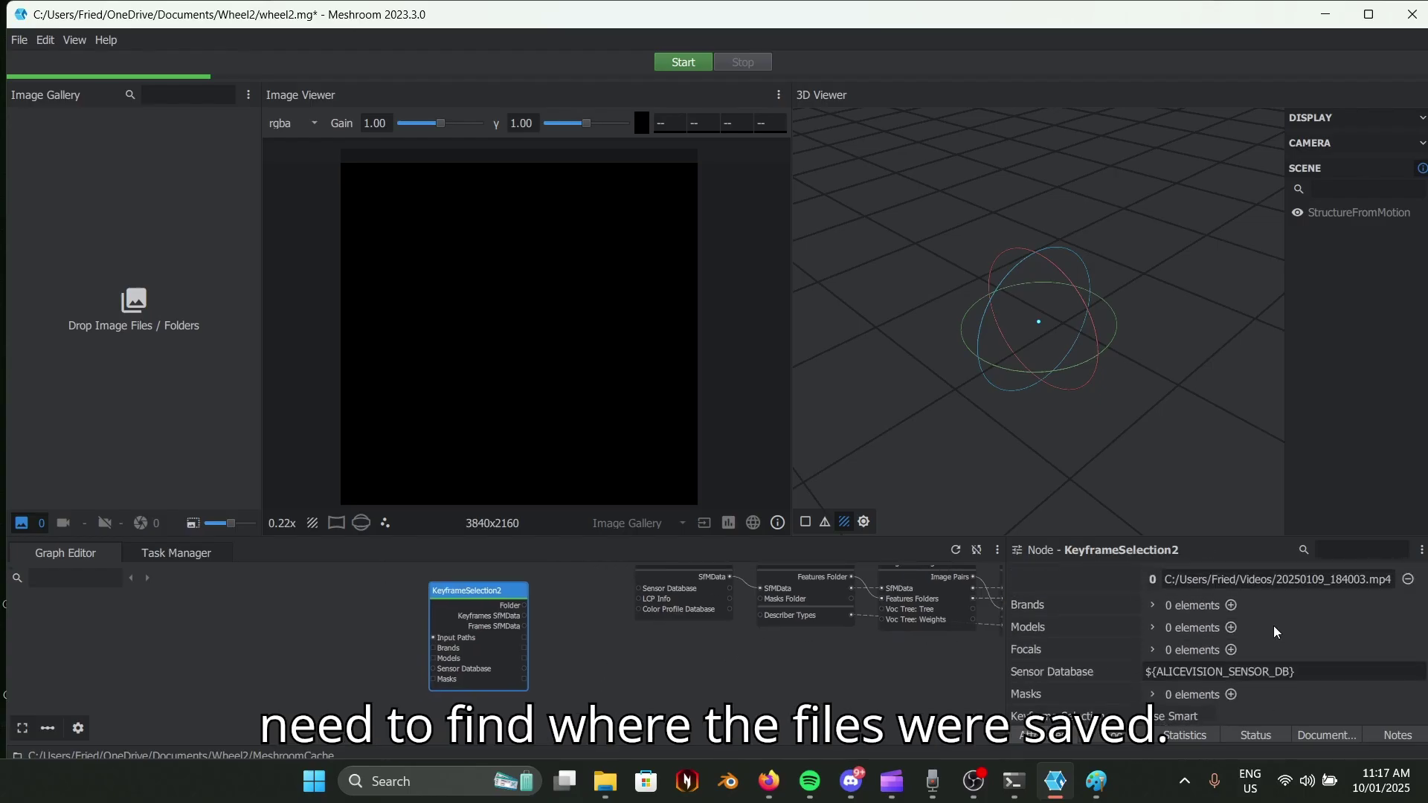
In File Explorer, browse to Documents > Wheel2 > MeshroomCache > KeyframeSelection.
scroll(564, 643, "up", 1)
left_click(606, 781)
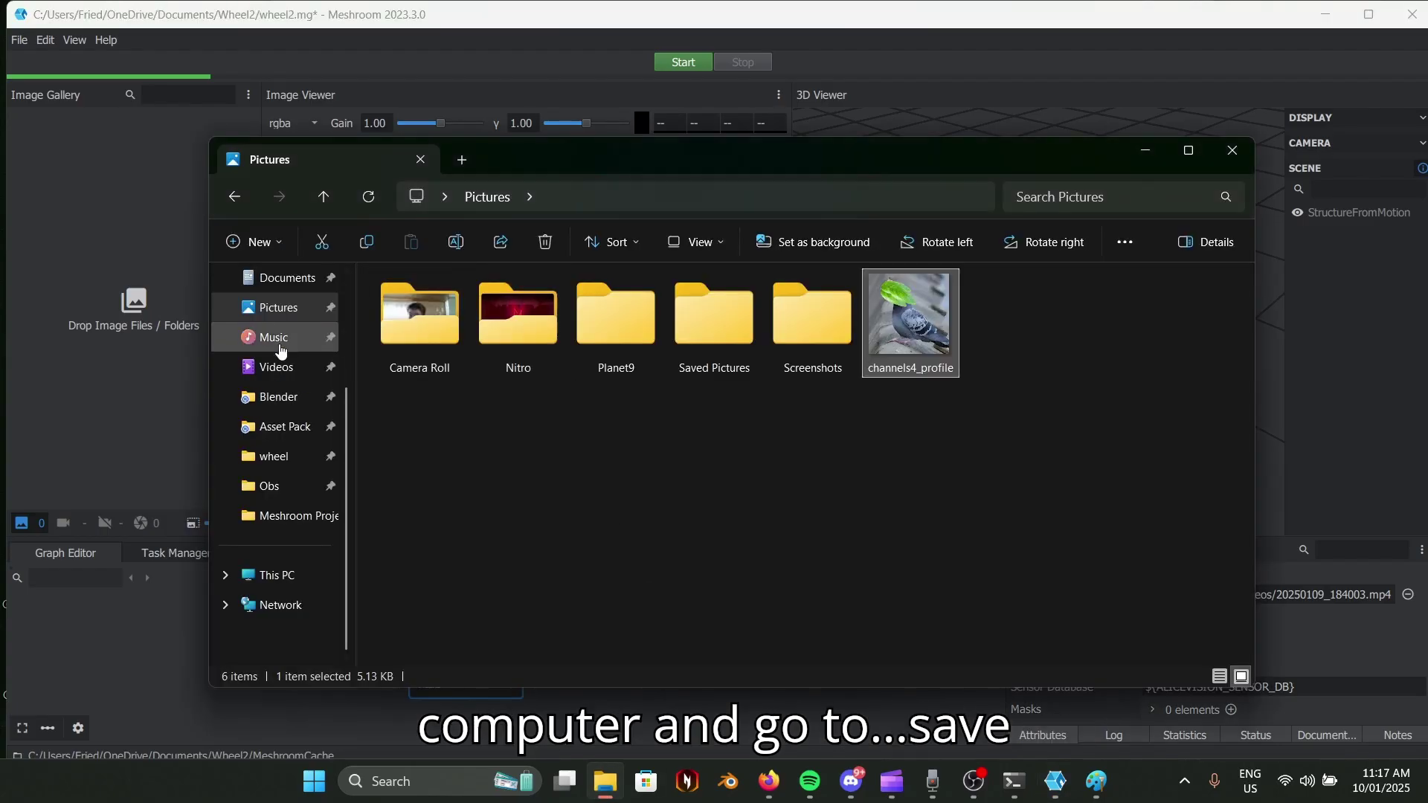
scroll(301, 383, "up", 3)
left_click(286, 366)
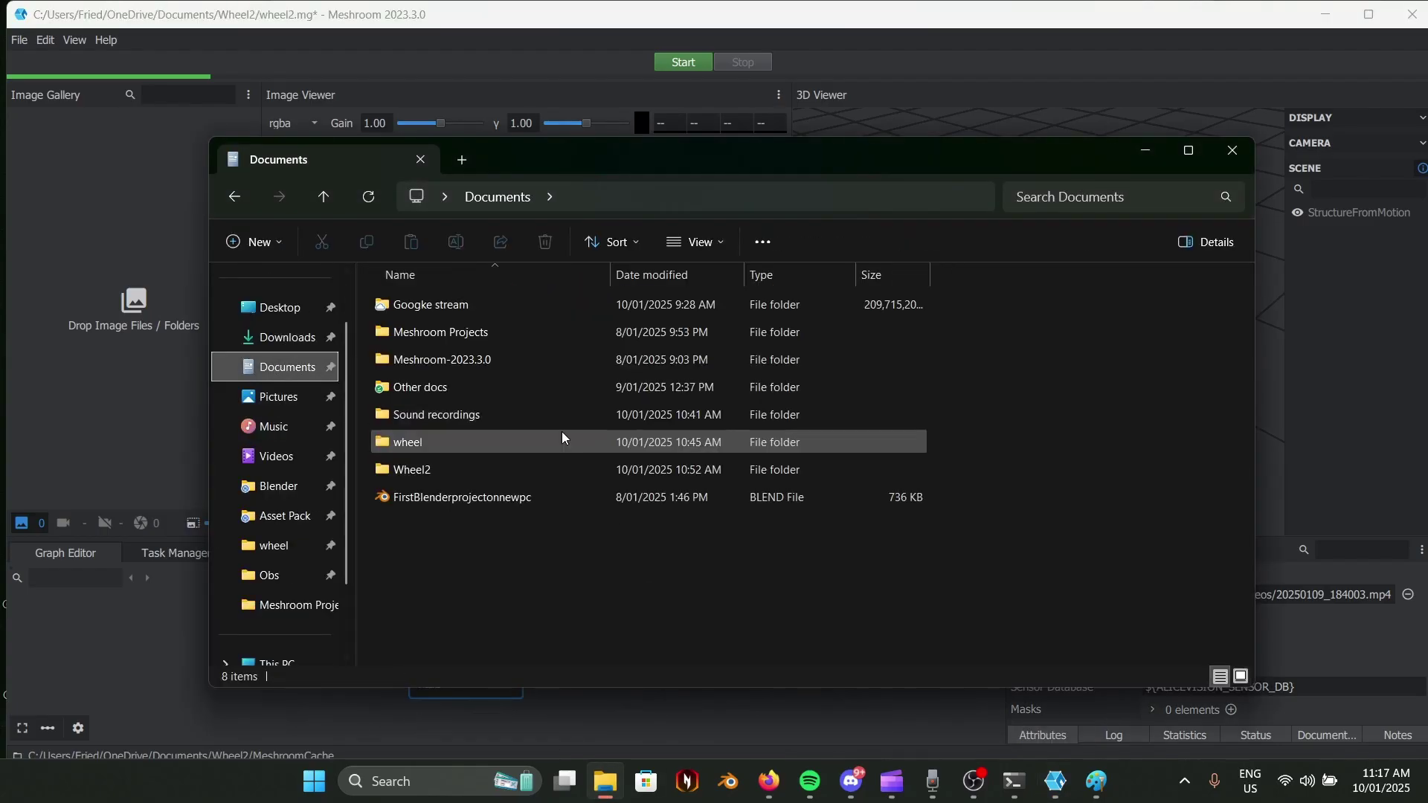
double_click(462, 471)
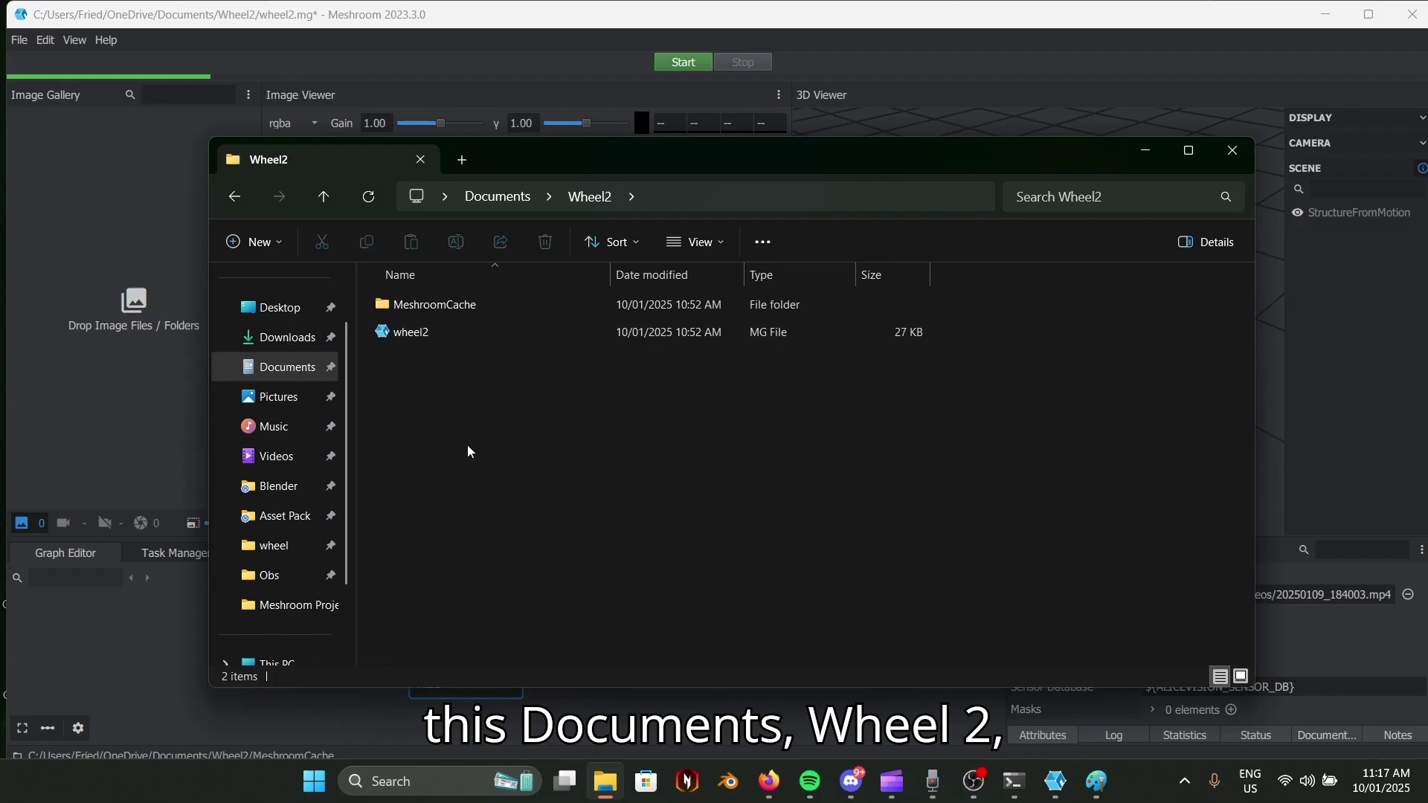
double_click(457, 310)
double_click(473, 311)
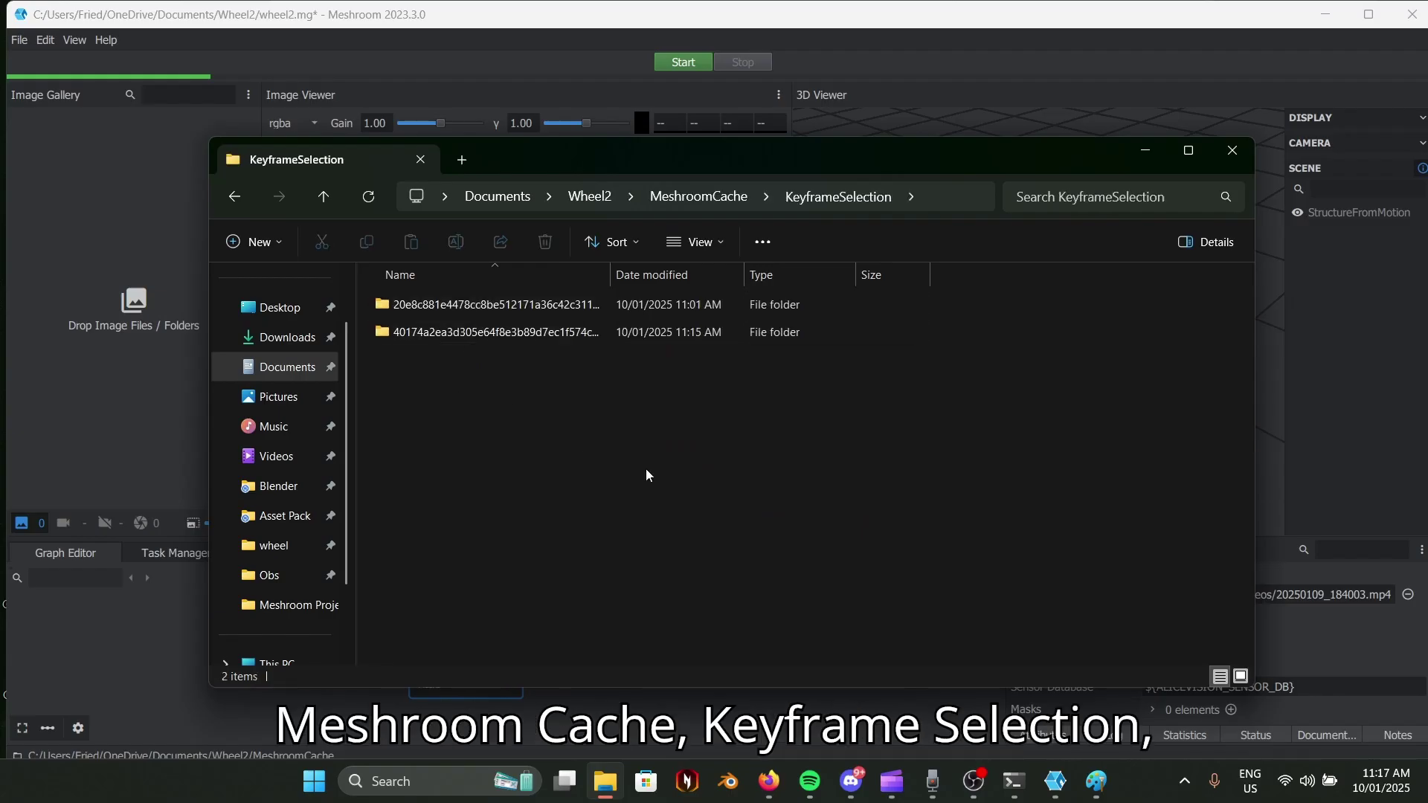
Open the newer hash-named output folder that holds the extracted png keyframes.
double_click(510, 305)
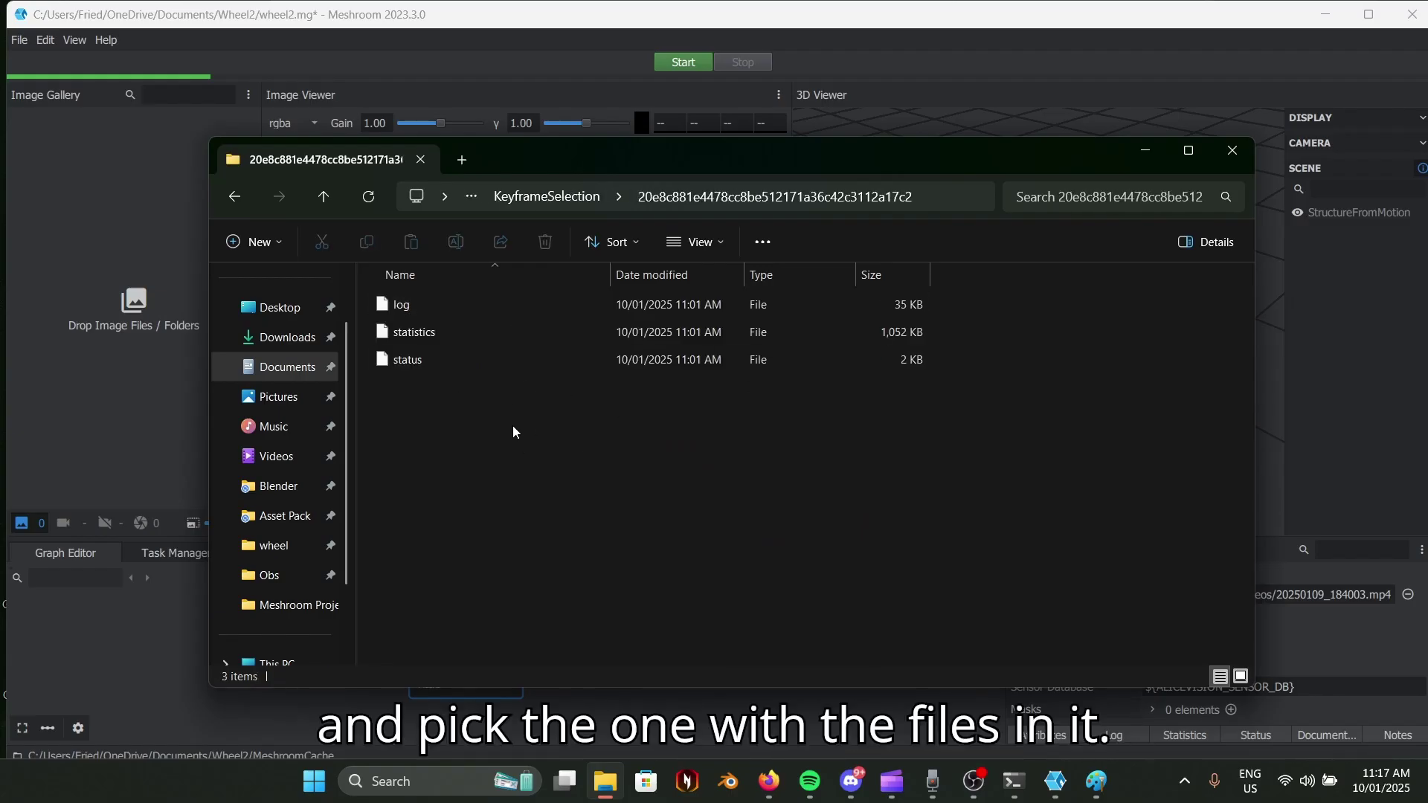
left_click(323, 196)
double_click(457, 334)
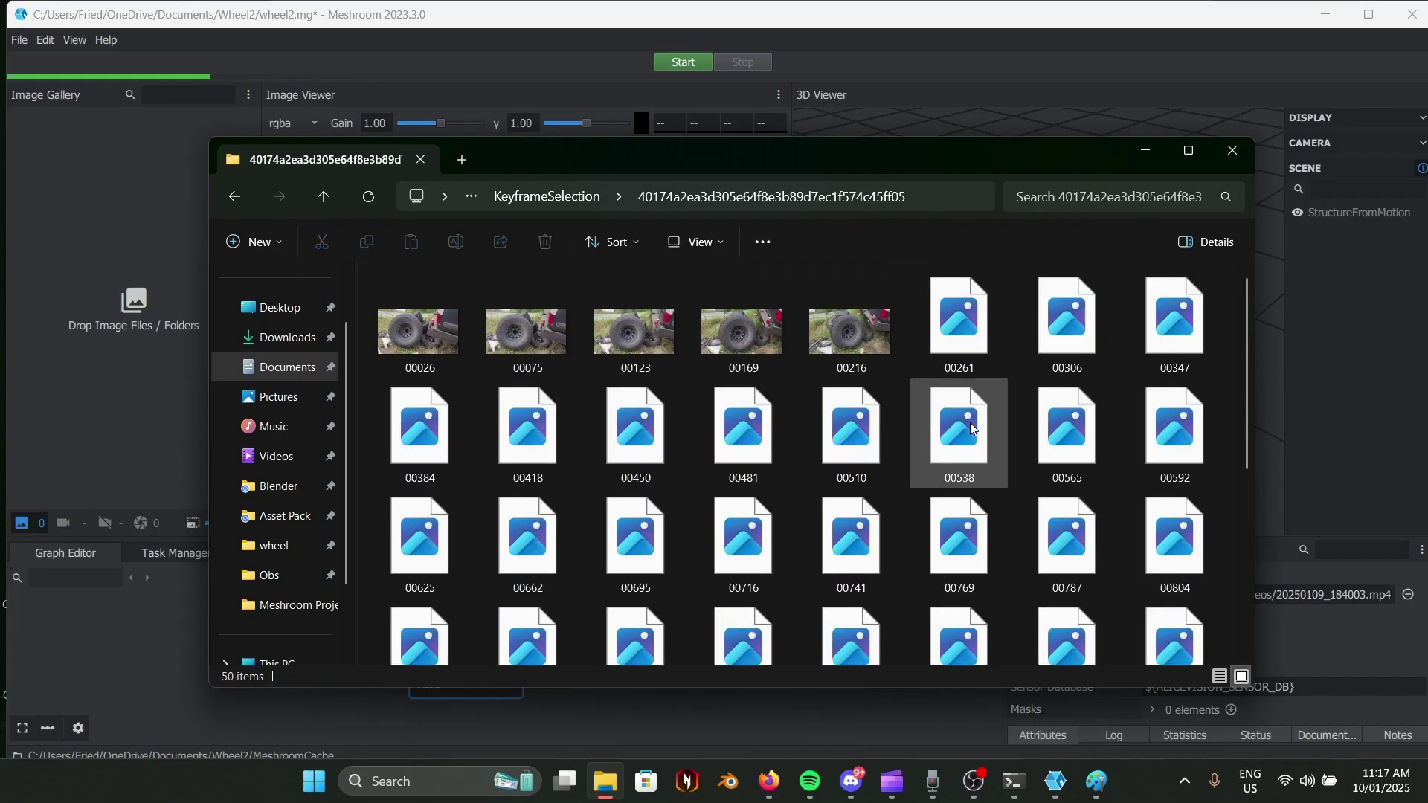
scroll(997, 401, "down", 5)
scroll(985, 580, "up", 5)
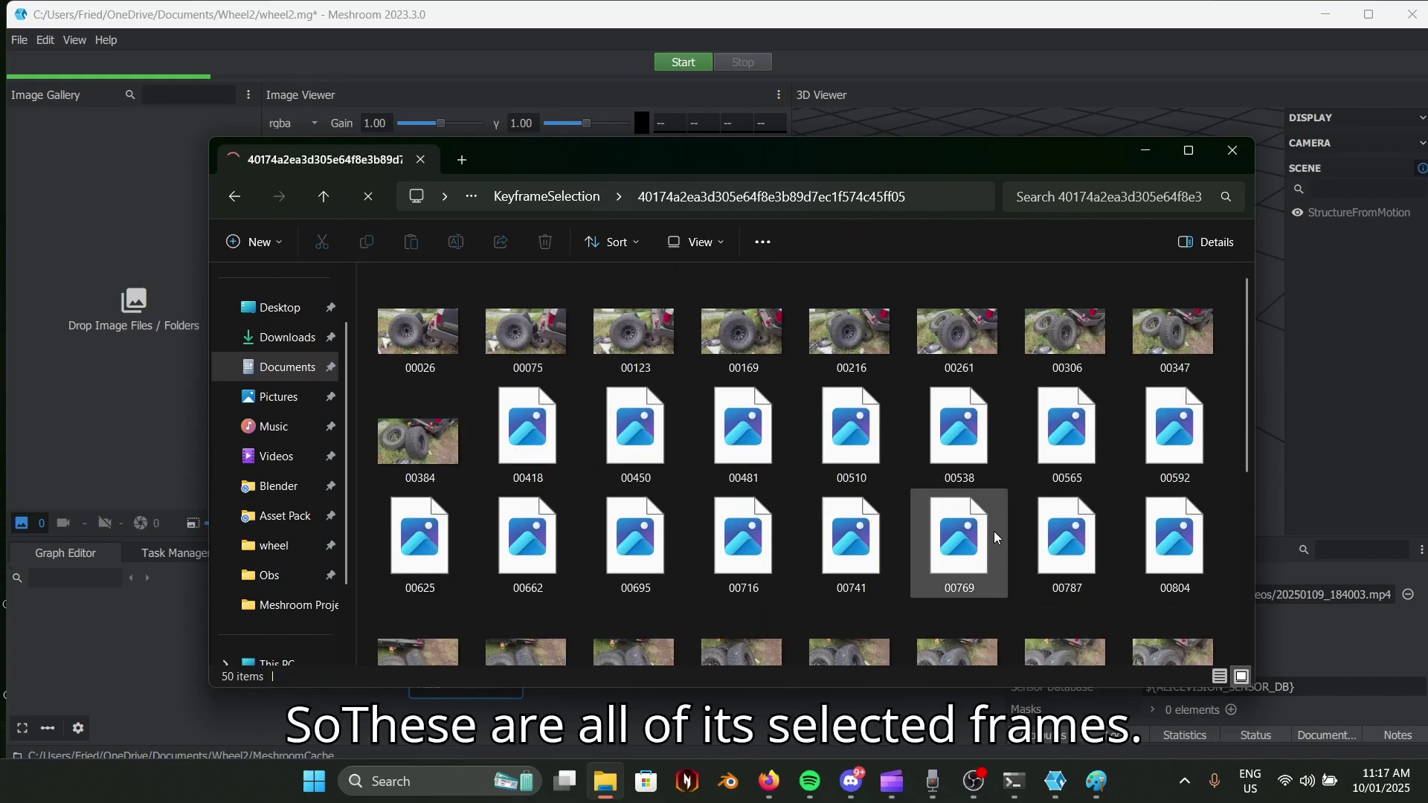
scroll(1164, 595, "down", 5)
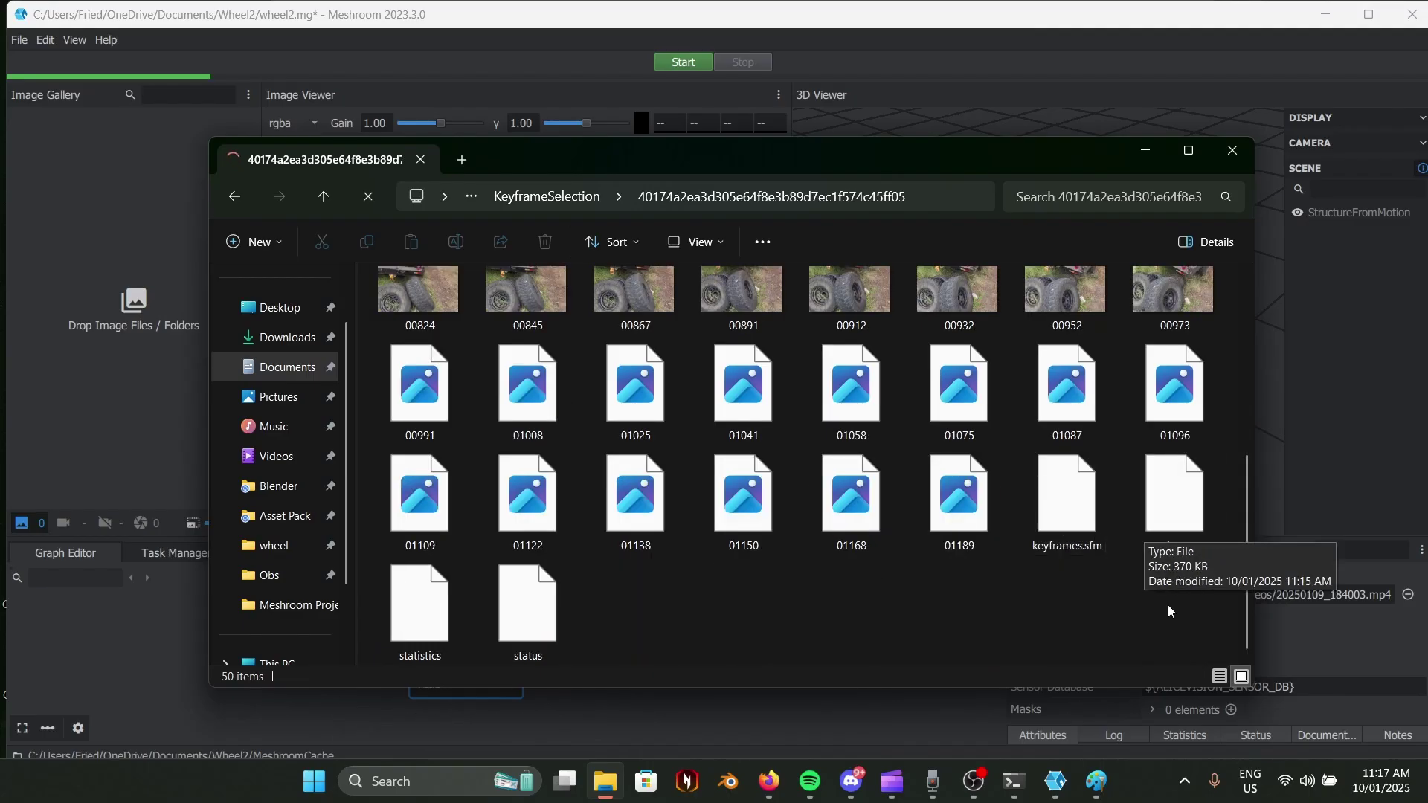
scroll(1141, 601, "up", 5)
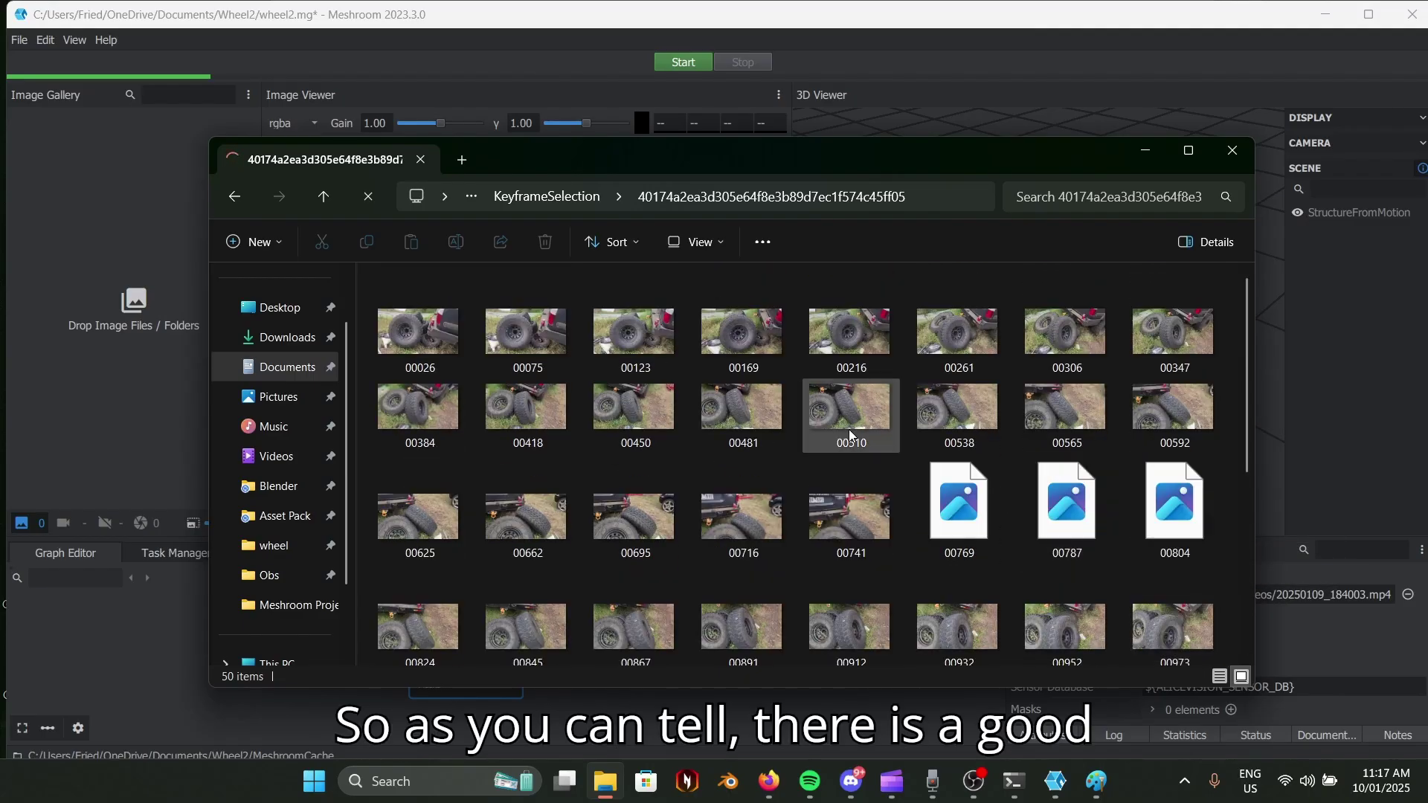
Open frame 00026 in Photos and step through the keyframes up to 01058.png.
double_click(444, 345)
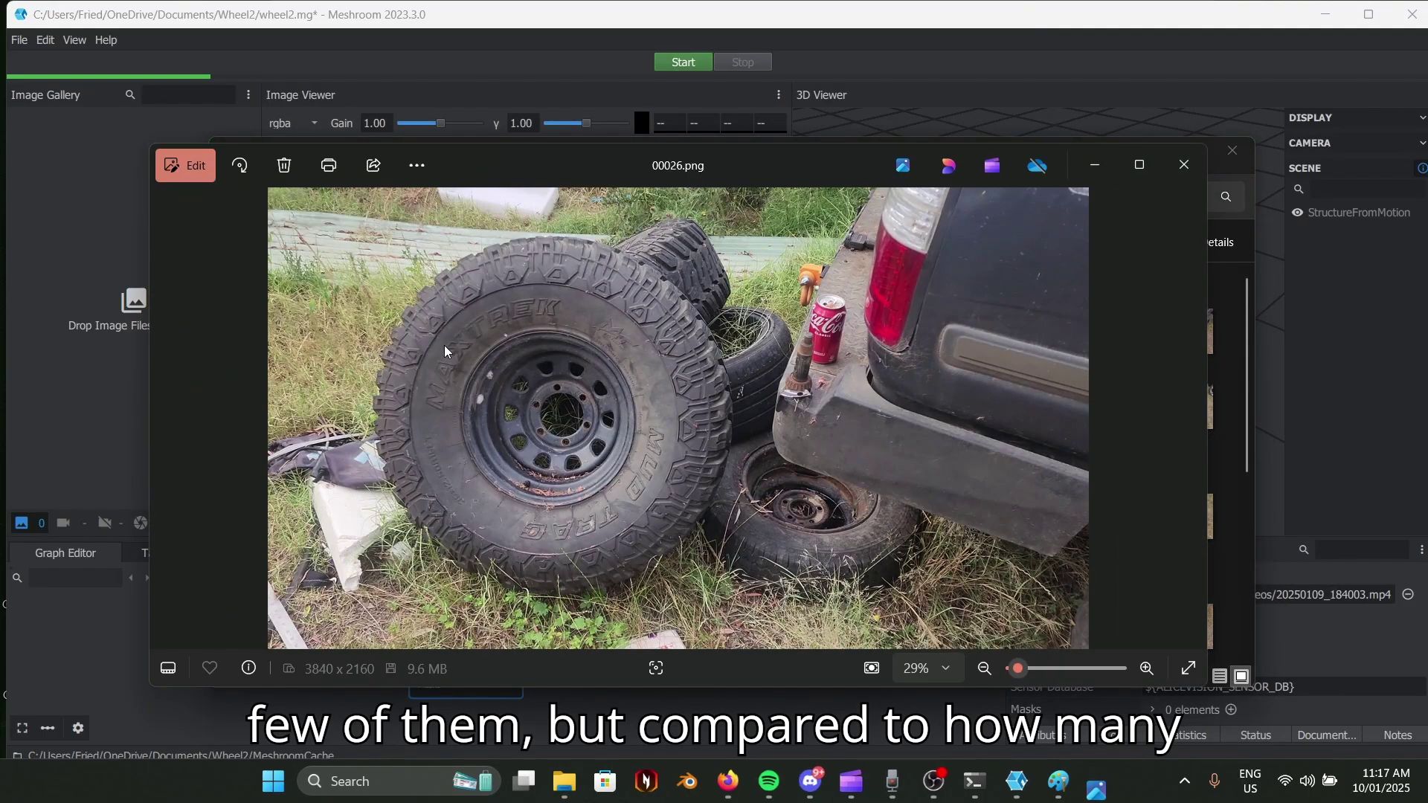
key("Right")
key("Right")
key("Right")
key("Right")
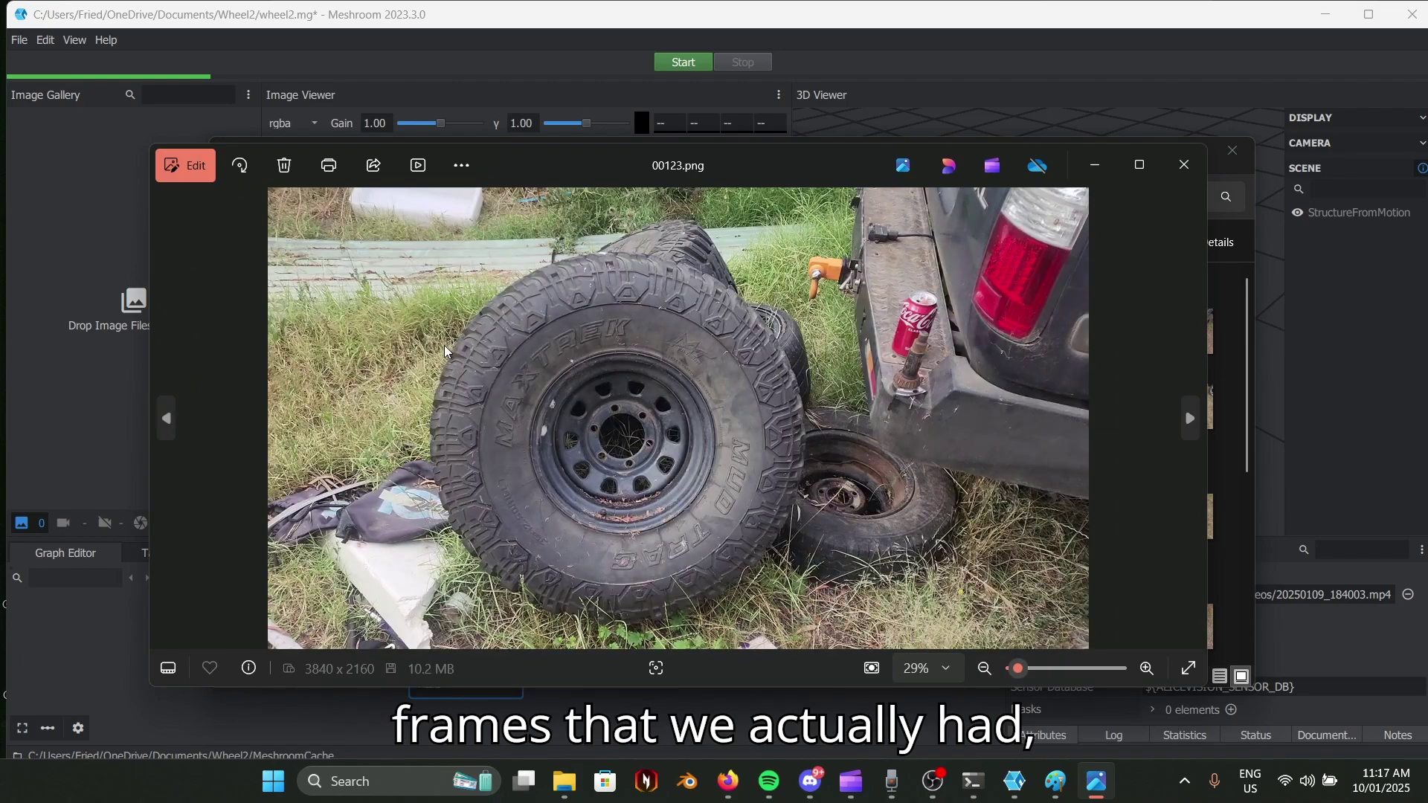
key("Right")
key("Right")
key("Right")
key("Right")
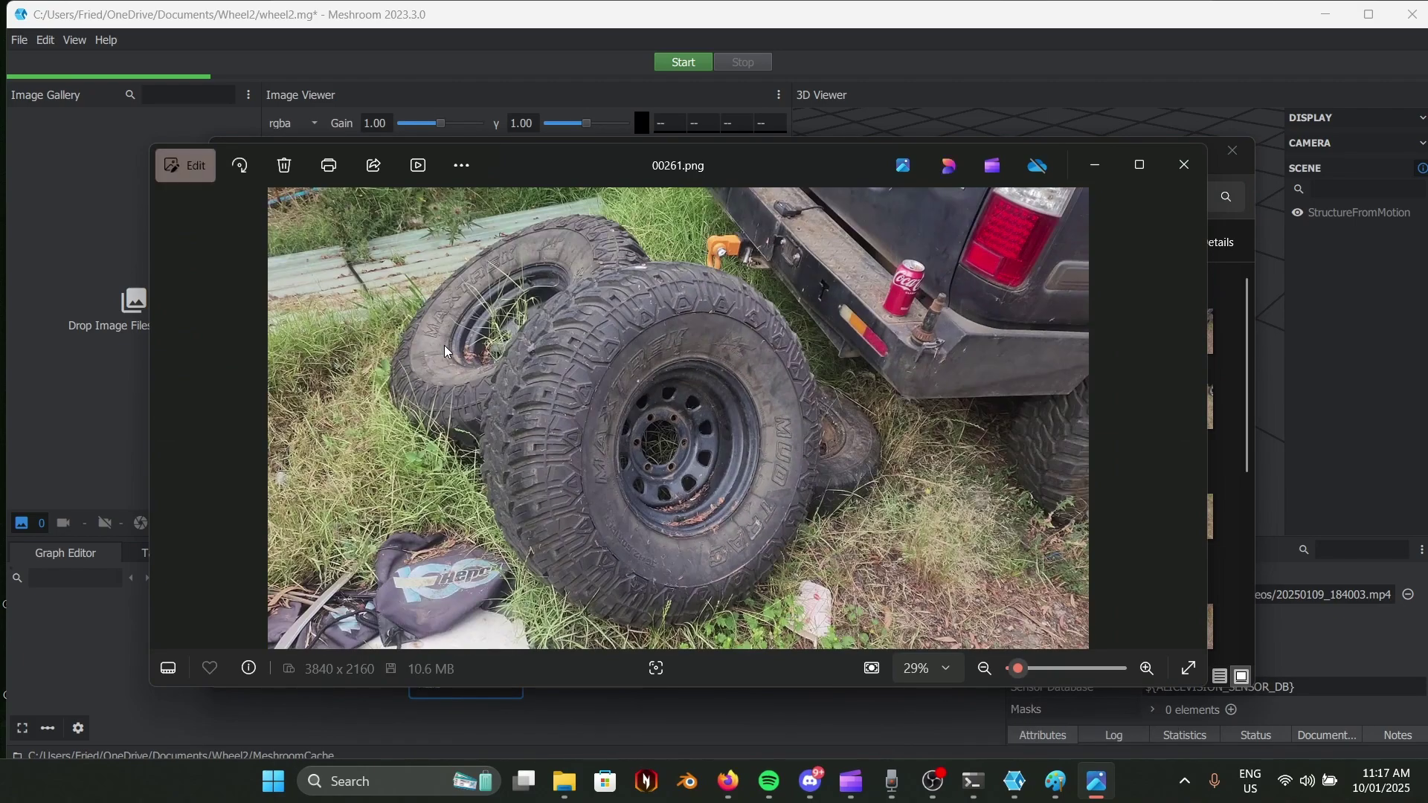
key("Right")
key("Right")
key("Right")
key("Right")
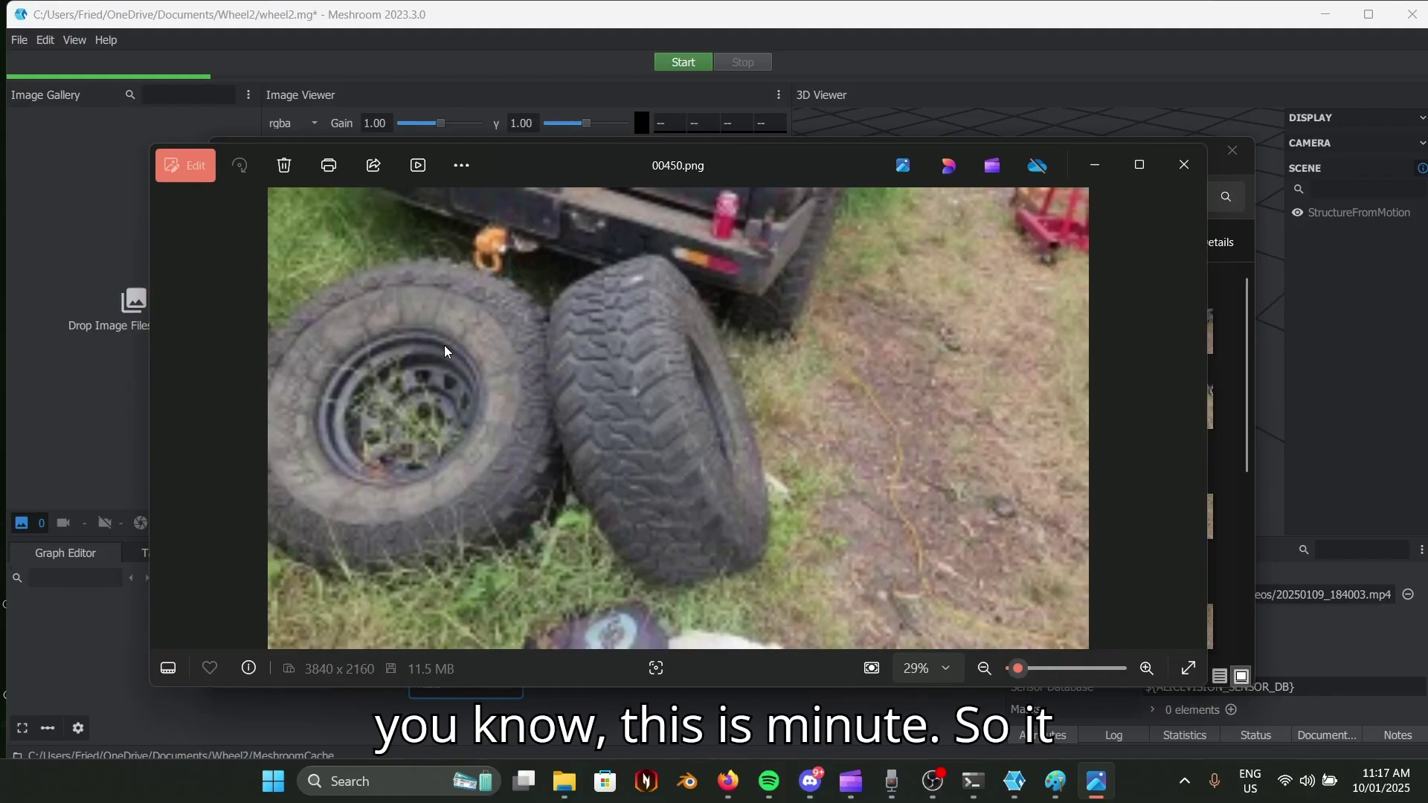
key("Right")
key("Right")
key("Right")
key("Right")
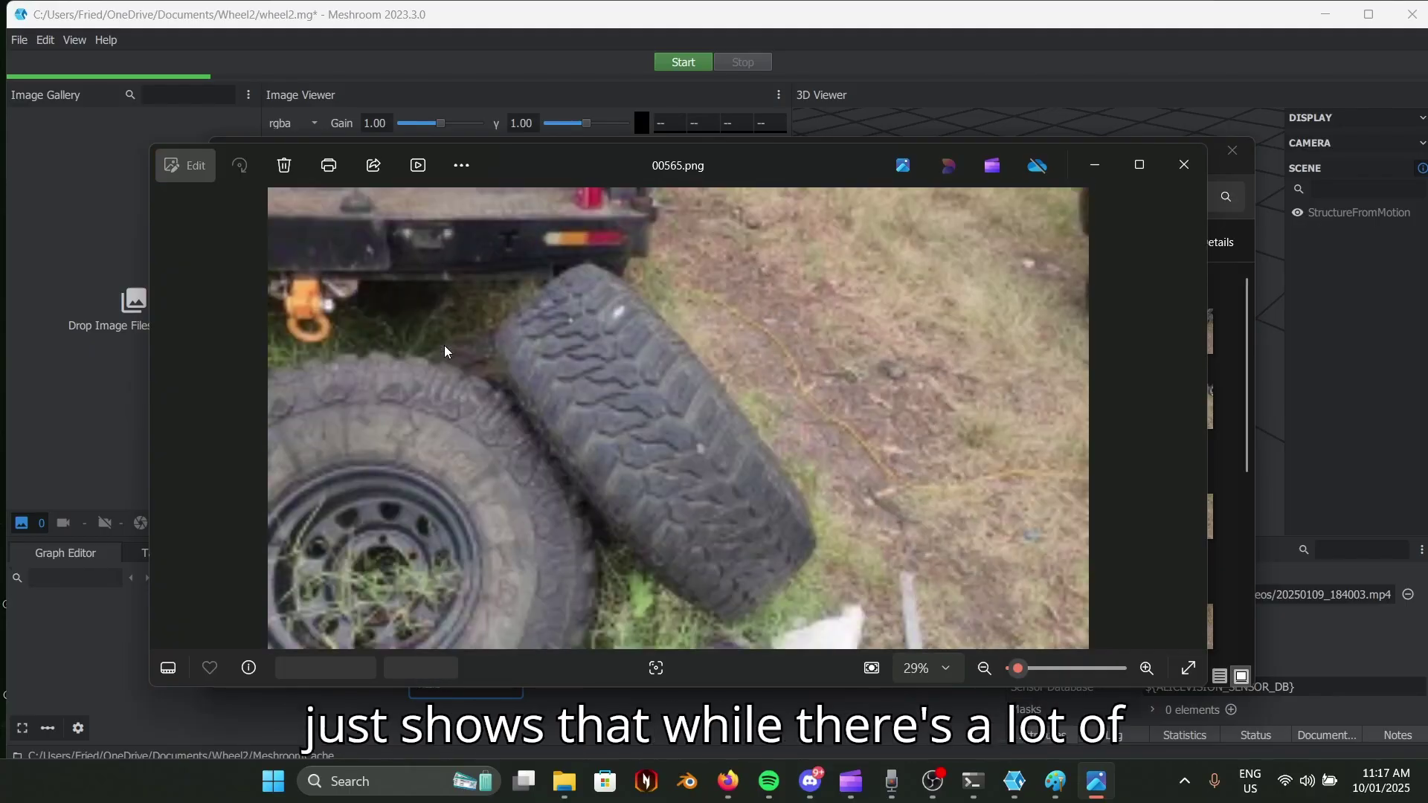
key("Right")
key("Right")
key("Right")
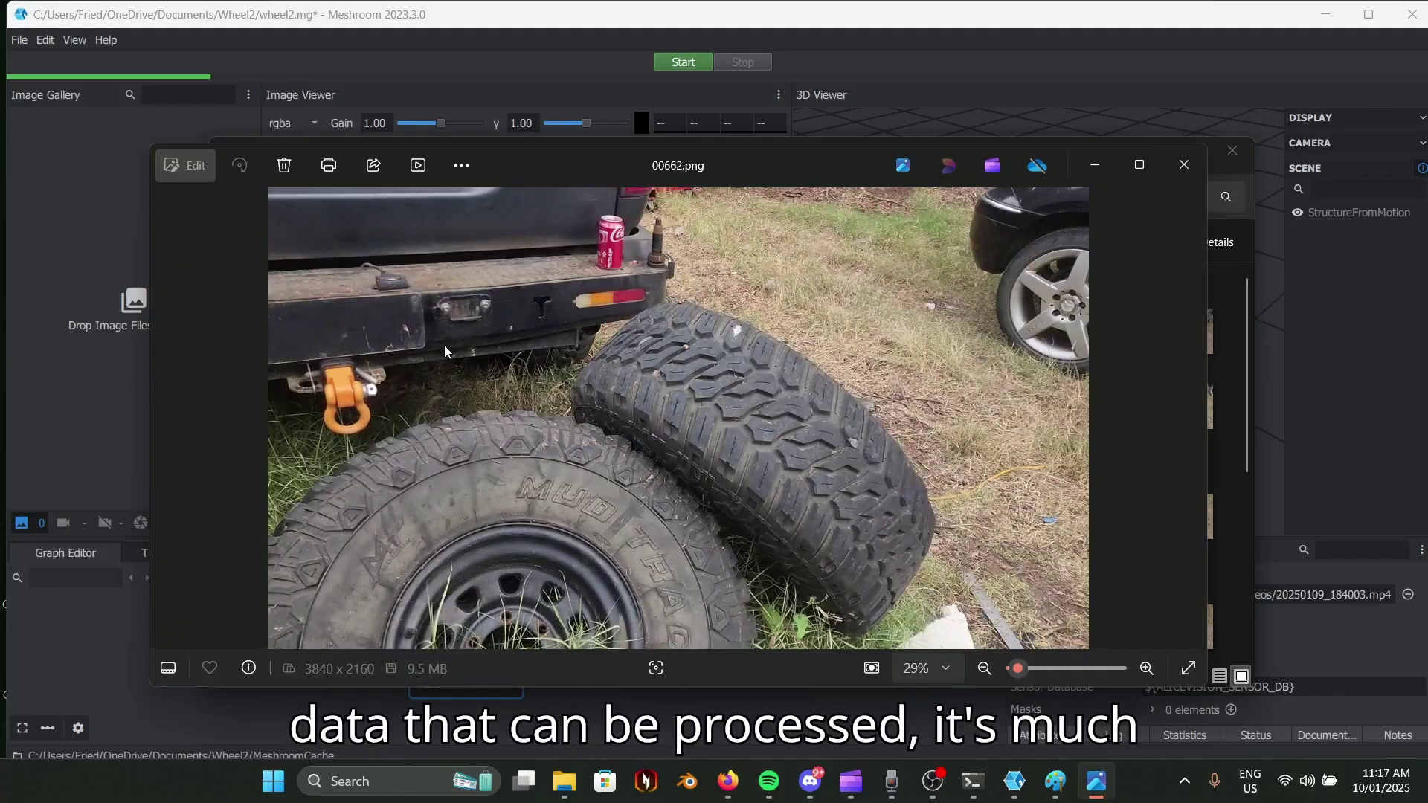
key("Right")
key("Right")
key("Right")
key("Right")
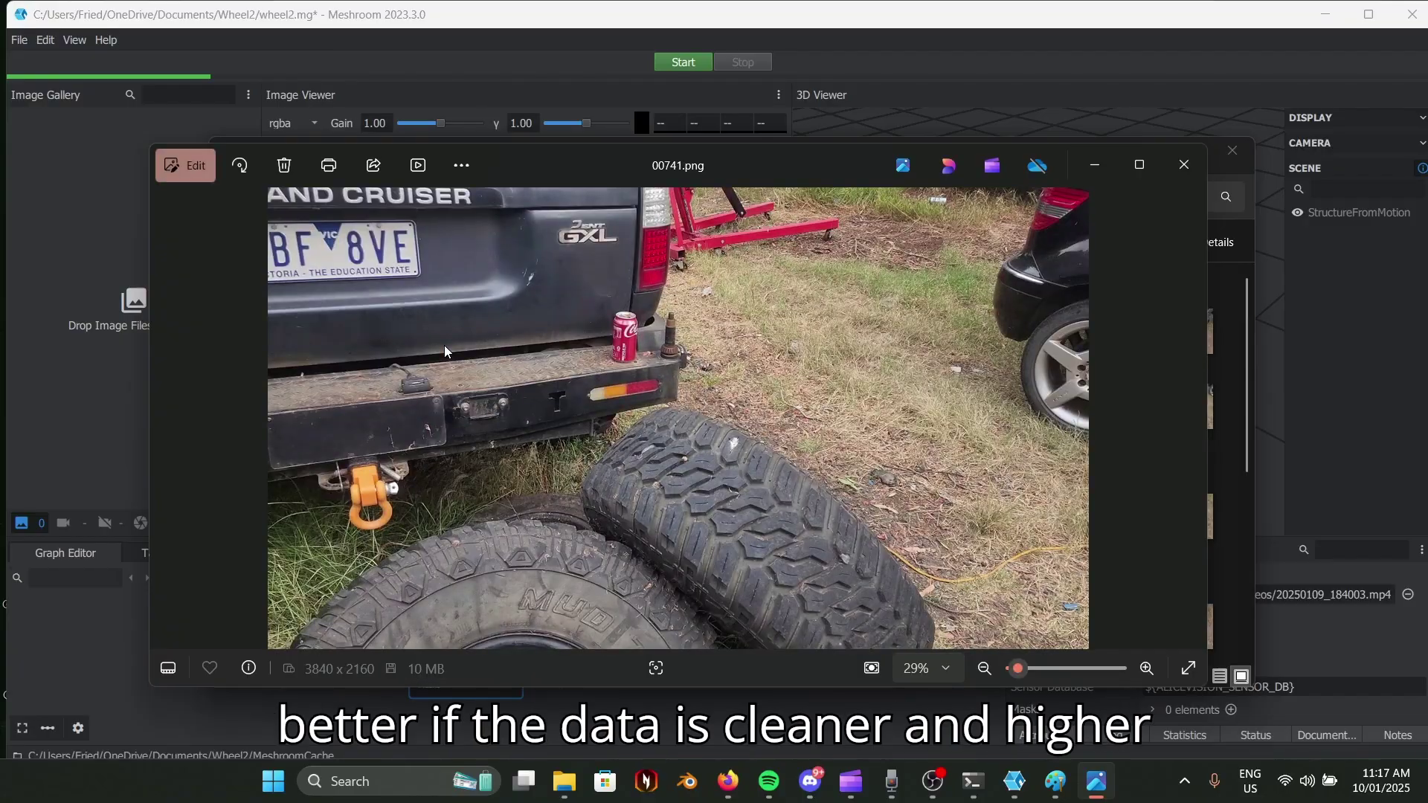
key("Right")
key("Right")
key("Right")
key("Right")
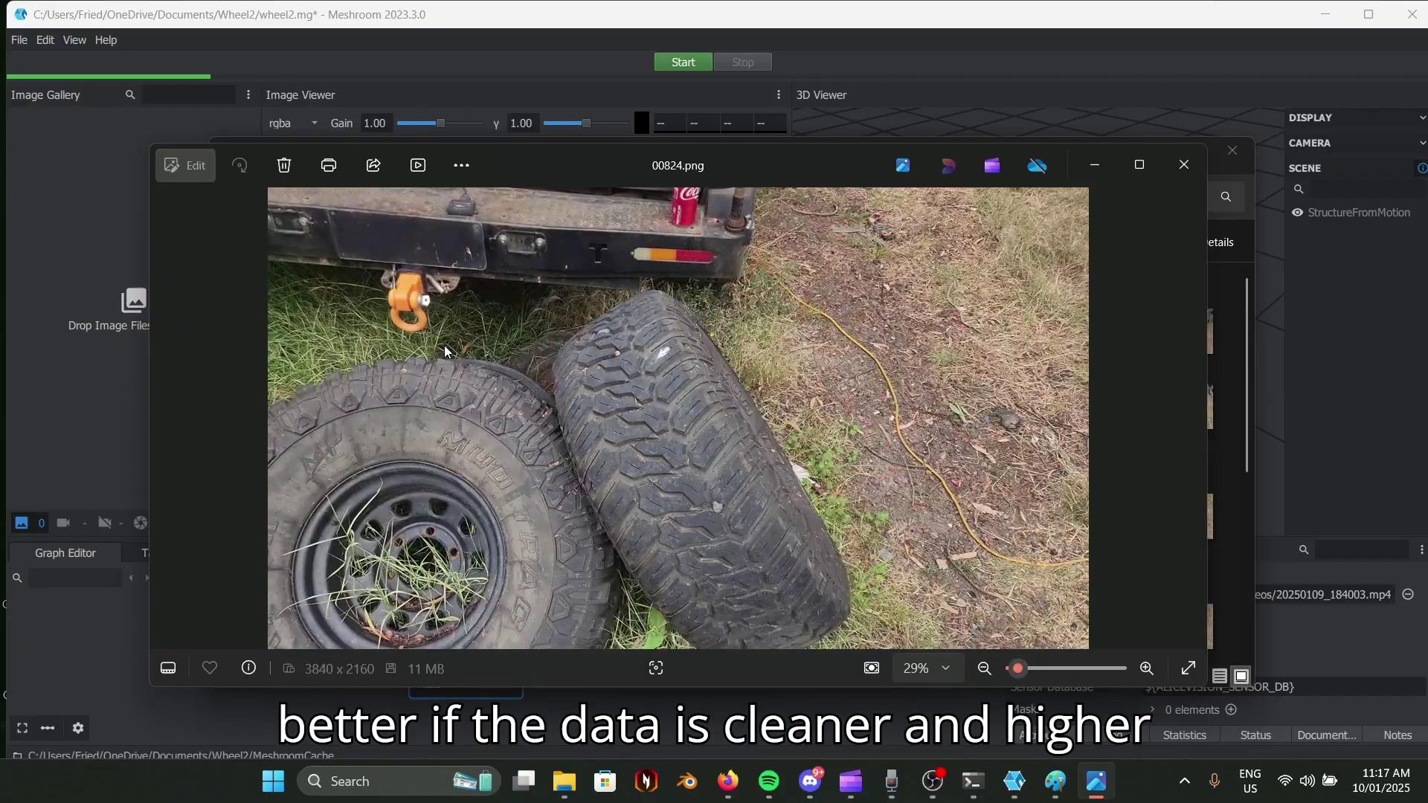
key("Right")
key("Right")
key("Right")
key("Right")
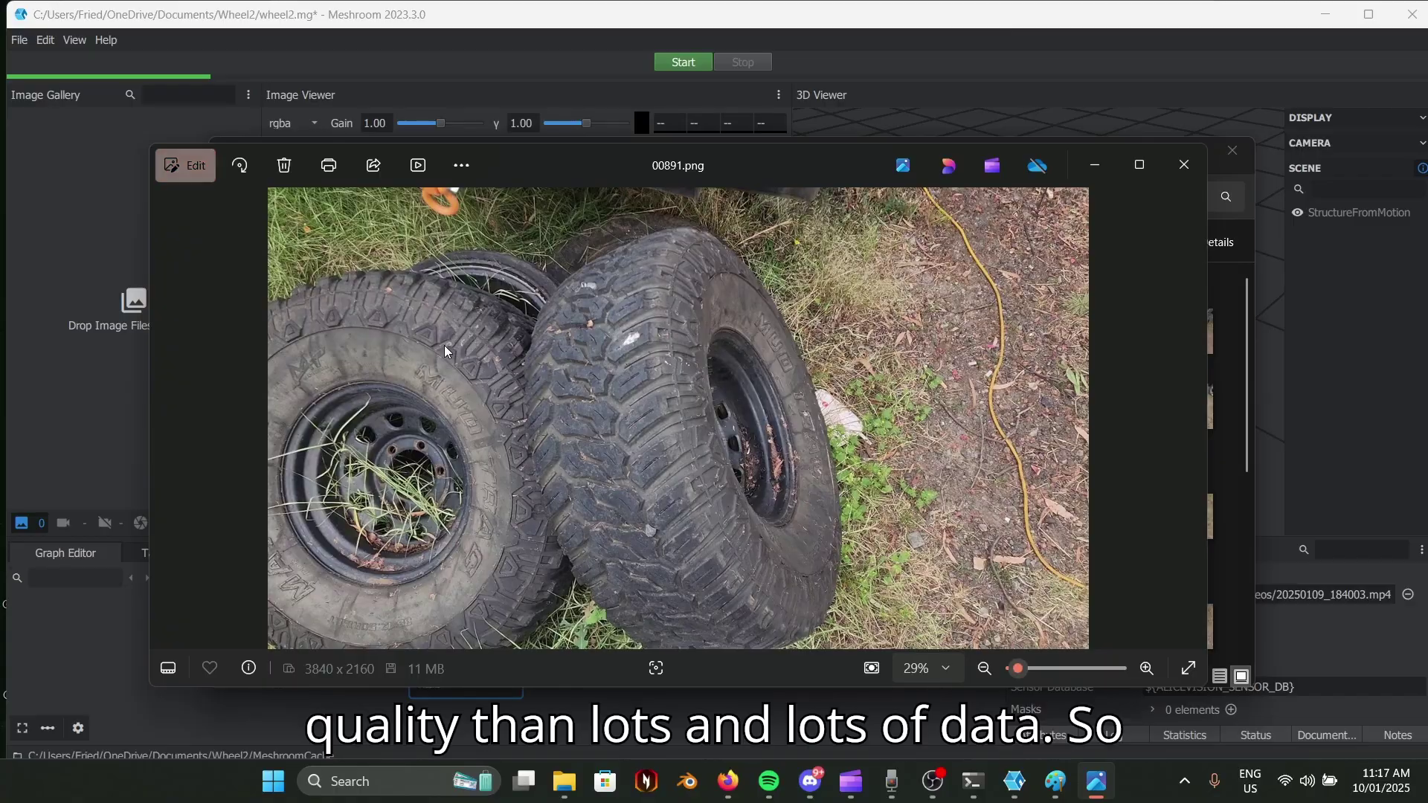
key("Right")
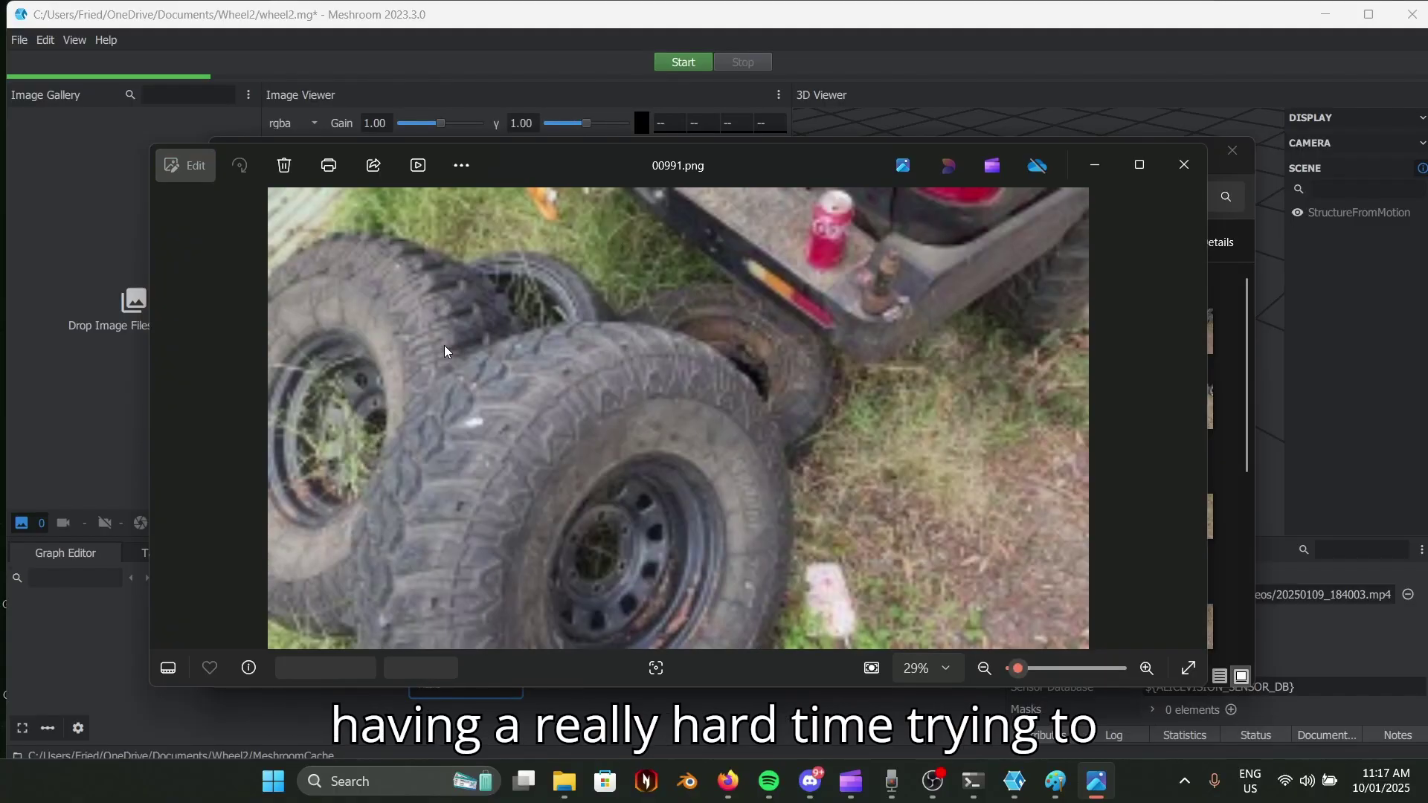
key("Right")
key("Right")
key("Right")
key("Right")
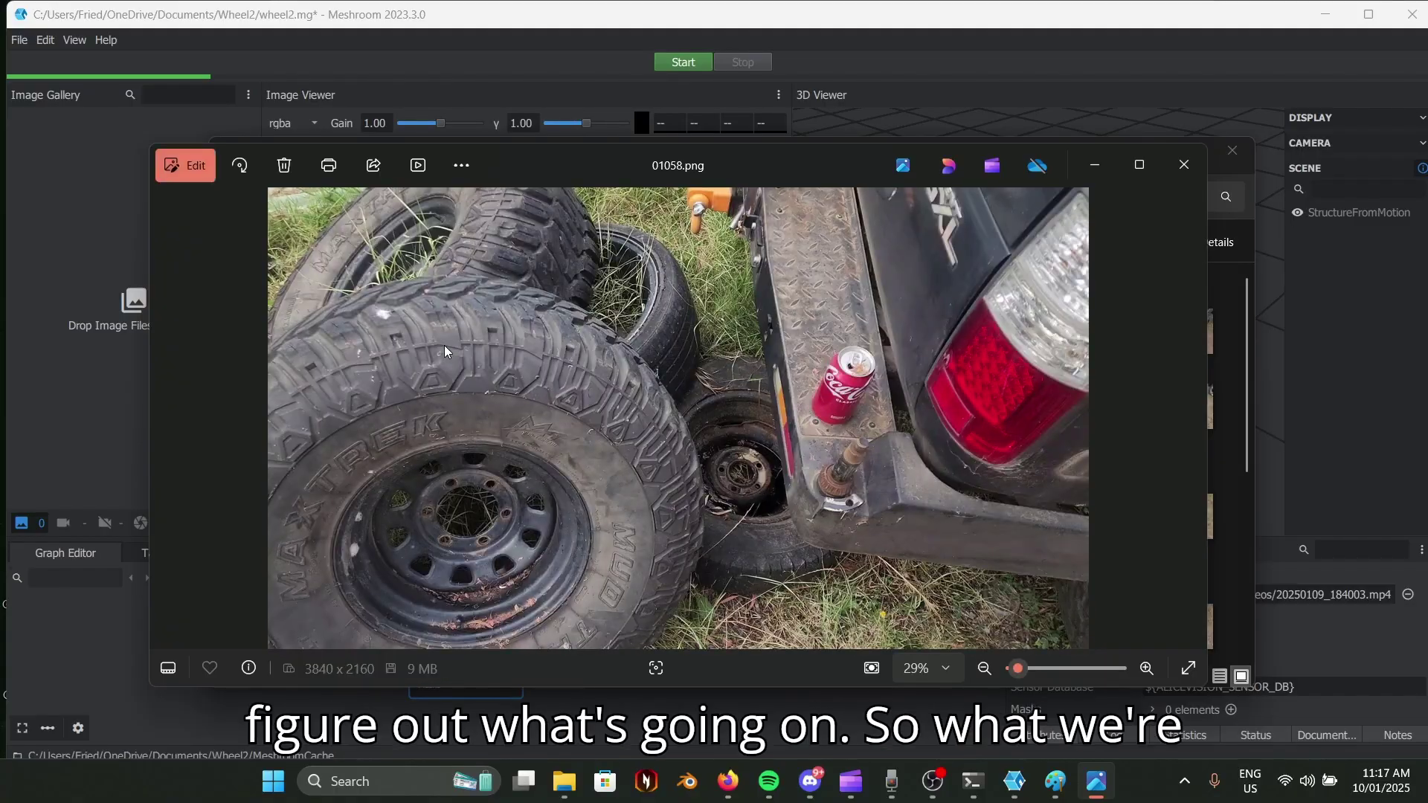
Close Photos and drag all 46 selected keyframe images into Meshroom's Image Gallery.
left_click(1183, 166)
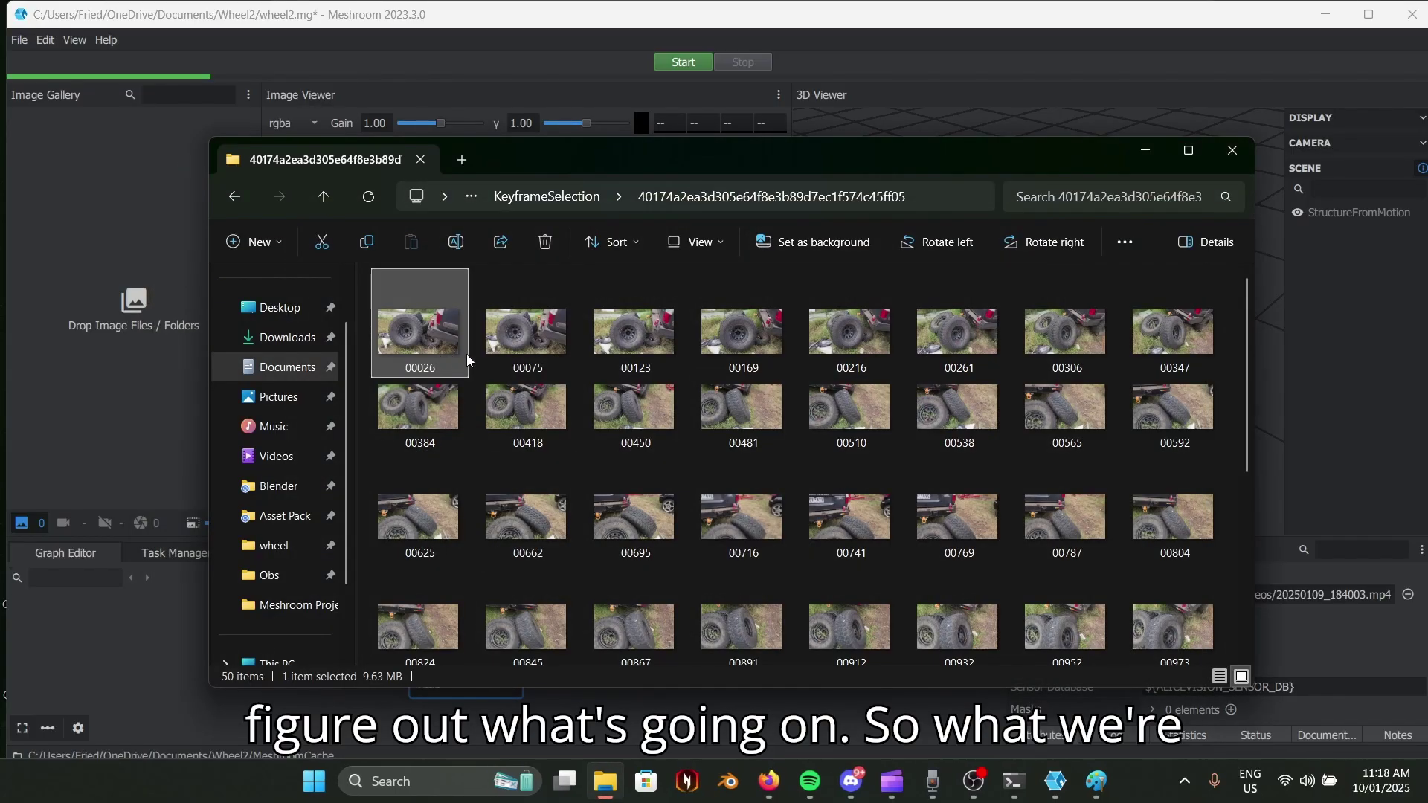
scroll(680, 444, "down", 5)
scroll(930, 533, "up", 5)
left_click(376, 365, "shift")
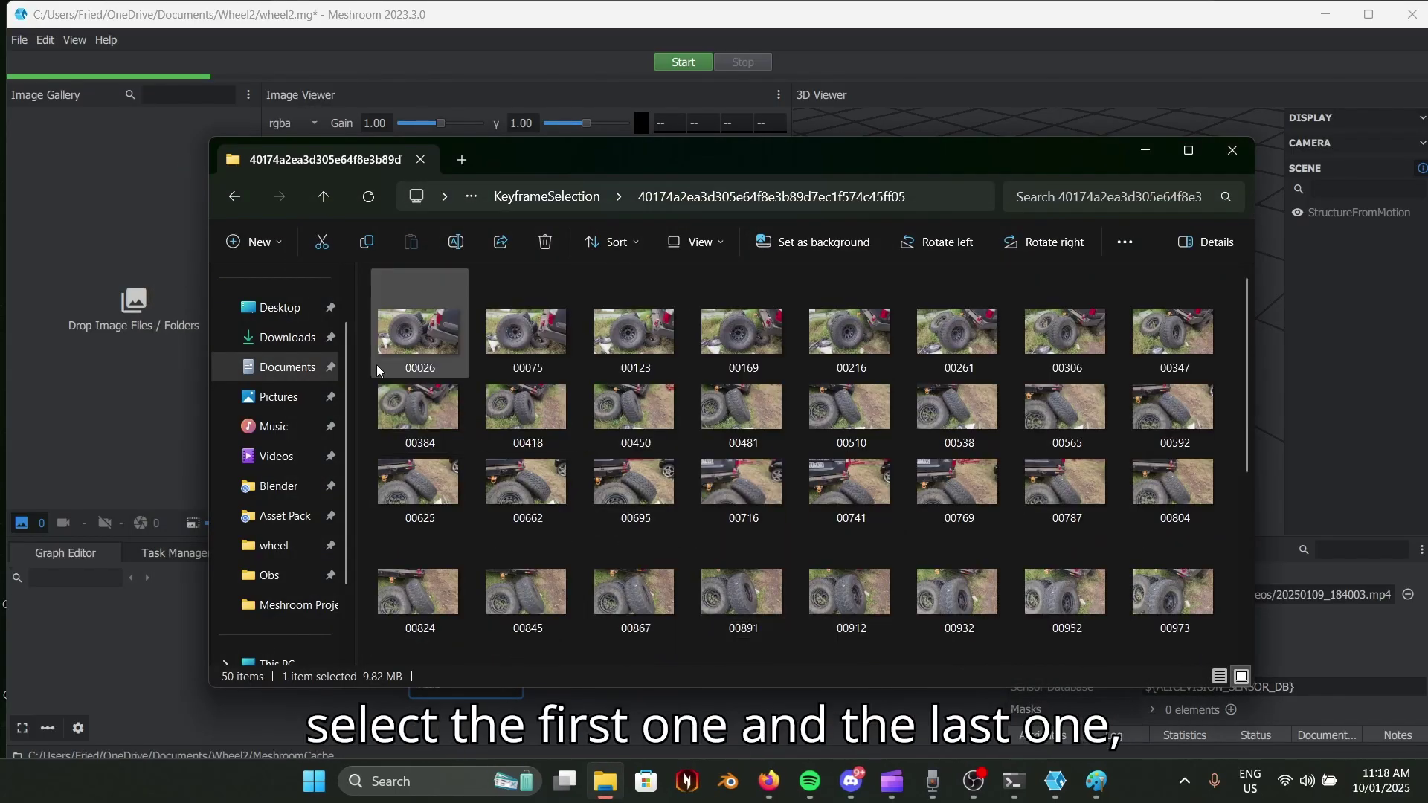
scroll(934, 488, "down", 5)
scroll(1030, 589, "up", 5)
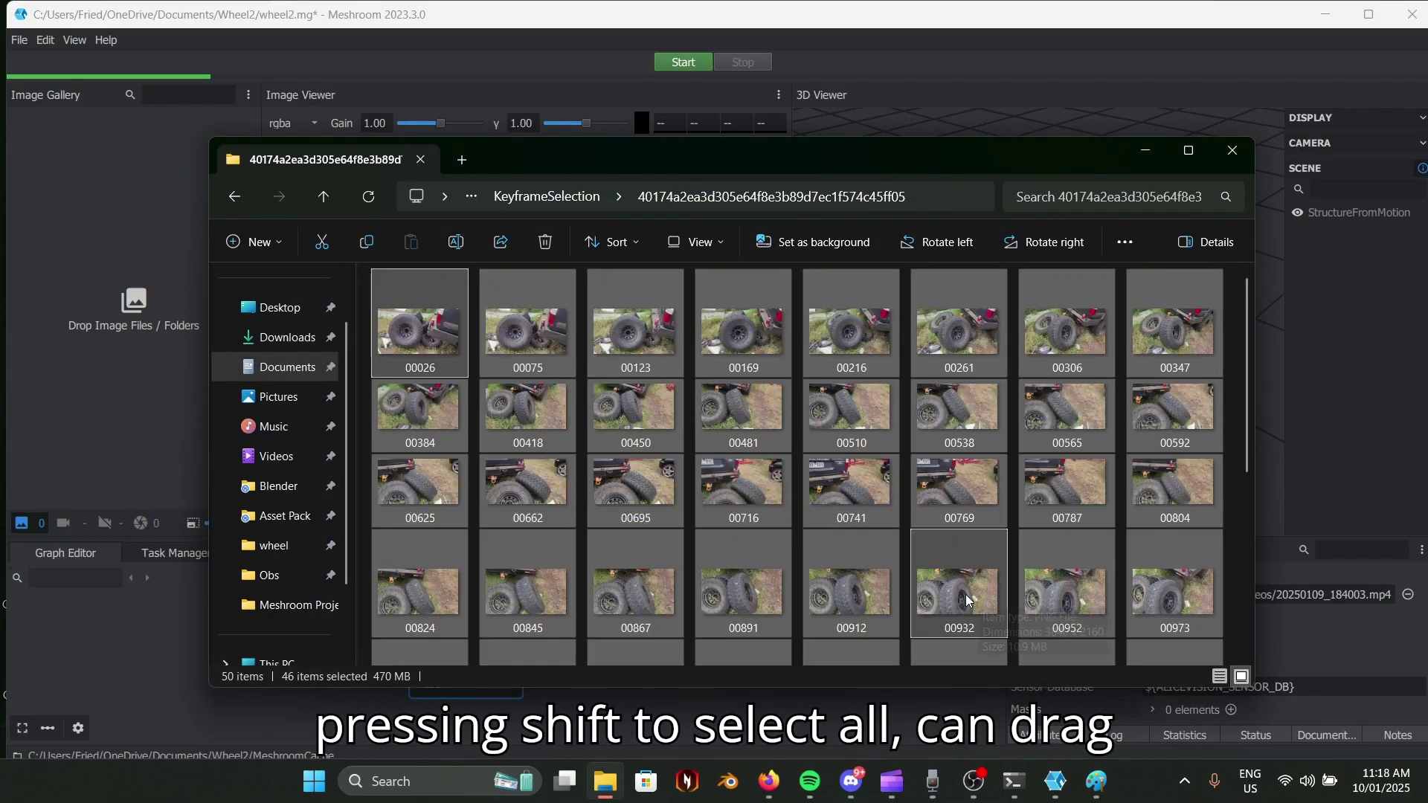
left_click_drag(424, 341, 91, 299)
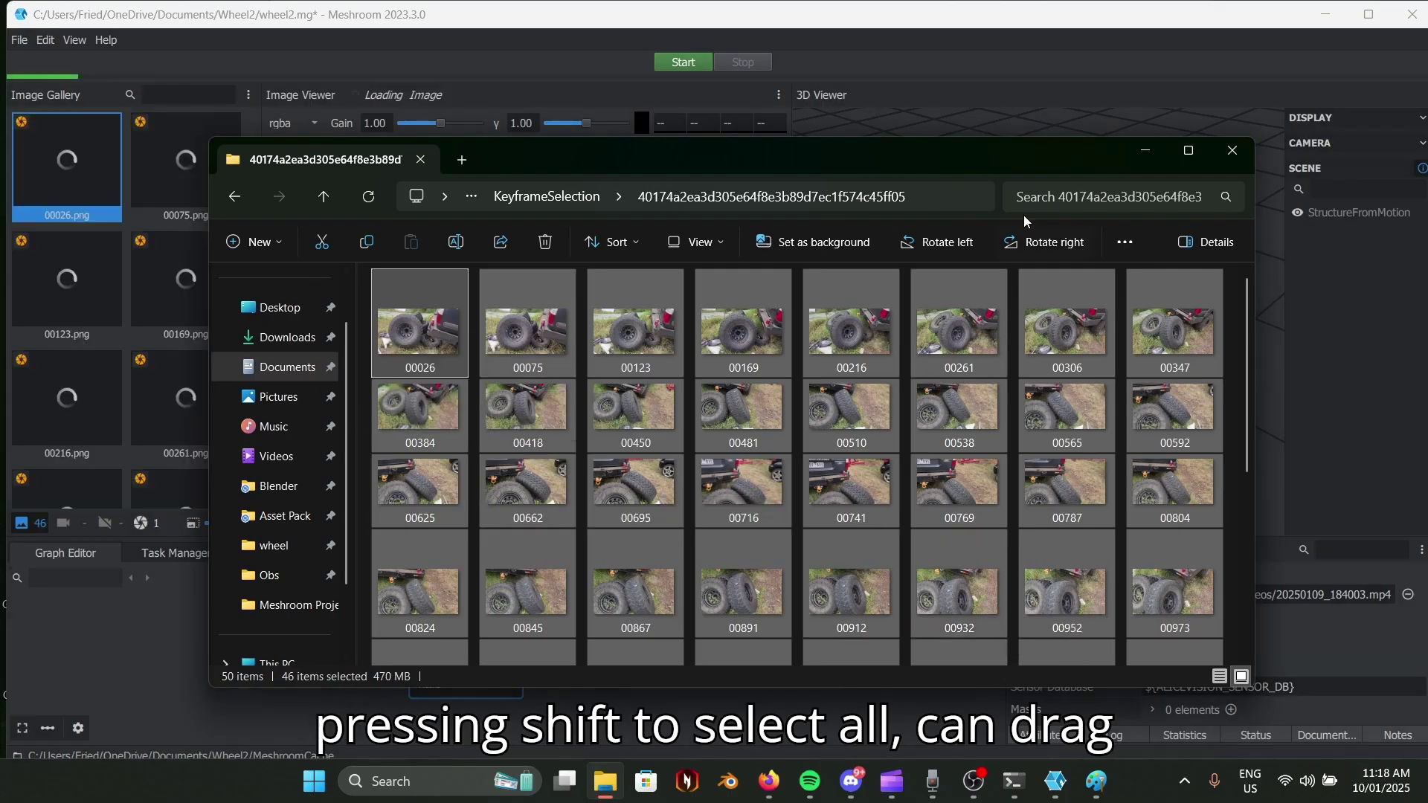
scroll(159, 373, "down", 5)
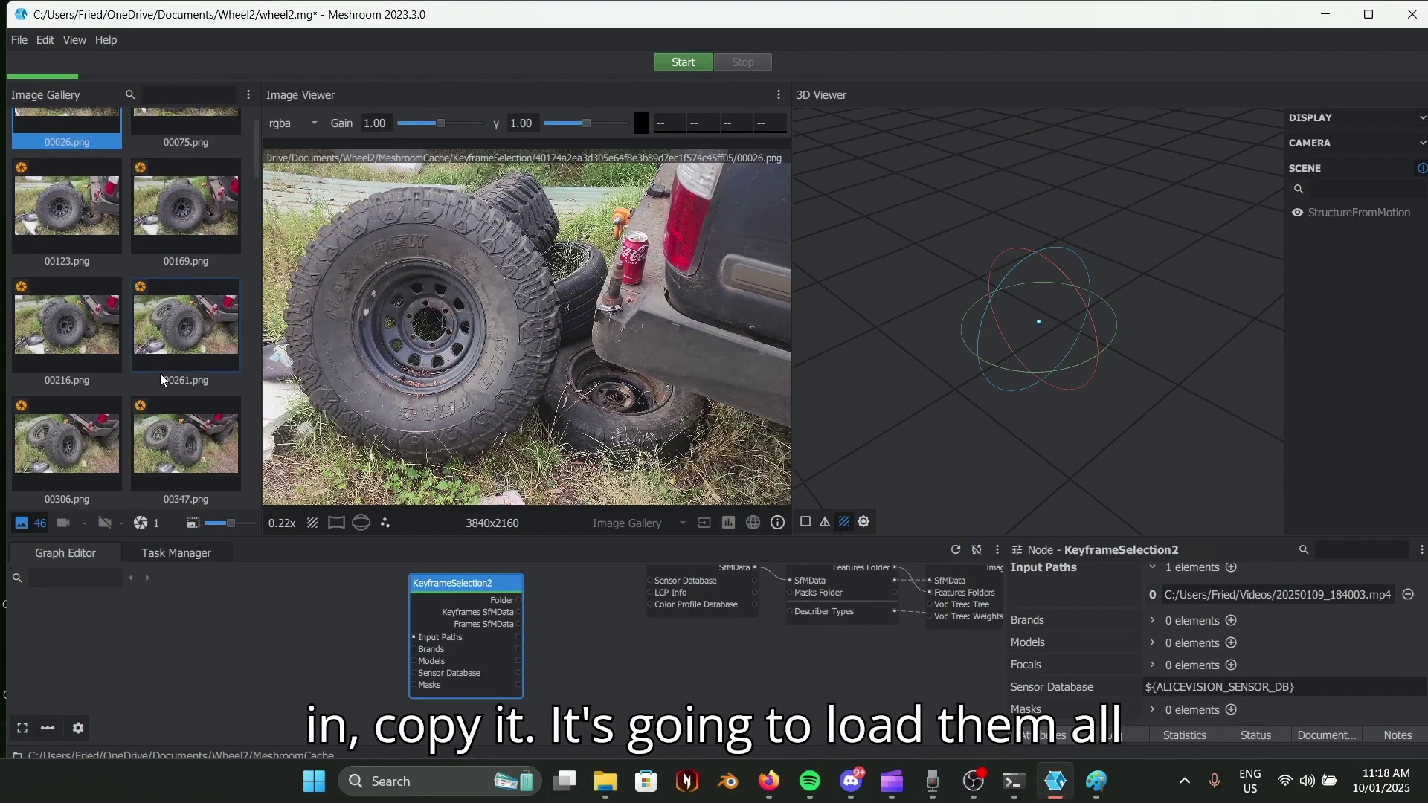
middle_click_drag(637, 638, 460, 695)
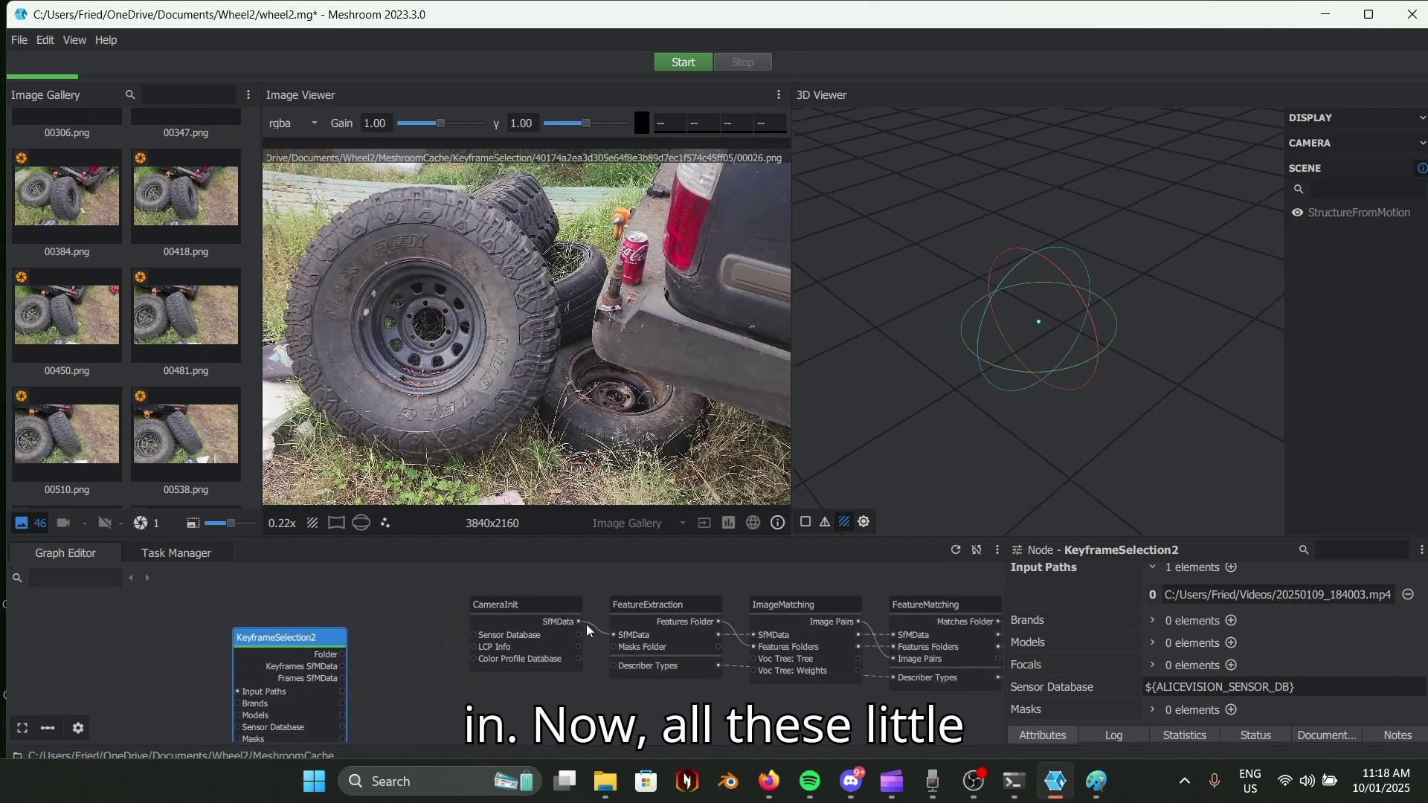
middle_click_drag(798, 653, 508, 640)
scroll(691, 632, "down", 2)
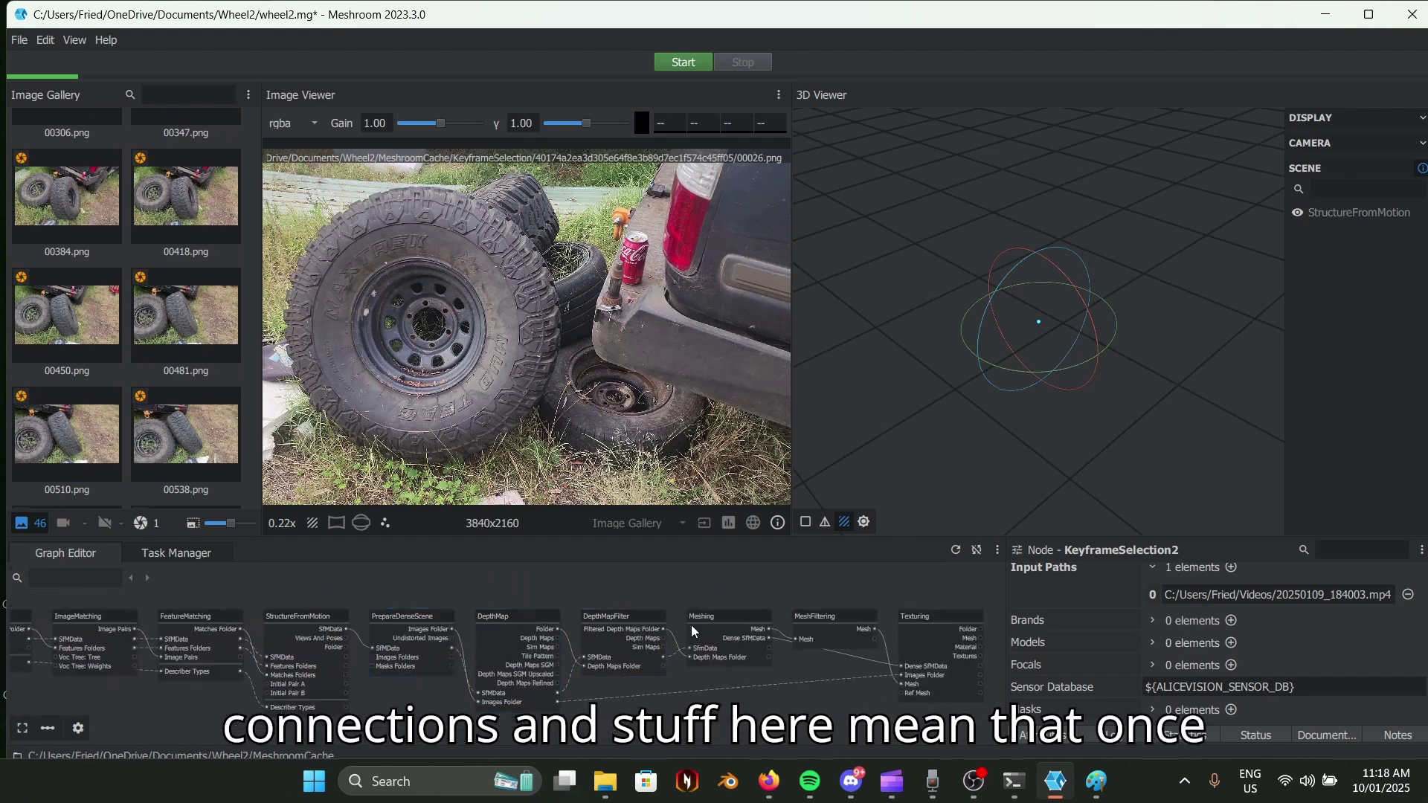
Pan the Graph Editor to CameraInit and select it, showing its 46 viewpoints.
scroll(692, 628, "down", 3)
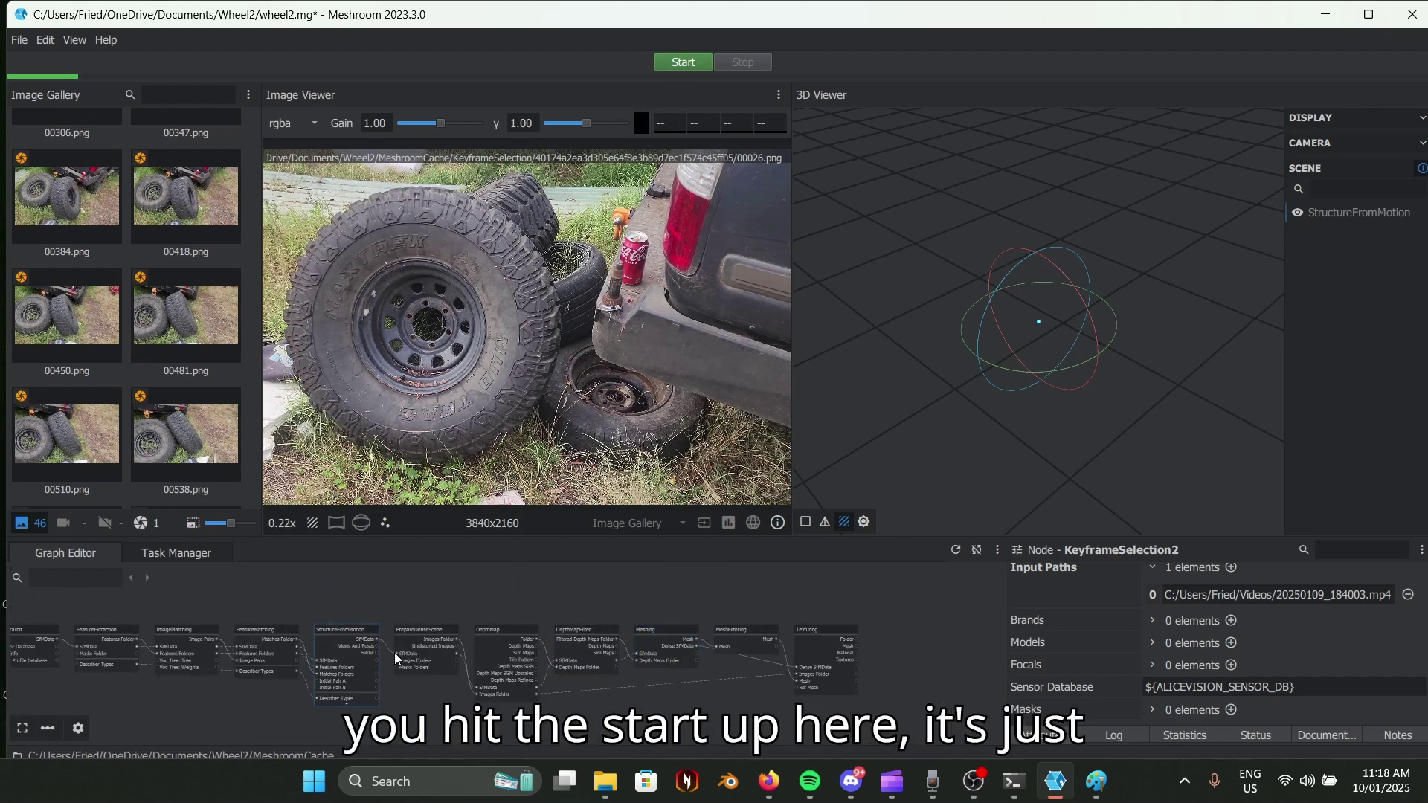
middle_click_drag(395, 653, 513, 660)
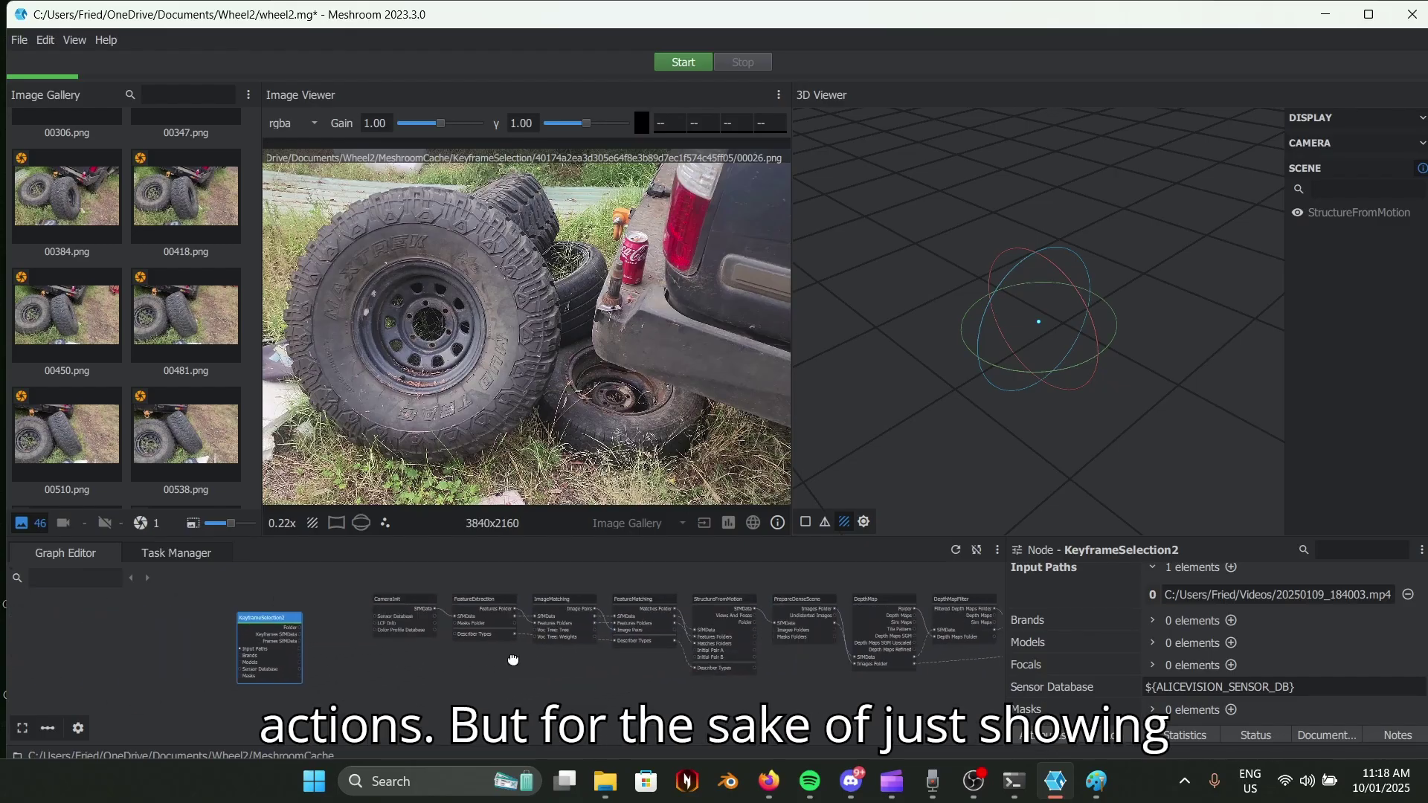
scroll(357, 617, "up", 5)
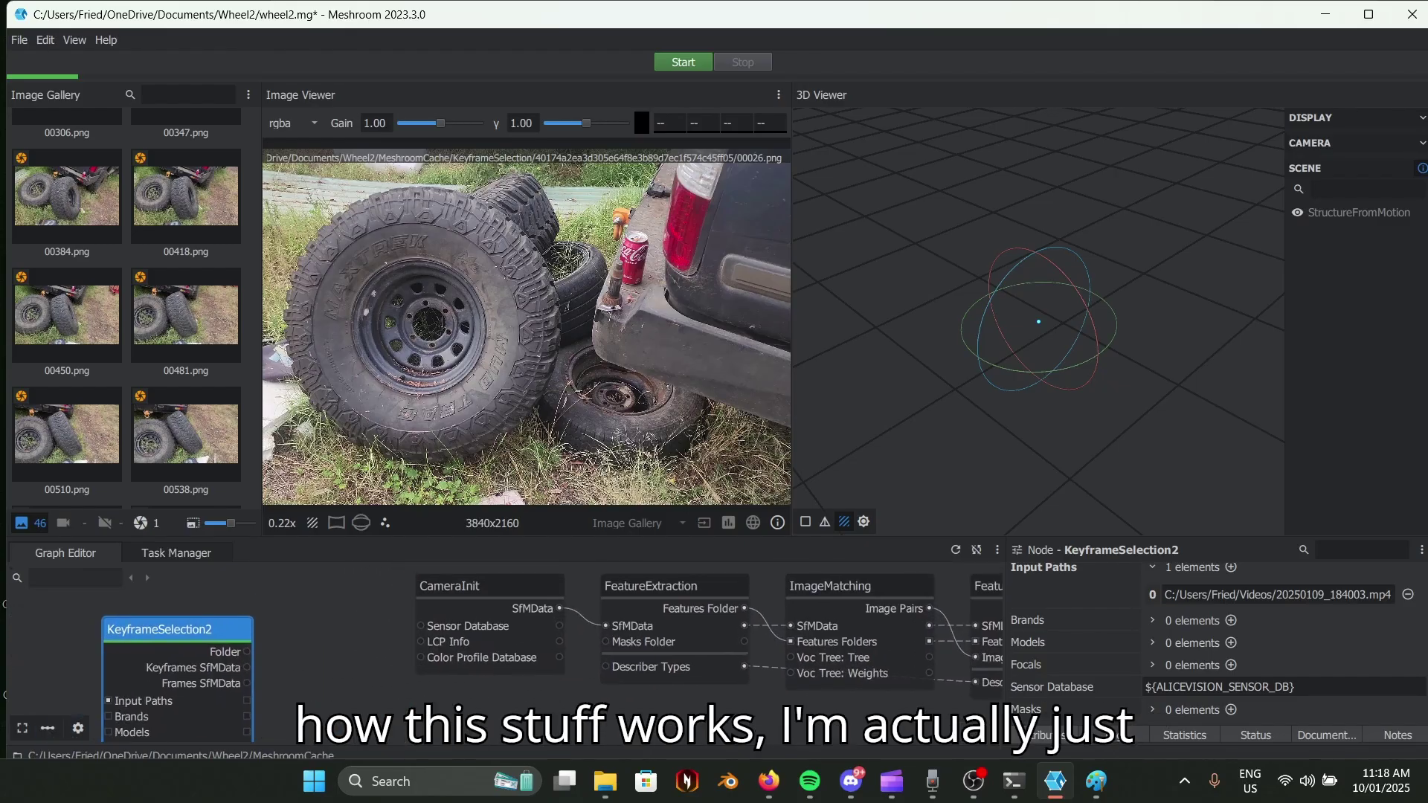
right_click(461, 600)
left_click(336, 626)
middle_click_drag(336, 626, 328, 663)
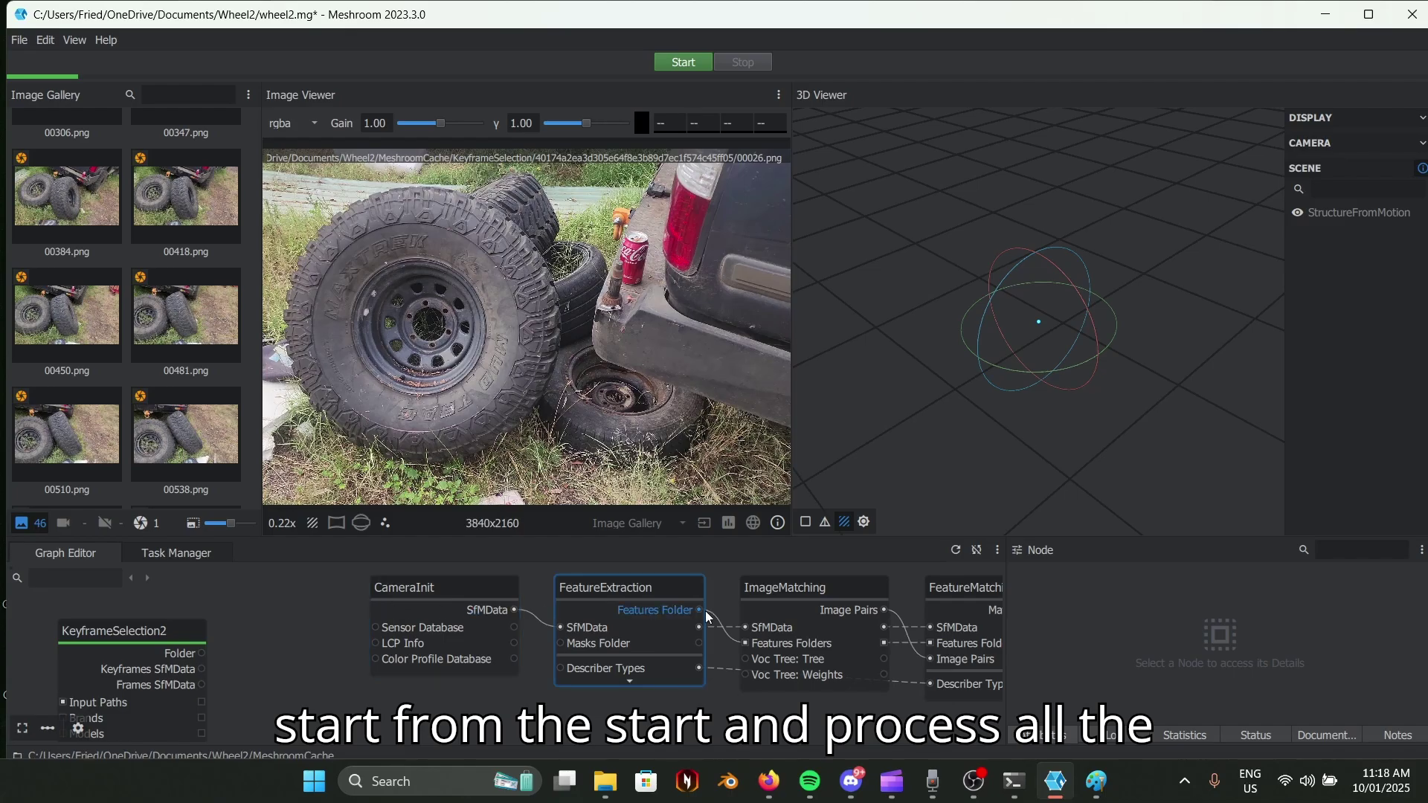
middle_click_drag(281, 632, 157, 650)
scroll(176, 627, "down", 2)
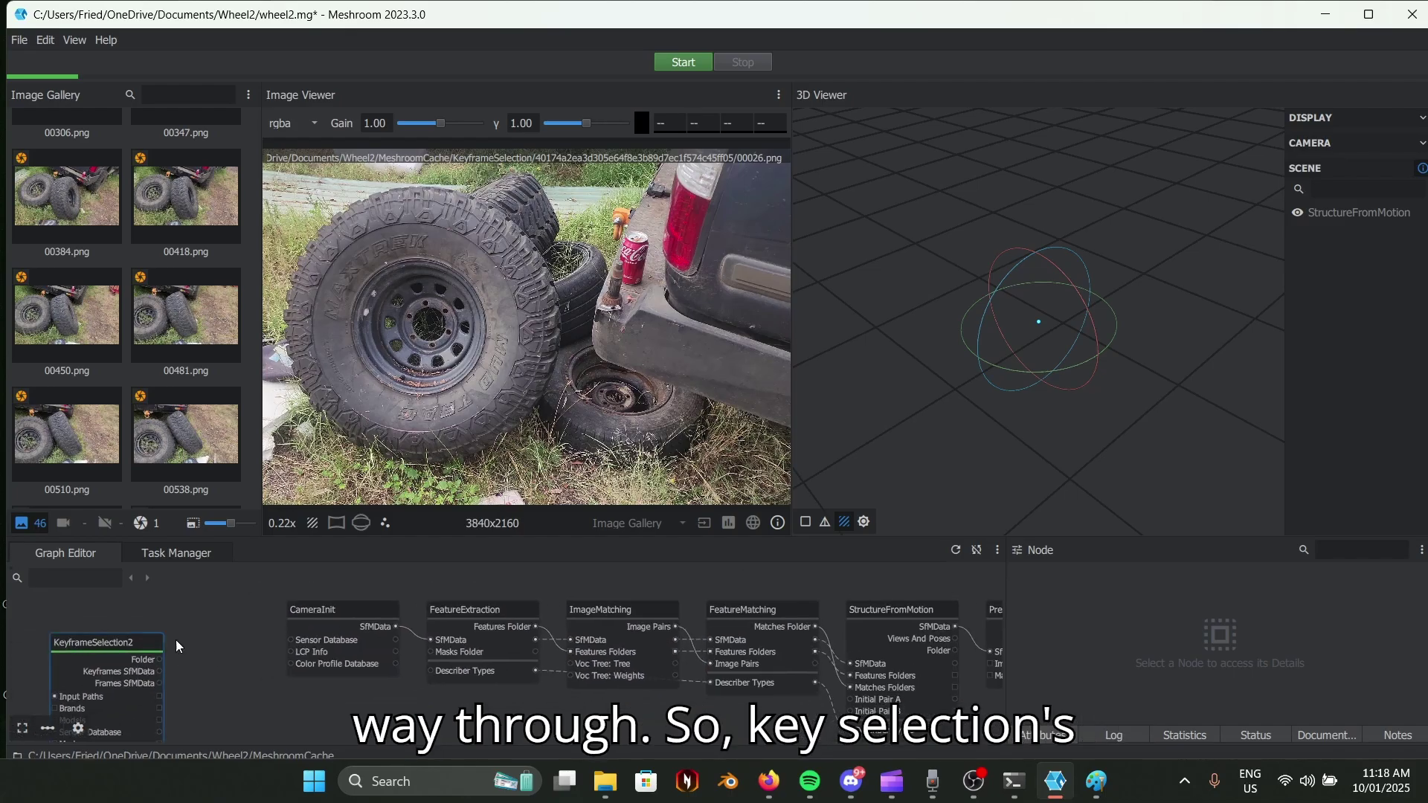
left_click(310, 639)
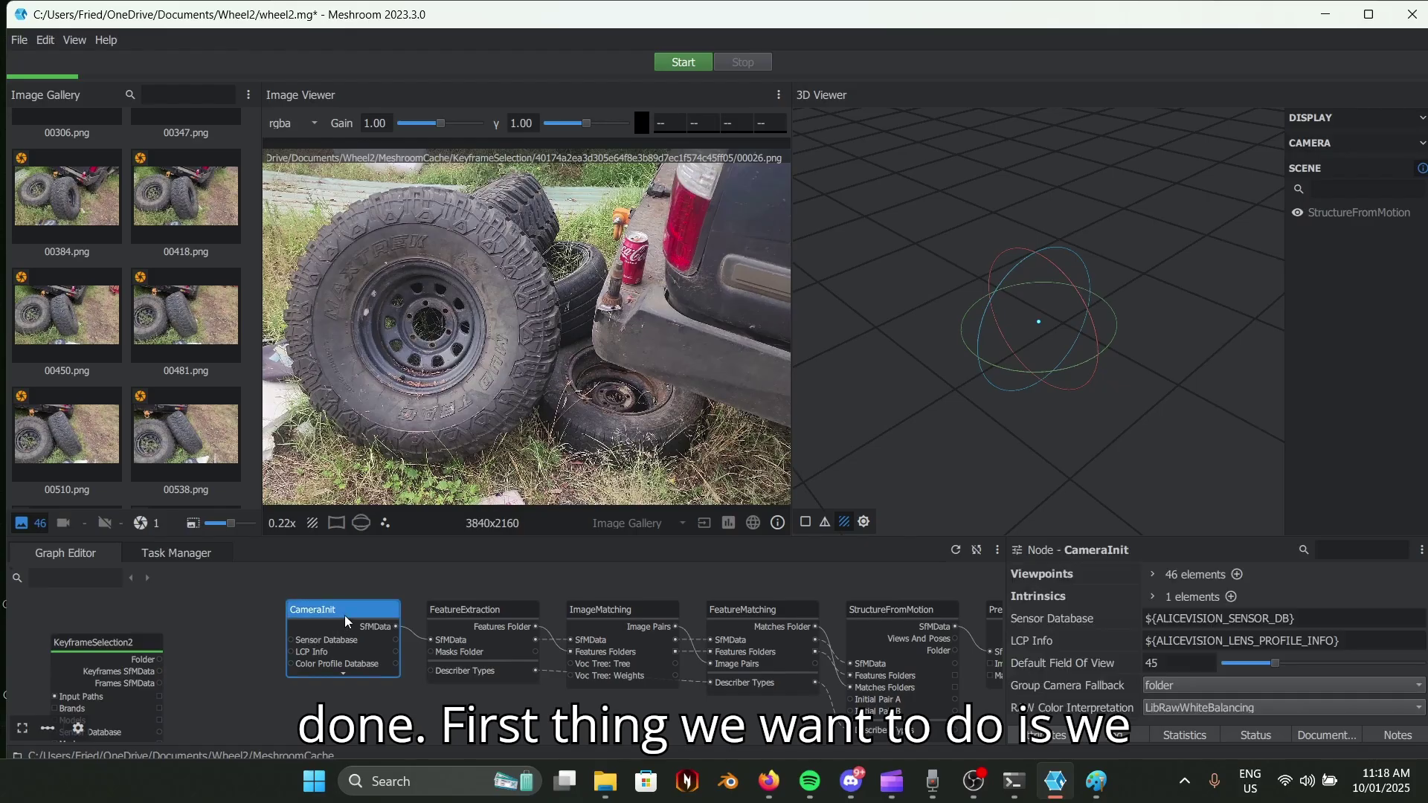
Compute the CameraInit node, then start computing FeatureExtraction.
right_click(328, 617)
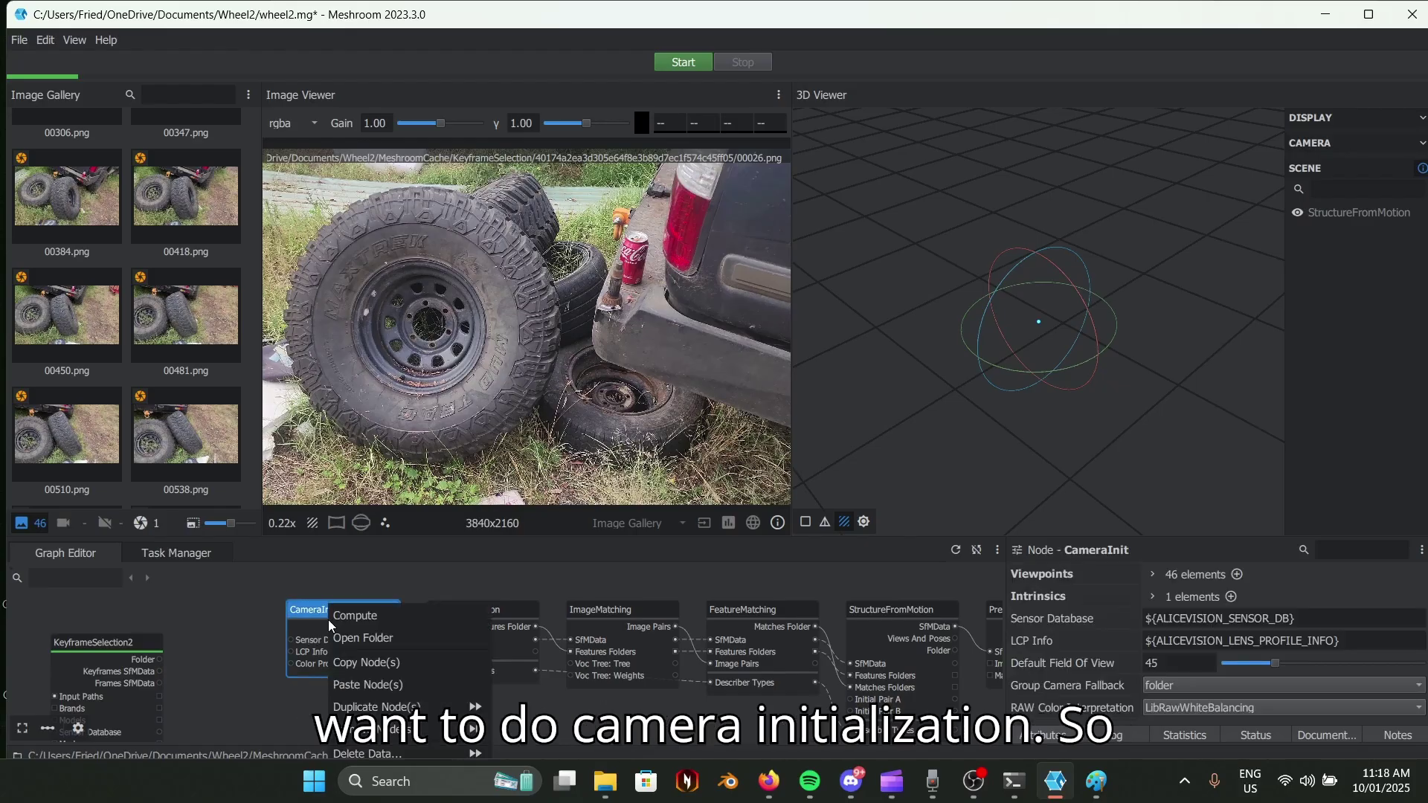
left_click(387, 619)
middle_click_drag(607, 659, 525, 680)
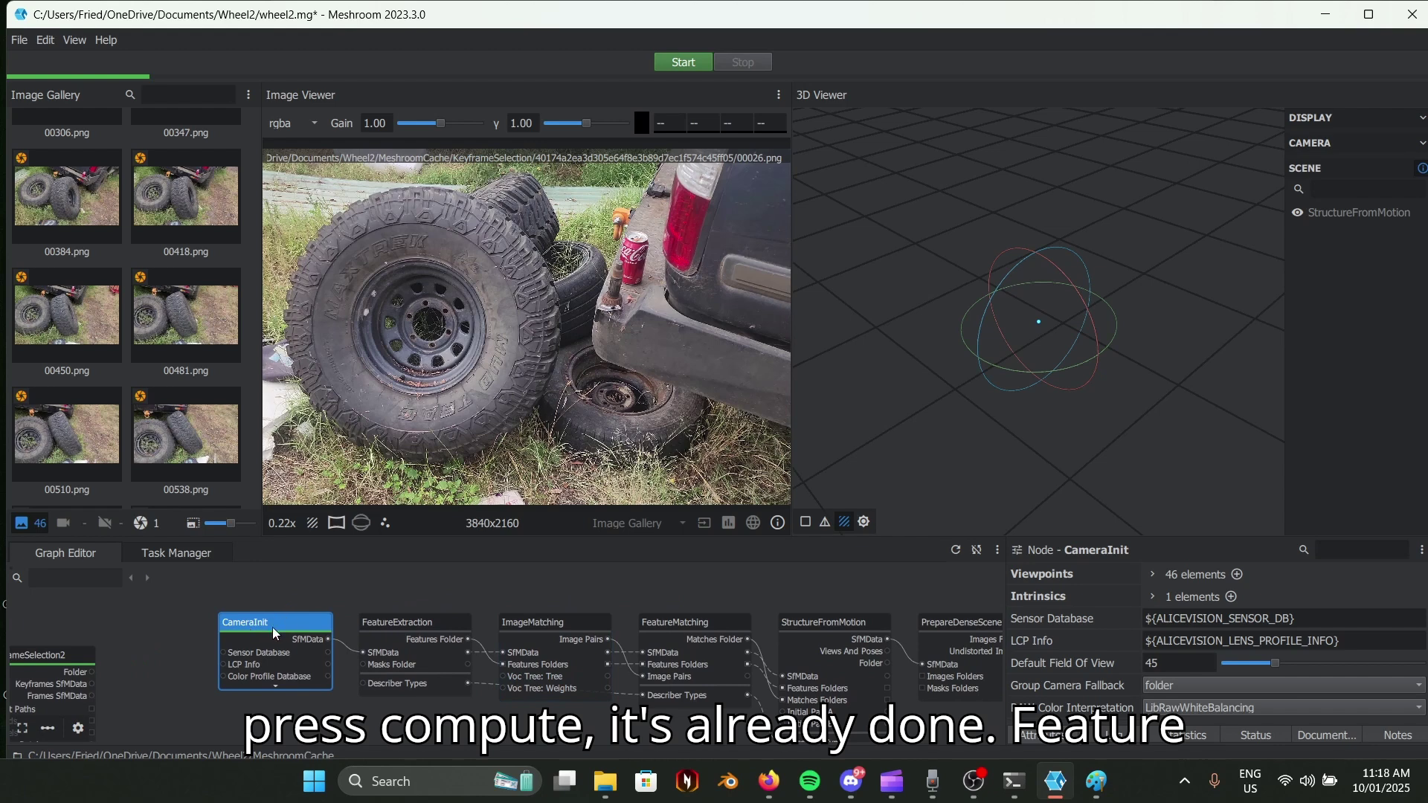
left_click(415, 634)
right_click(389, 619)
left_click(440, 612)
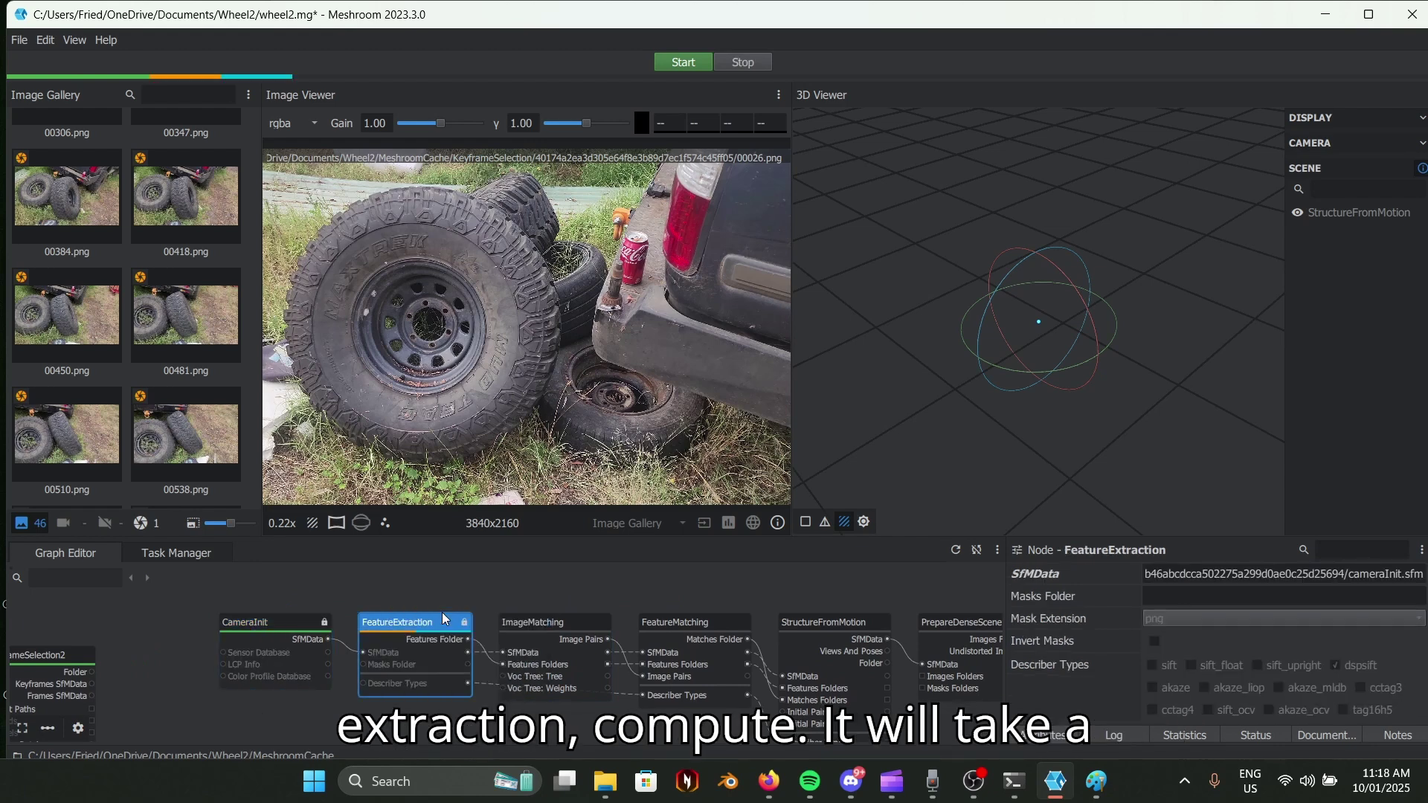
Monitor the Task Manager until FeatureExtraction reaches SUCCESS on both chunks.
middle_click_drag(535, 613, 428, 586)
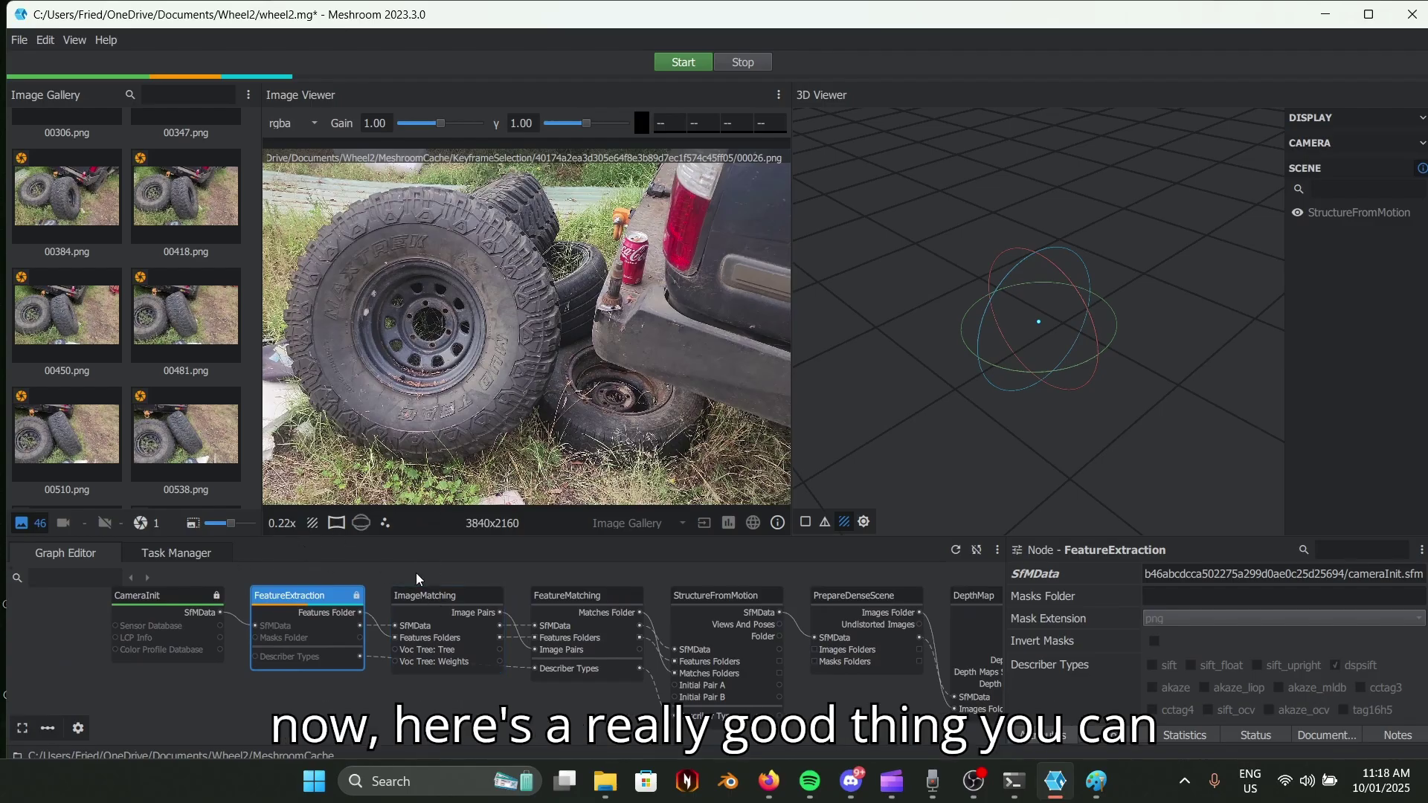
left_click(180, 553)
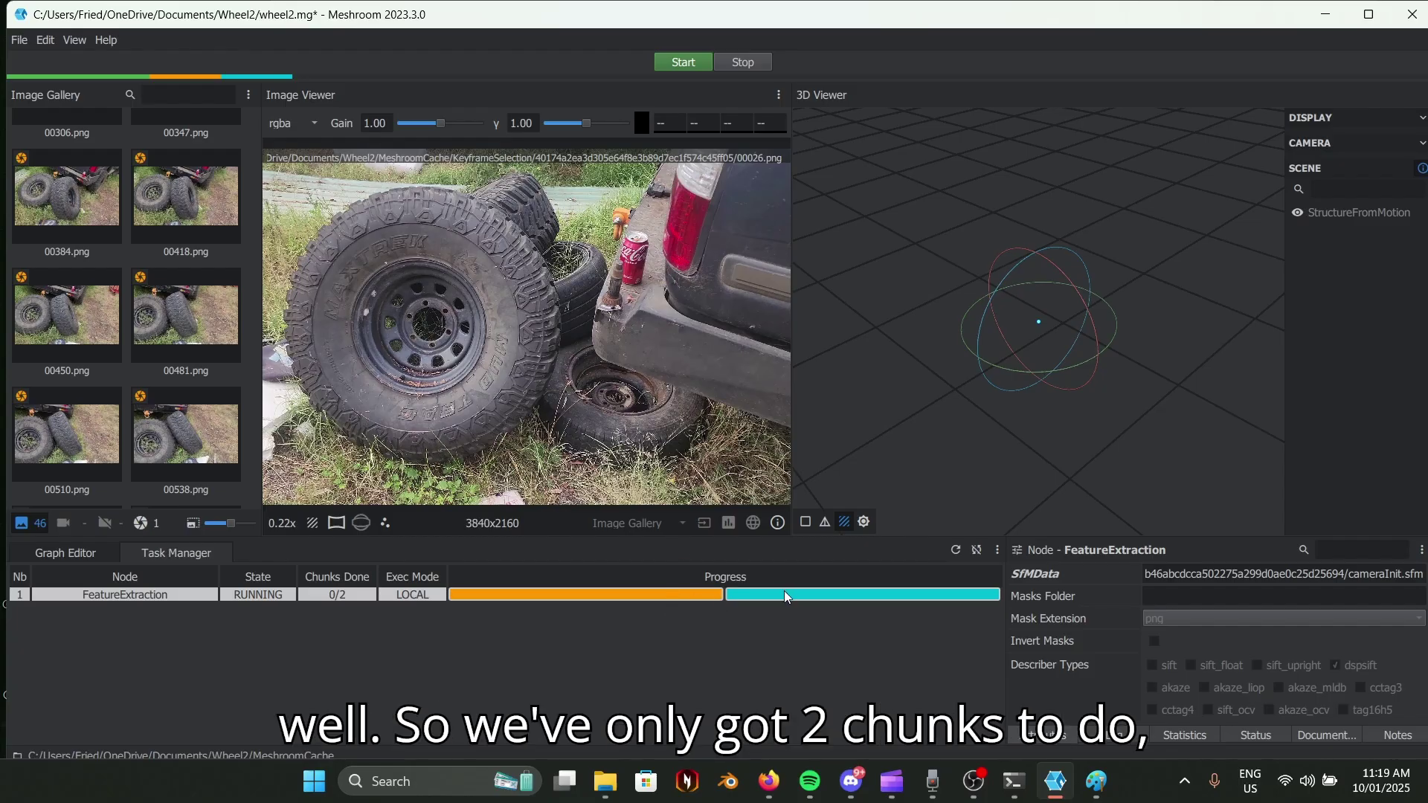
left_click(64, 556)
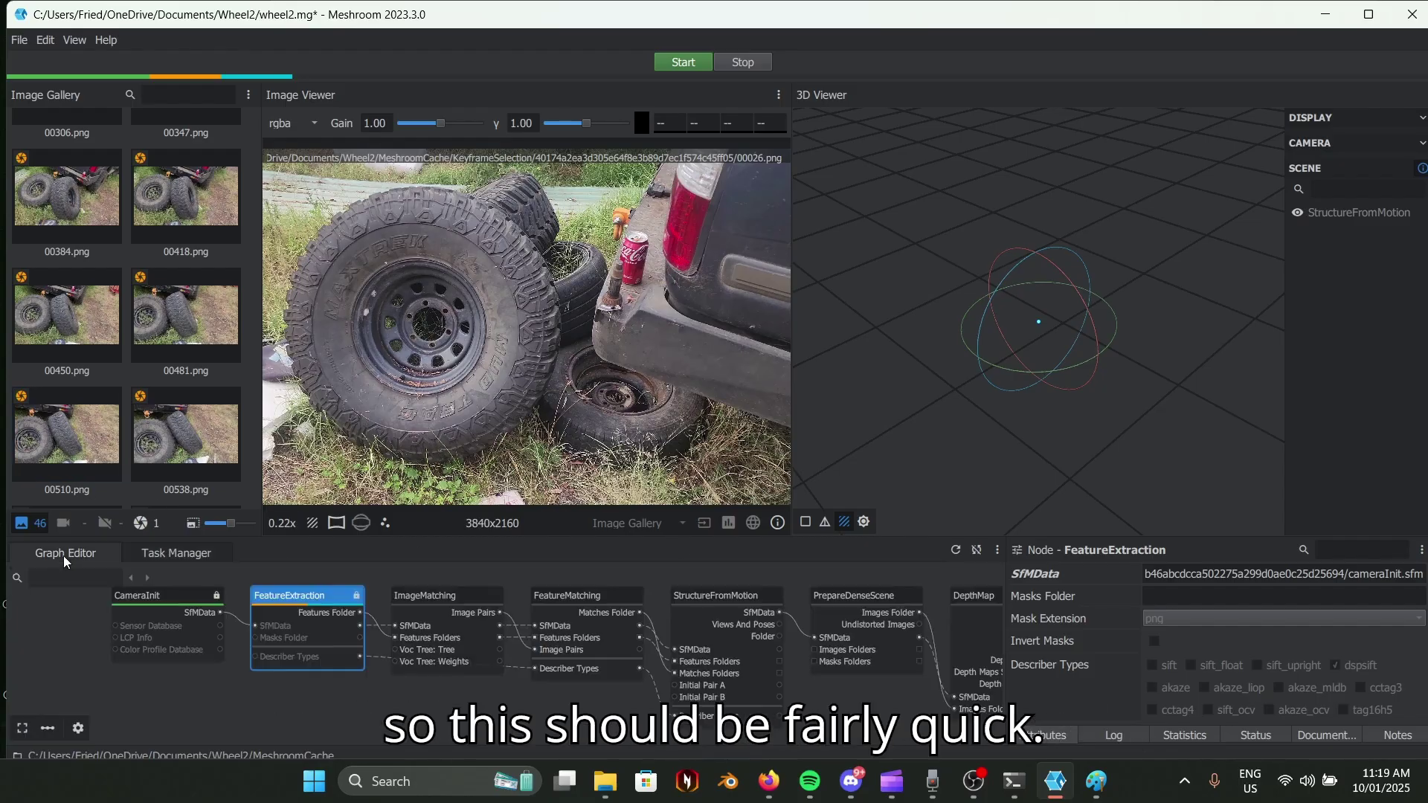
left_click(973, 781)
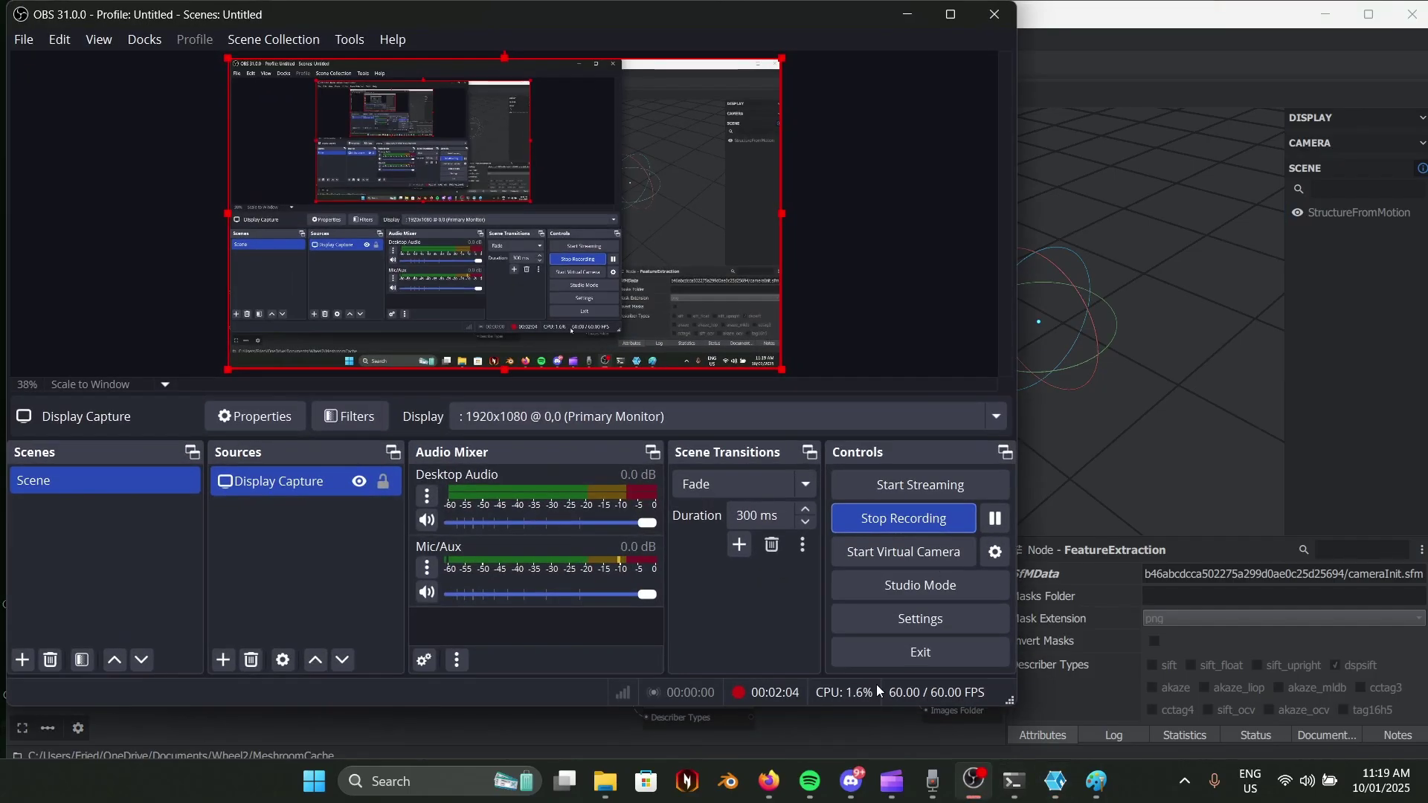
left_click(905, 521)
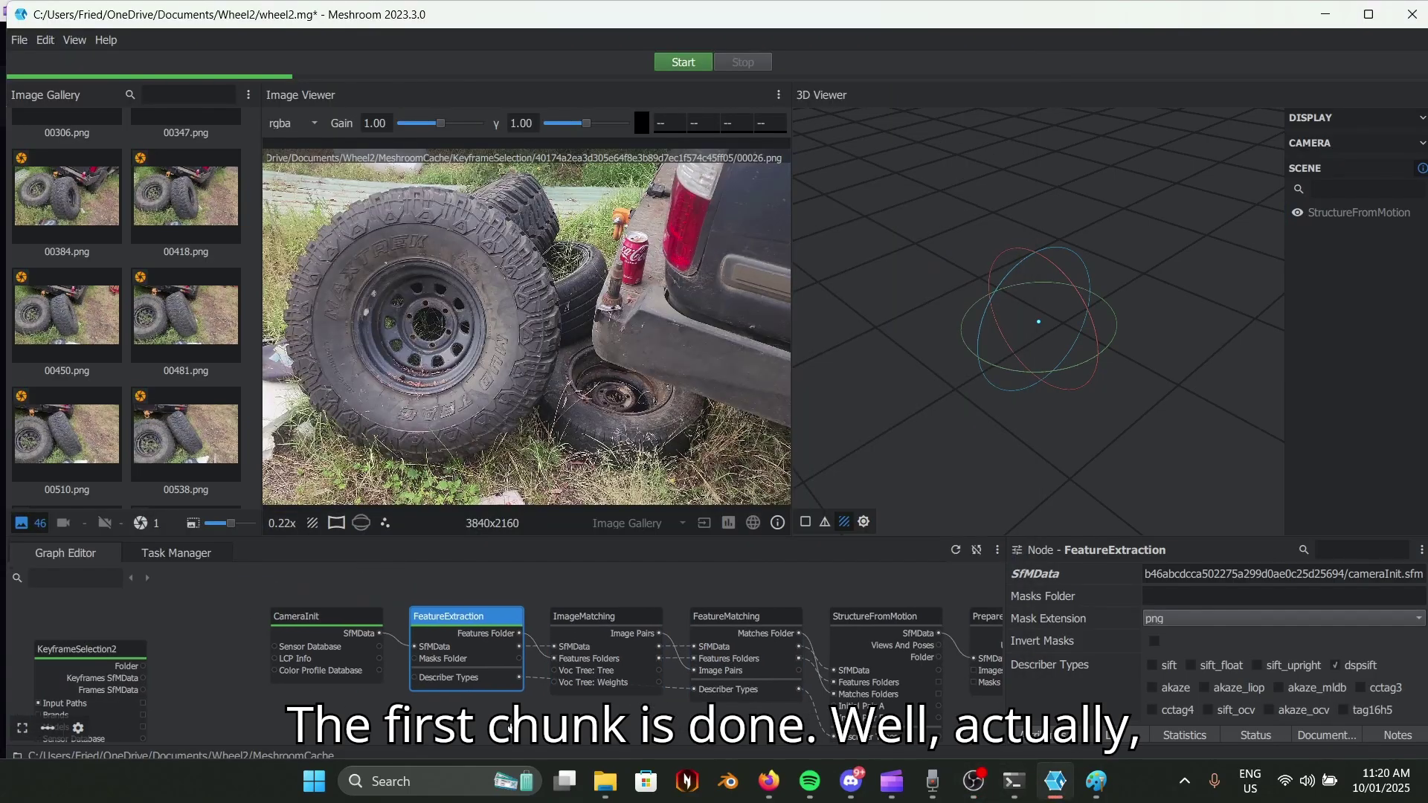
left_click(176, 553)
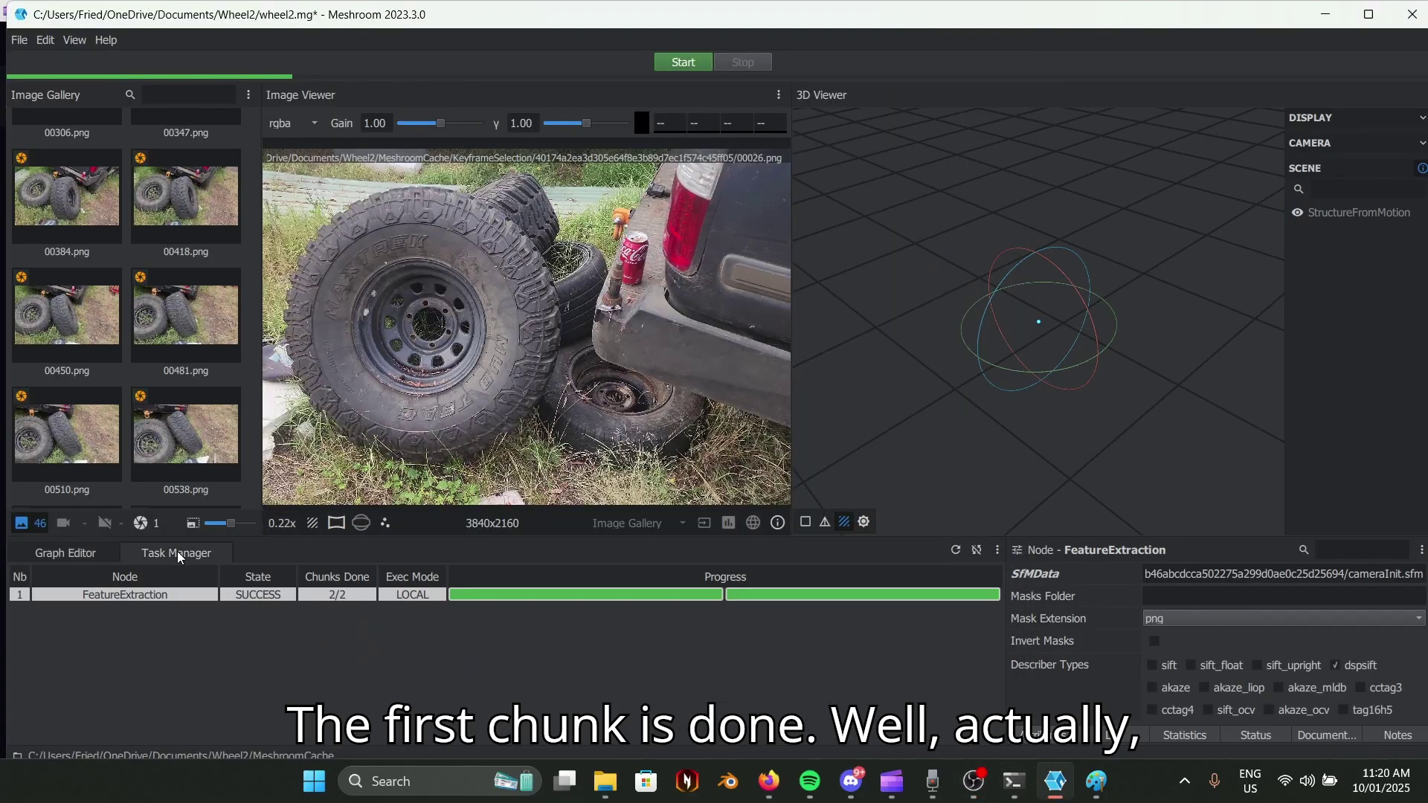
Start computing ImageMatching and review the FeatureExtraction and ImageMatching node details.
left_click(66, 553)
middle_click_drag(595, 648, 375, 604)
left_click(375, 589)
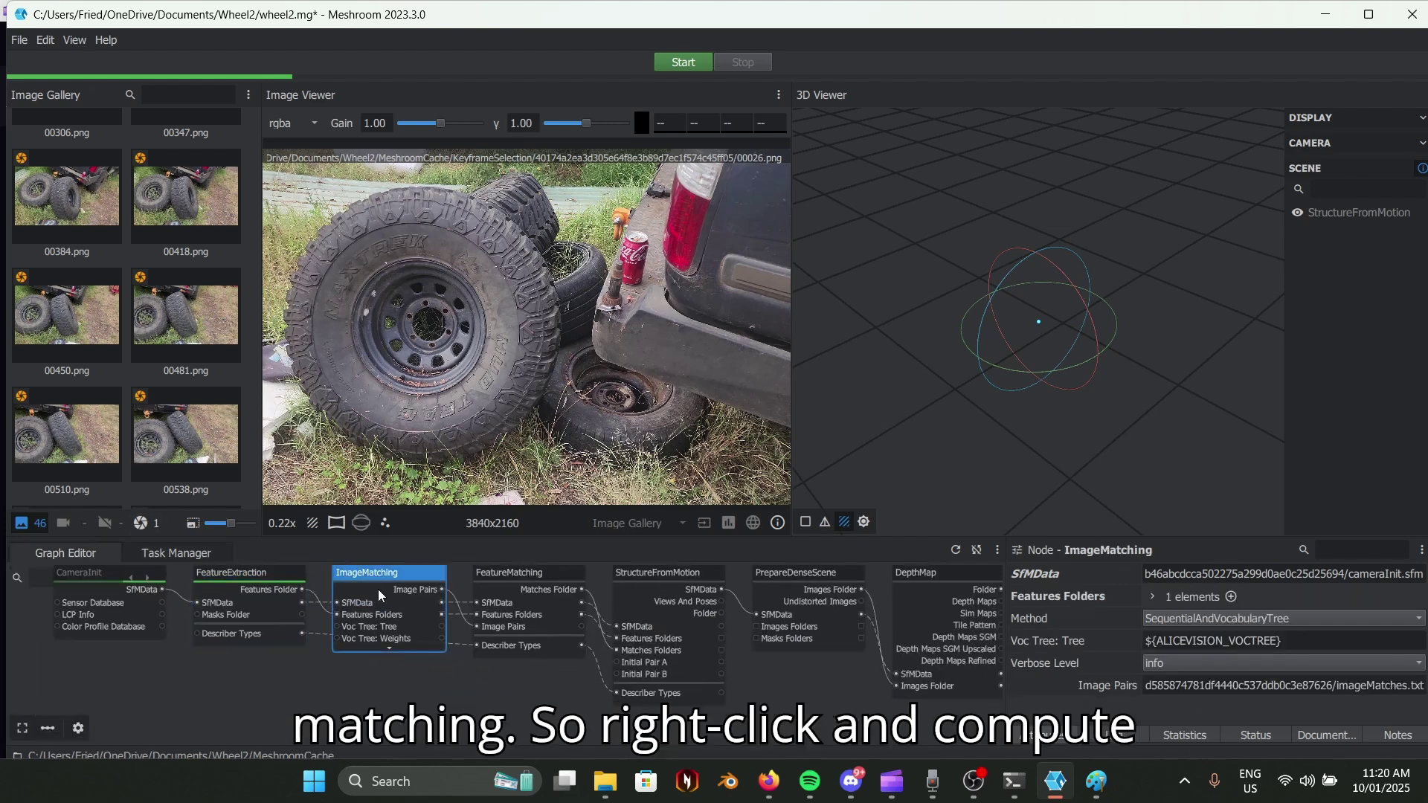
right_click(378, 589)
left_click(414, 601)
middle_click_drag(599, 699, 614, 738)
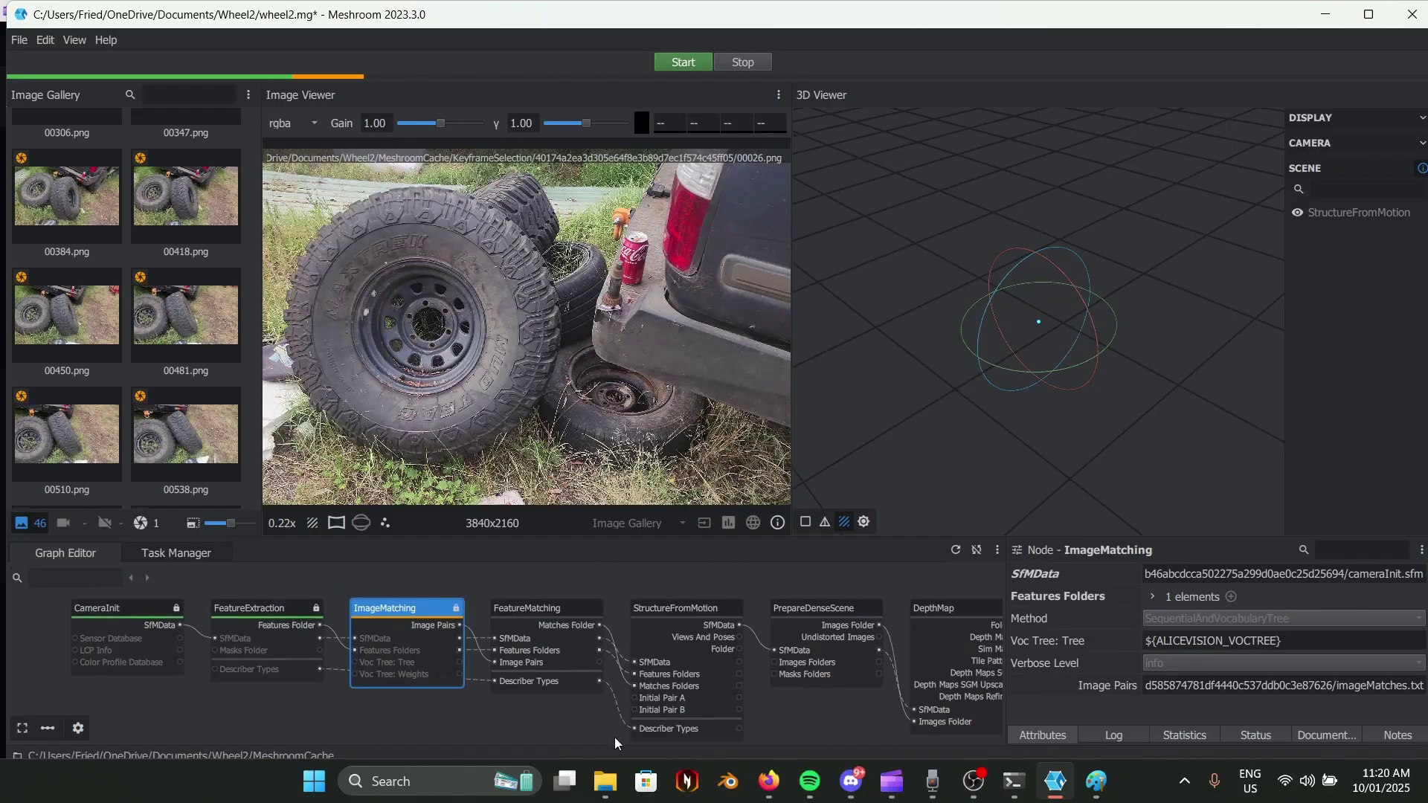
left_click(270, 613)
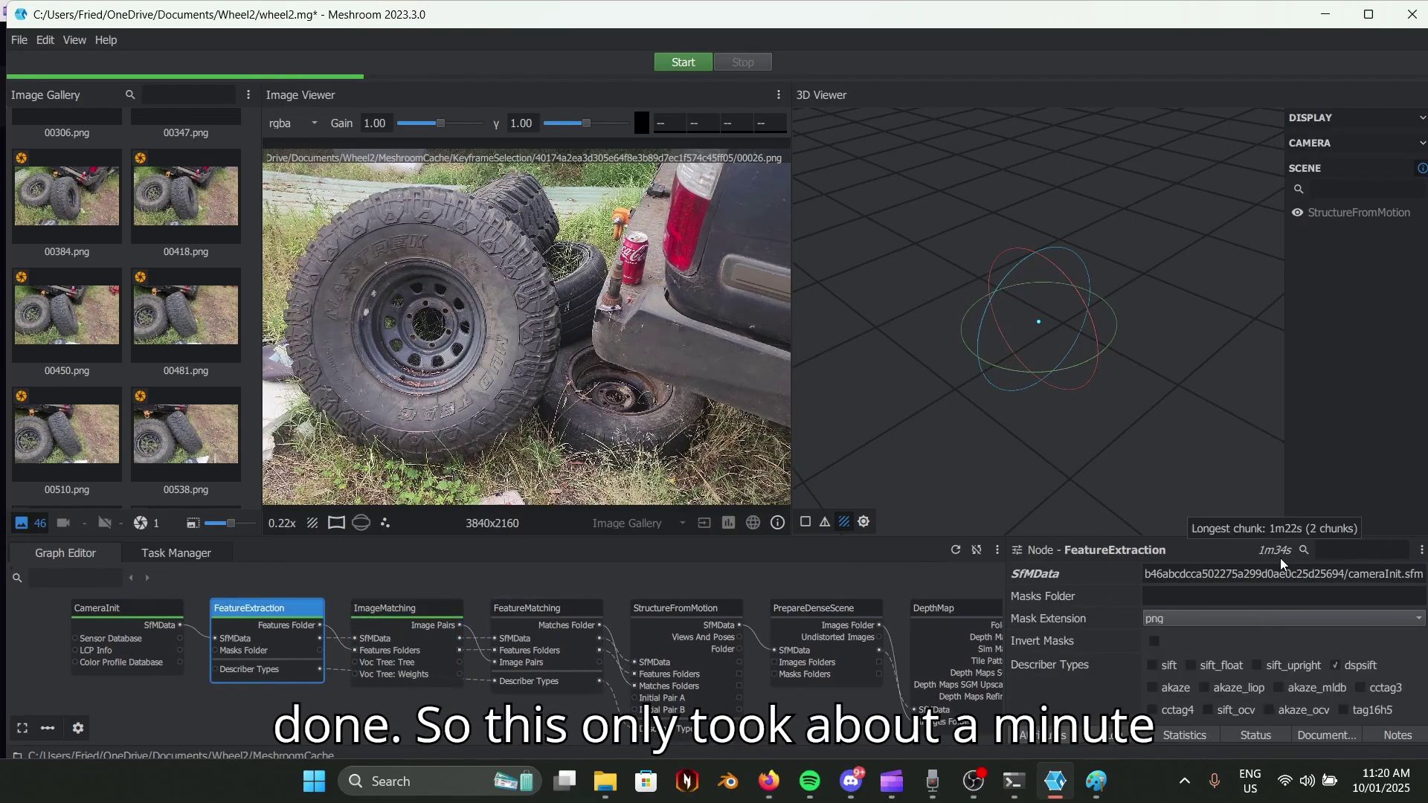
left_click(402, 609)
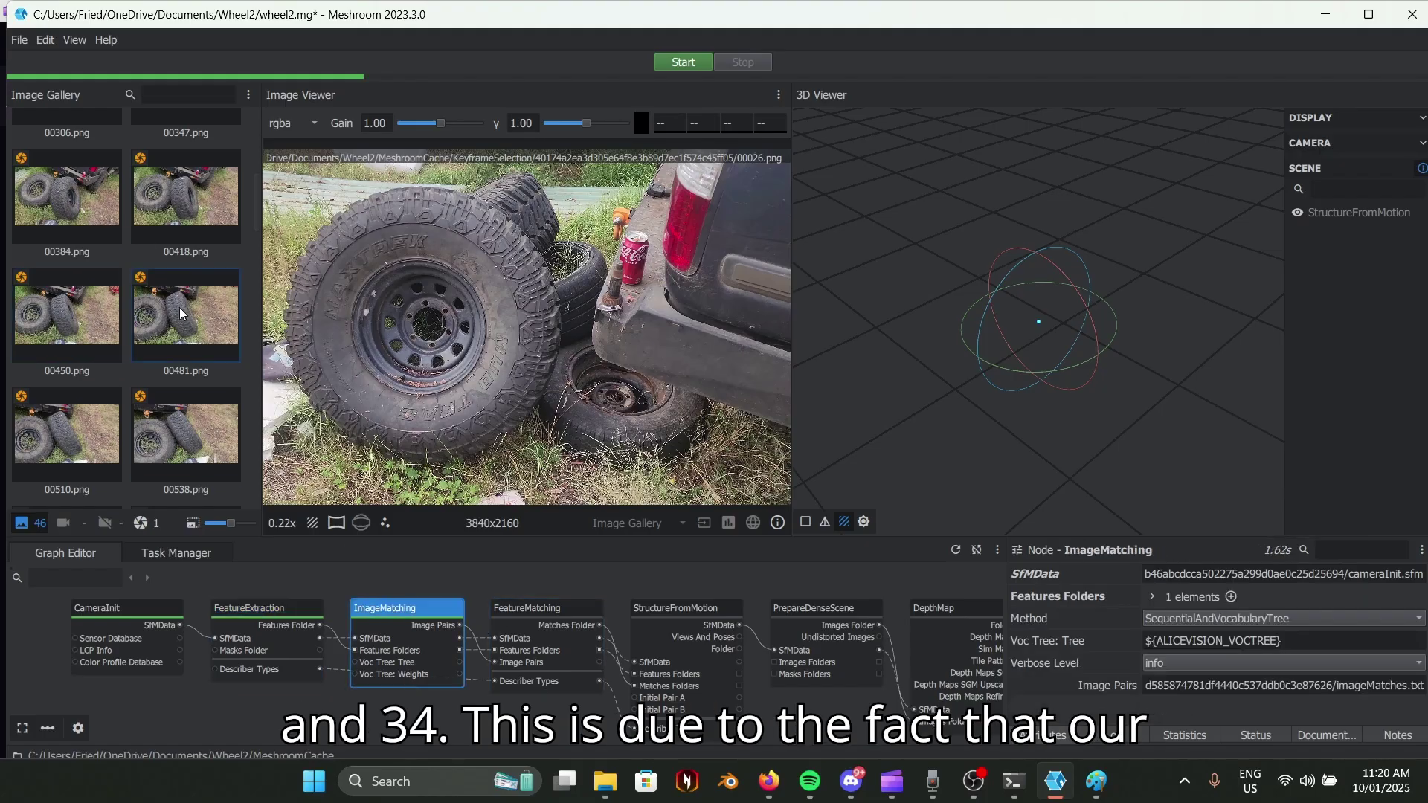
Compute FeatureMatching, overlay detected features on the photo, and check task progress.
left_click(535, 628)
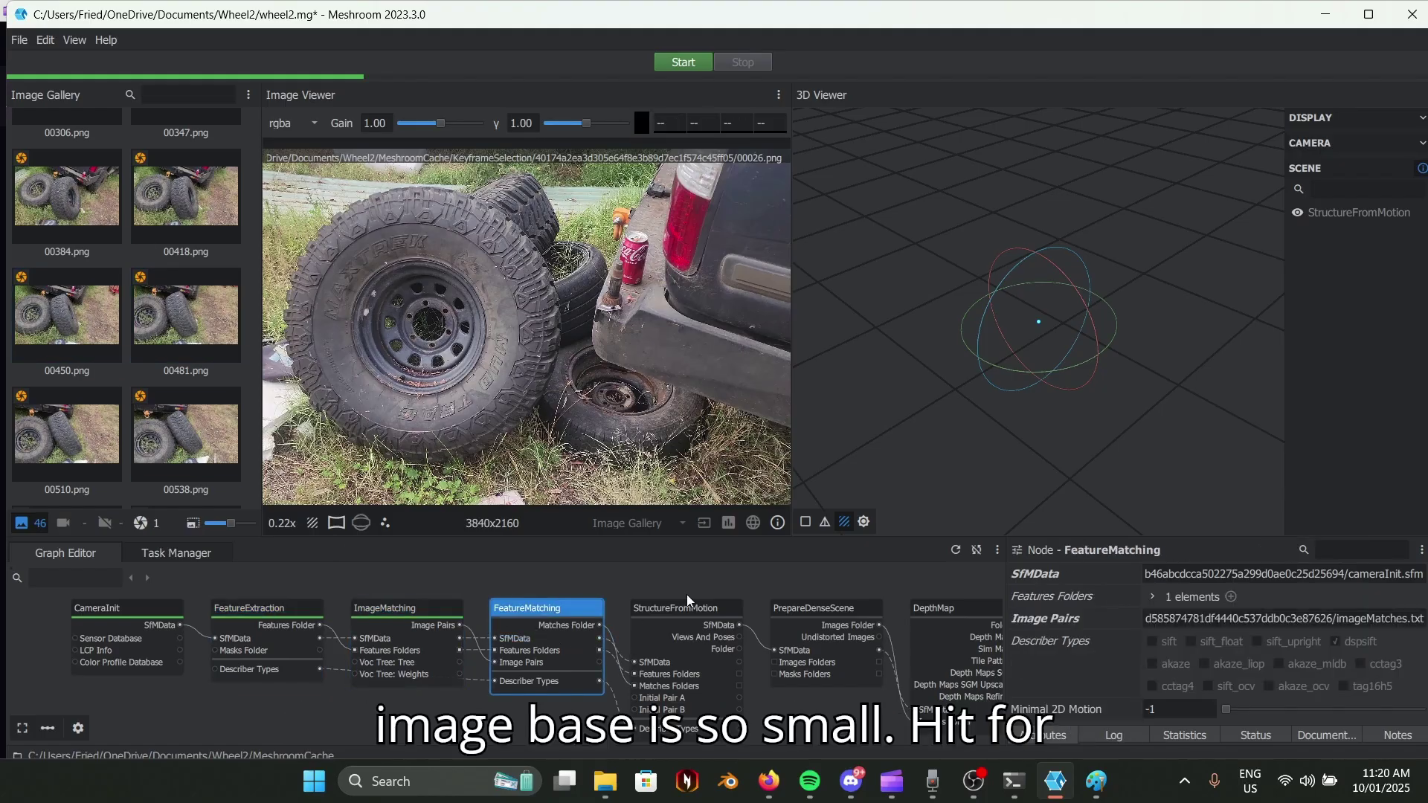
right_click(548, 613)
left_click(572, 617)
middle_click_drag(744, 587, 564, 597)
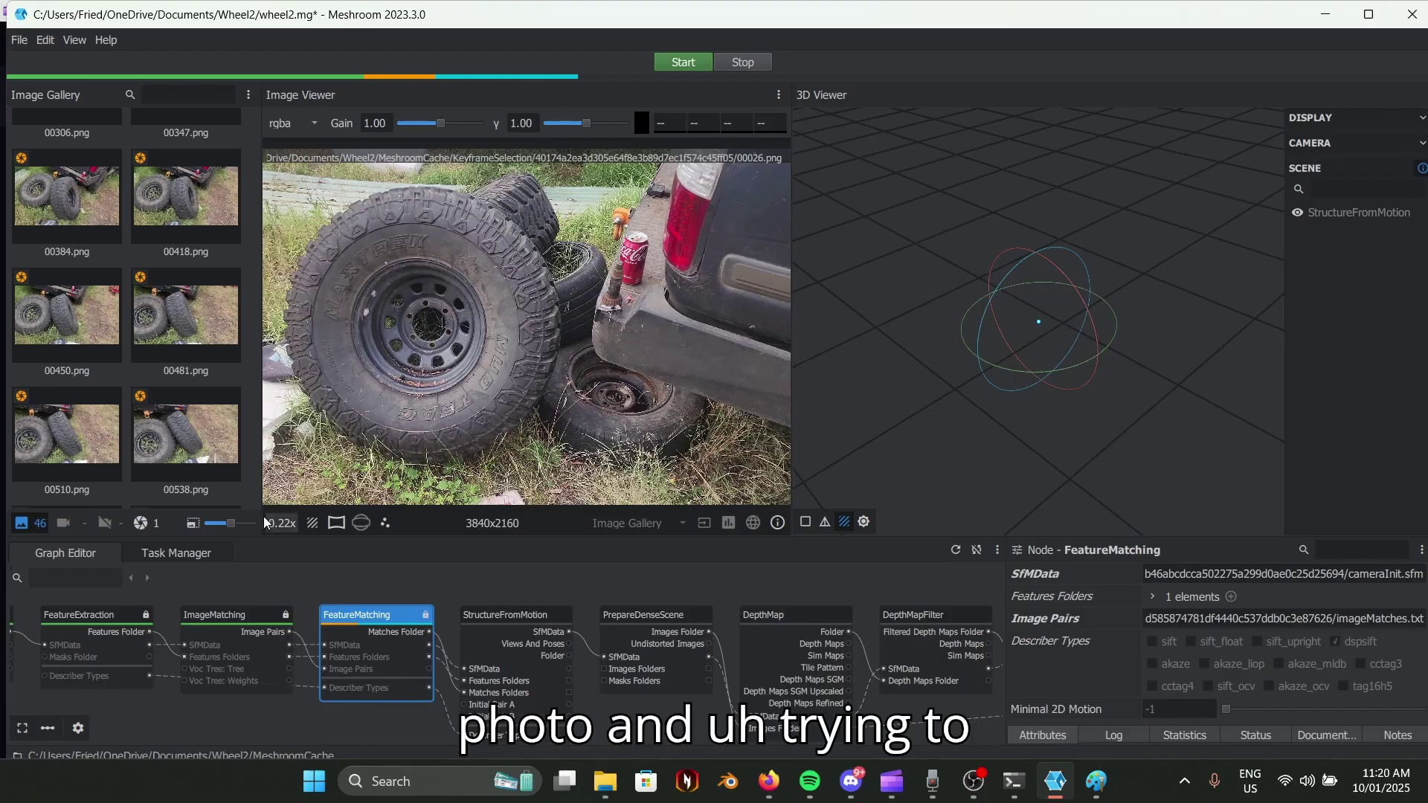
left_click(385, 524)
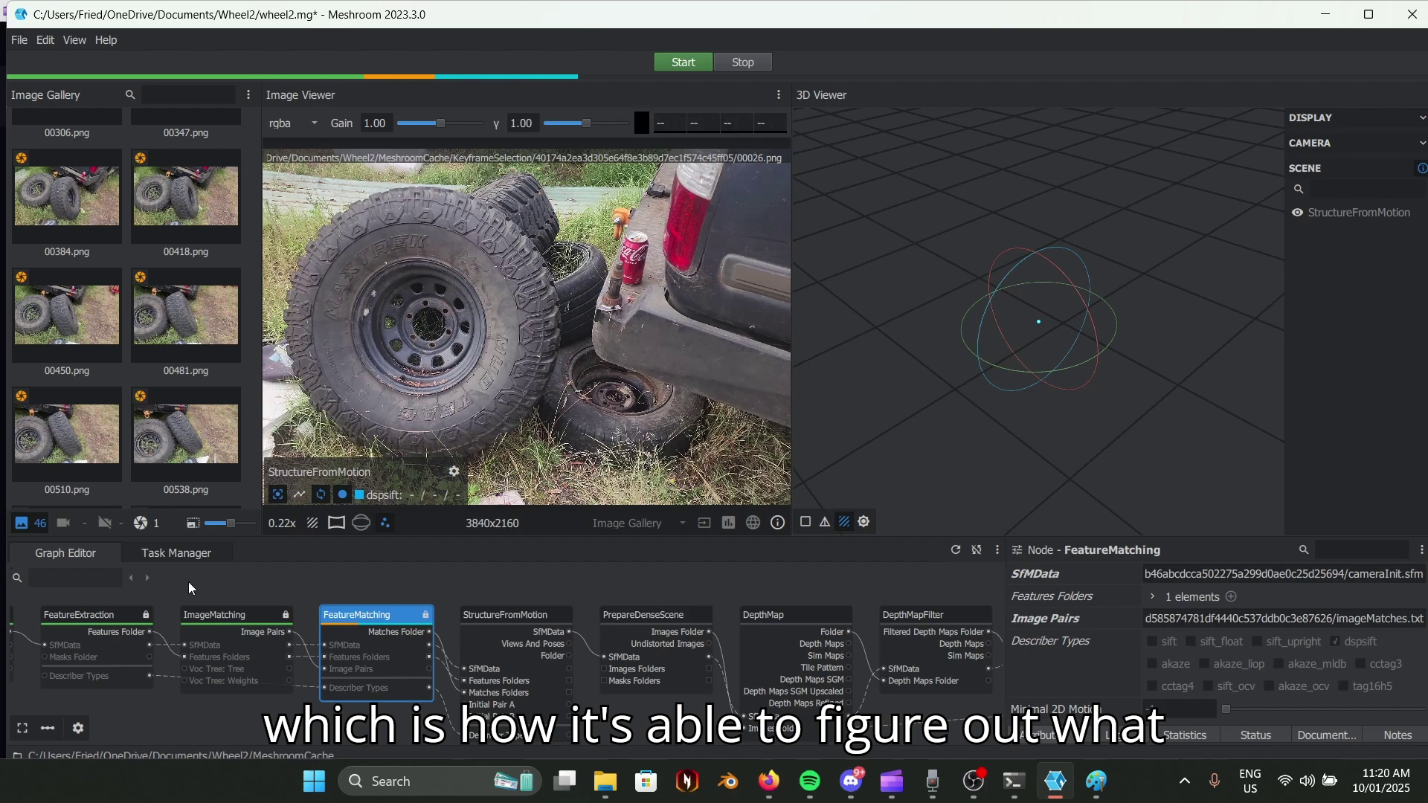
left_click(168, 553)
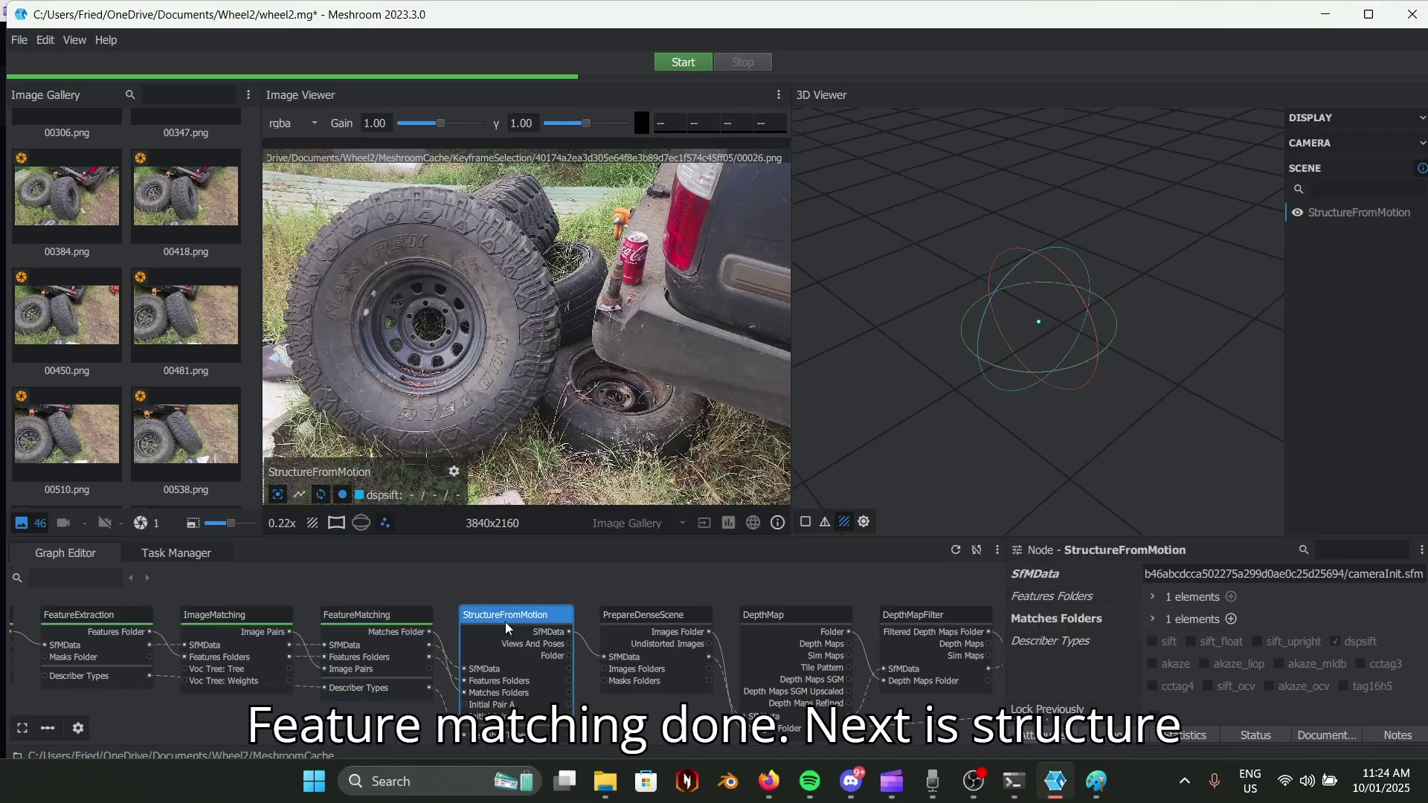
Compute the StructureFromMotion node and confirm in the Task Manager that it succeeded.
right_click(506, 623)
left_click(549, 617)
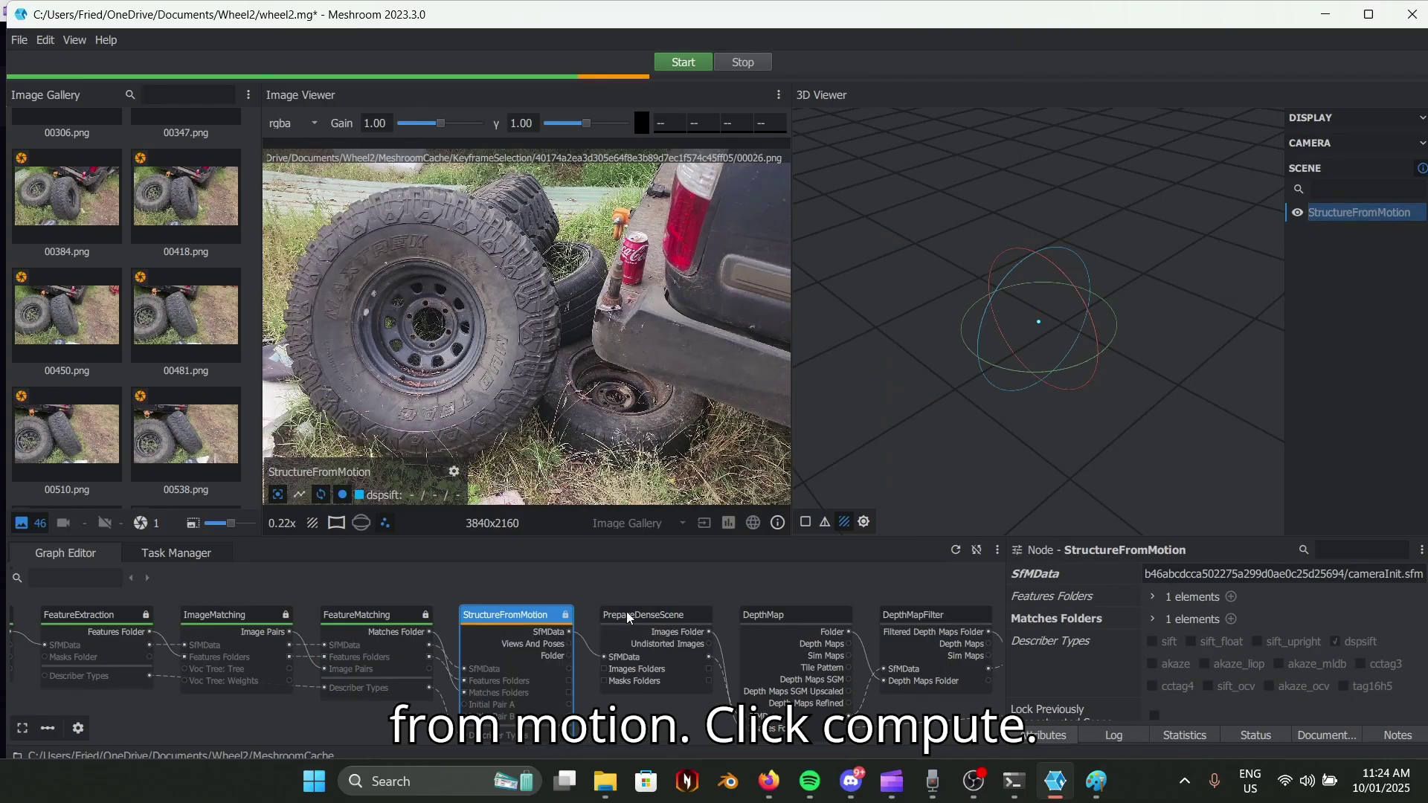
left_click(195, 551)
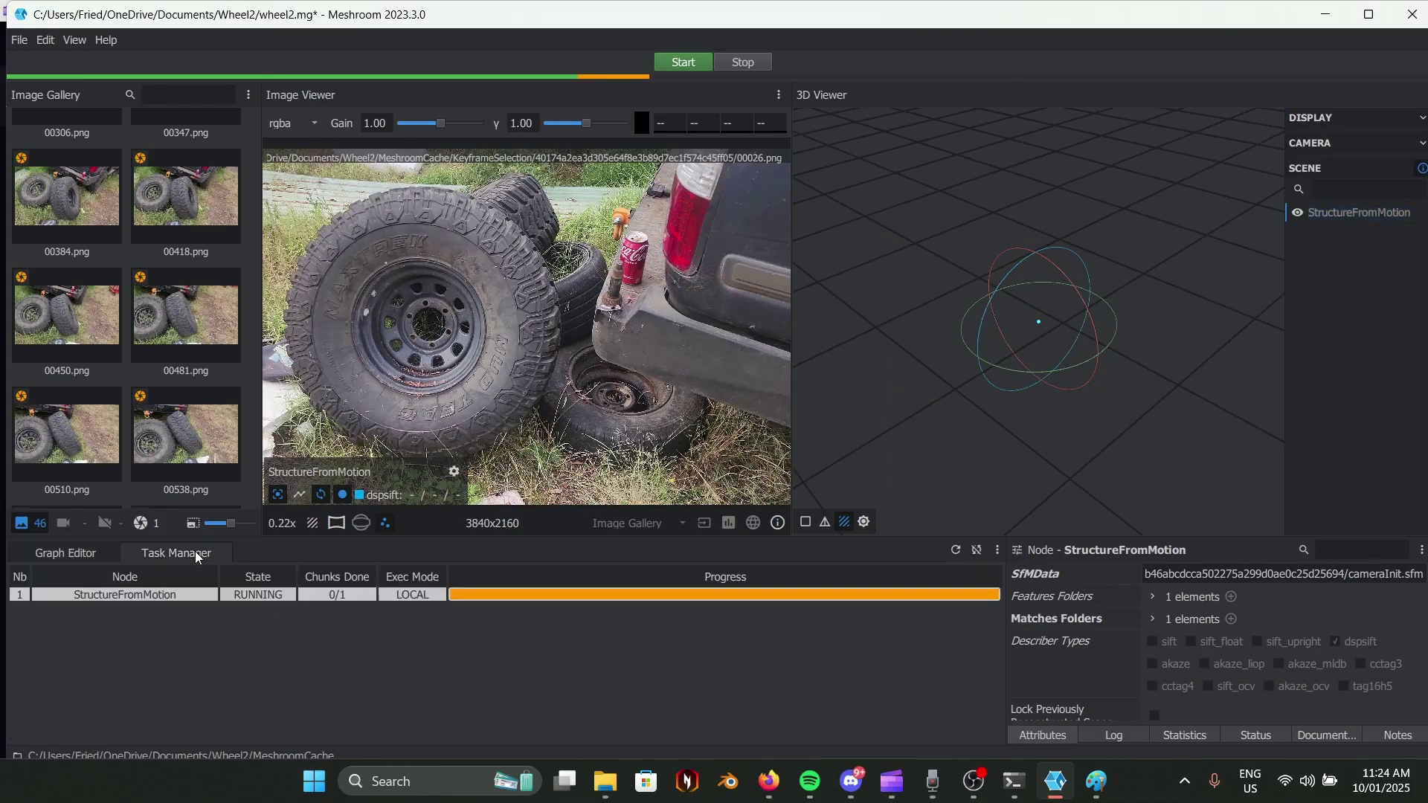
left_click(76, 556)
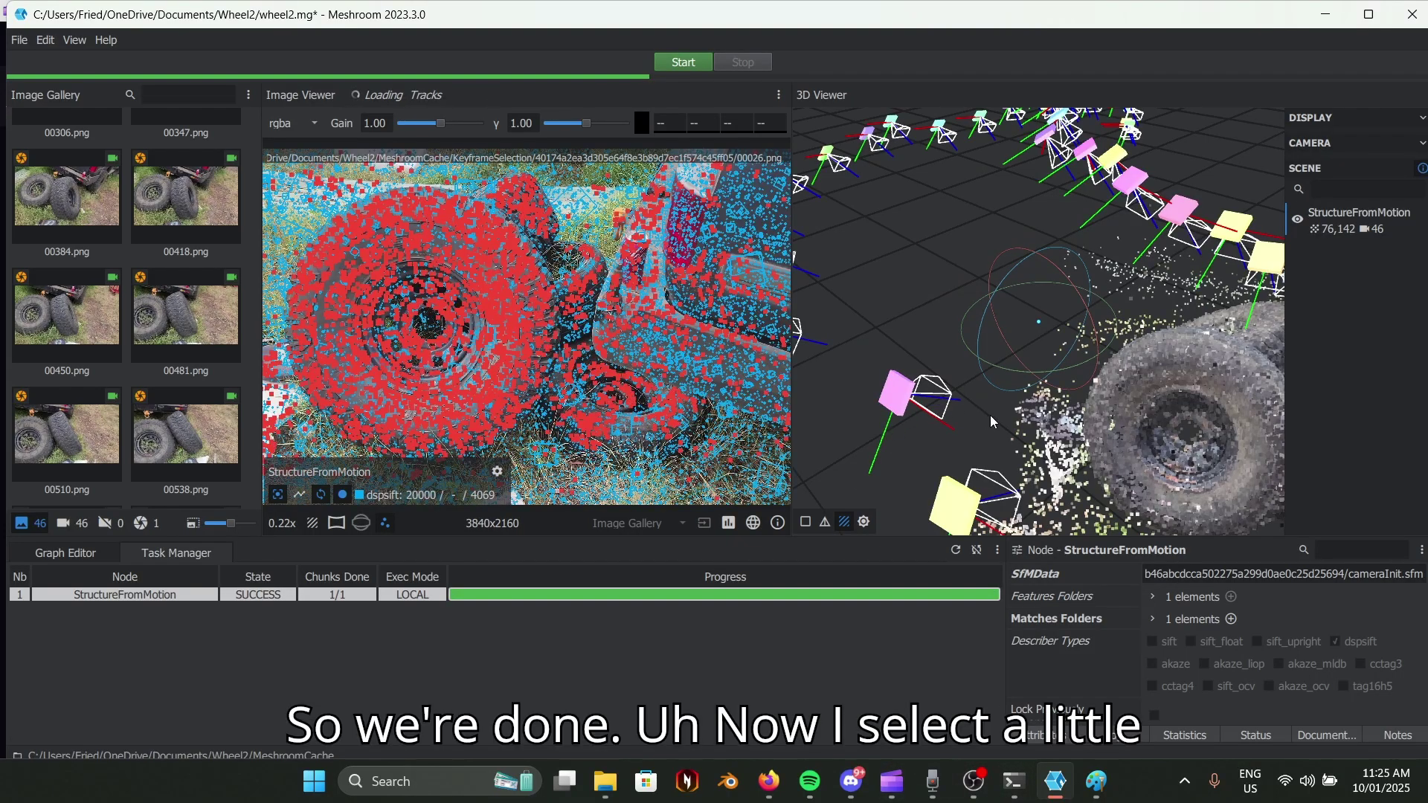
Turn off the feature overlay on the photo and orbit the point cloud.
left_click(385, 523)
mouse_move(1069, 354)
left_mouse_down()
mouse_move(1130, 384)
mouse_move(1180, 361)
mouse_move(986, 359)
mouse_move(1064, 357)
mouse_move(1019, 366)
mouse_move(949, 323)
mouse_move(1024, 331)
mouse_move(1072, 377)
left_mouse_up()
scroll(1064, 357, "up", 10)
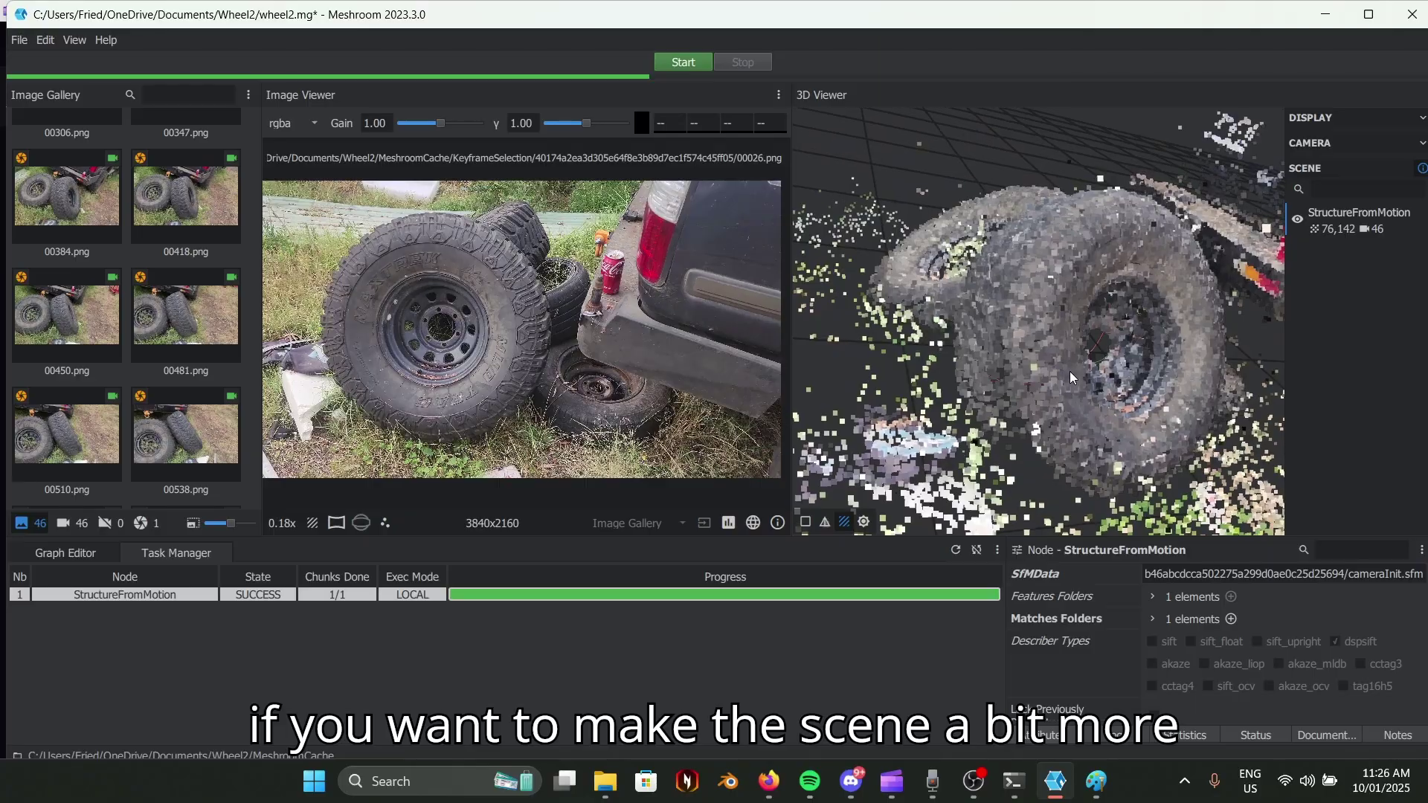
Reduce the point cloud's Point Size in the DISPLAY options and orbit to inspect the tyres.
left_click(1342, 143)
left_click(1347, 118)
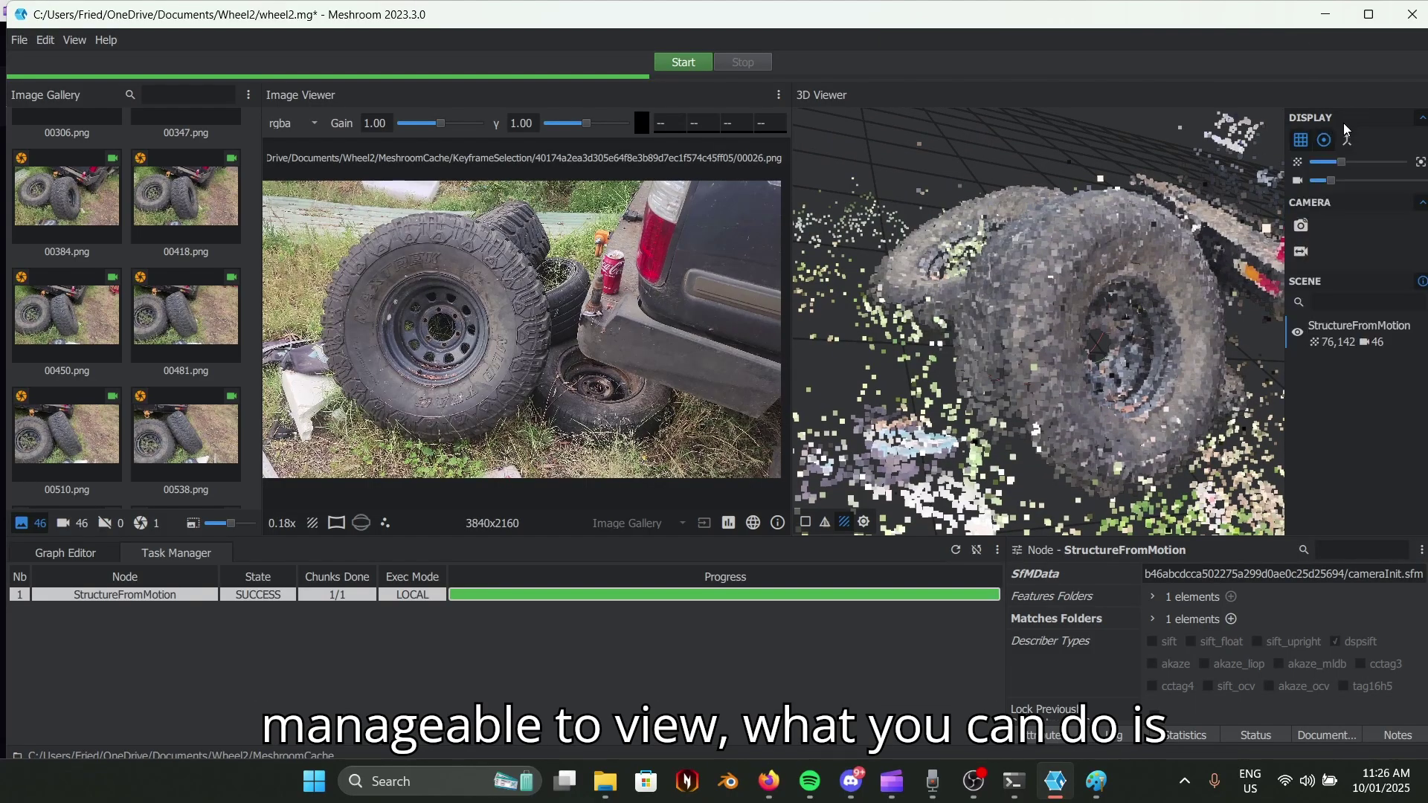
mouse_move(1345, 163)
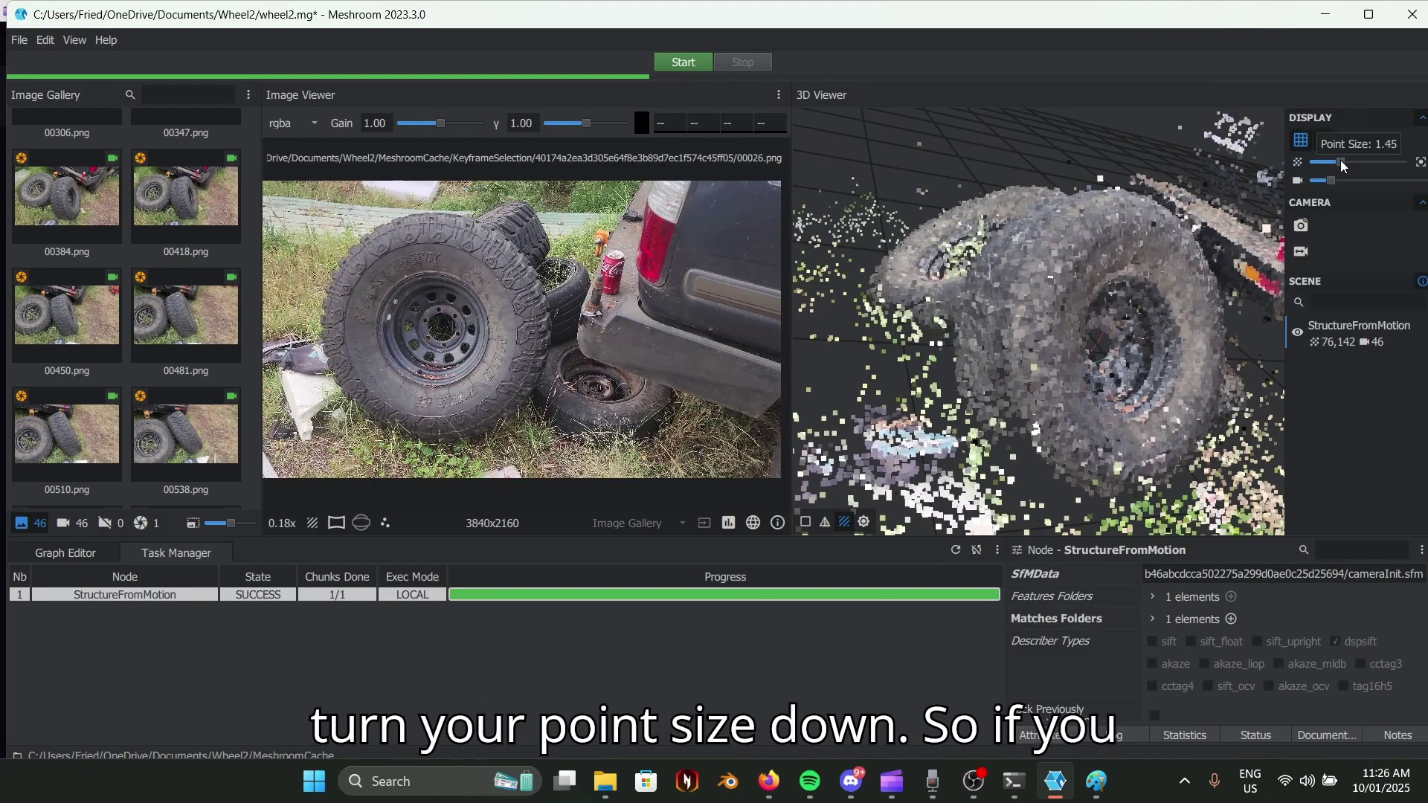
left_click_drag(1341, 159, 1324, 165)
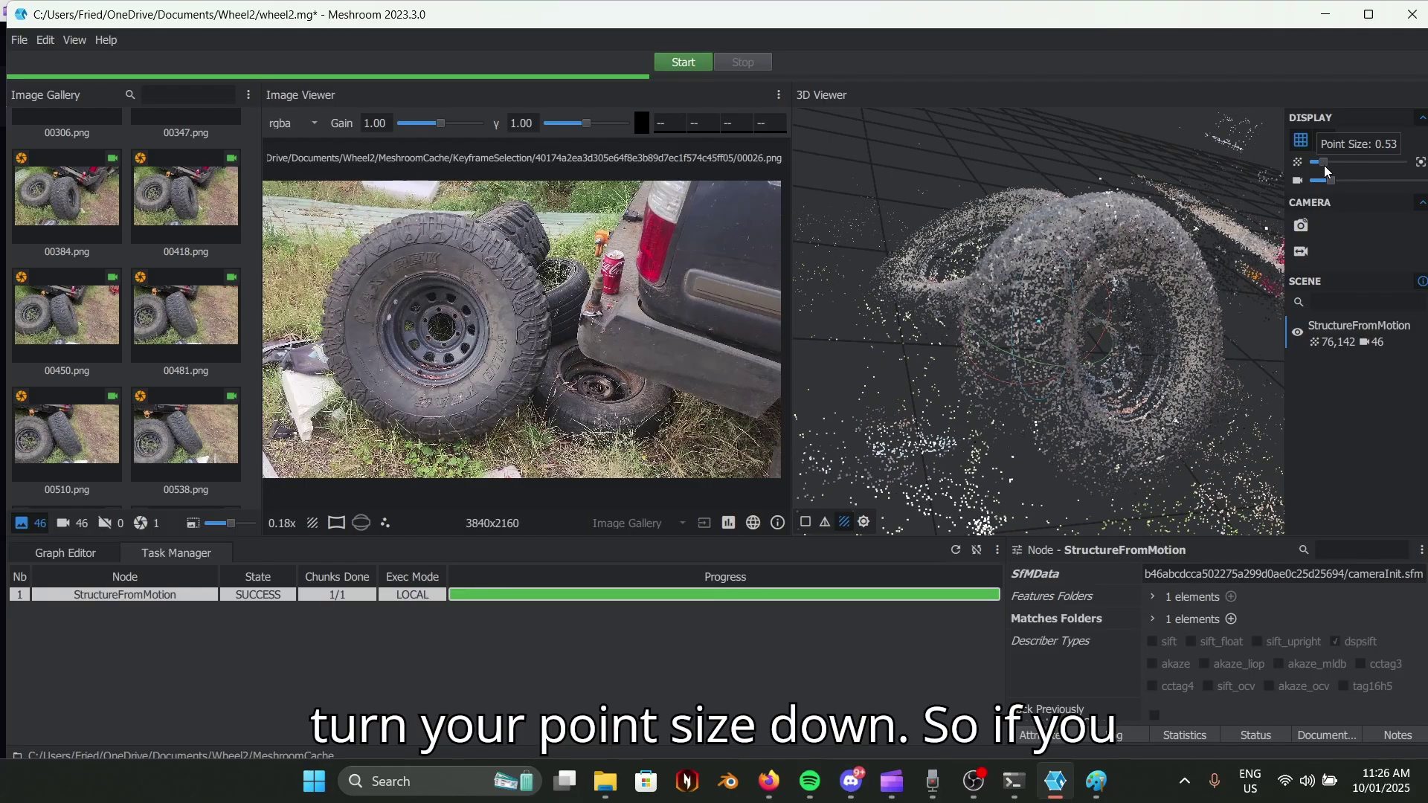
left_click_drag(1071, 357, 1171, 395)
scroll(1167, 393, "up", 5)
scroll(1136, 398, "down", 6)
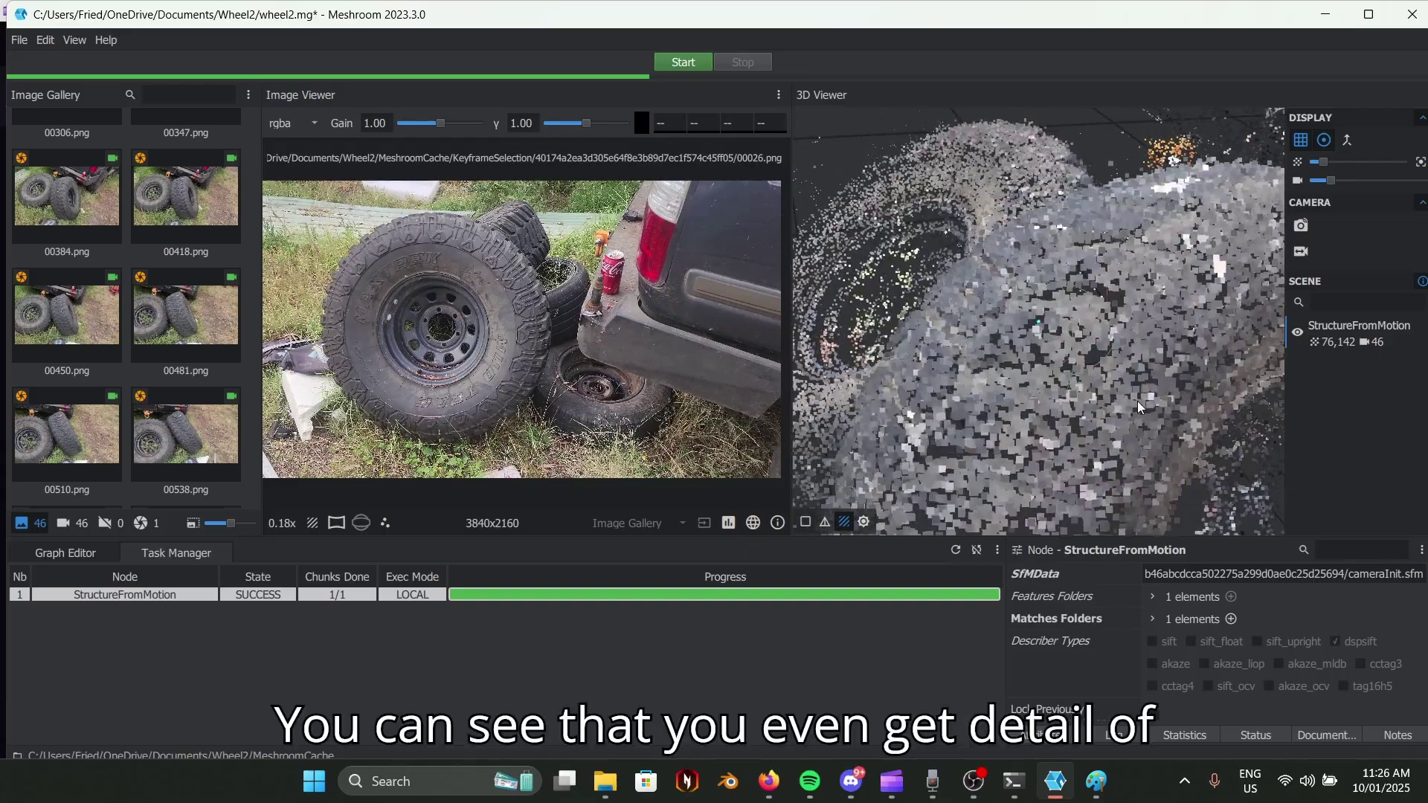
left_click_drag(1153, 381, 923, 424)
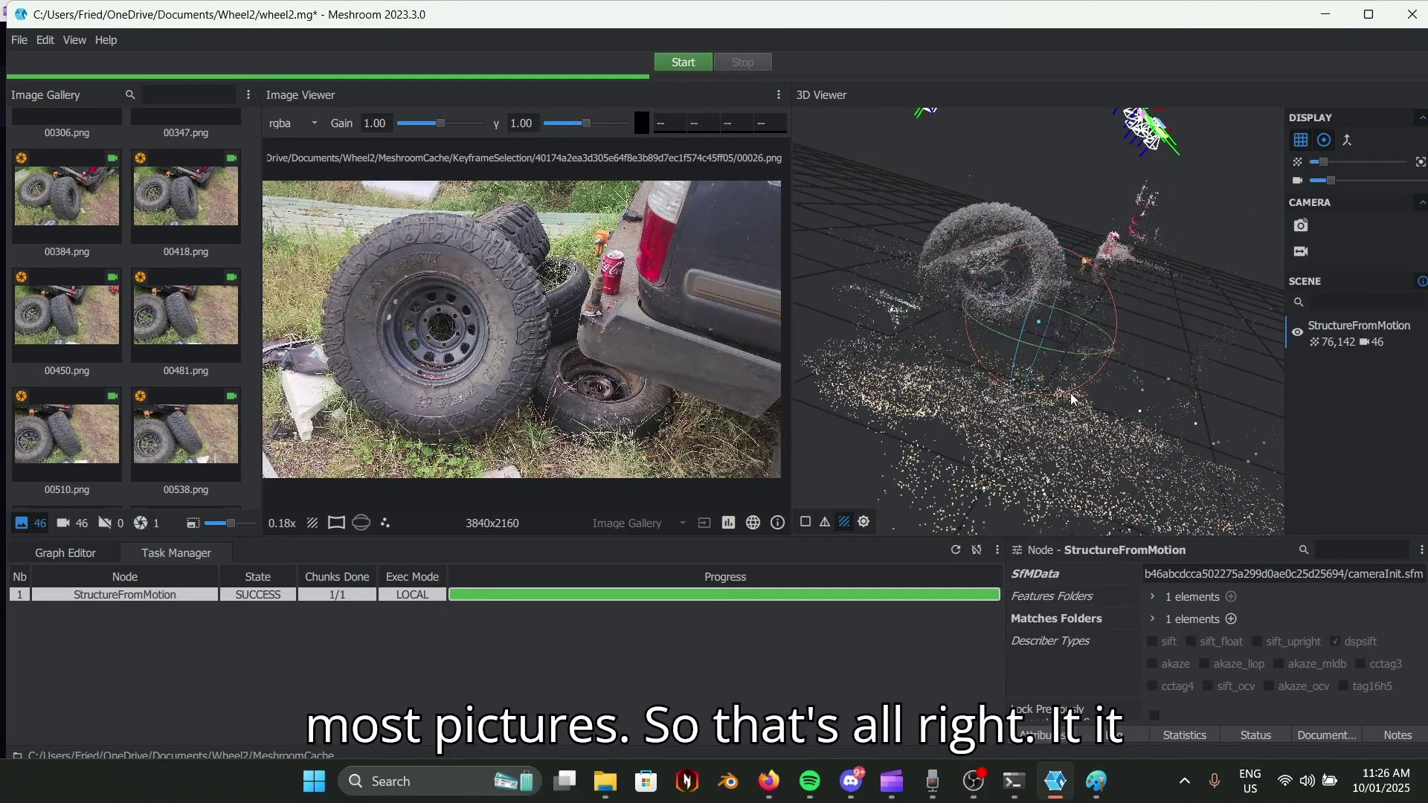
Start computing the remaining pipeline from PrepareDenseScene through Texturing.
left_click(974, 782)
left_click(909, 524)
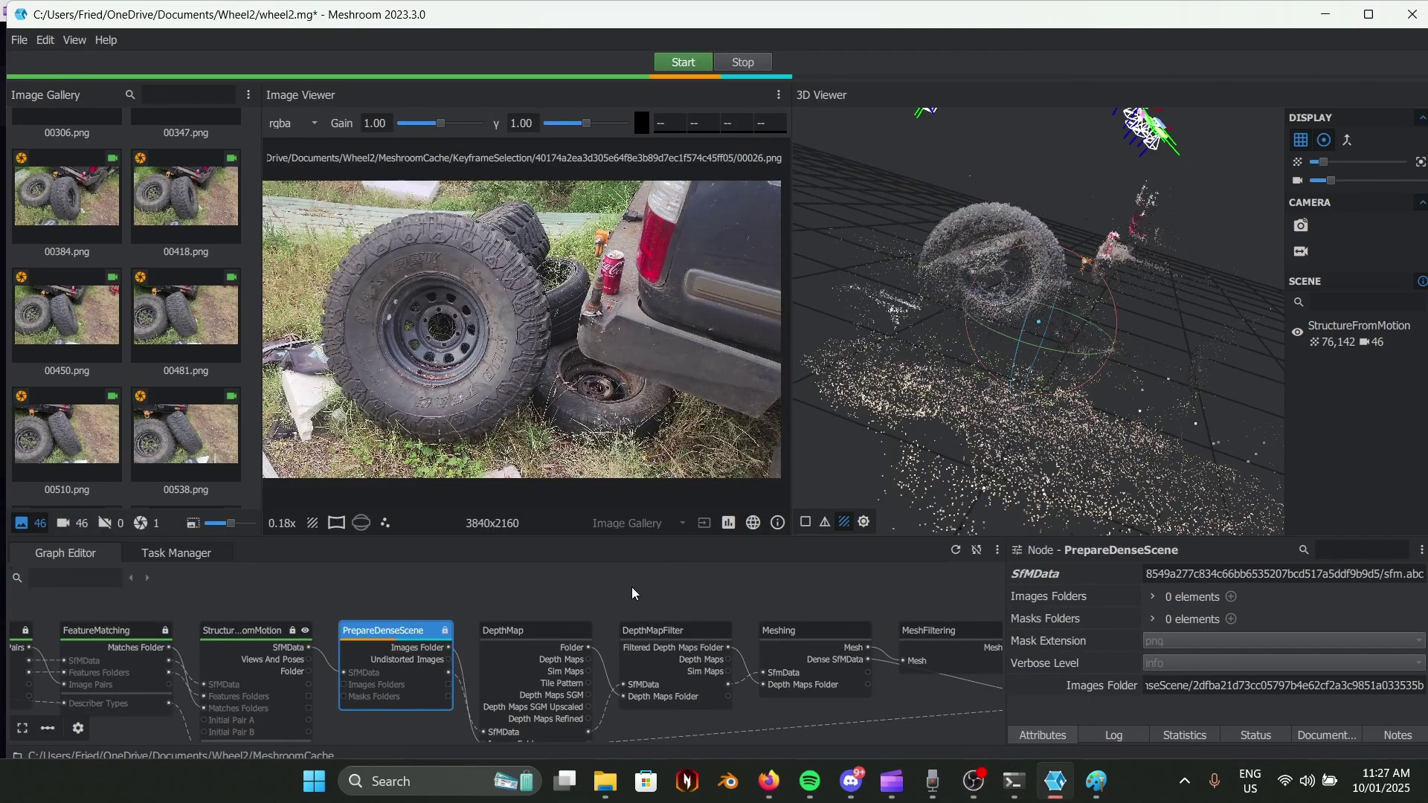
right_click(384, 637)
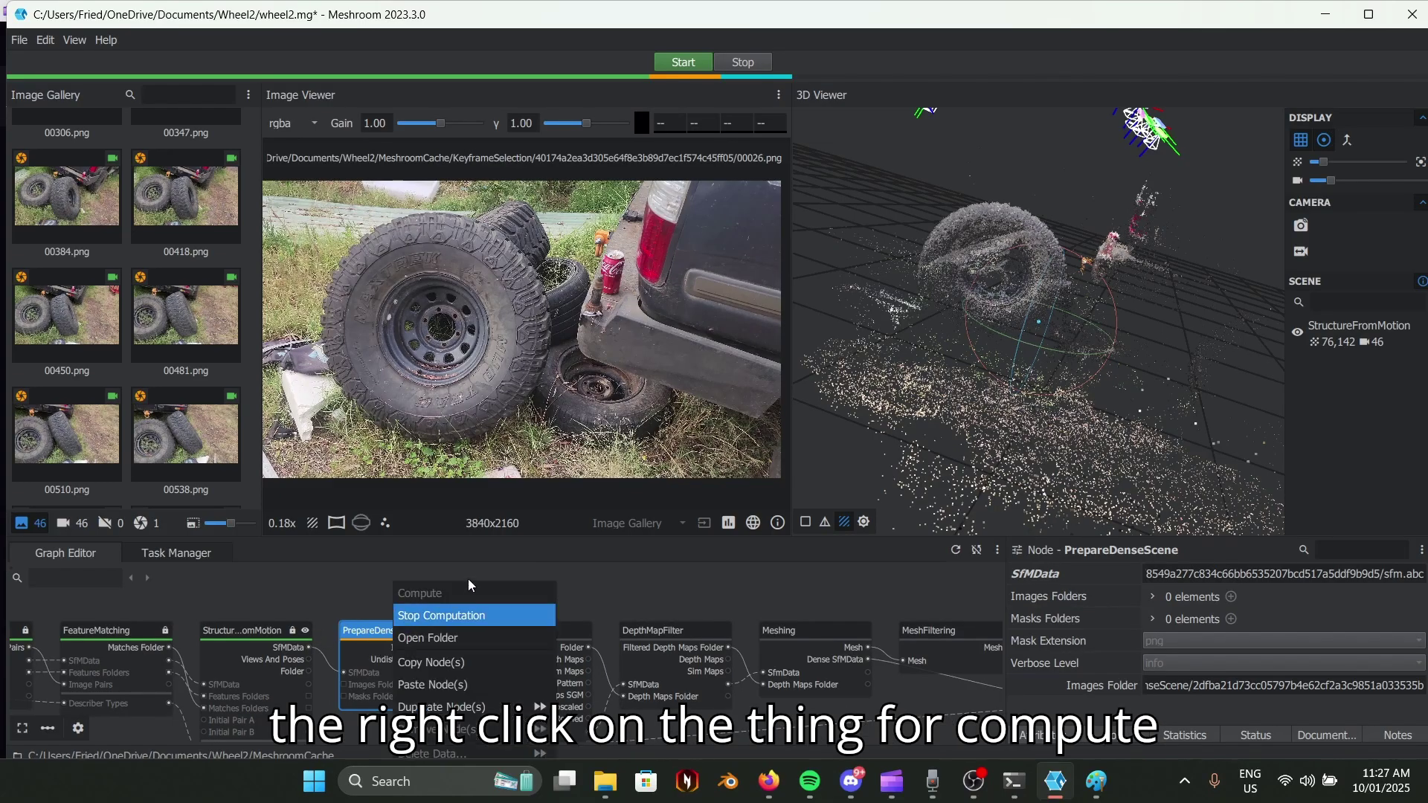
left_click(667, 594)
middle_click_drag(711, 601, 720, 529)
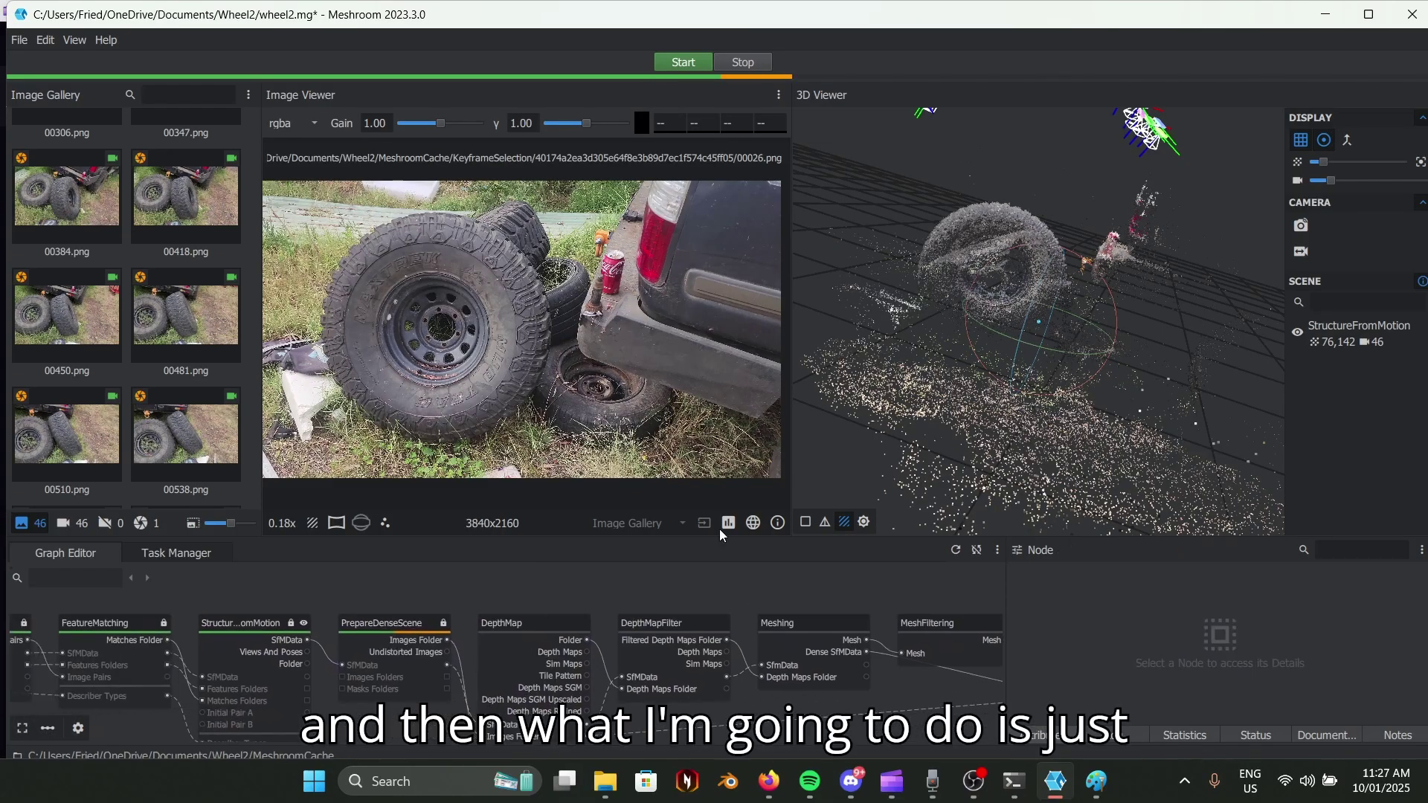
left_click(693, 64)
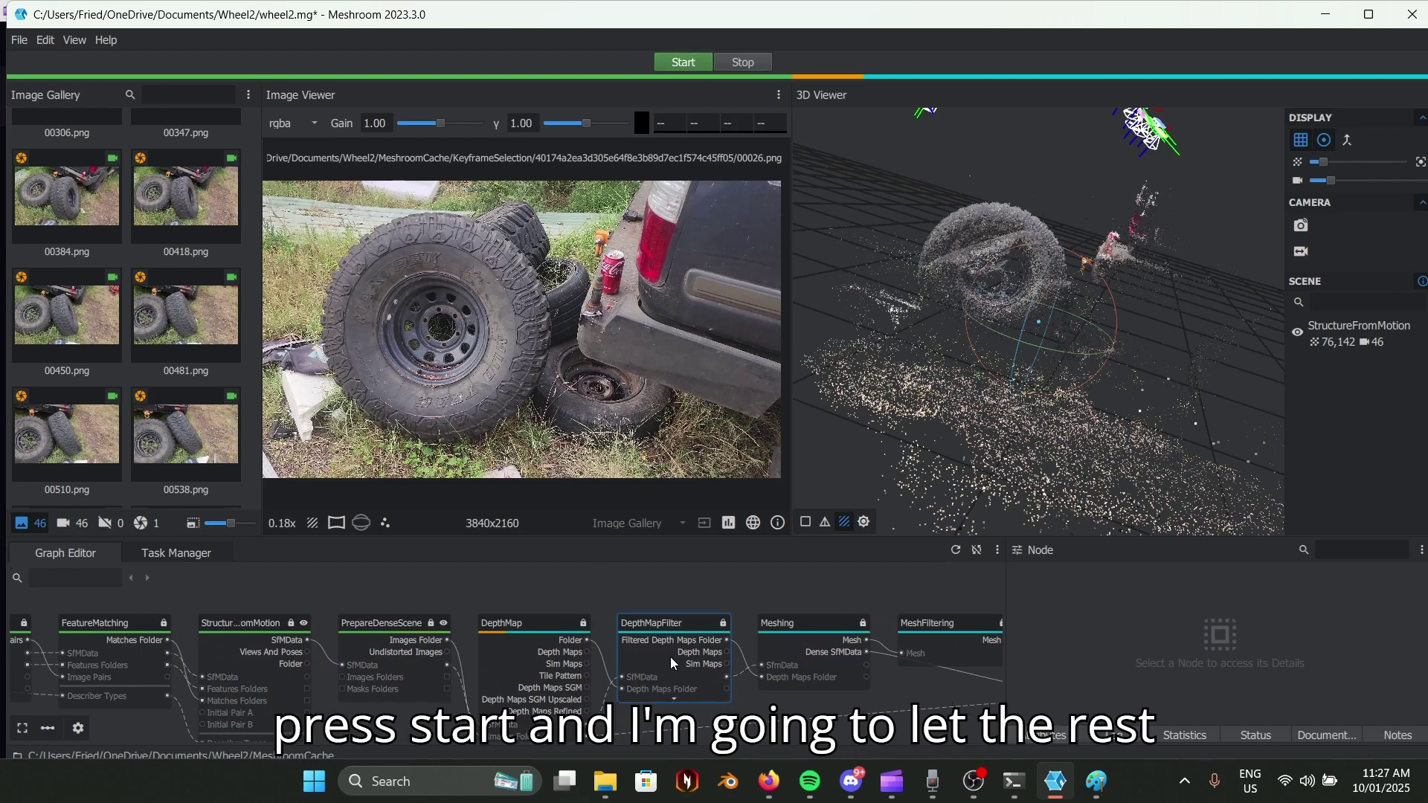
middle_click_drag(827, 599, 550, 591)
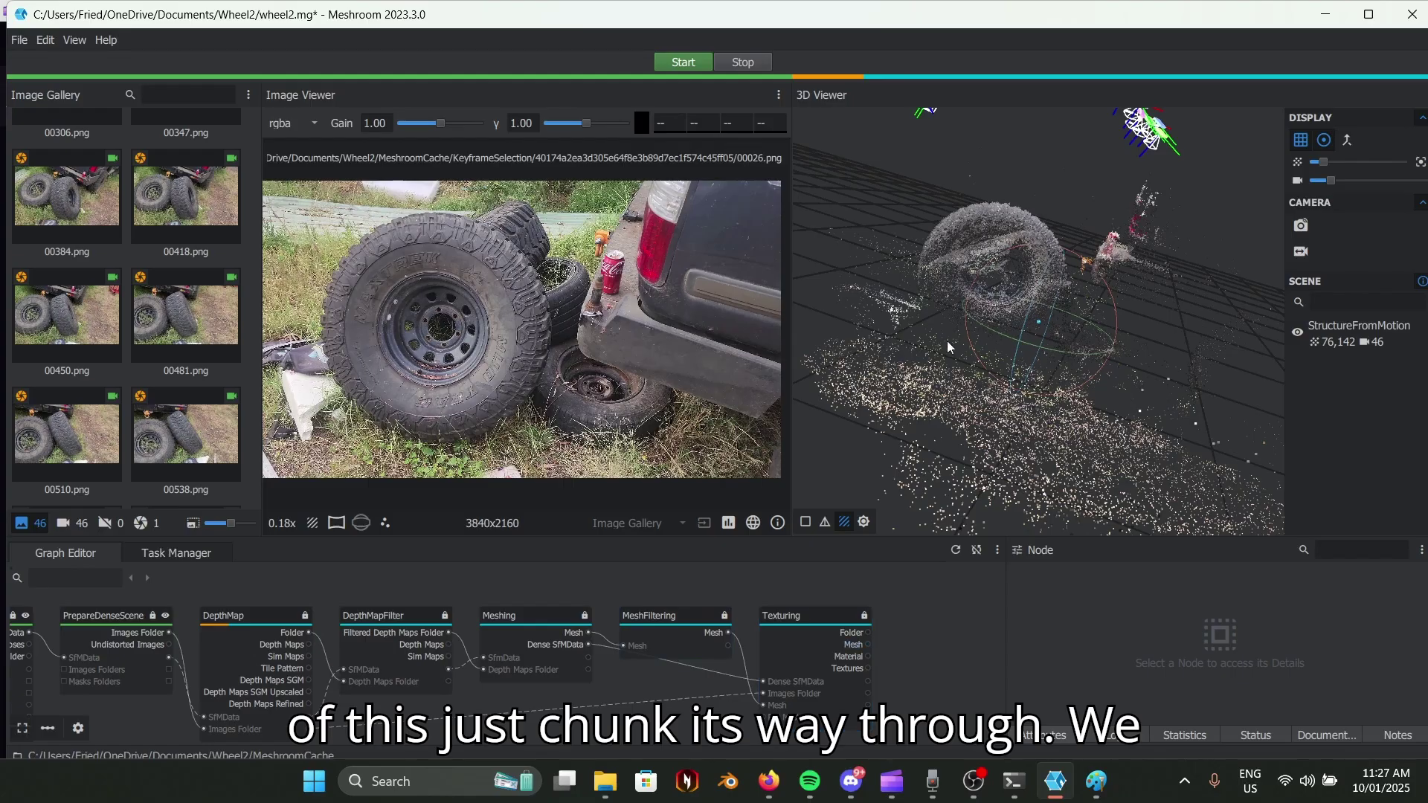
Orbit and zoom the 3D Viewer to see the cameras around the tyre cloud.
left_click_drag(947, 340, 1086, 424)
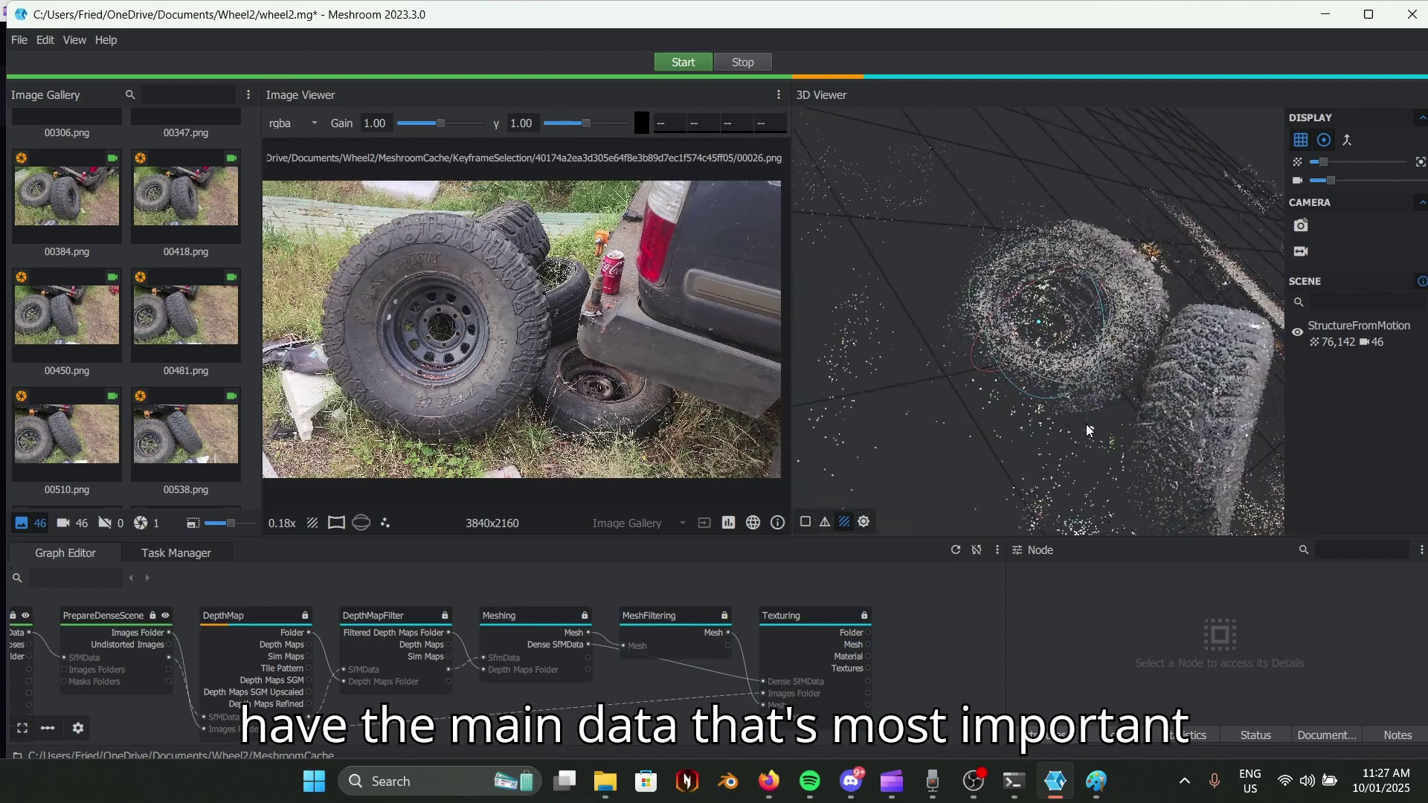
scroll(979, 417, "down", 5)
left_click_drag(979, 417, 1217, 444)
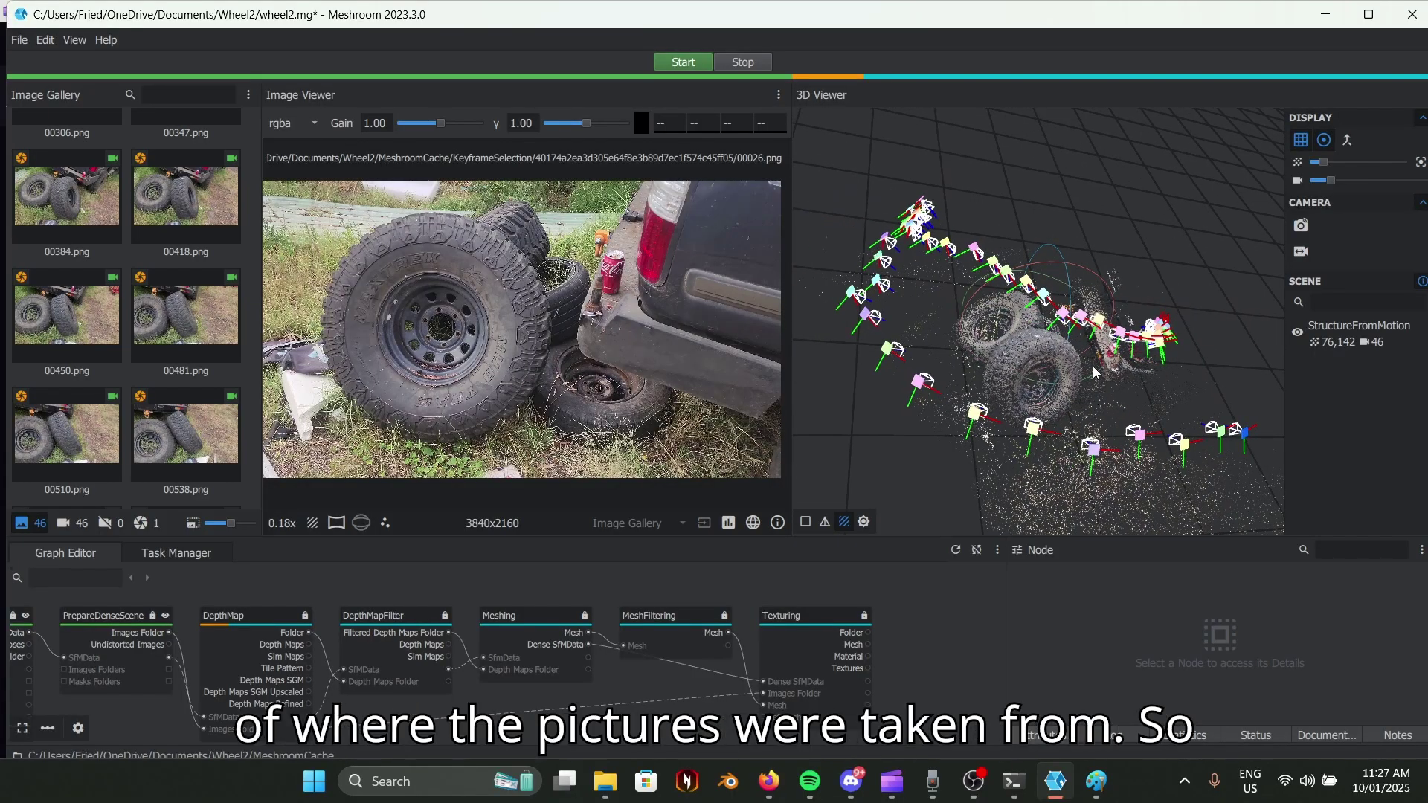
left_click_drag(1048, 365, 900, 312)
scroll(135, 322, "down", 1)
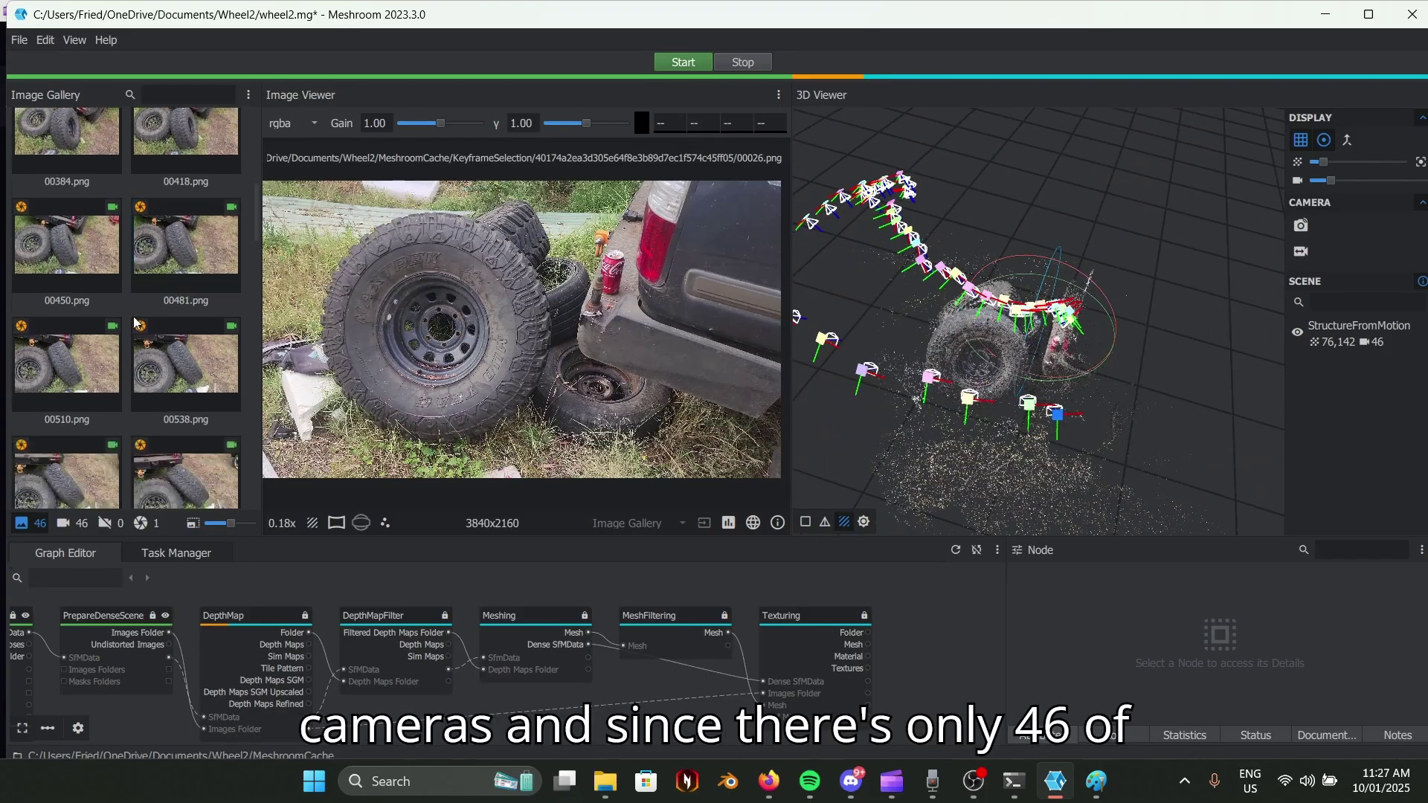
scroll(136, 322, "down", 10)
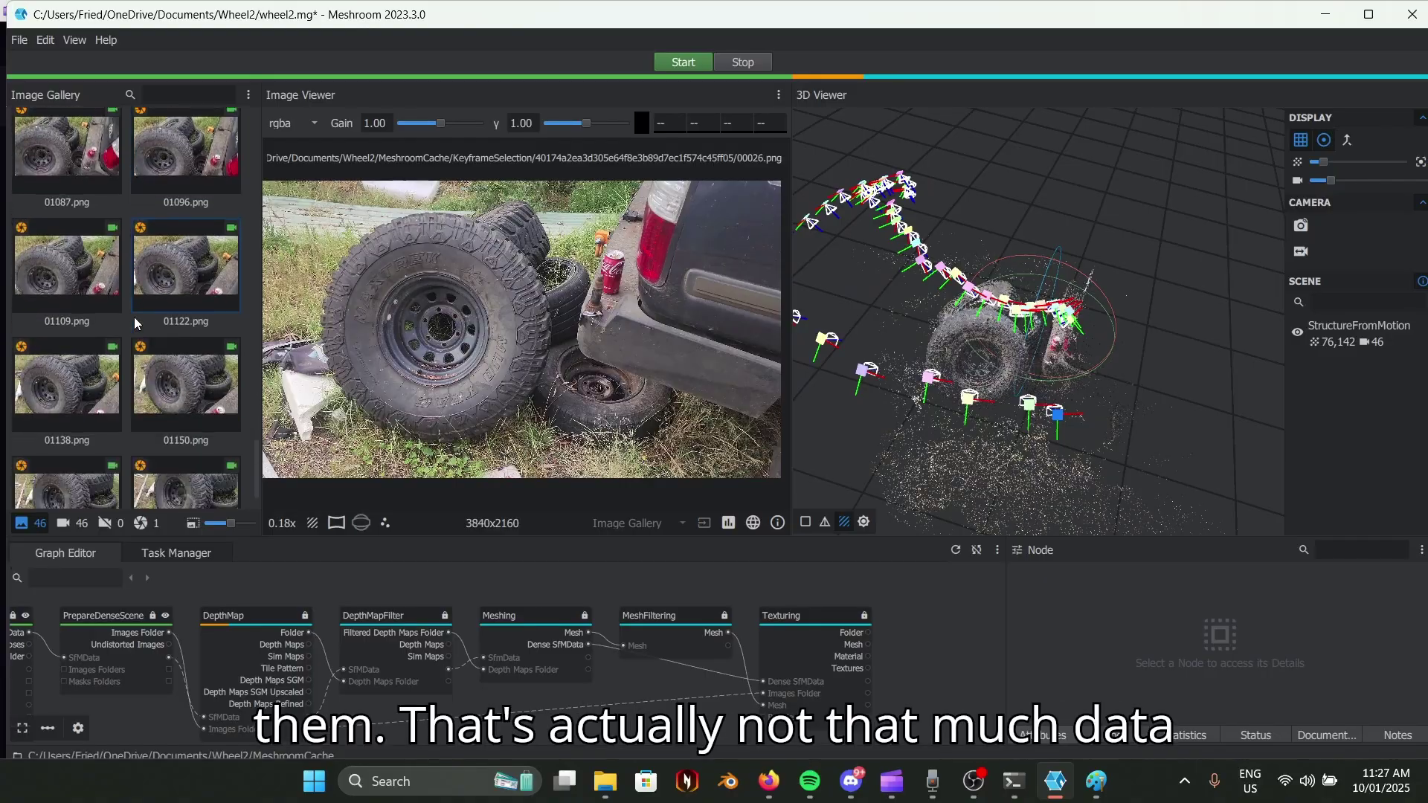
scroll(135, 322, "down", 1)
scroll(135, 322, "up", 10)
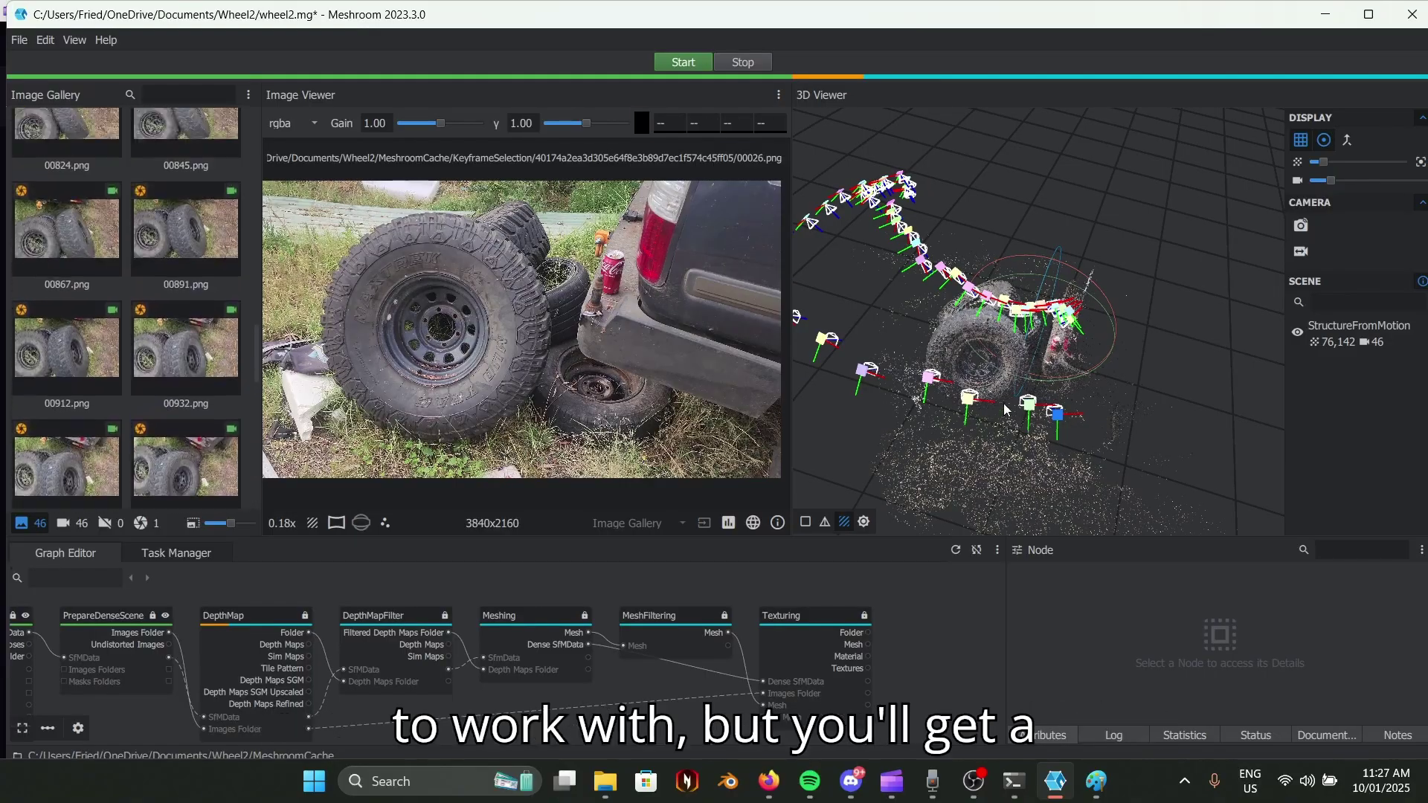
scroll(1004, 409, "up", 8)
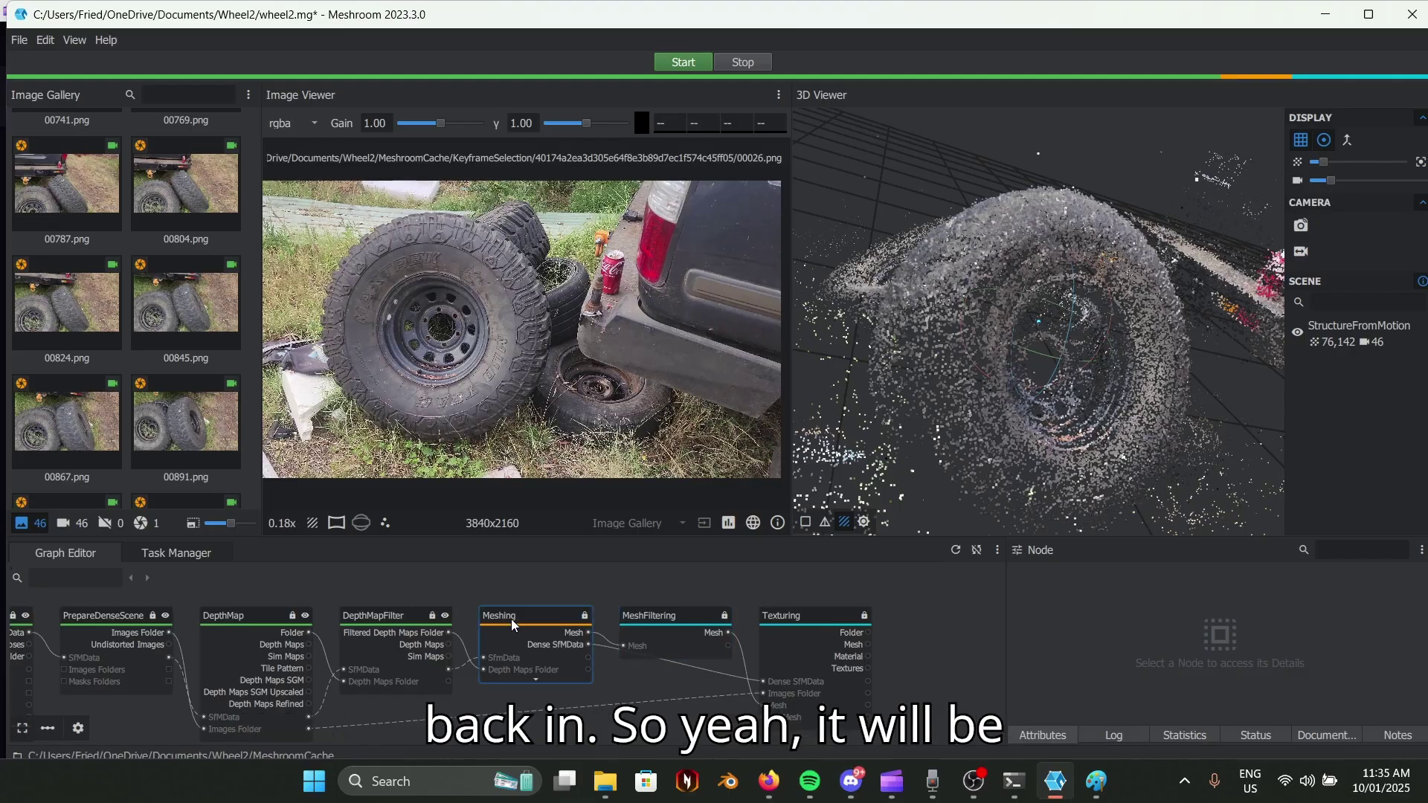
Select the Meshing node and check the remaining steps' progress in the Task Manager.
left_click(483, 625)
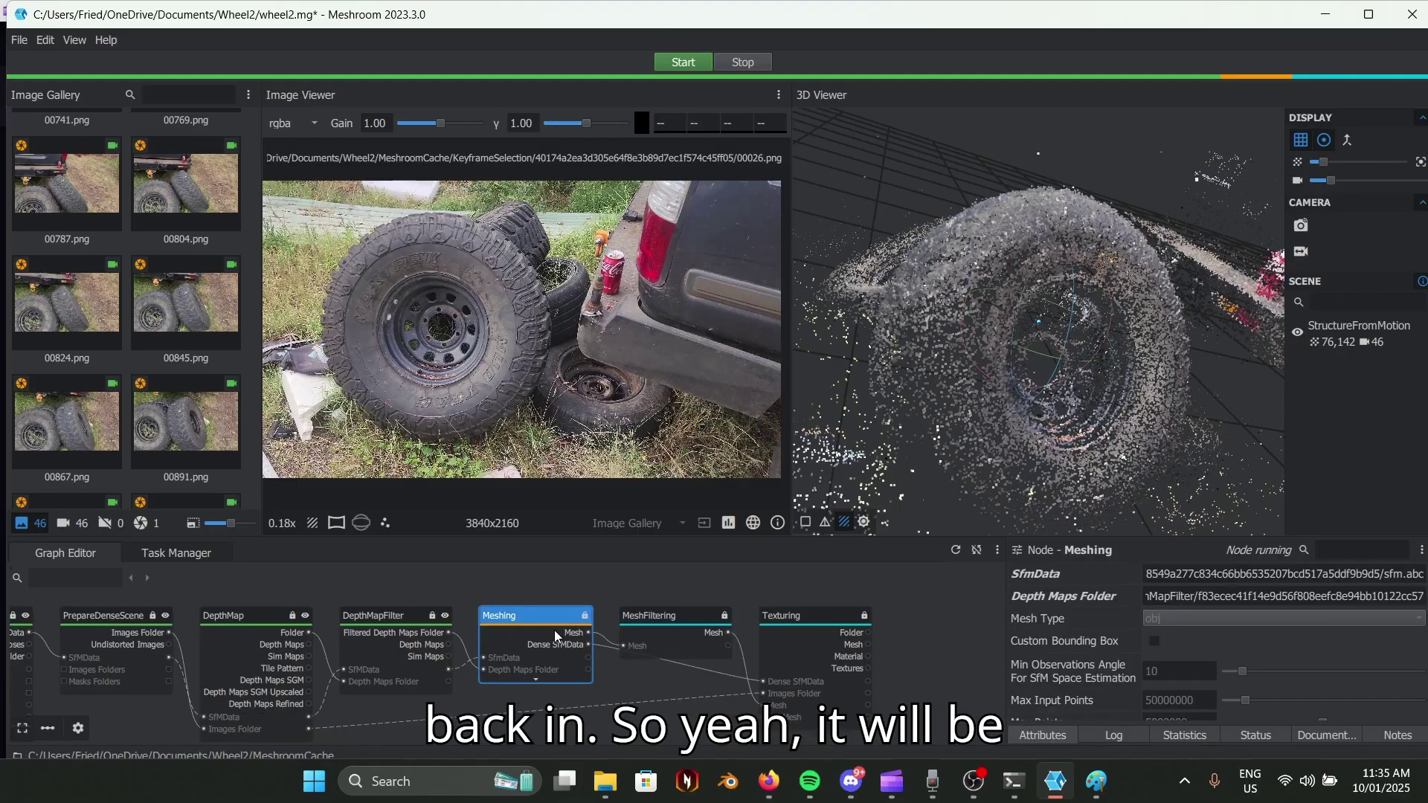
left_click(186, 555)
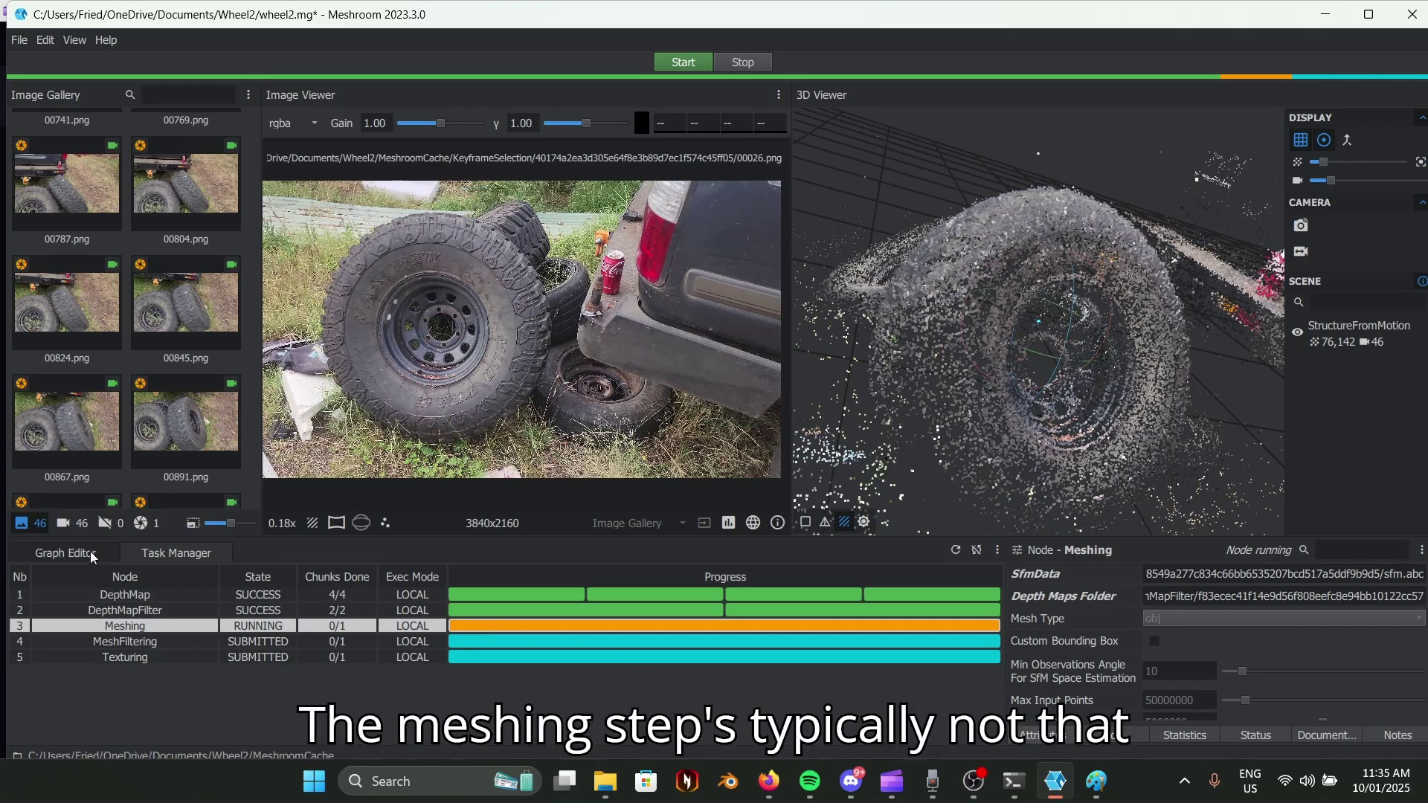
left_click(65, 555)
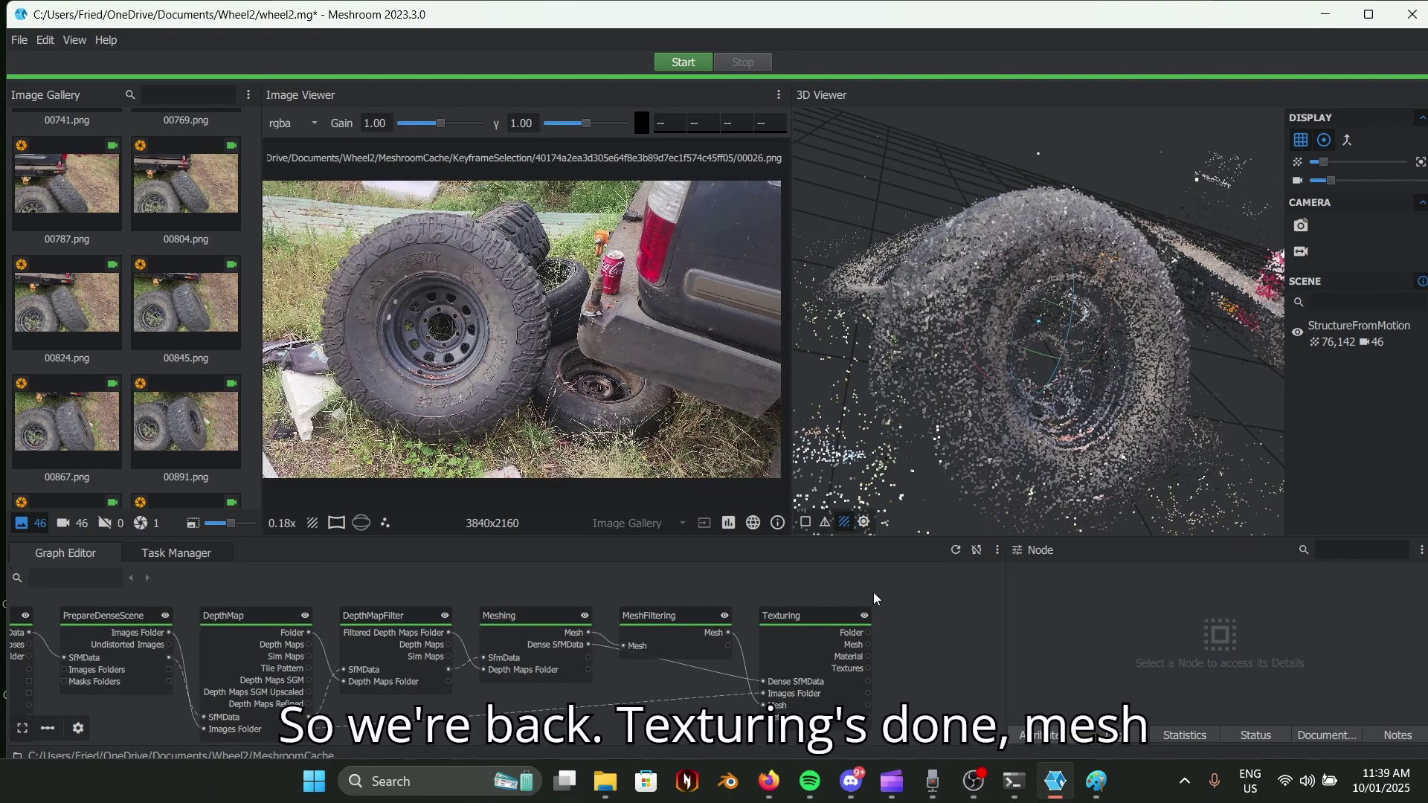
Review the Texturing, MeshFiltering and Meshing nodes and orbit the 3D view.
left_click(787, 629)
left_click(658, 621)
left_click(538, 624)
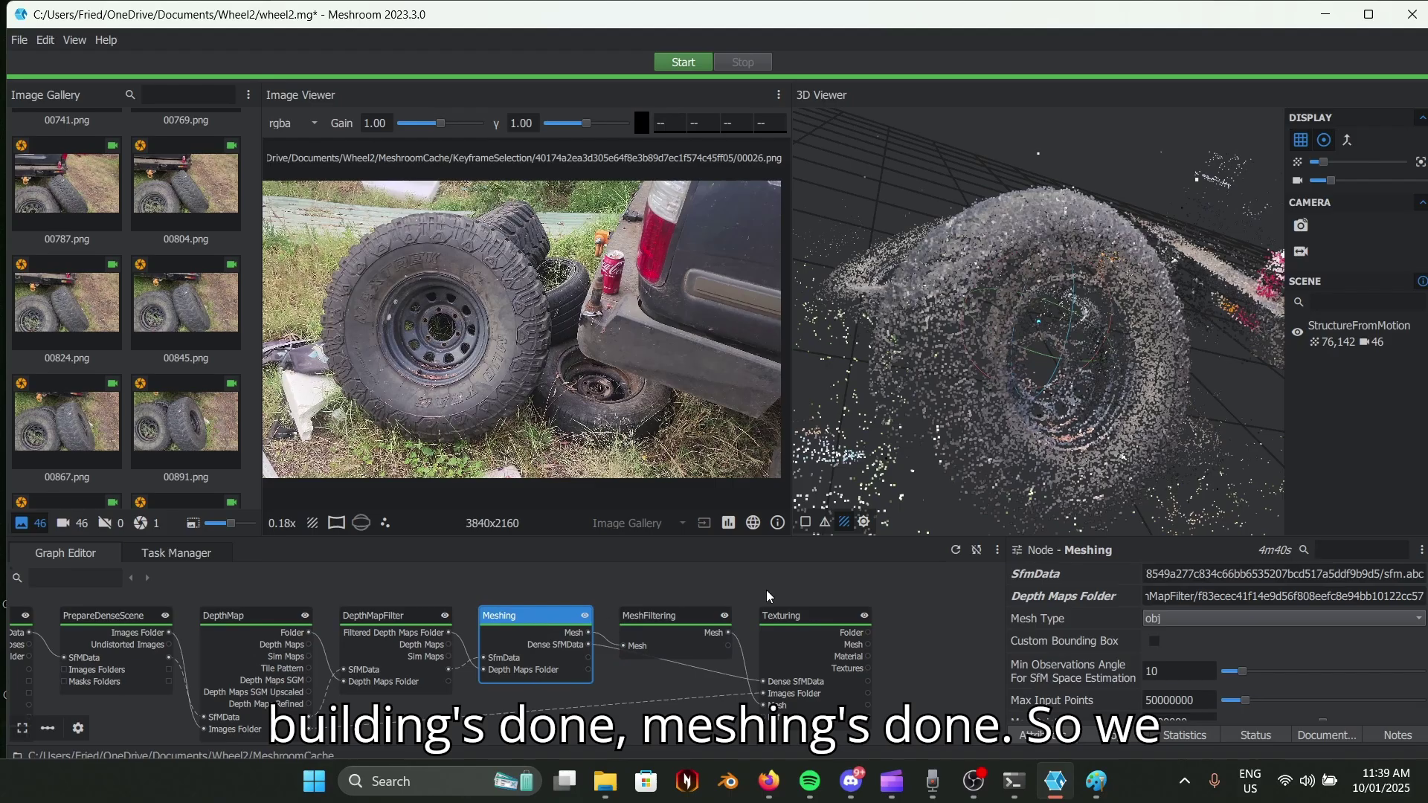
middle_click_drag(801, 617, 805, 644)
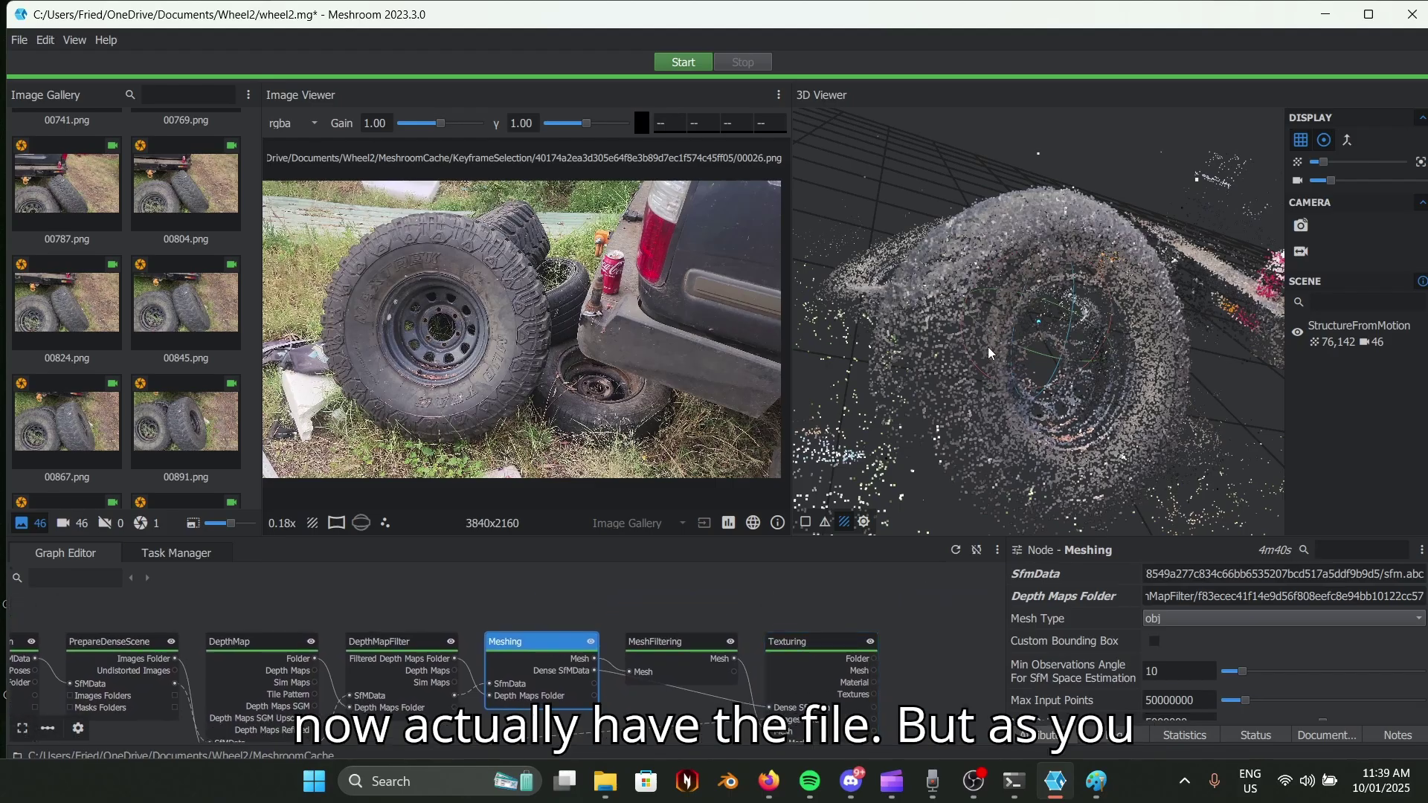
left_click_drag(886, 461, 936, 499)
scroll(891, 525, "up", 3)
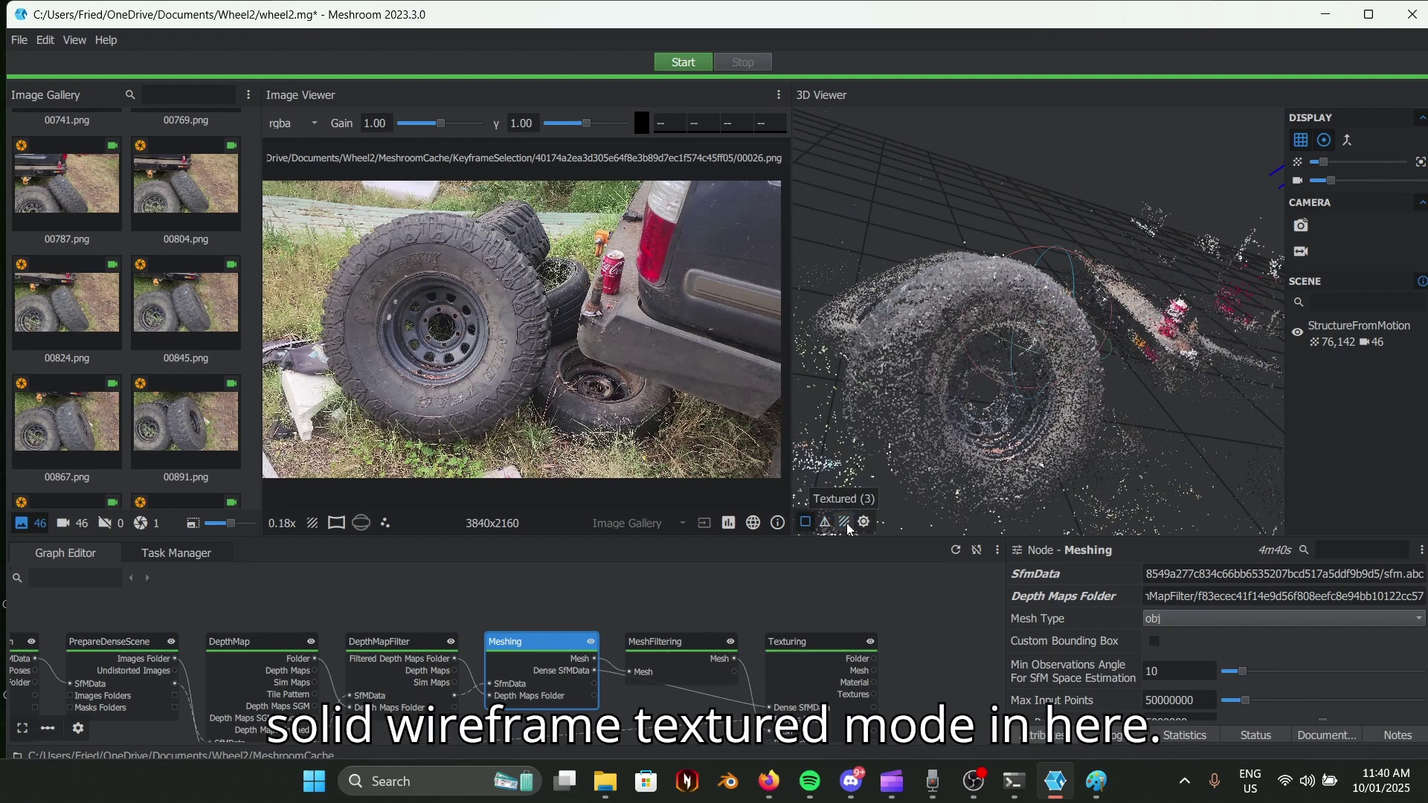
left_click_drag(961, 445, 993, 412)
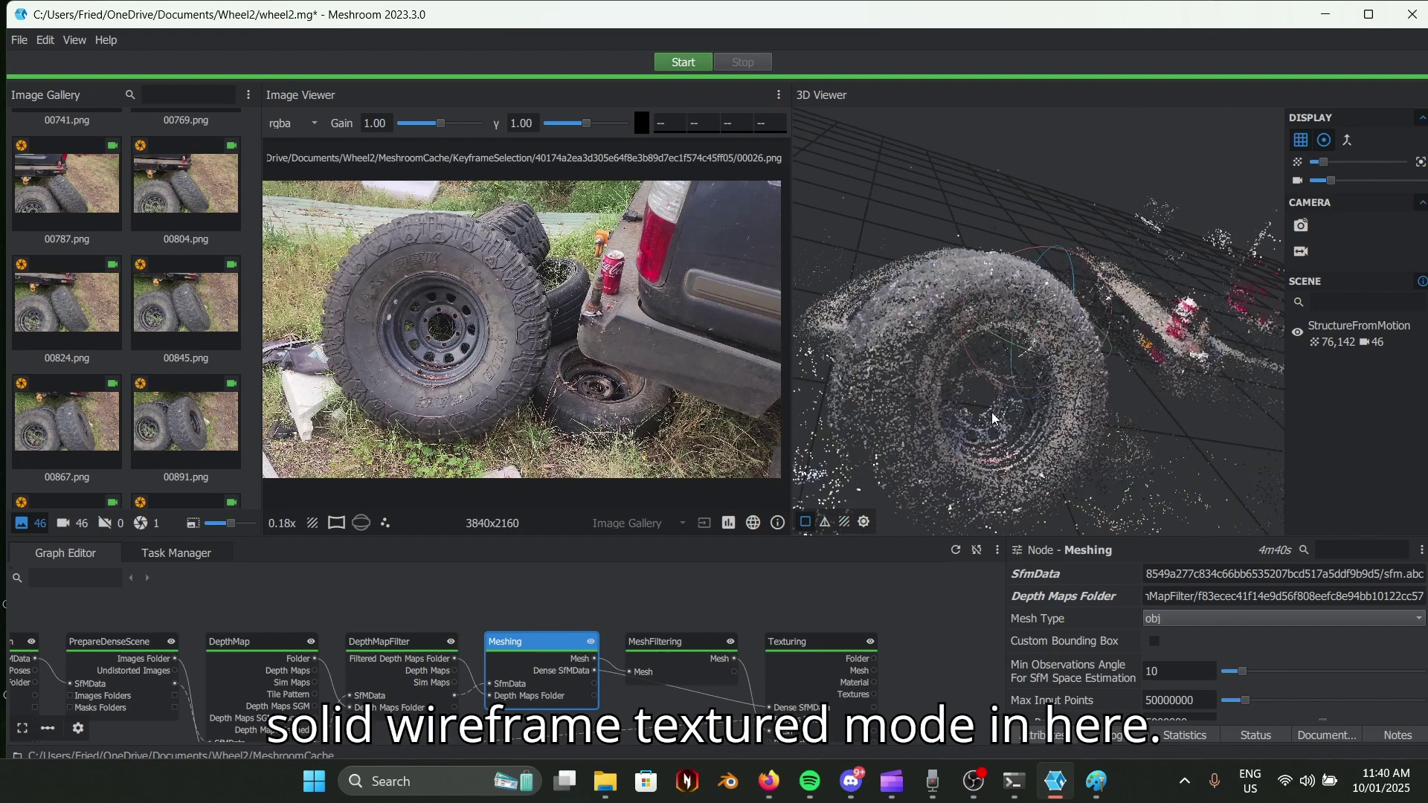
Enlarge the cloud's point size slightly and open the KeyframeSelection output folder.
left_click(1323, 161)
left_click_drag(1322, 167, 1328, 169)
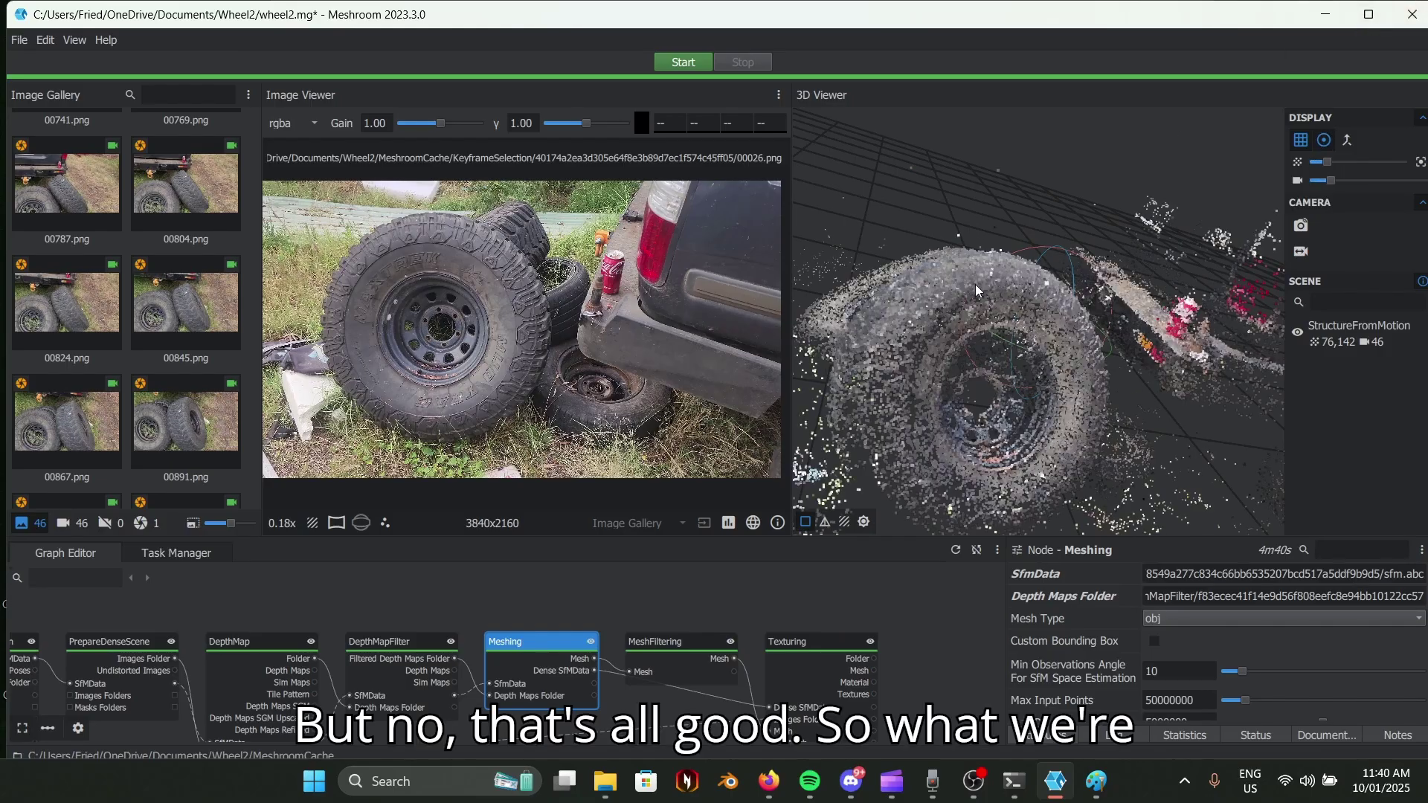
left_click(605, 781)
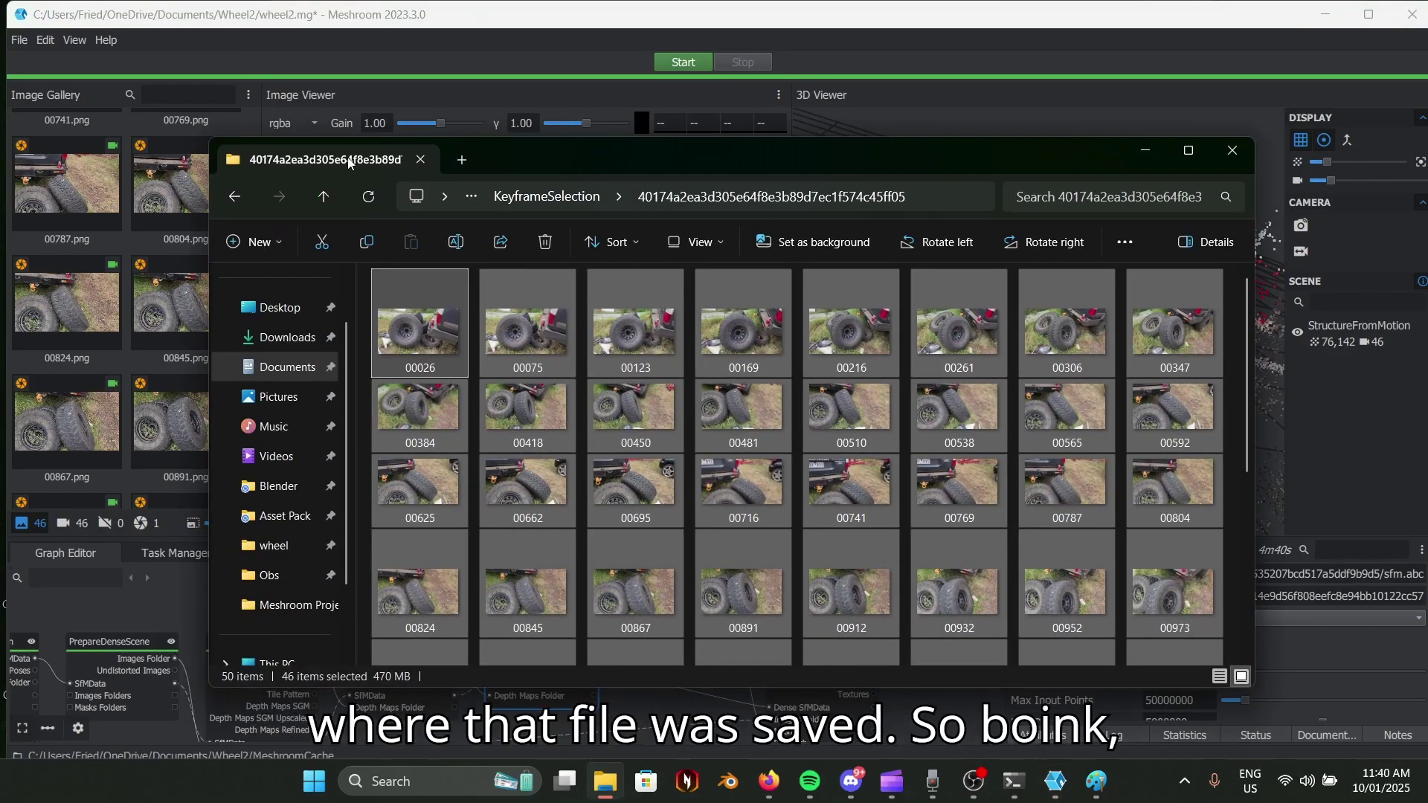
Browse to MeshroomCache > Texturing, select texturedMesh.obj, and switch to a new Blender window.
left_click(324, 195)
left_click(324, 196)
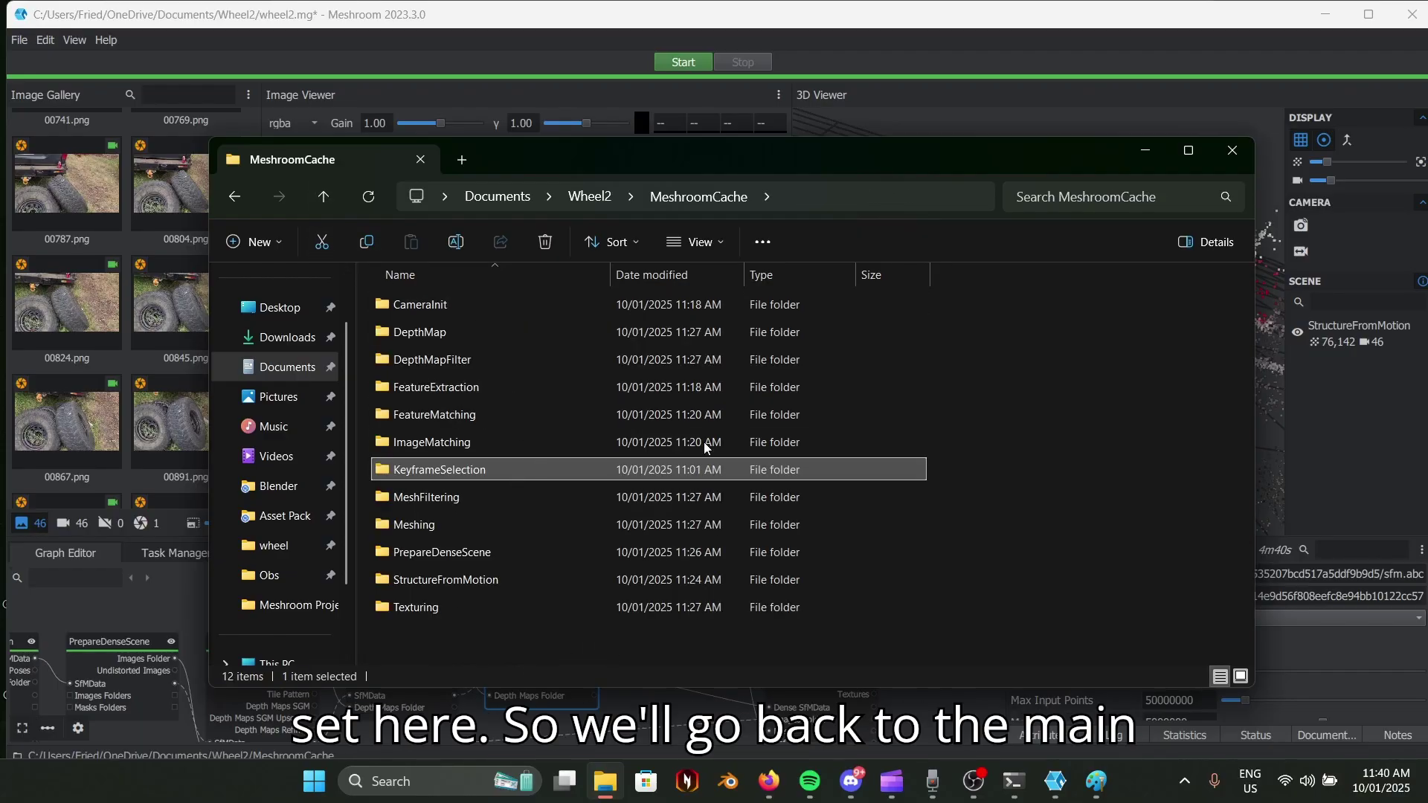
left_click(589, 199)
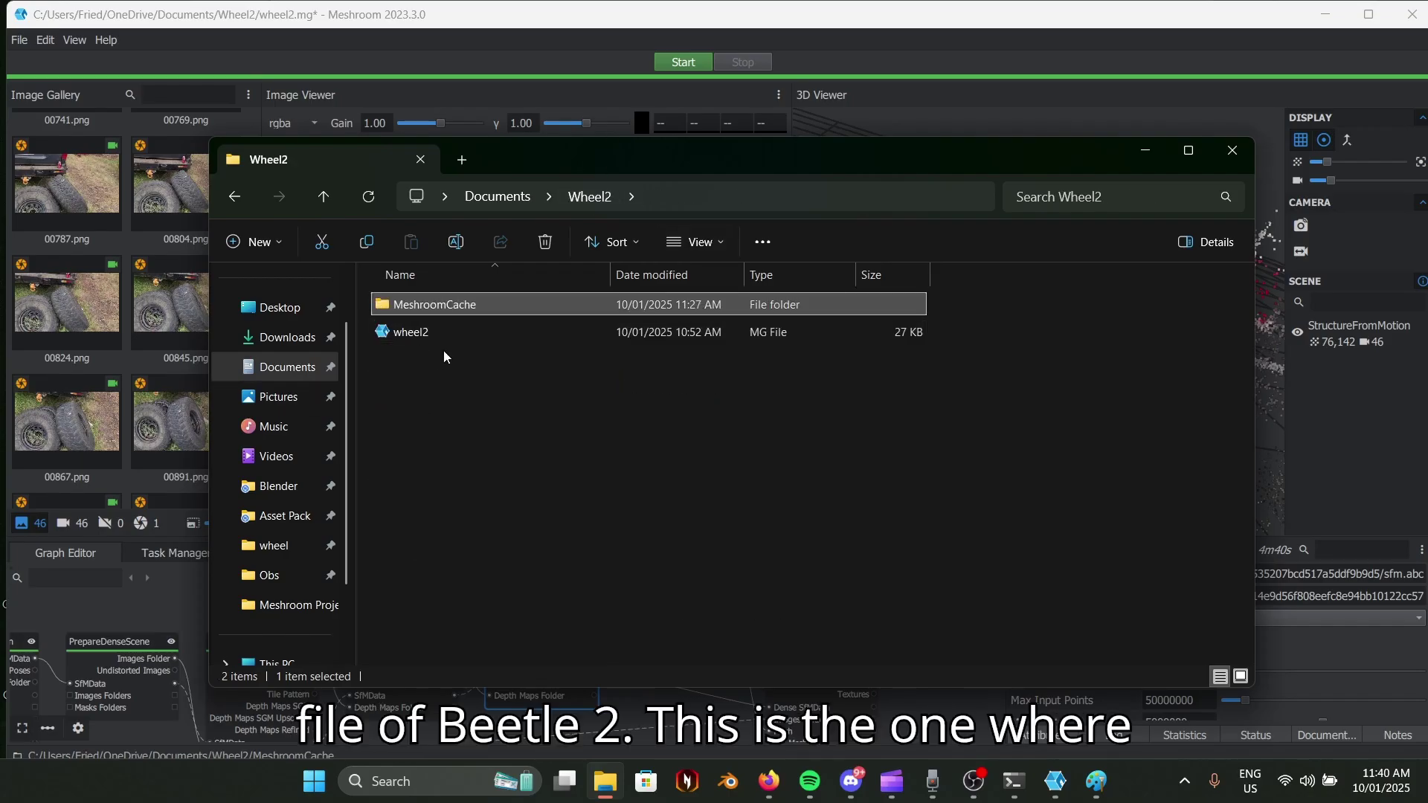
double_click(476, 306)
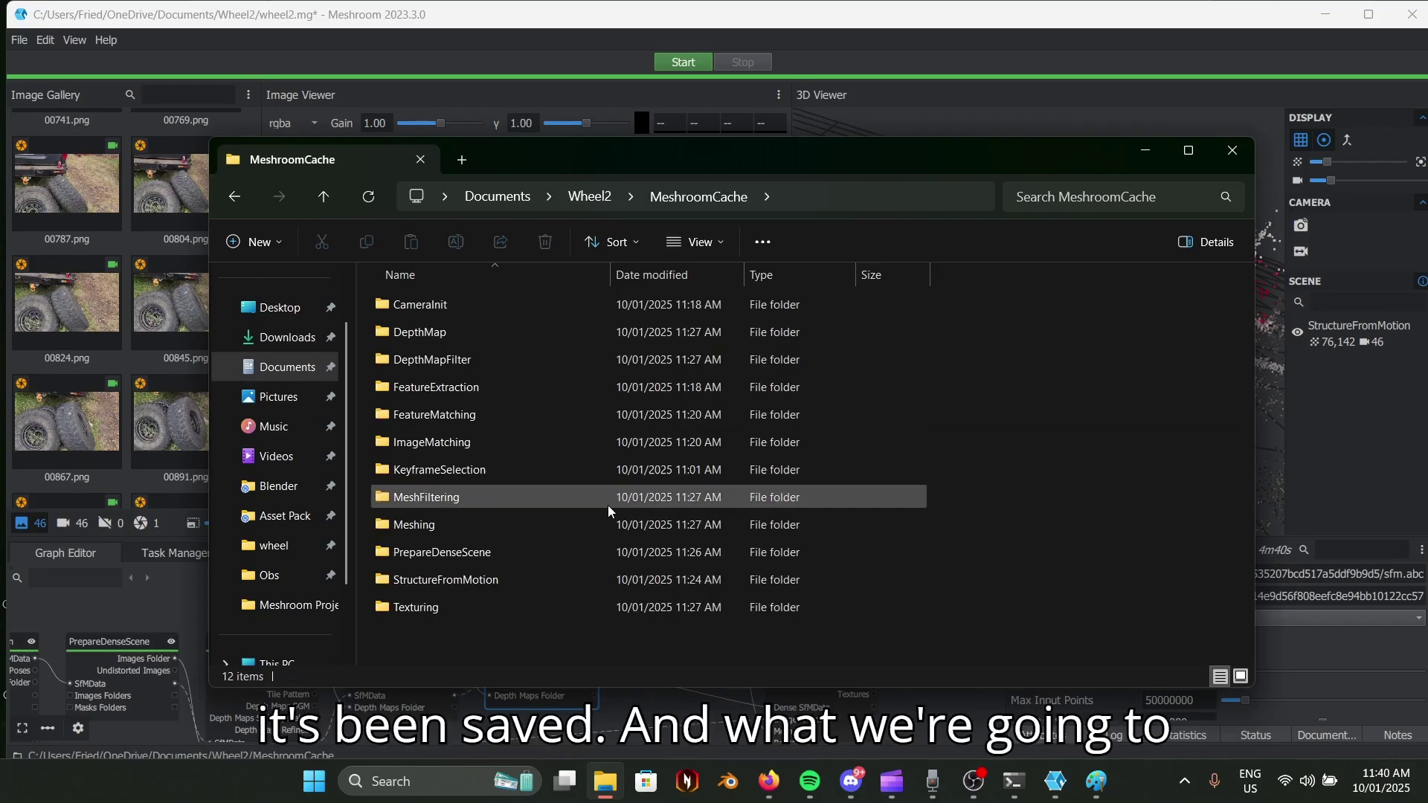
double_click(498, 607)
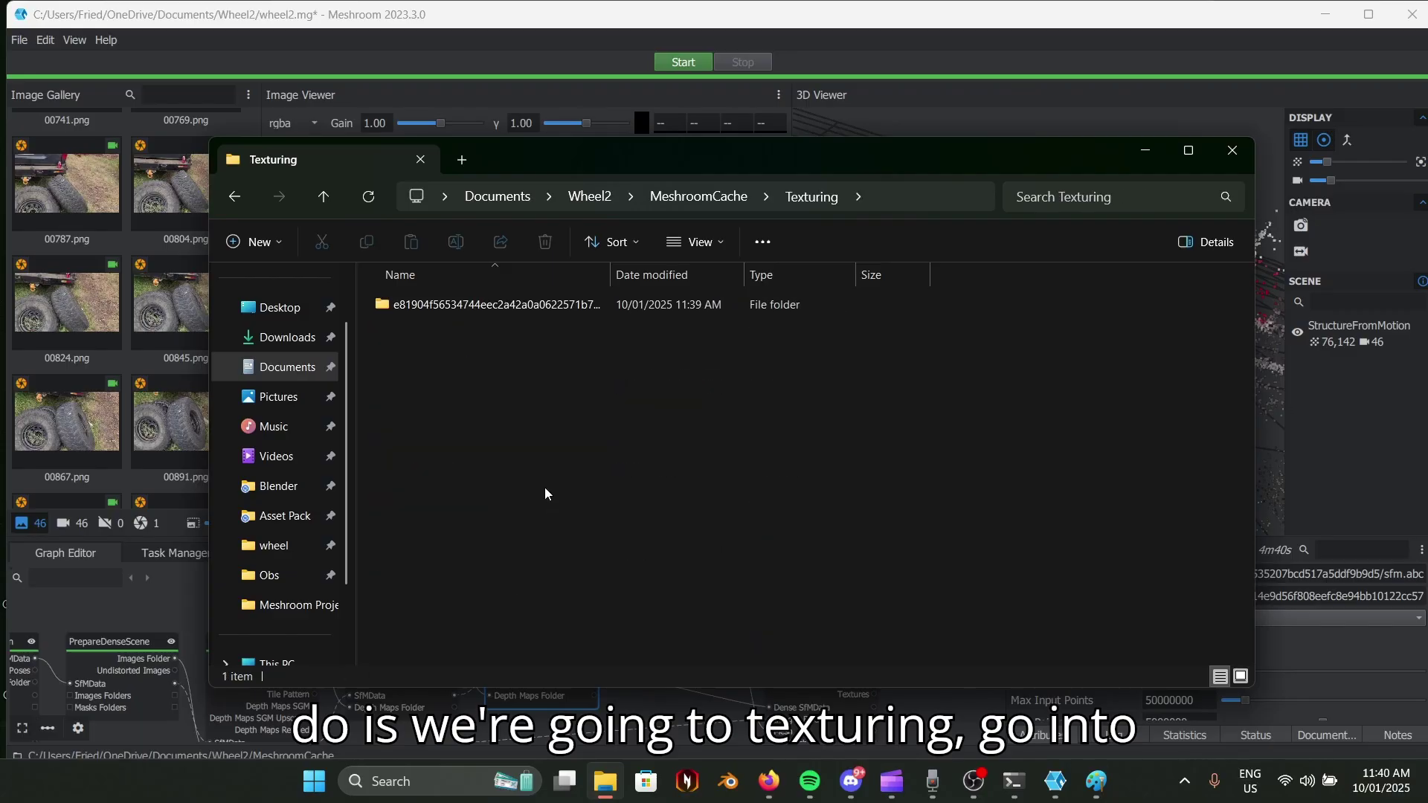
double_click(515, 306)
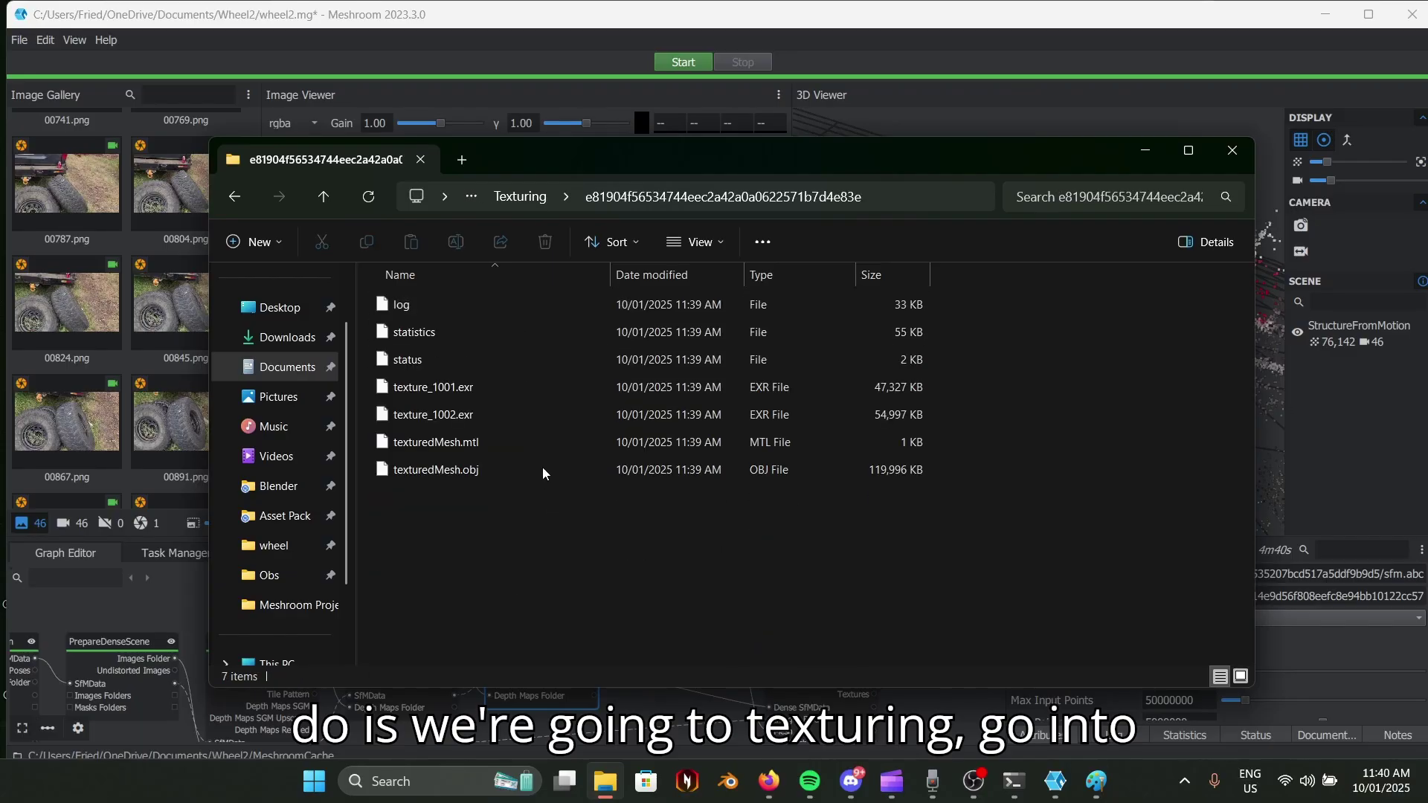
left_click(502, 472)
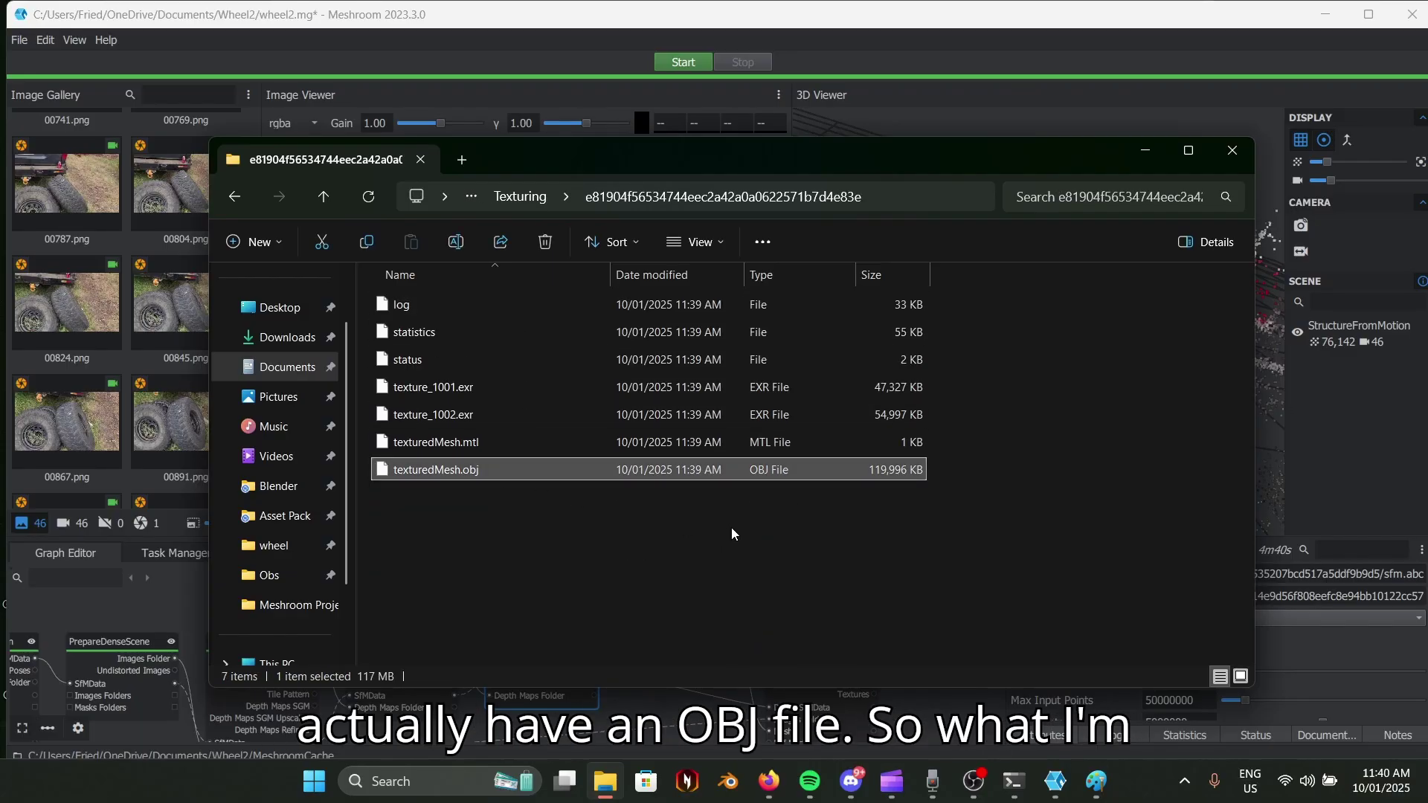
left_click(728, 781)
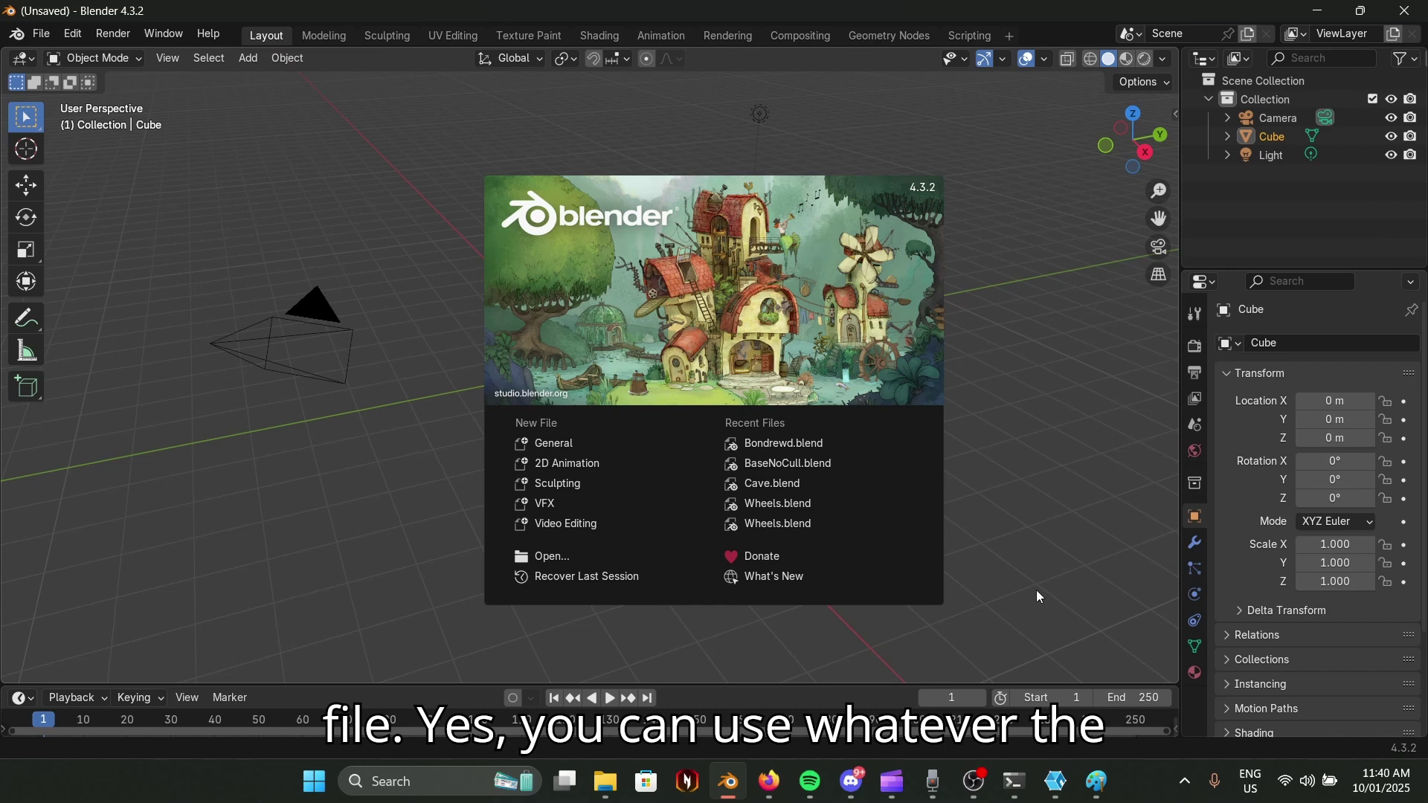
Delete the default cube, camera and light from the new Blender scene.
left_click(1037, 592)
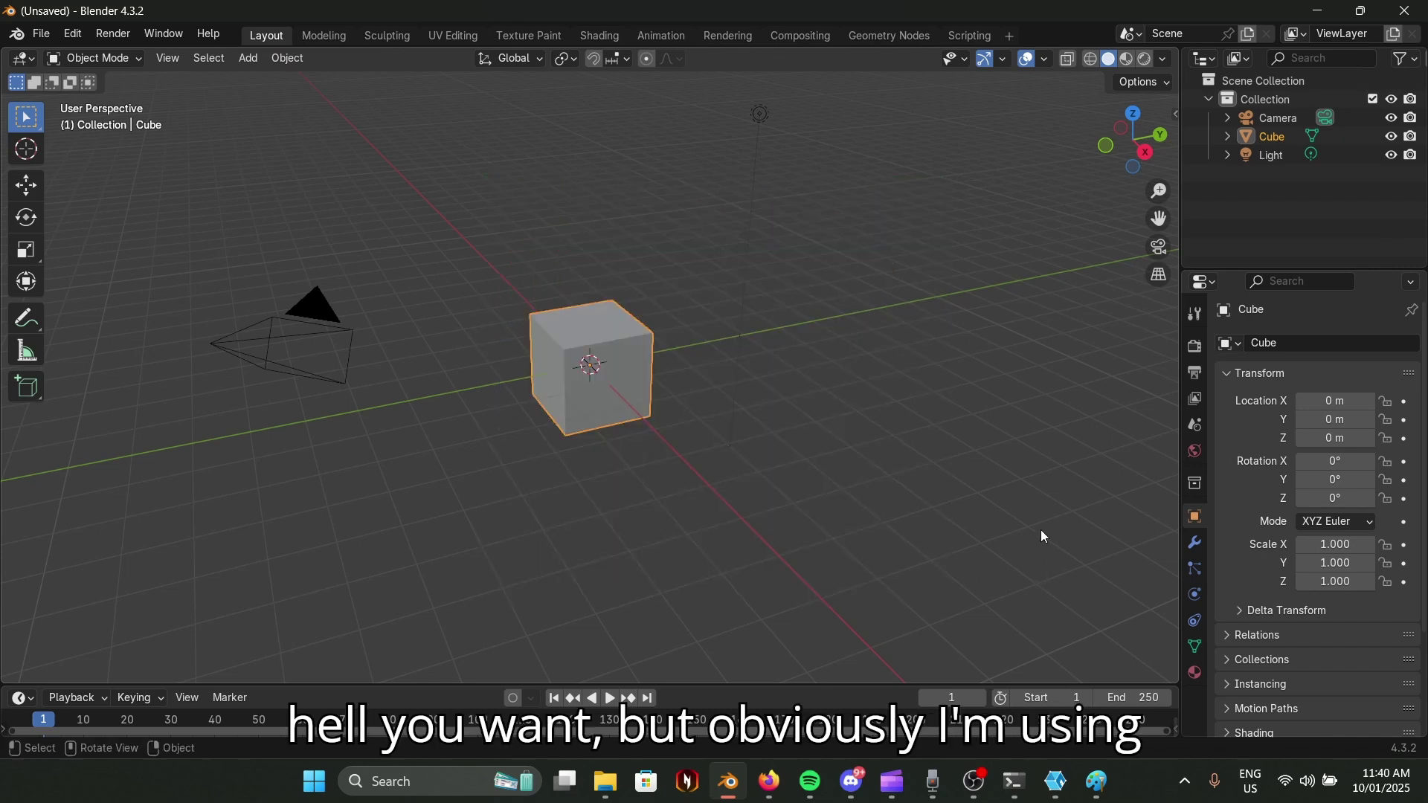
key("a")
key("x")
left_click(940, 506)
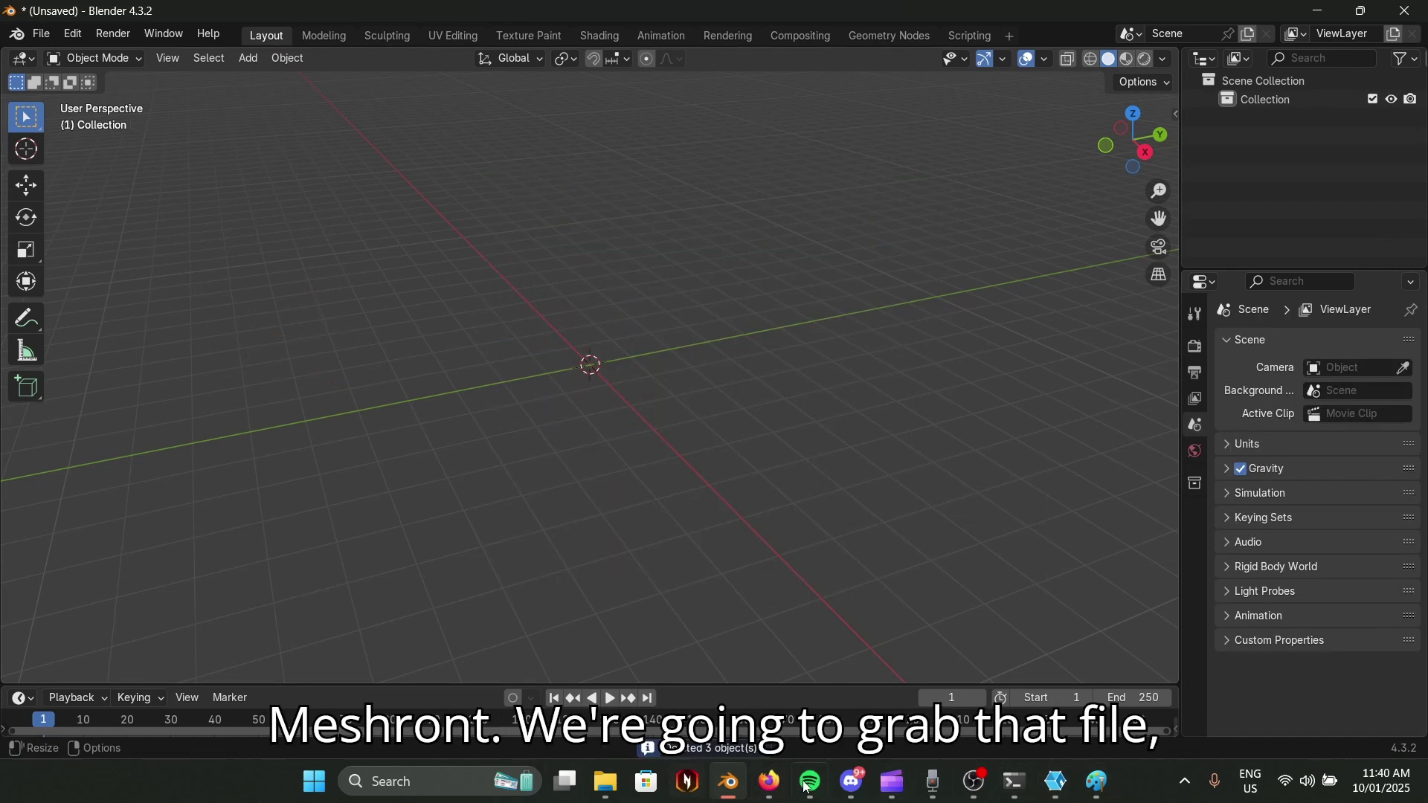
Drag texturedMesh.obj into Blender and import it as a Wavefront OBJ.
left_click(606, 781)
left_click_drag(462, 470, 113, 483)
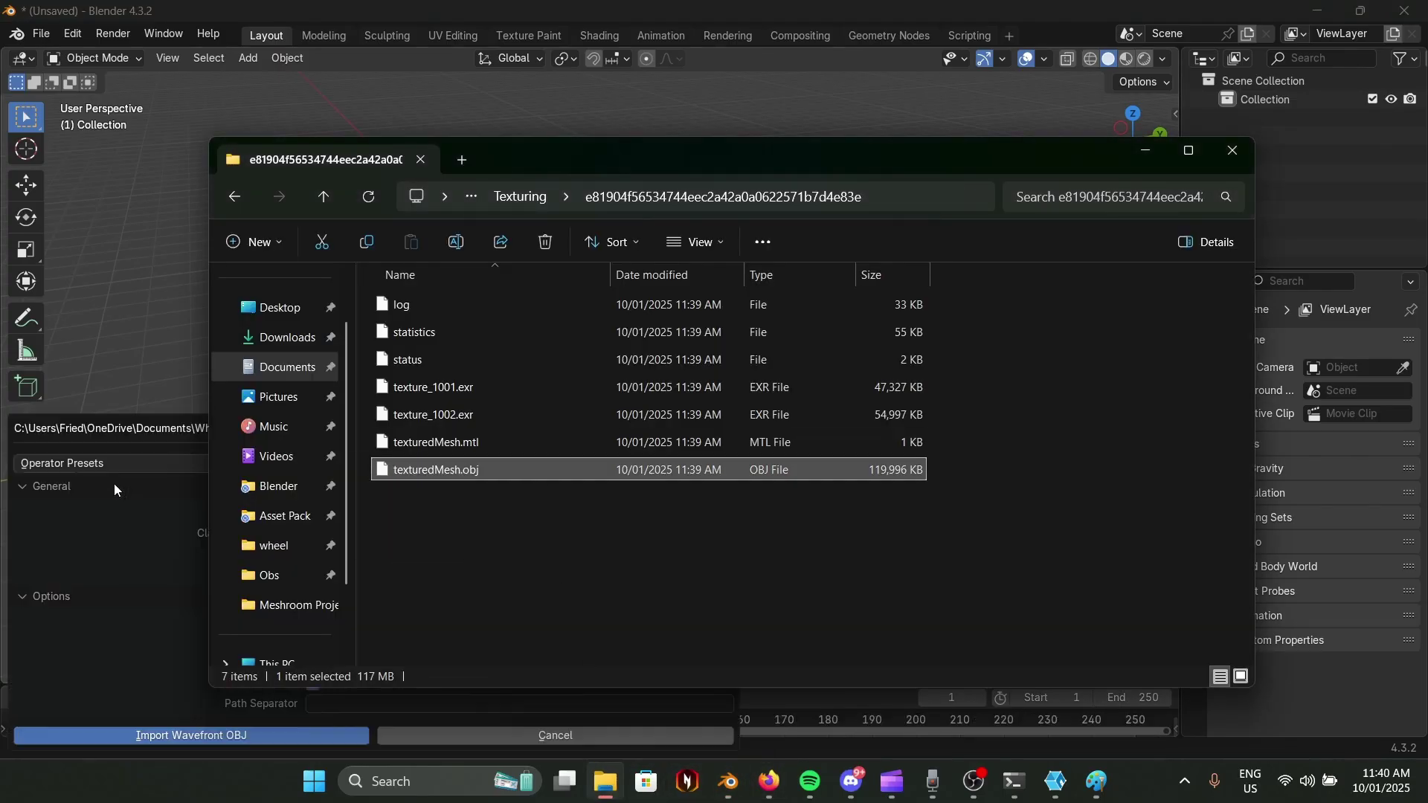
left_click(1147, 152)
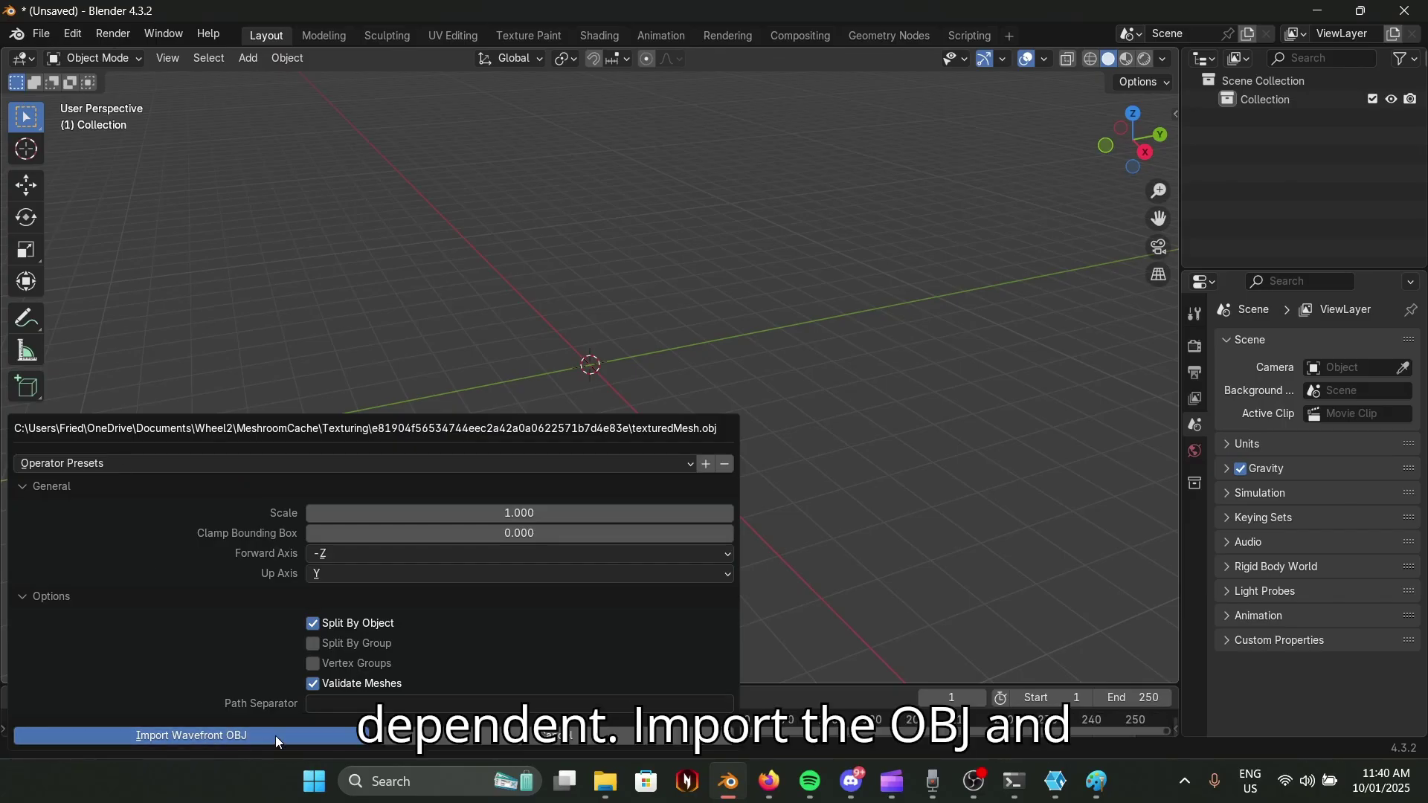
left_click(296, 739)
scroll(640, 363, "up", 2)
middle_click_drag(639, 363, 547, 410, "shift")
scroll(640, 468, "up", 3)
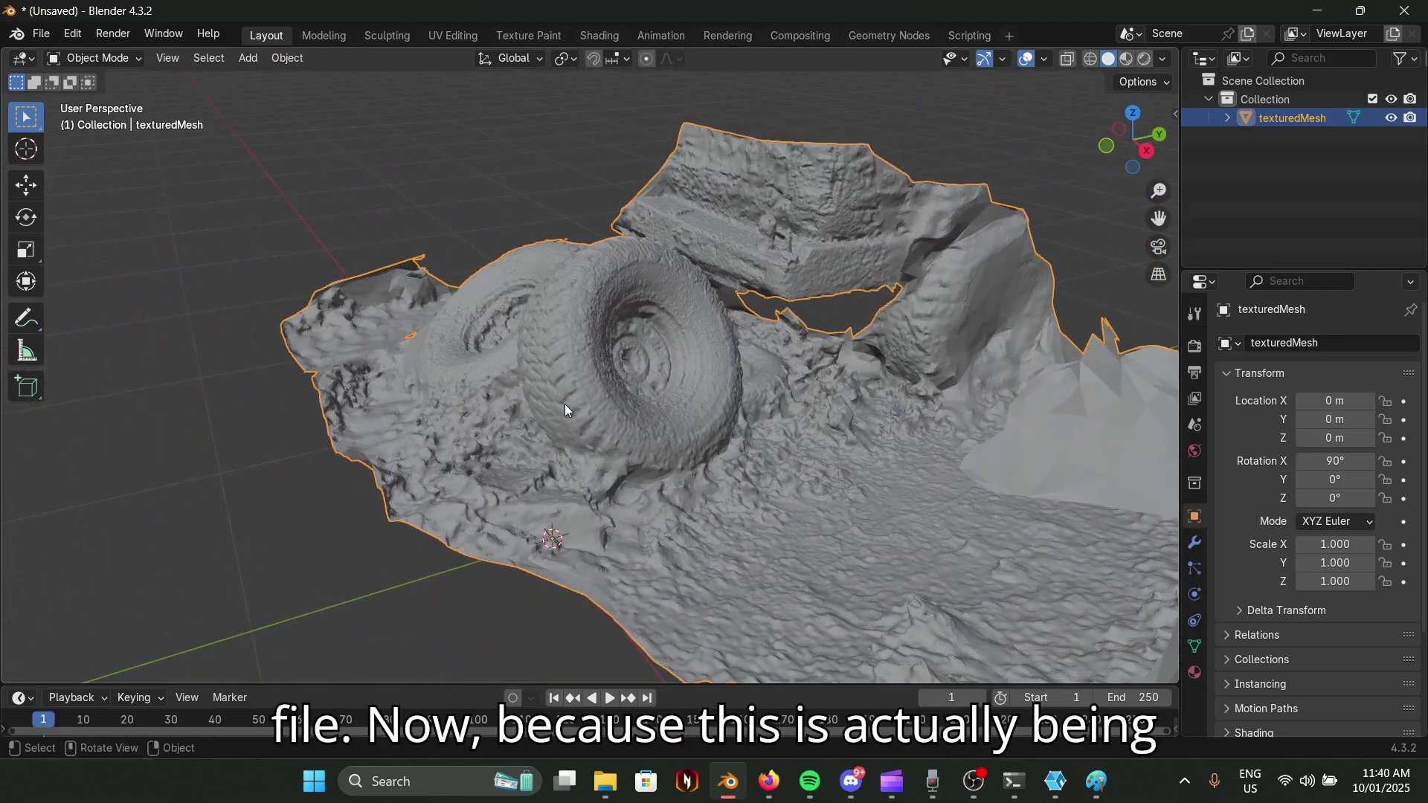
Switch the viewport to Material Preview to show the scan's photo textures.
key("z")
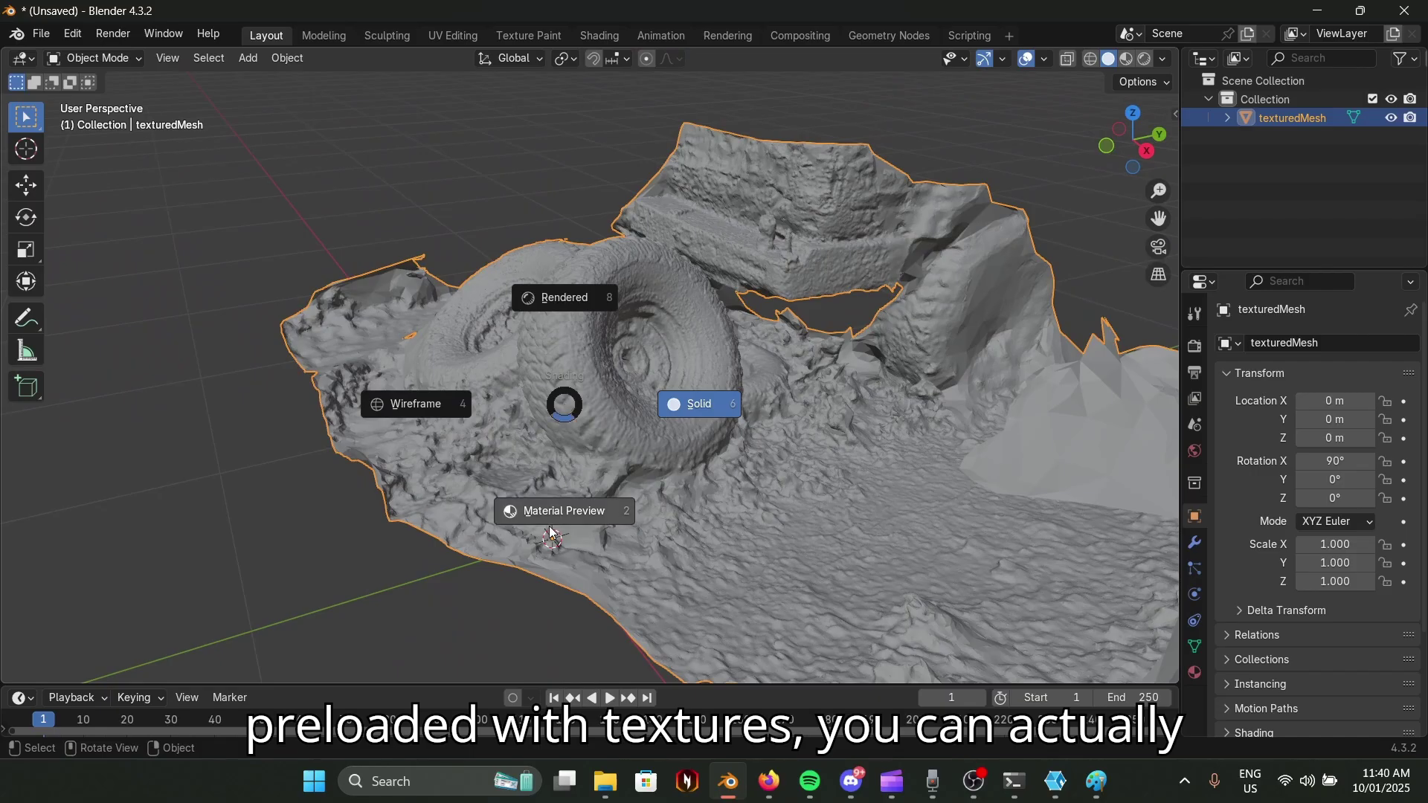
left_click(551, 534)
middle_click_drag(551, 534, 839, 410)
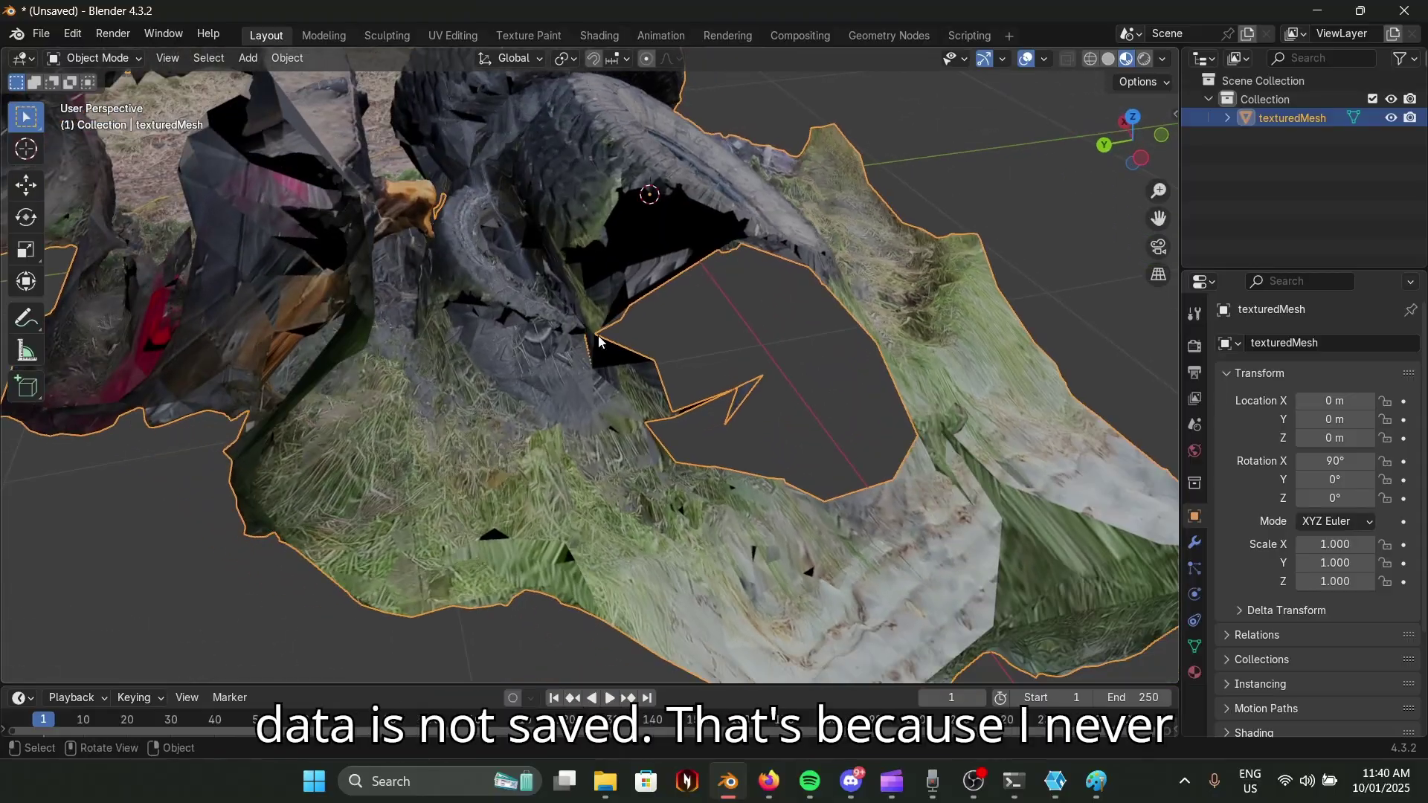
Orbit and zoom around the tyres, vehicle rear and tread to inspect the scan.
middle_click_drag(759, 459, 647, 450)
scroll(629, 372, "up", 3)
middle_click_drag(584, 387, 641, 357)
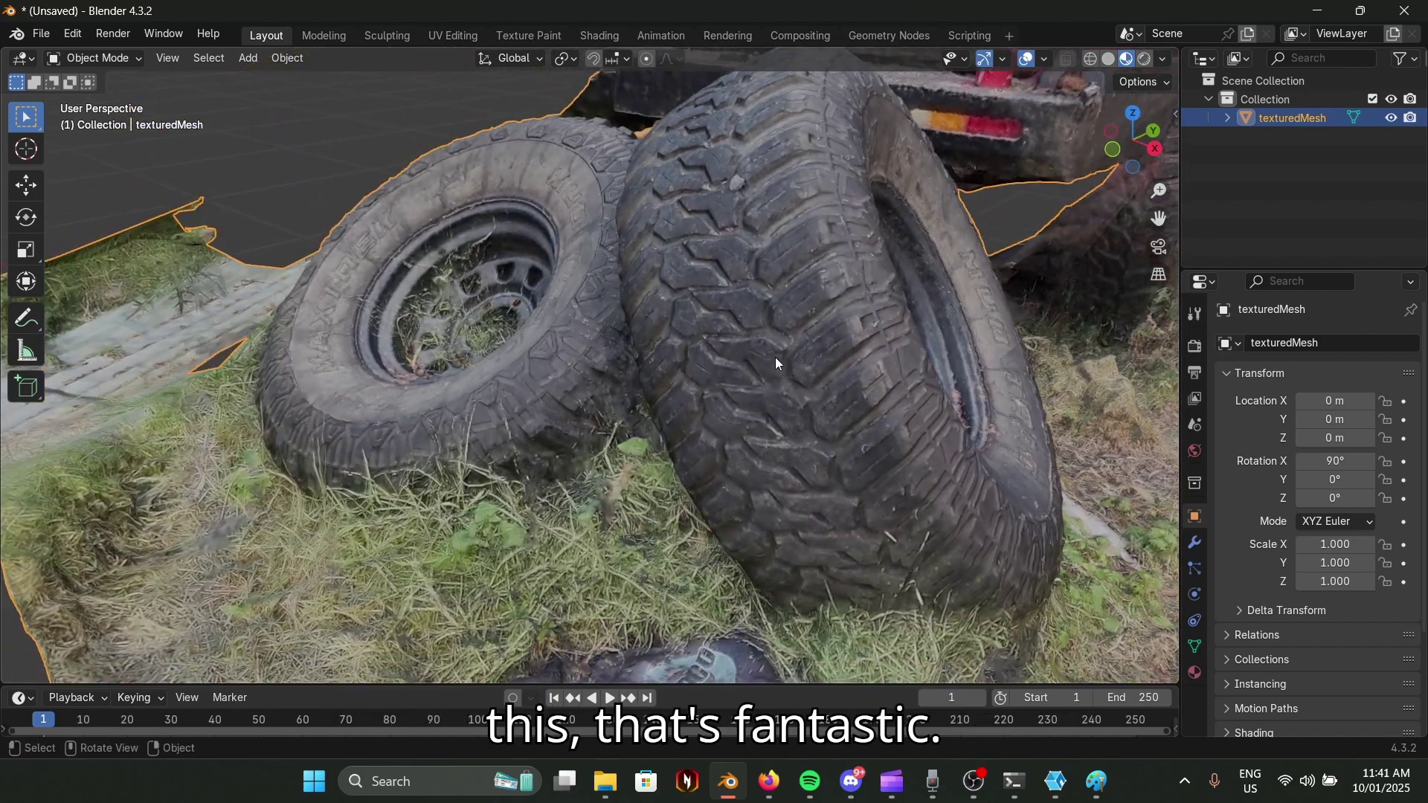
middle_click_drag(775, 357, 606, 425)
scroll(708, 396, "down", 6)
scroll(658, 400, "up", 6)
scroll(606, 425, "up", 5)
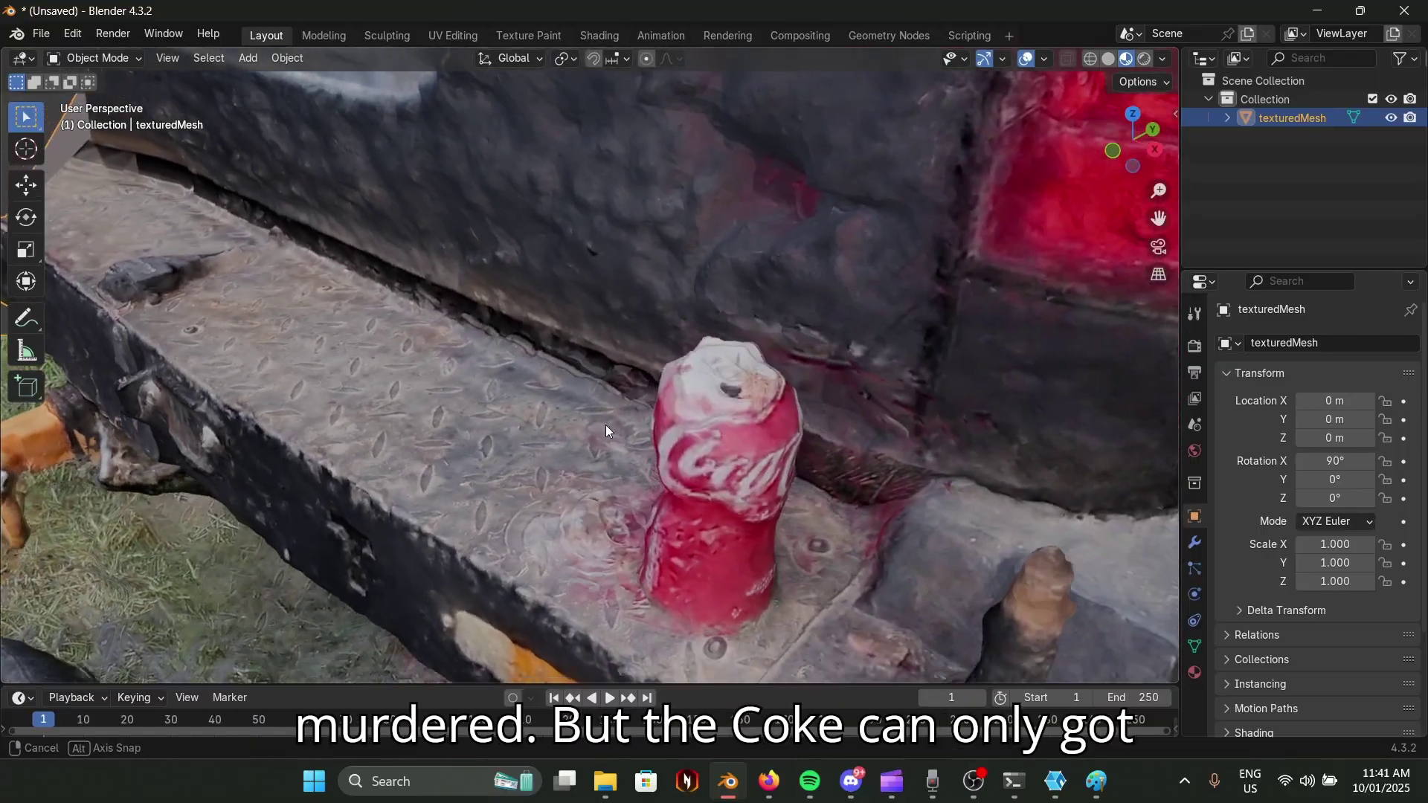
scroll(607, 403, "down", 8)
middle_click_drag(503, 501, 737, 417)
scroll(747, 452, "down", 5)
middle_click_drag(939, 466, 848, 372)
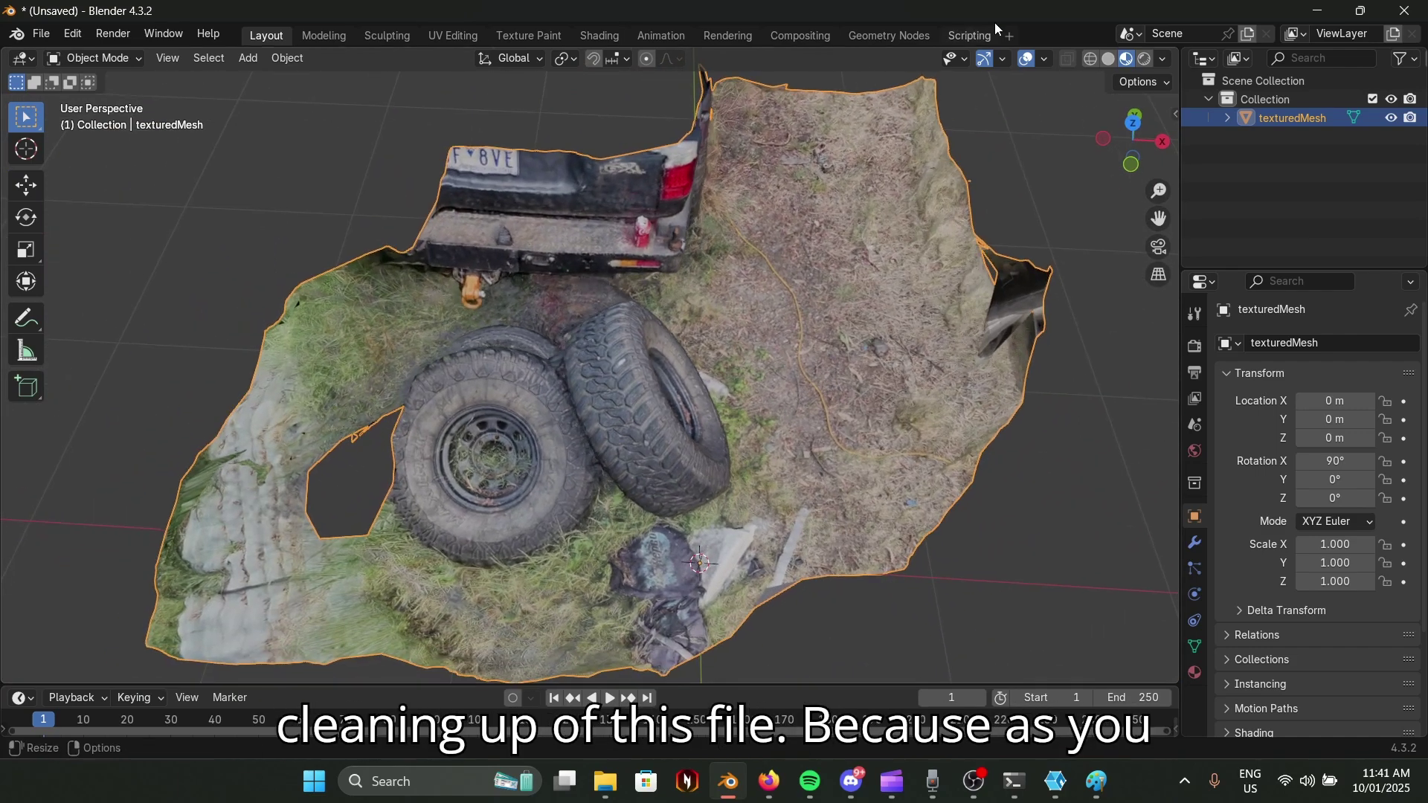
Enable Statistics in the viewport overlays to show vertex and face counts.
left_click(1043, 59)
left_click(963, 204)
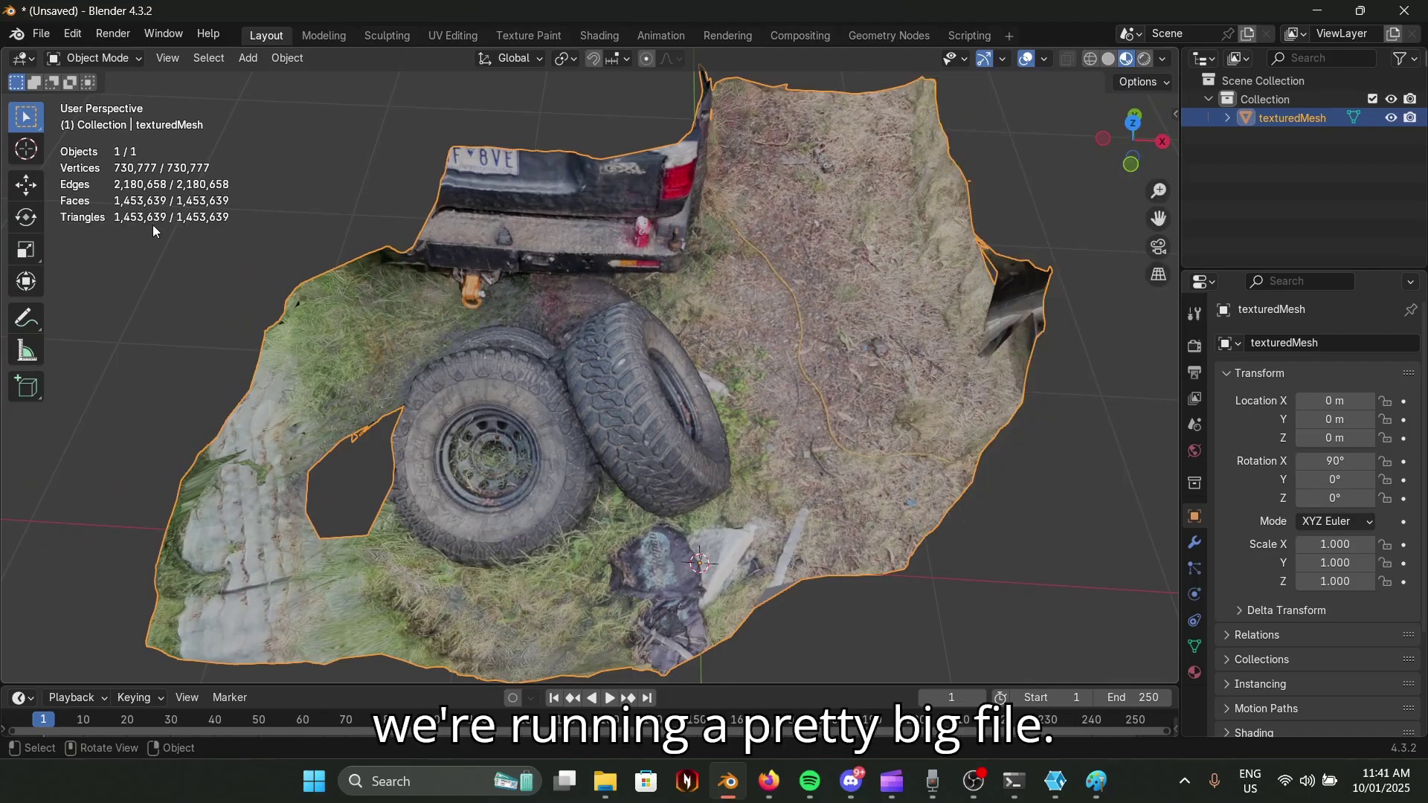
middle_click_drag(646, 291, 777, 295, "shift")
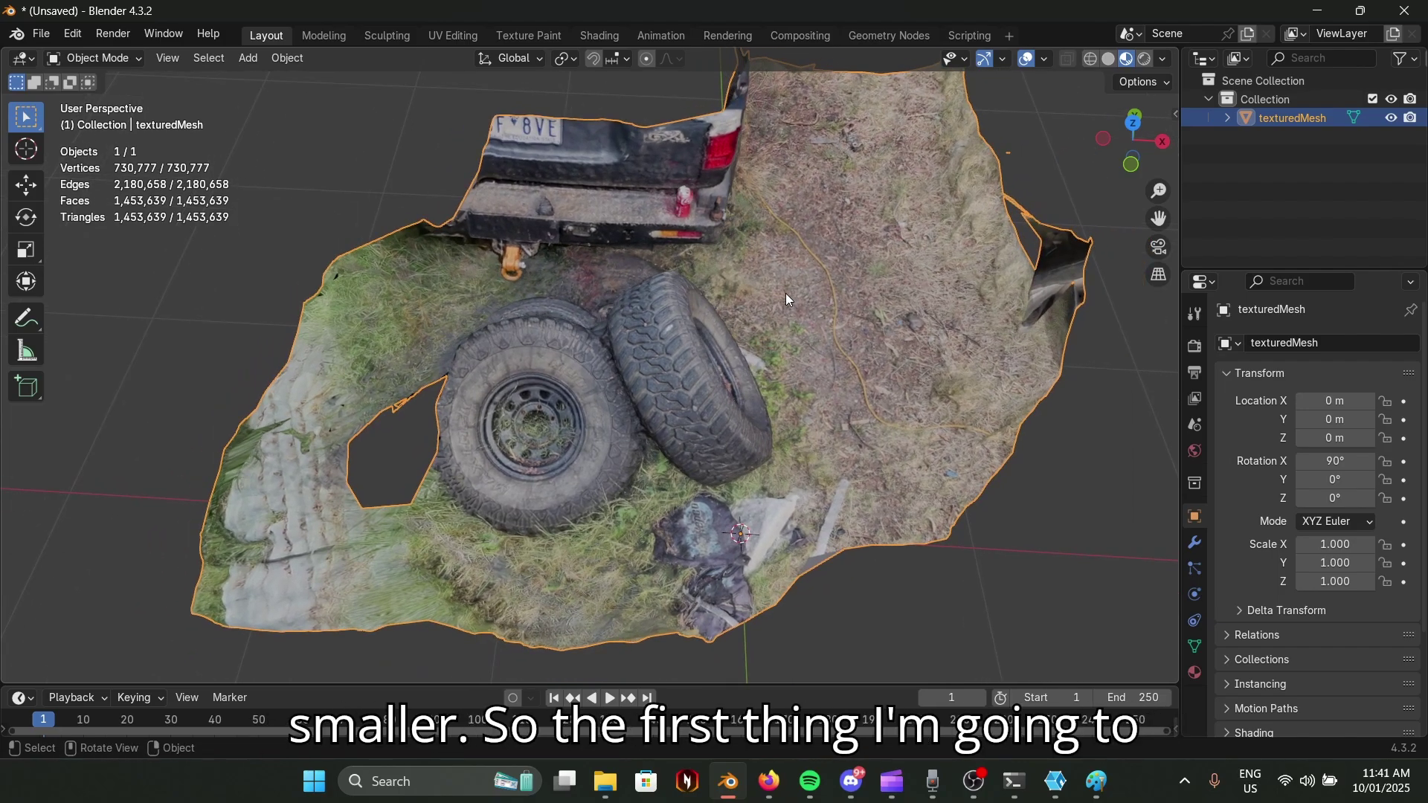
View the scan from top view (numpad 7) in wireframe shading.
key("KP_7")
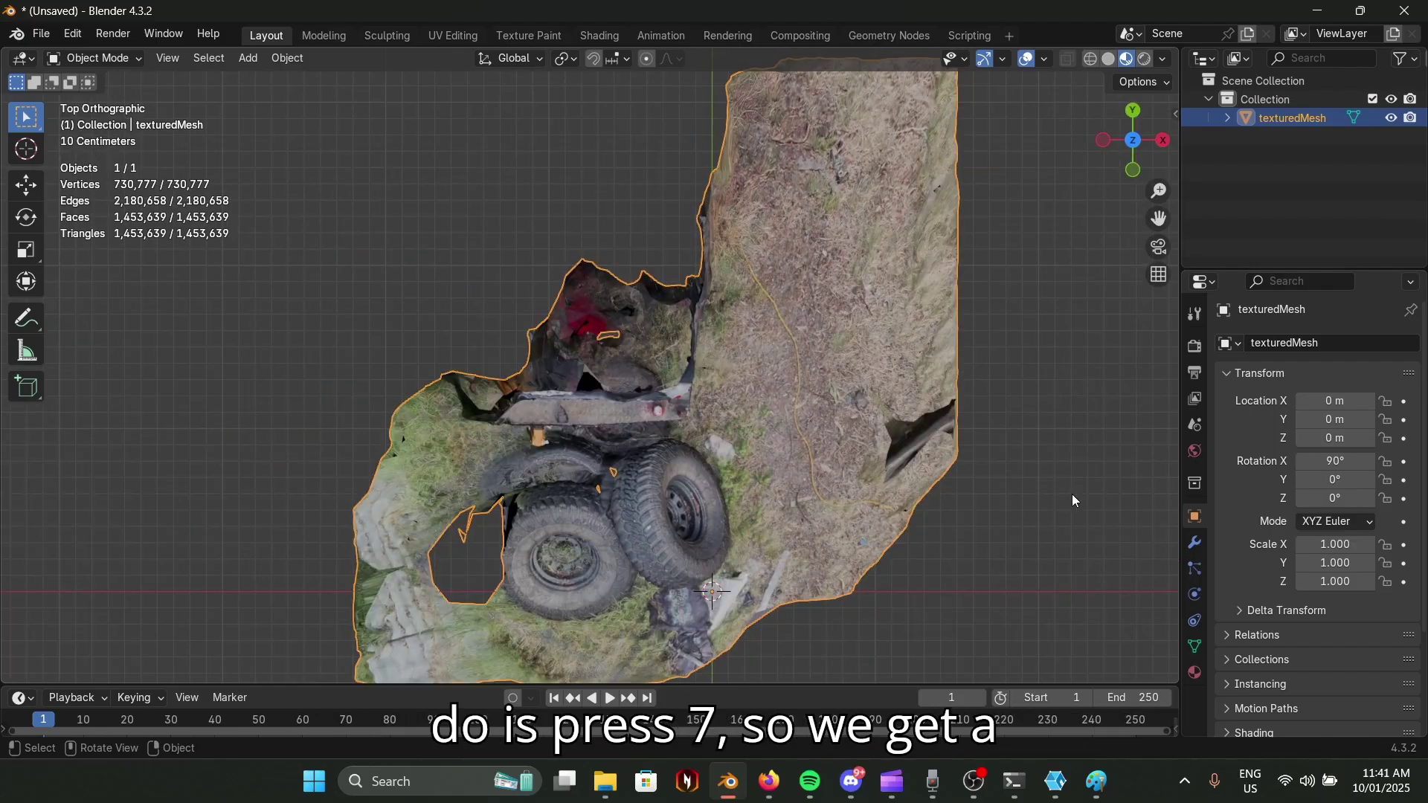
middle_click_drag(863, 422, 776, 437, "ctrl")
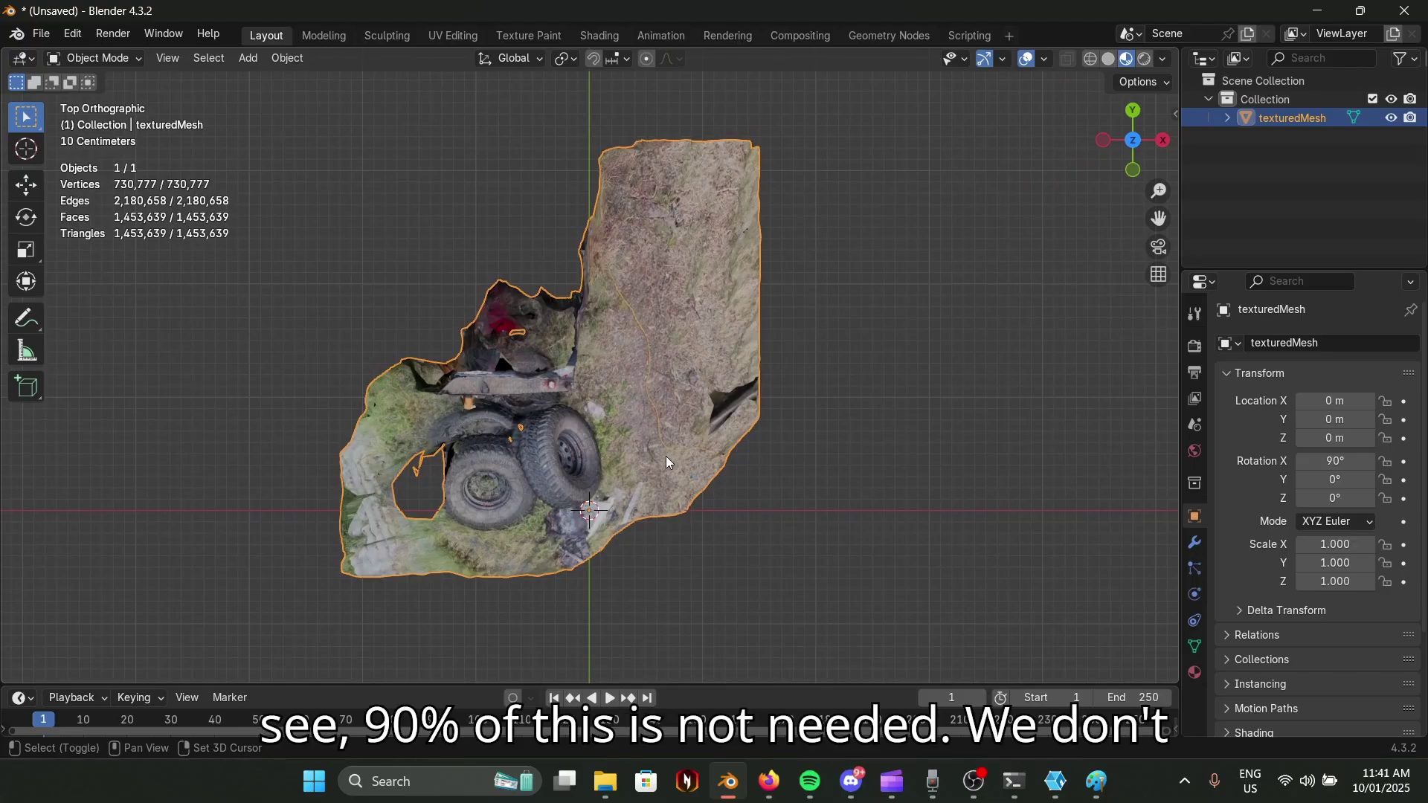
key("z")
left_click(592, 364)
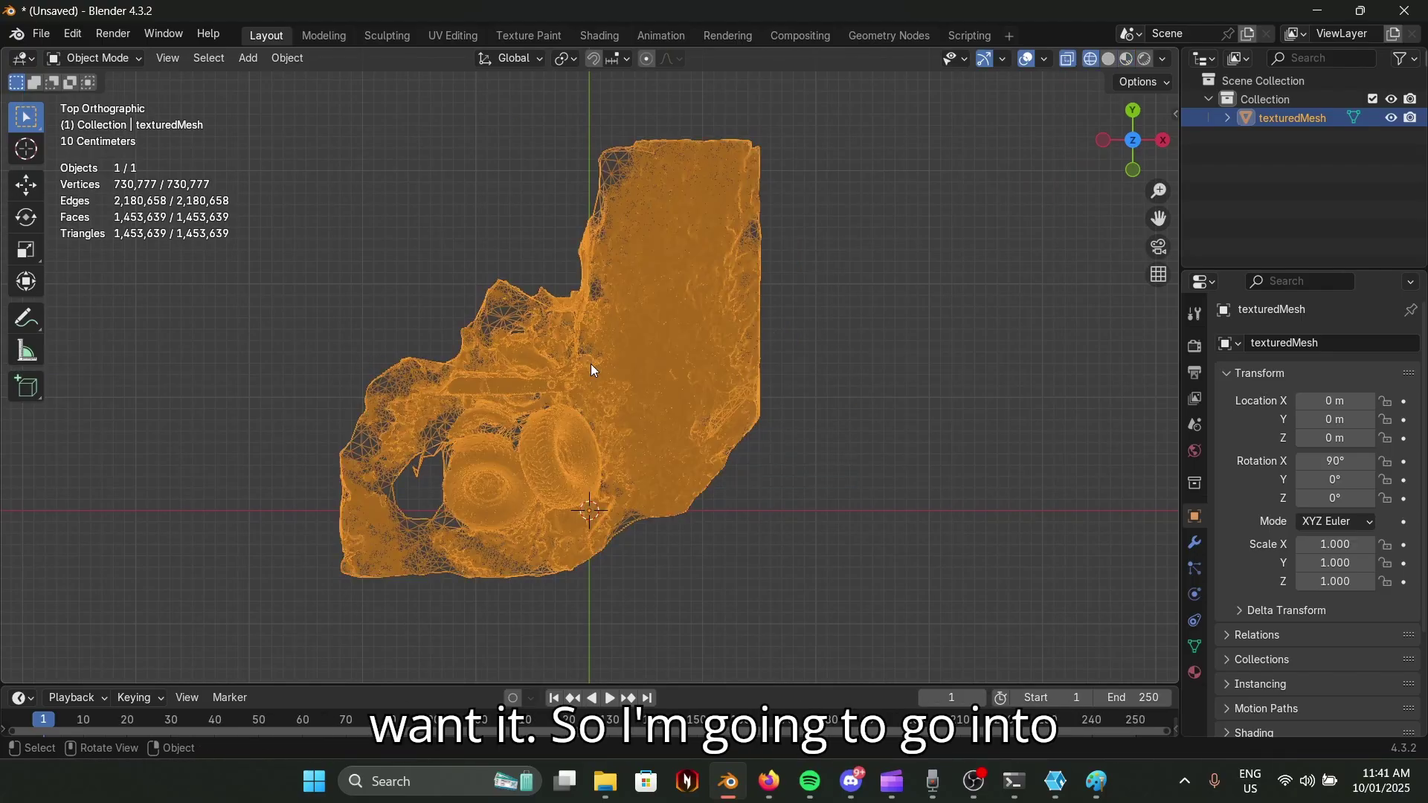
middle_click_drag(708, 363, 789, 370, "shift")
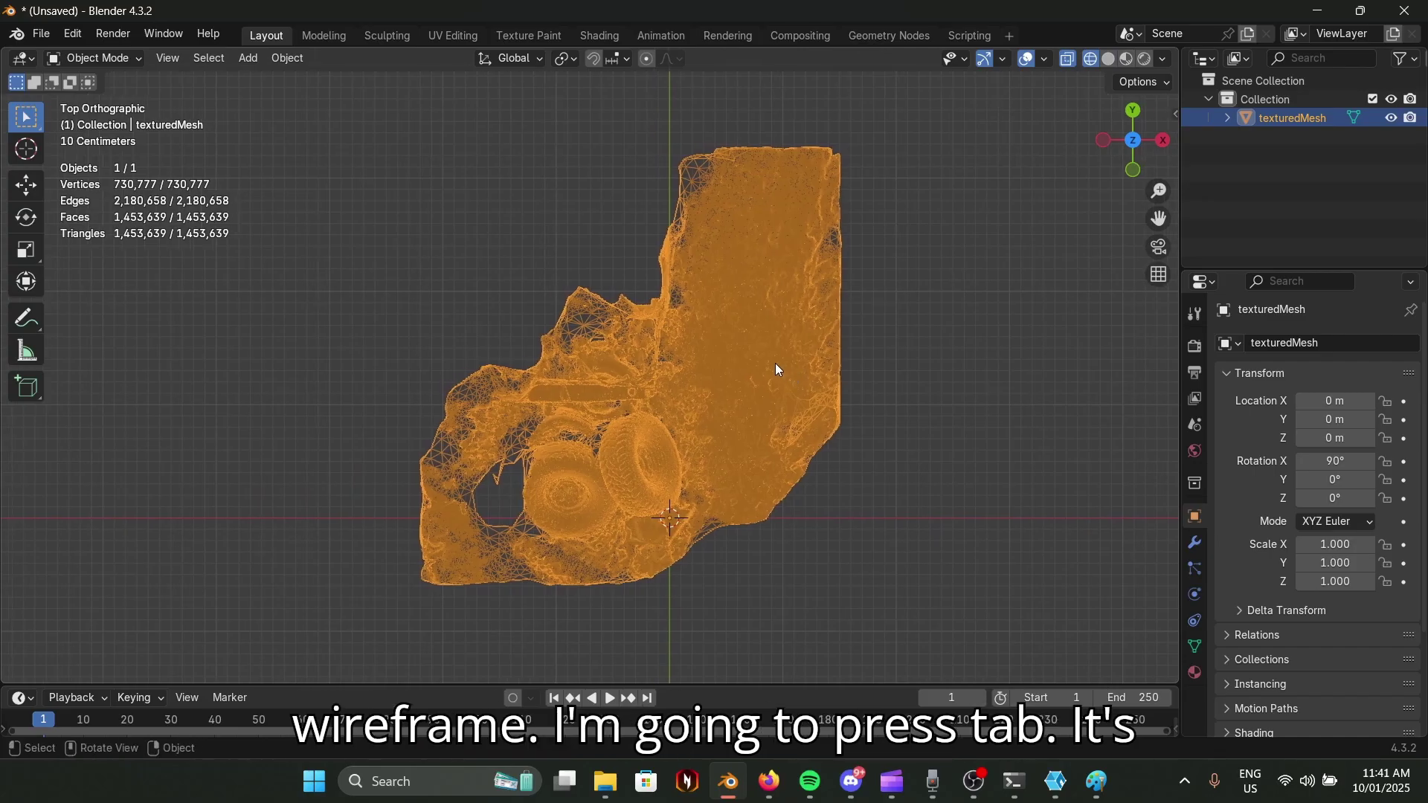
In Edit Mode, box-select and delete the unwanted top and right parts of the mesh.
key("Tab")
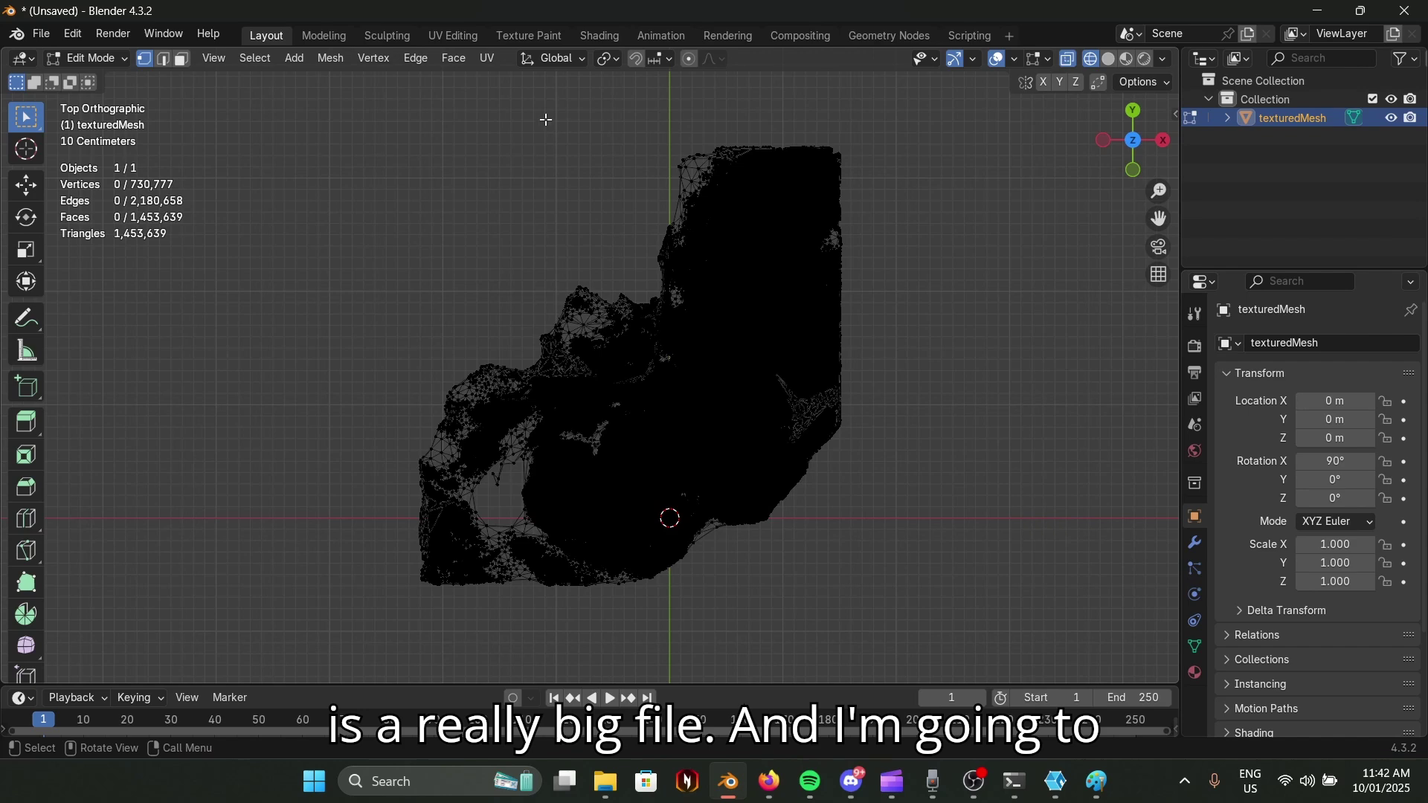
left_click_drag(536, 108, 1031, 338)
key("x")
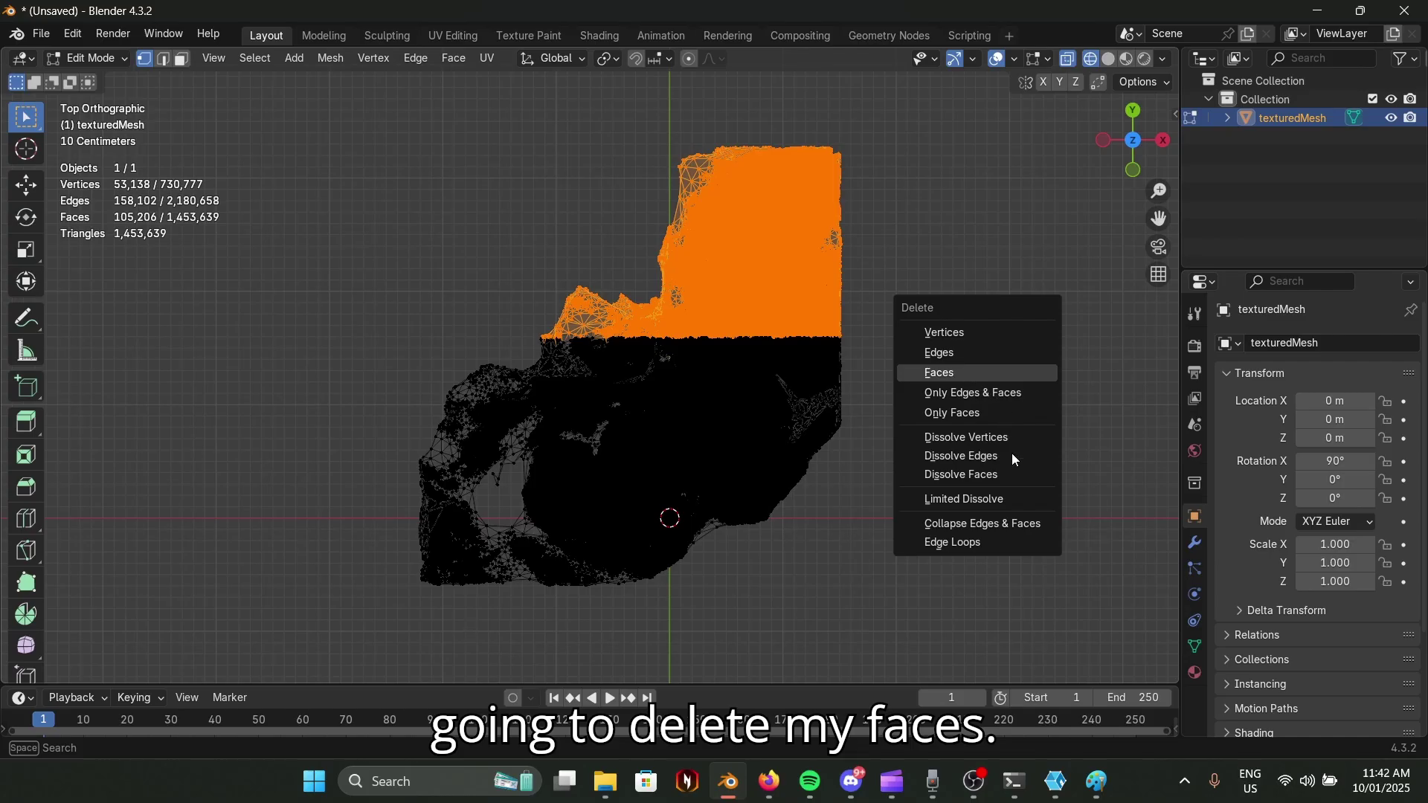
left_click(939, 373)
middle_click_drag(947, 476, 721, 271)
left_click_drag(713, 246, 1009, 542)
key("x")
left_click(849, 394)
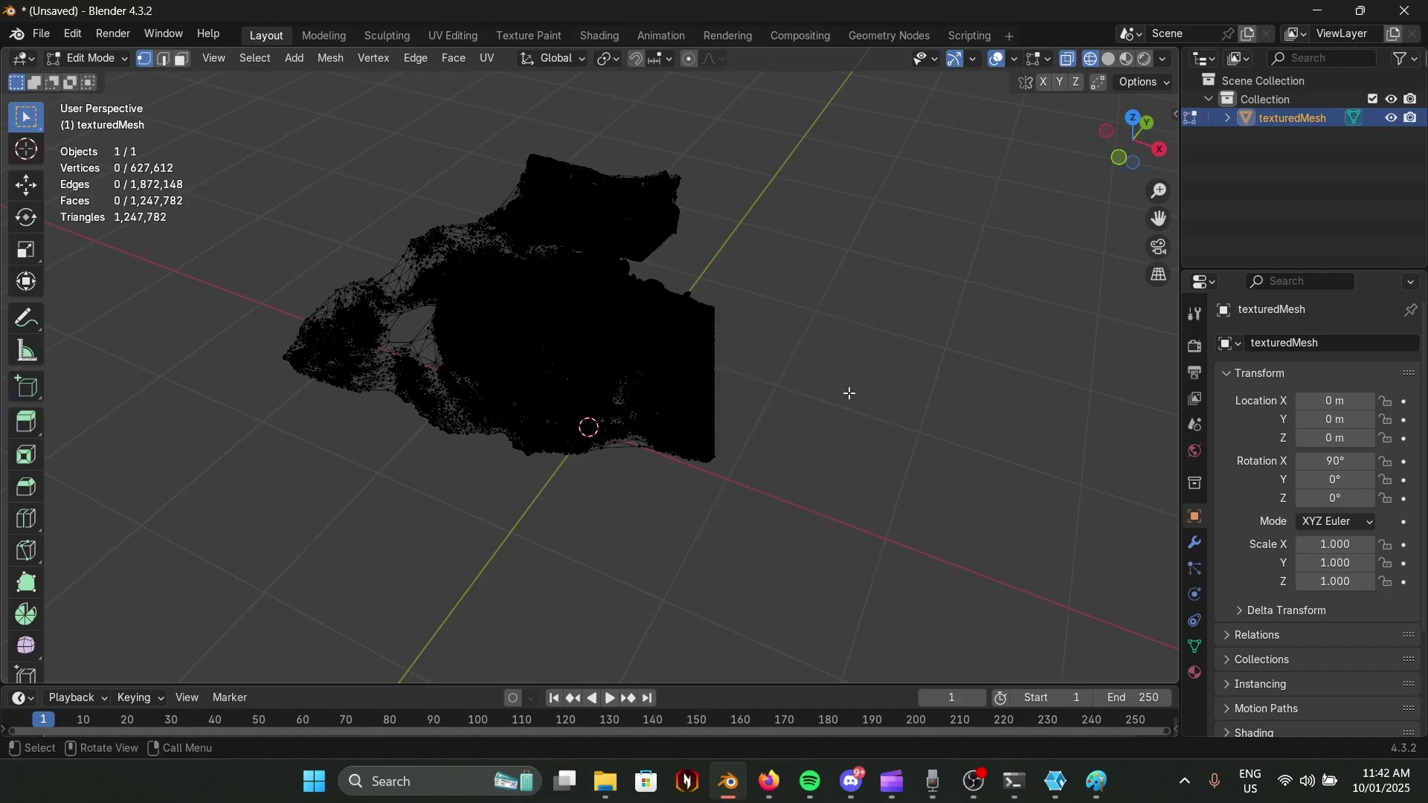
Box-select and delete the top band and the left-side faces.
middle_click_drag(849, 393, 641, 290)
left_click_drag(511, 274, 874, 395)
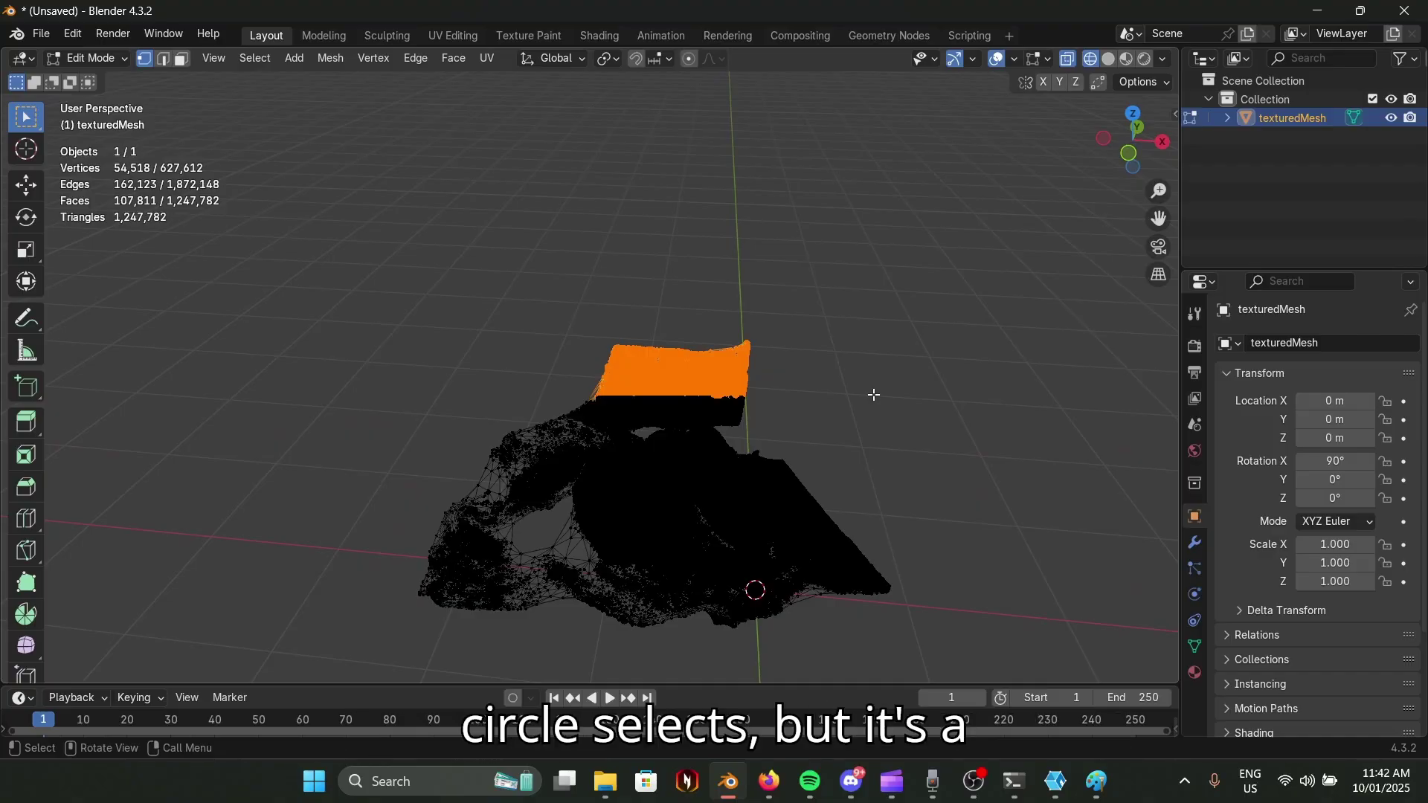
key("x")
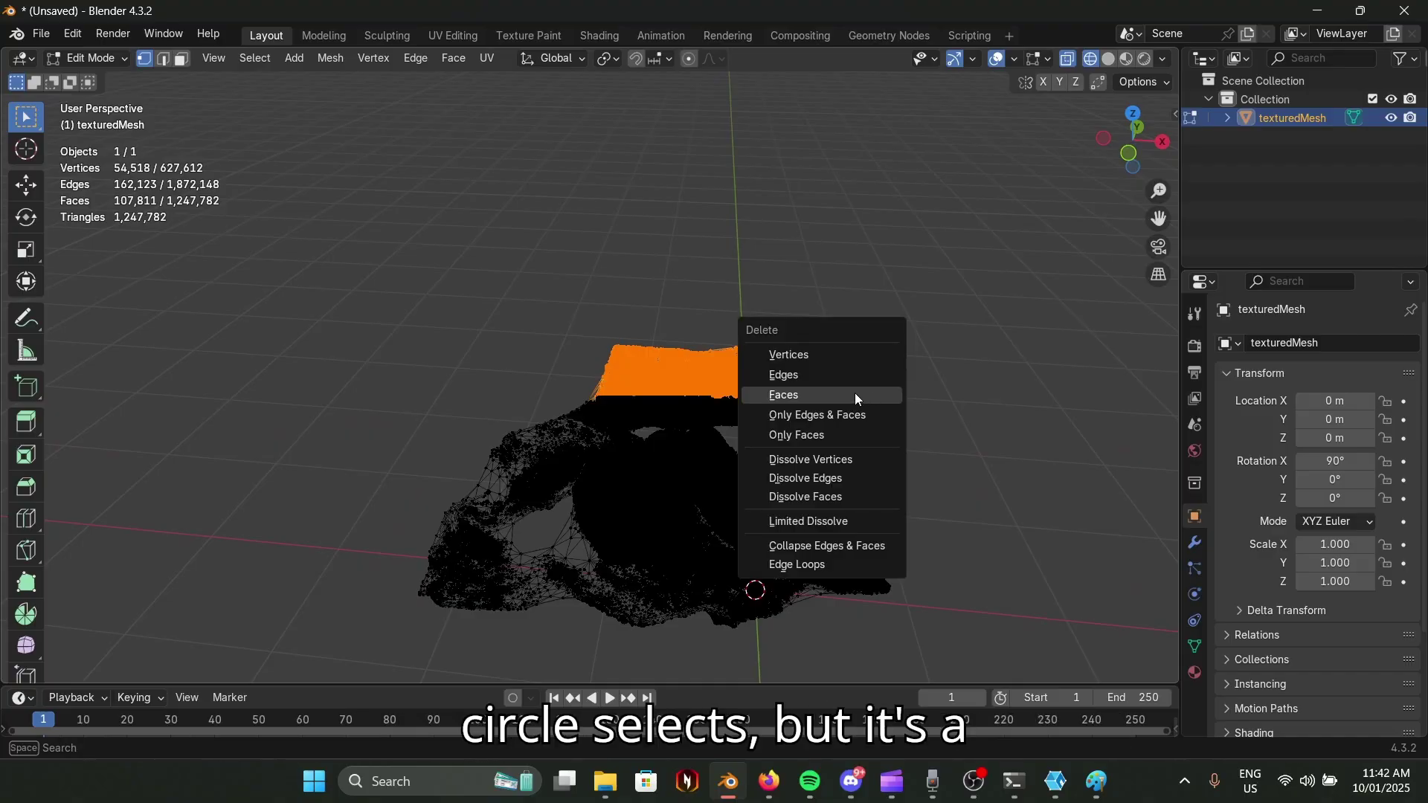
left_click(855, 396)
middle_click_drag(886, 408, 551, 325)
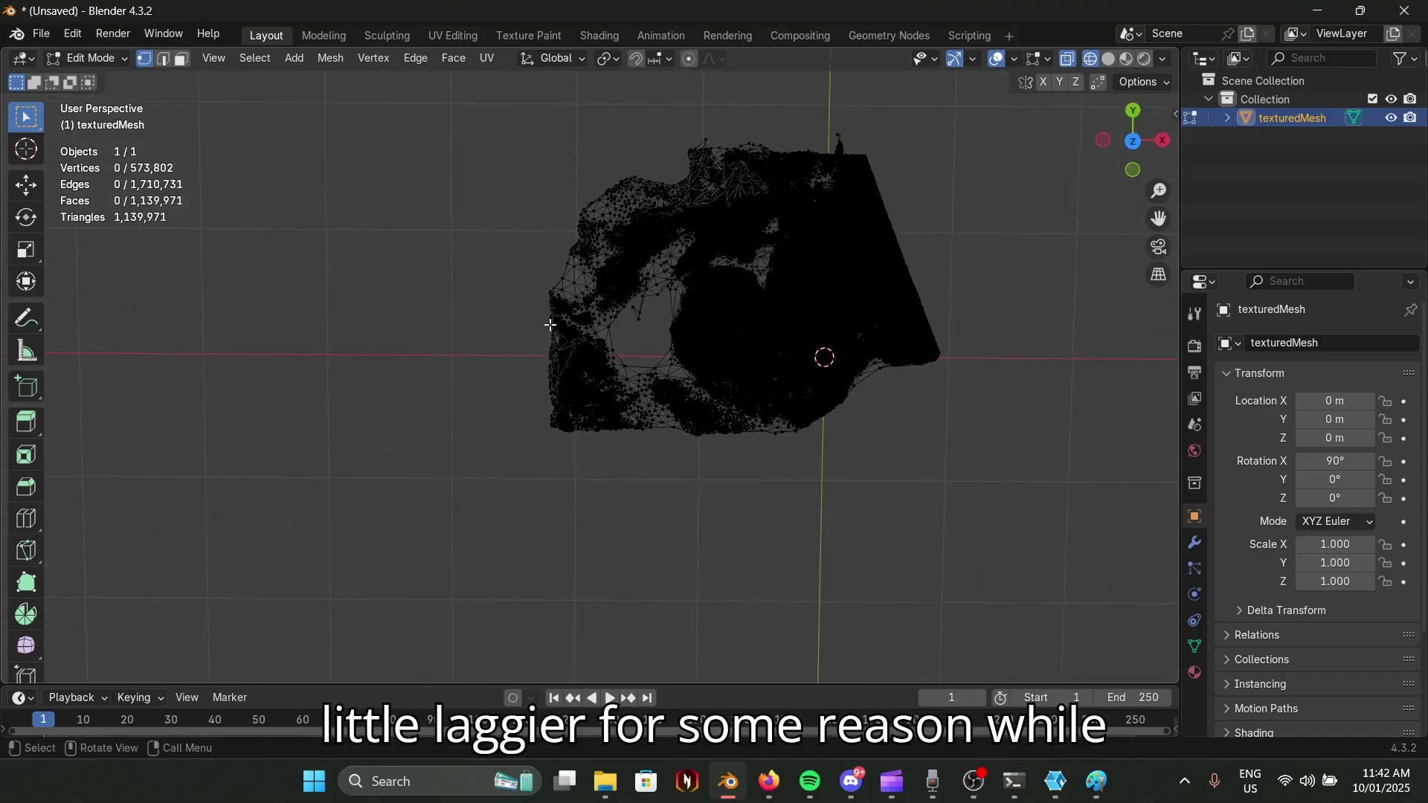
left_click_drag(434, 175, 592, 446)
left_click_drag(652, 555, 652, 554)
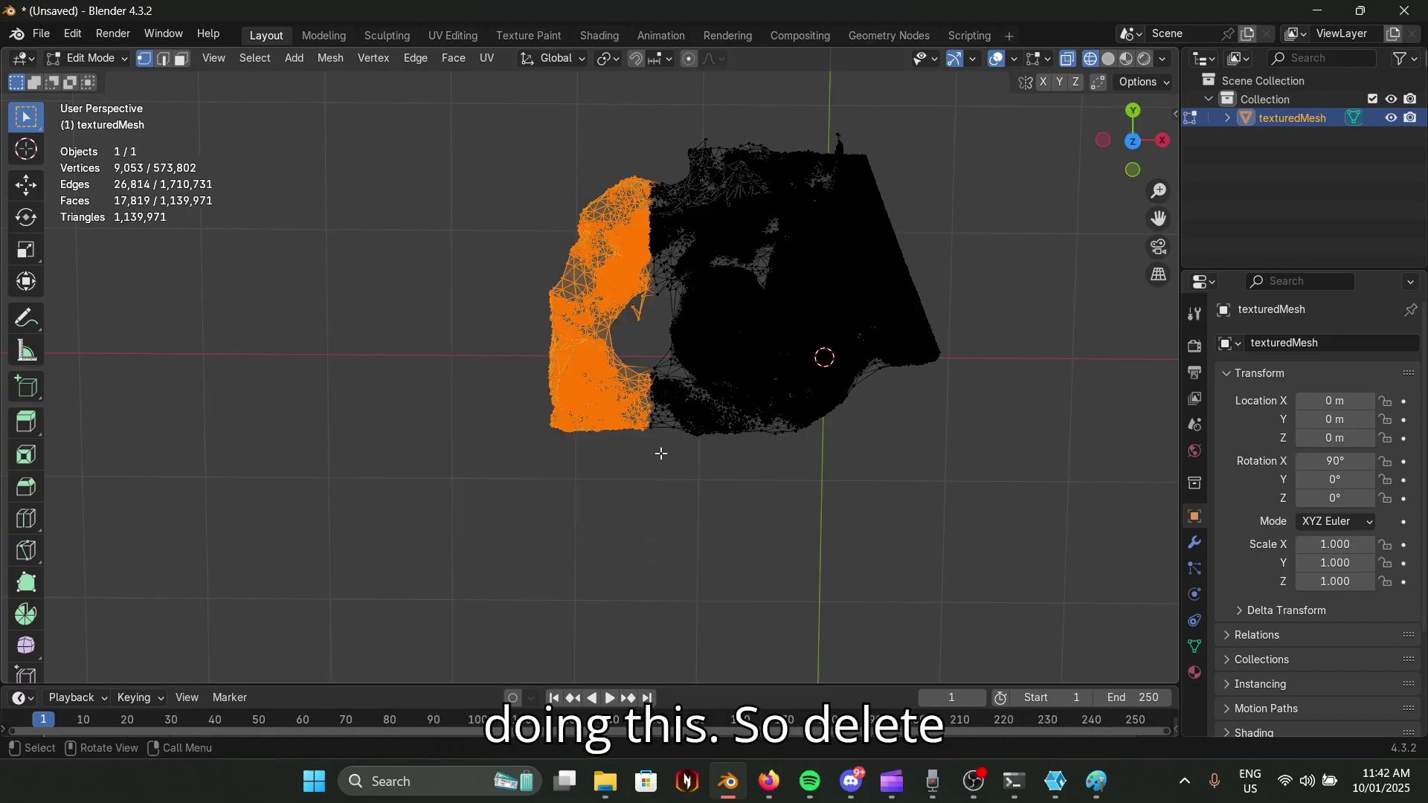
key("x")
left_click(671, 443)
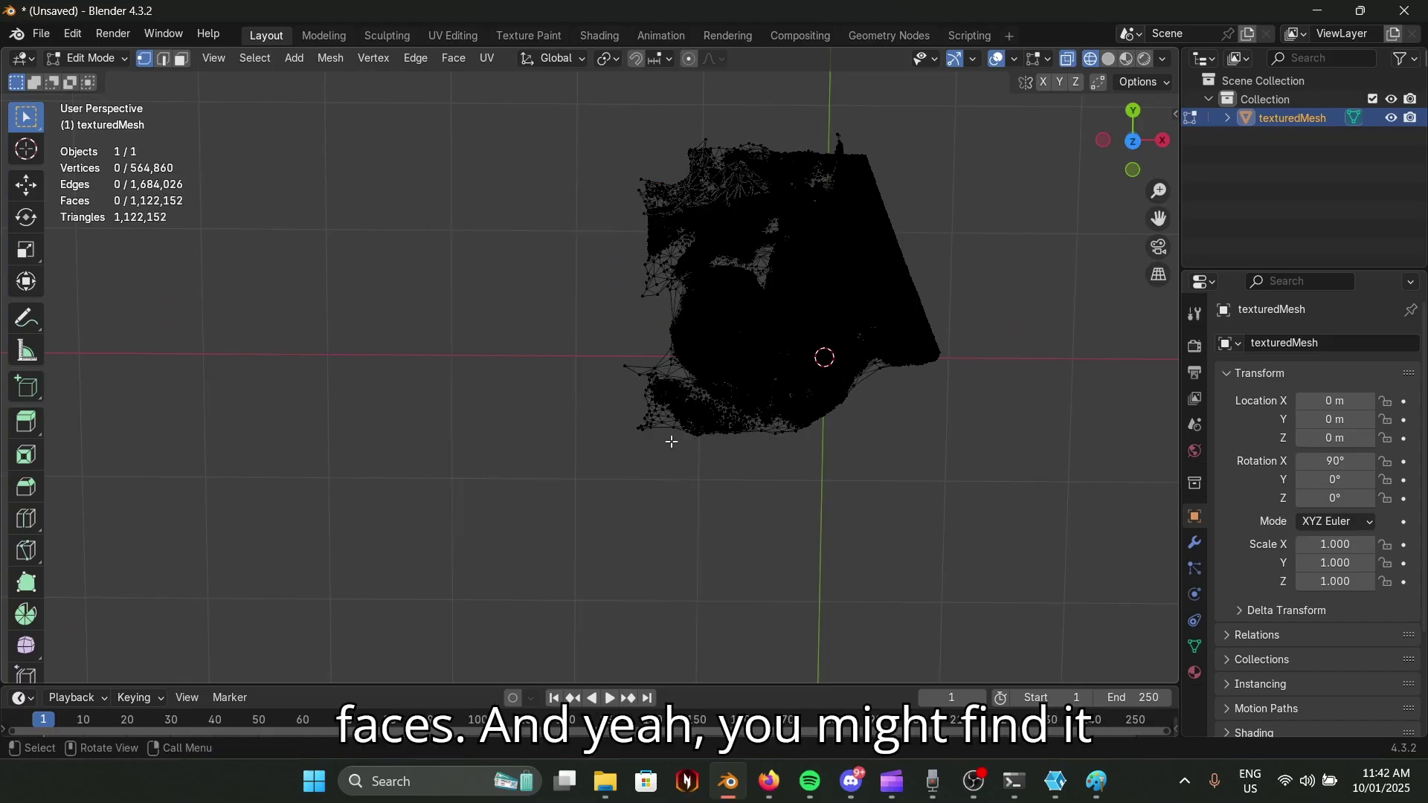
Check the mesh in Material Preview, then delete the flat strip across the top in wireframe.
middle_click_drag(655, 389, 575, 358)
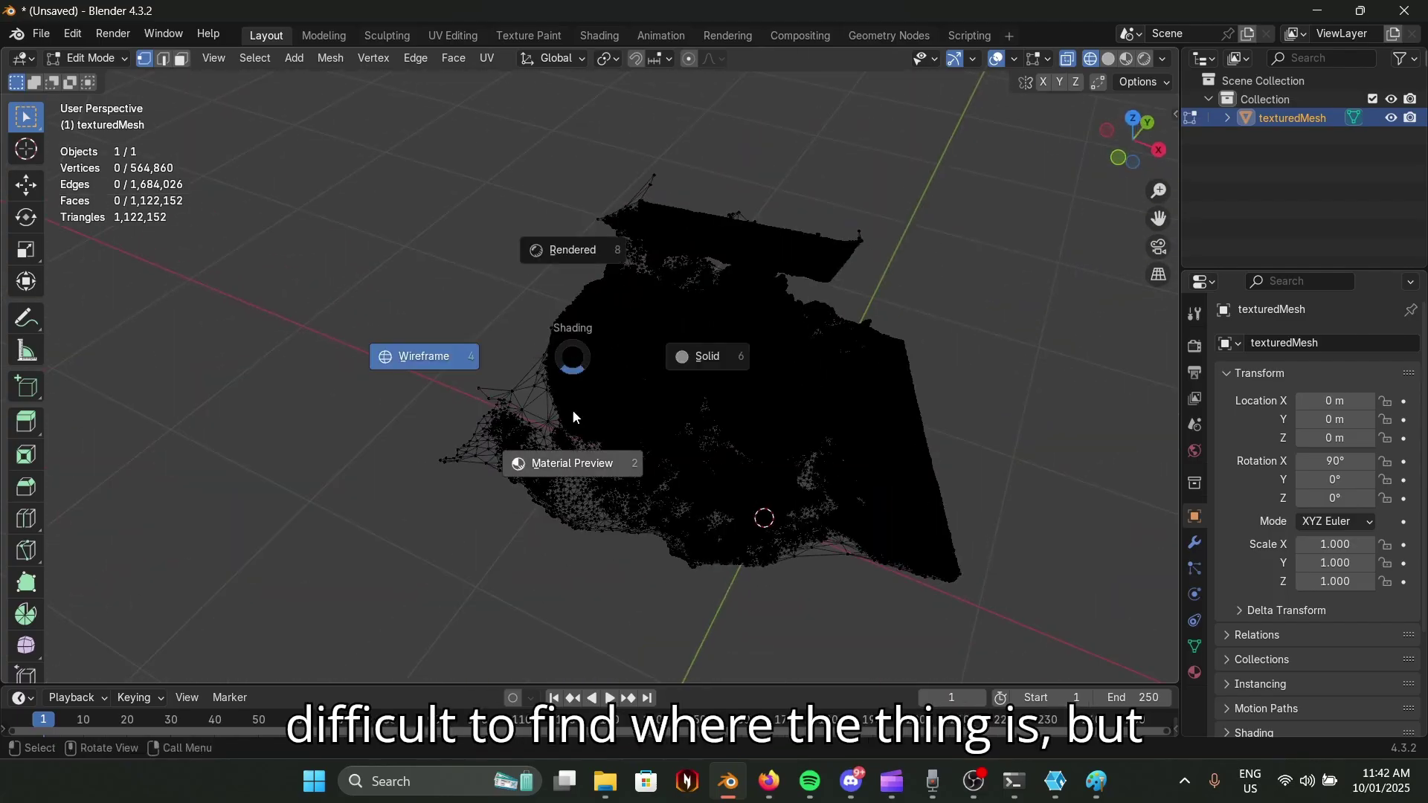
left_click(572, 464)
mouse_move(573, 464)
middle_mouse_down()
mouse_move(510, 417)
mouse_move(629, 565)
middle_mouse_up()
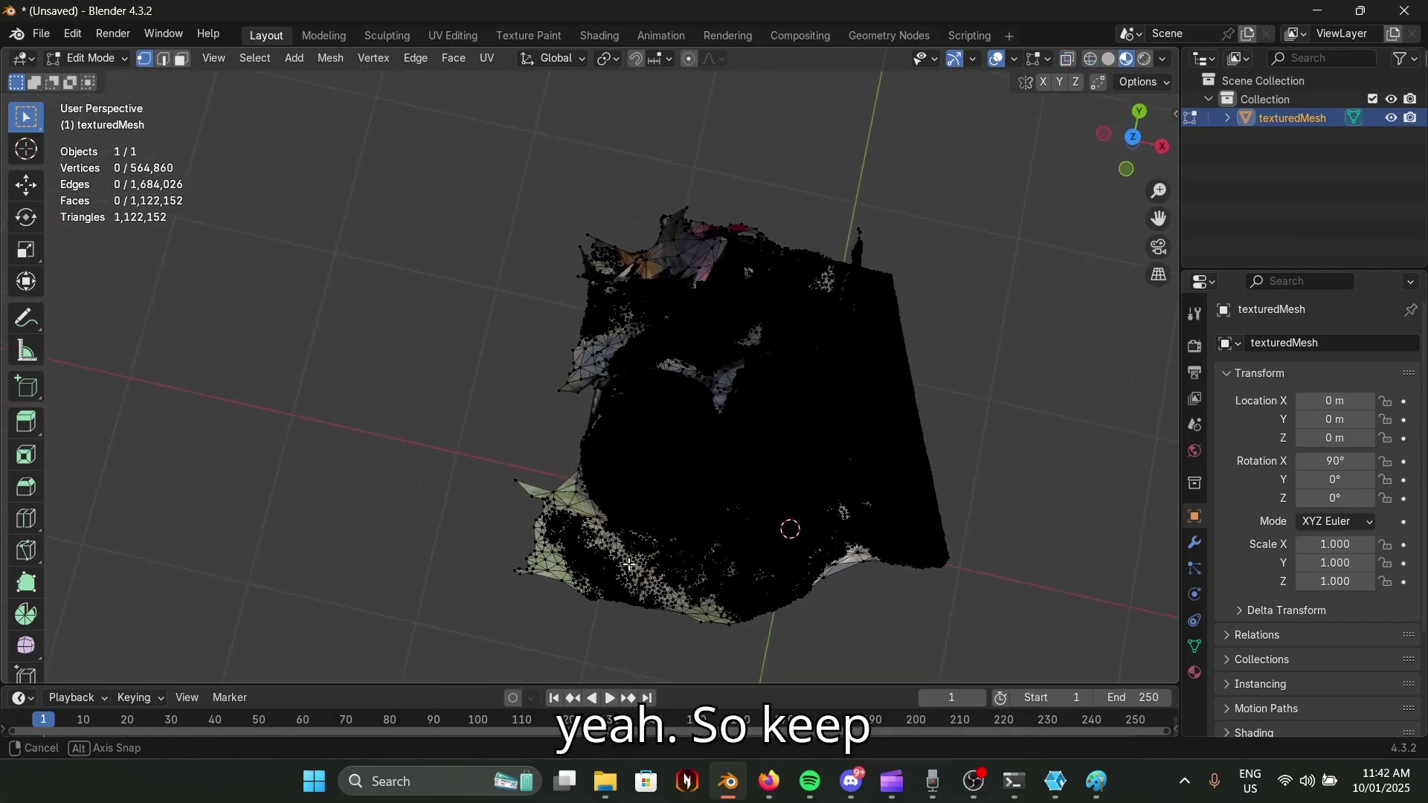
key("z")
left_click(506, 514)
mouse_move(506, 515)
middle_mouse_down()
mouse_move(596, 520)
mouse_move(634, 405)
mouse_move(622, 373)
mouse_move(625, 409)
mouse_move(736, 437)
mouse_move(277, 170)
middle_mouse_up()
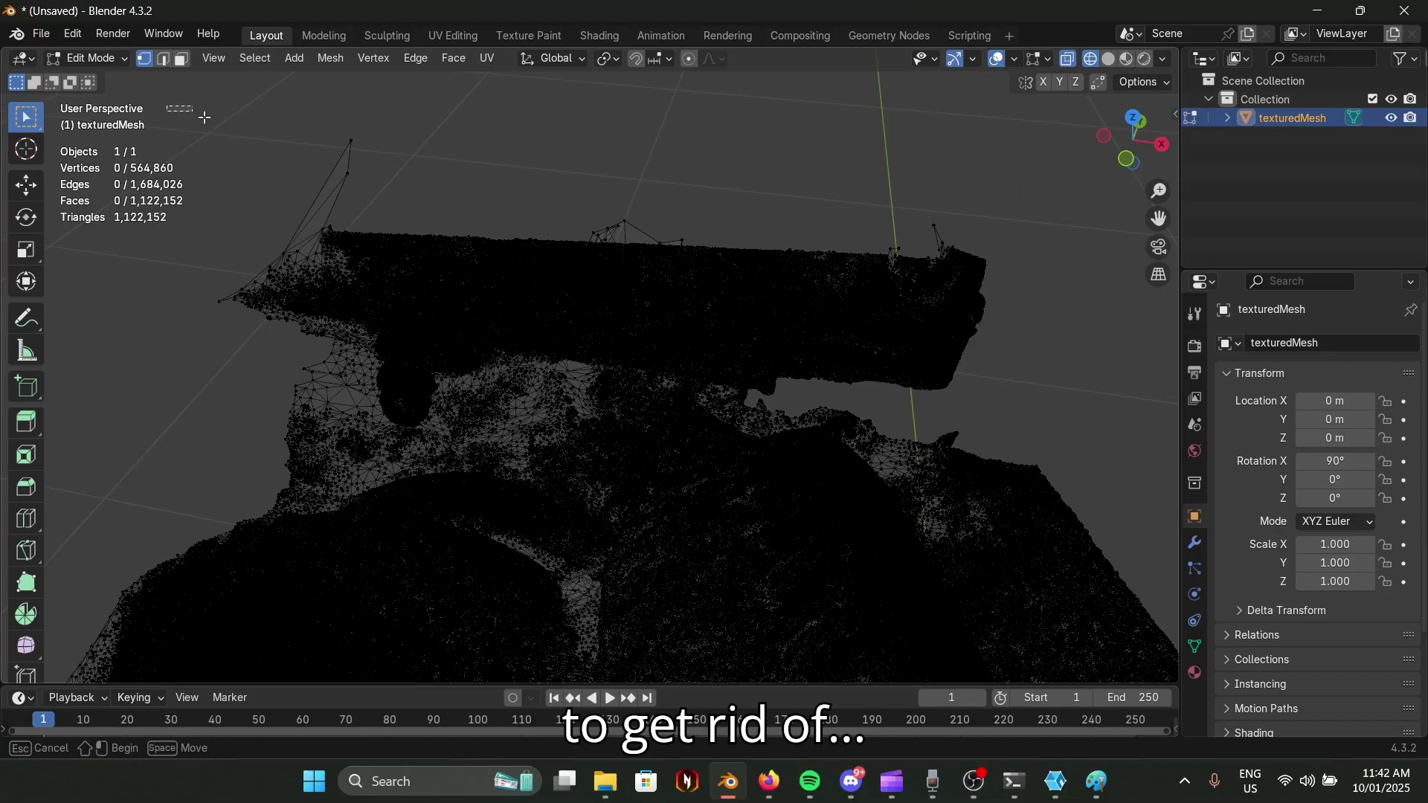
left_click_drag(168, 107, 963, 409)
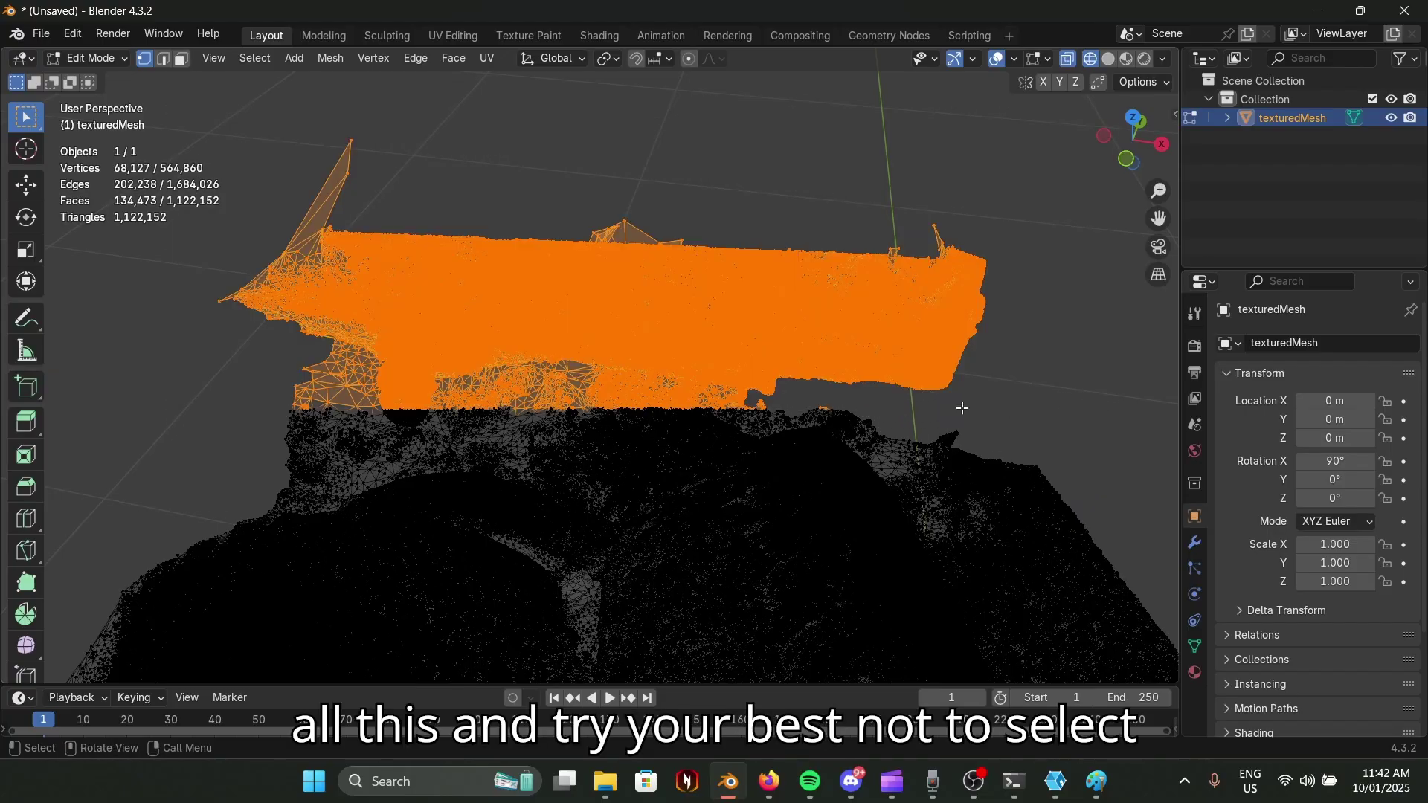
key("x")
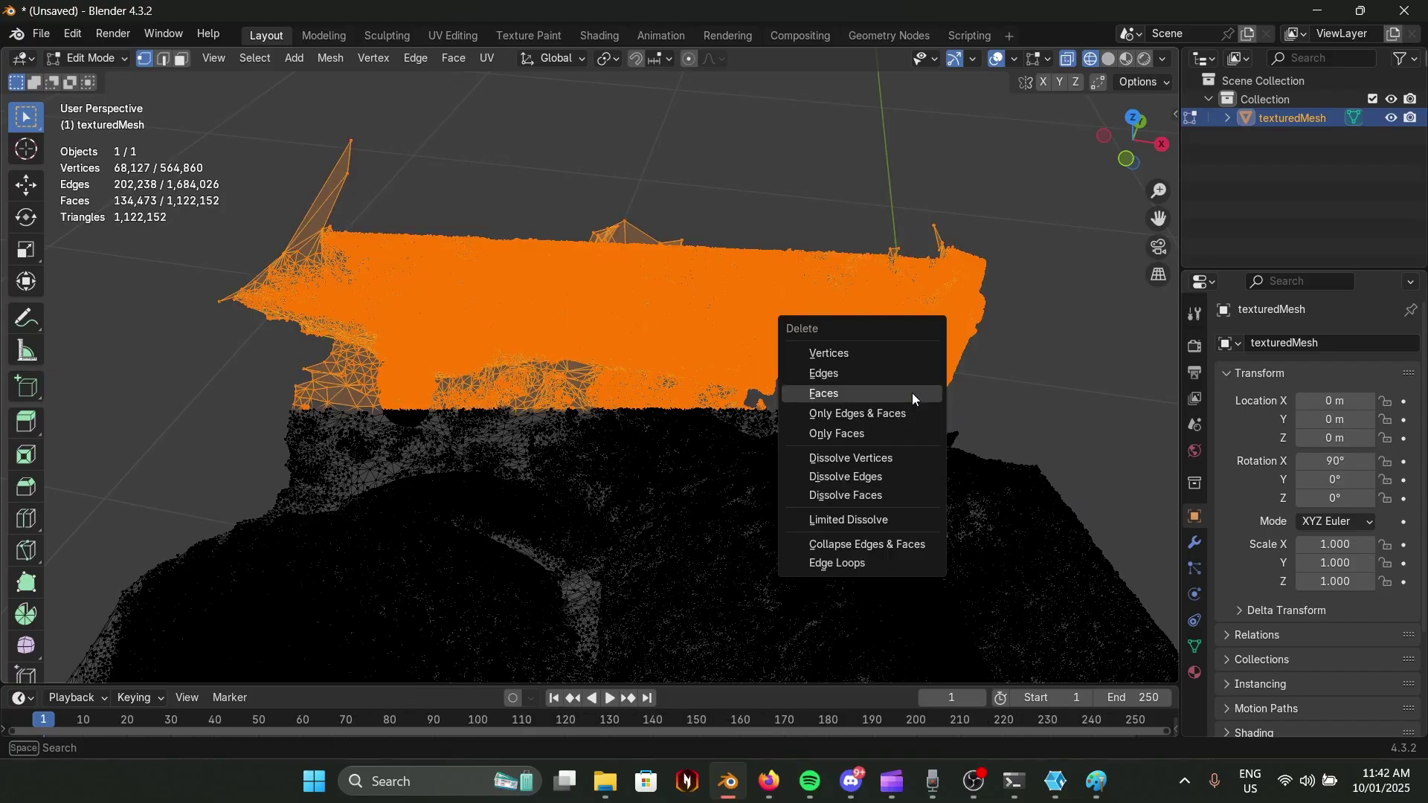
left_click(912, 393)
Switch the selection tool to Select Circle.
middle_click_drag(912, 396, 277, 119)
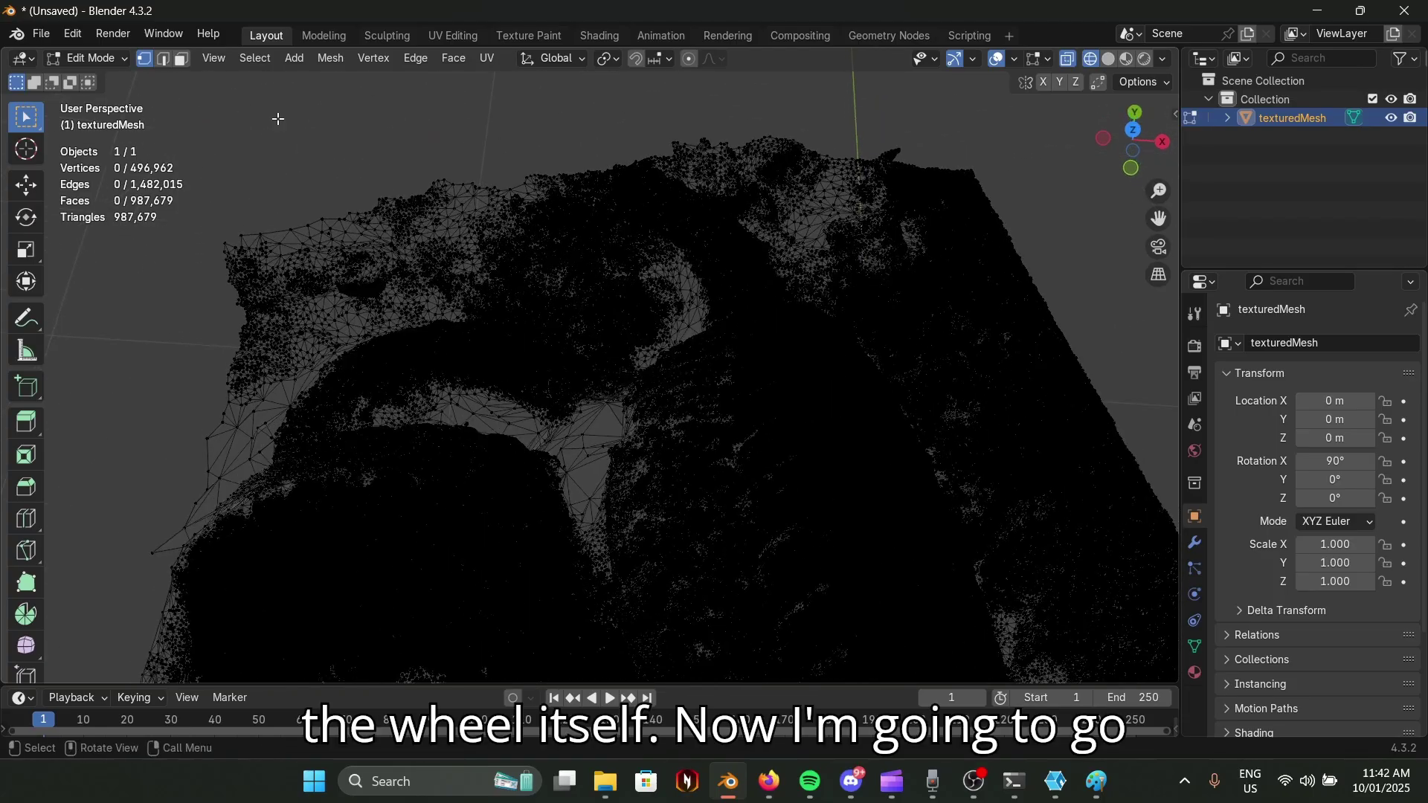
left_click(36, 143)
left_click_drag(25, 123, 114, 131)
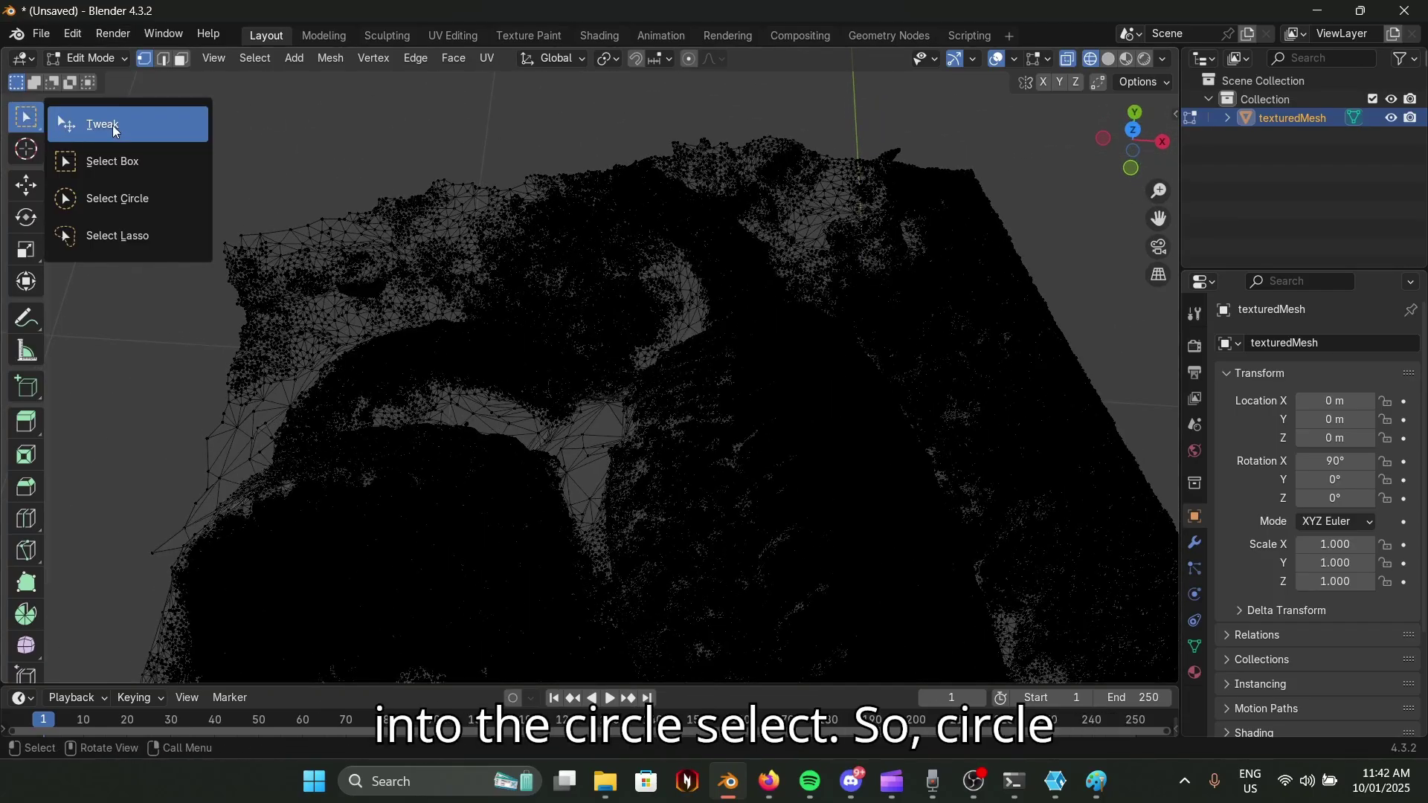
left_click_drag(157, 226, 118, 198)
Paint-select the stray faces along the jagged mesh edge and delete them.
middle_click_drag(819, 372, 636, 265)
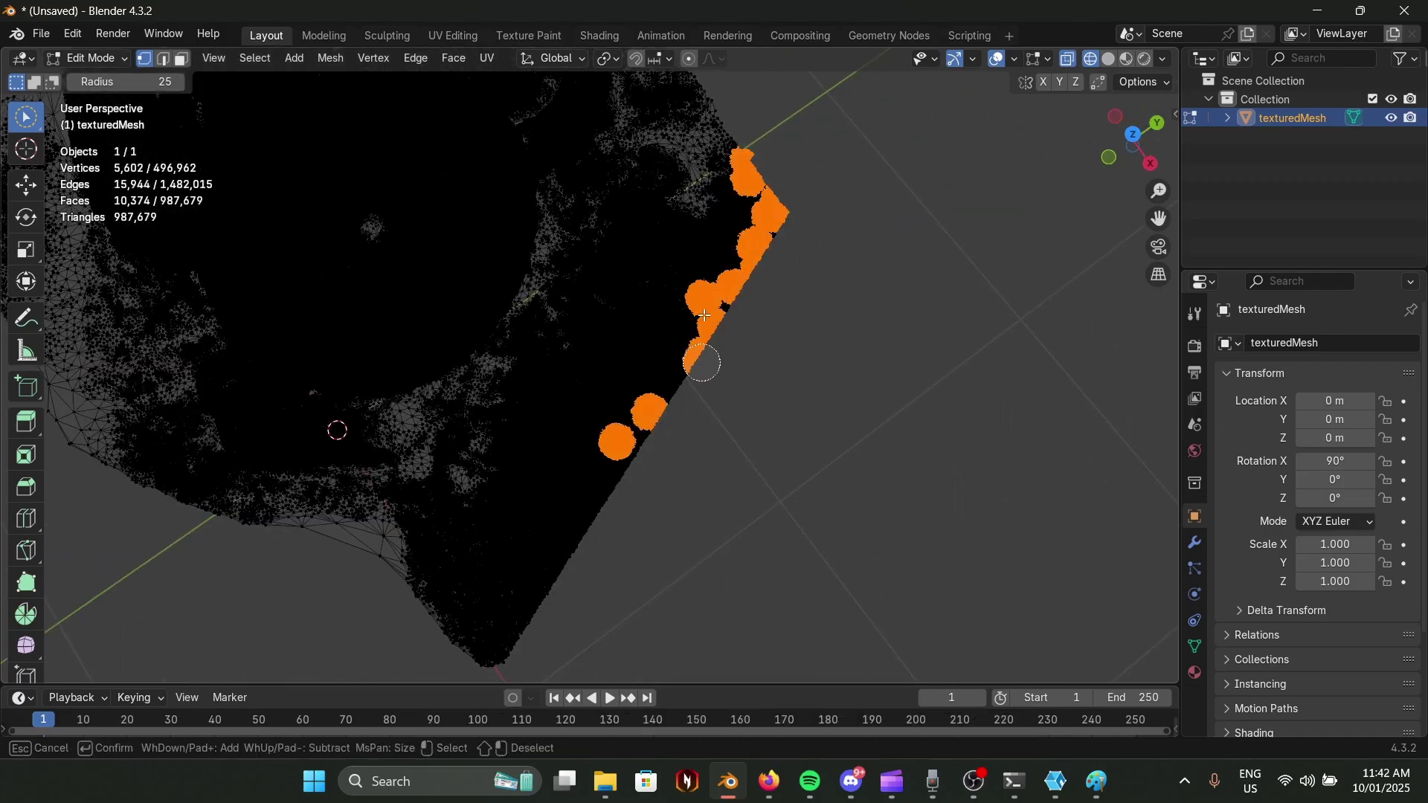
left_click_drag(704, 315, 704, 312)
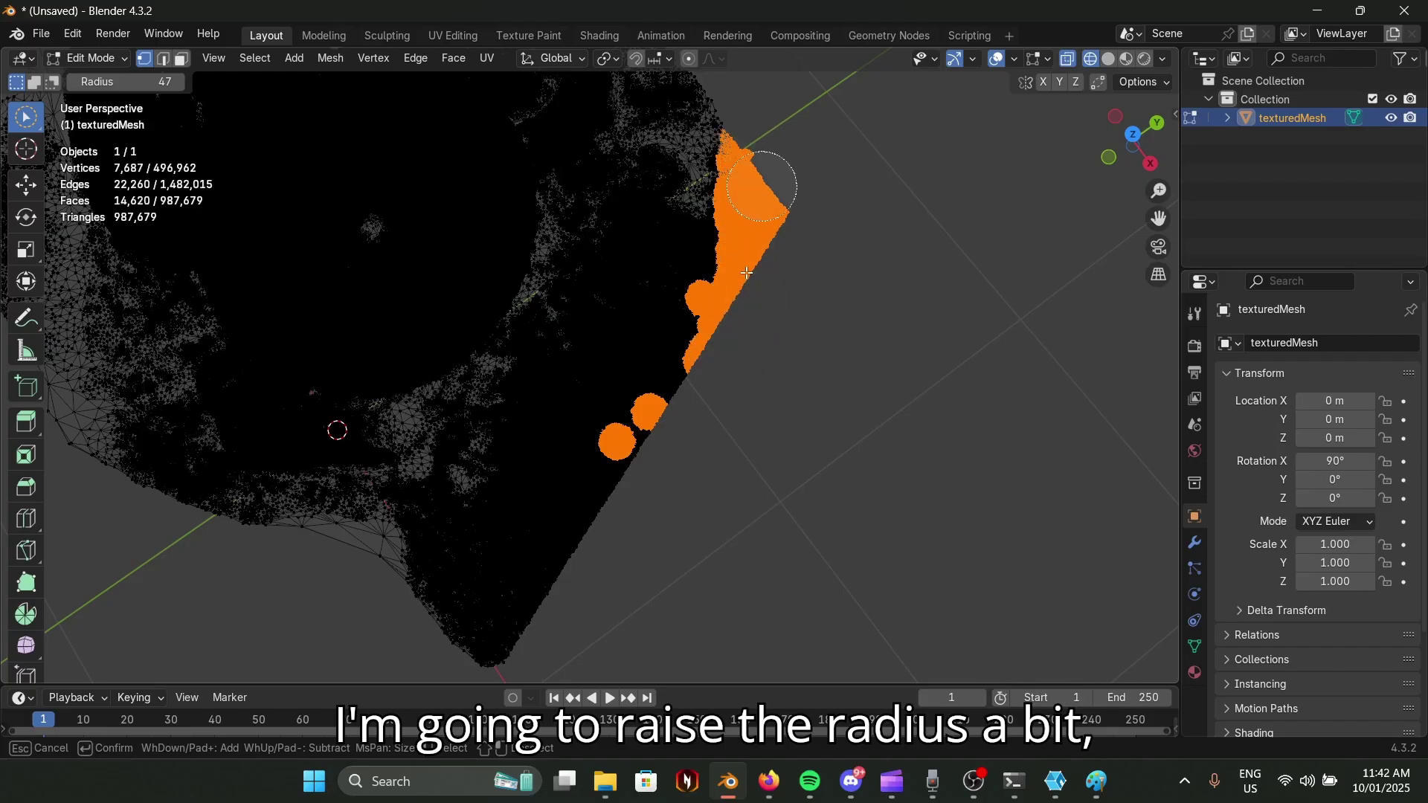
mouse_move(747, 273)
left_mouse_down("shift")
mouse_move(627, 494)
mouse_move(509, 649)
mouse_move(464, 532)
left_mouse_up("shift")
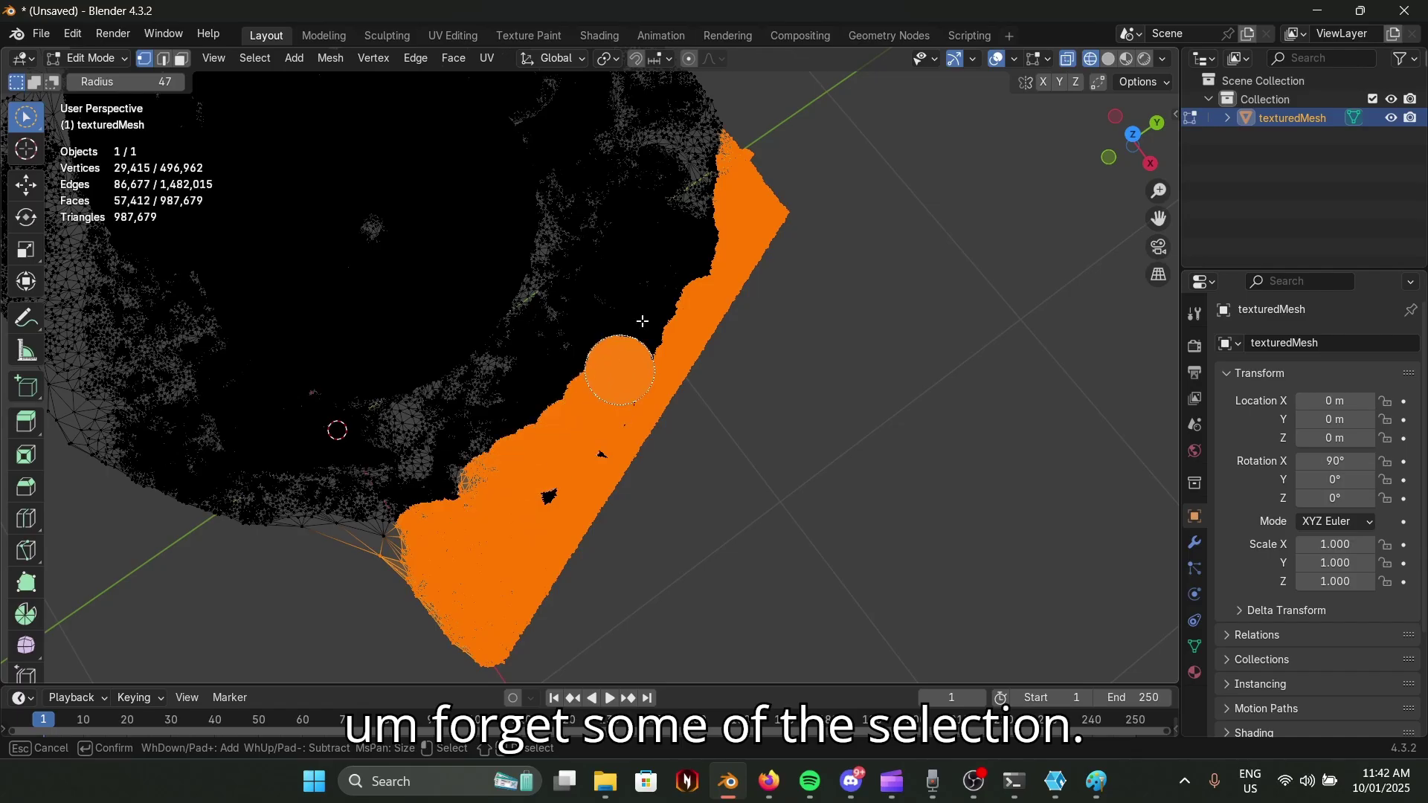
left_click_drag(620, 369, 714, 215)
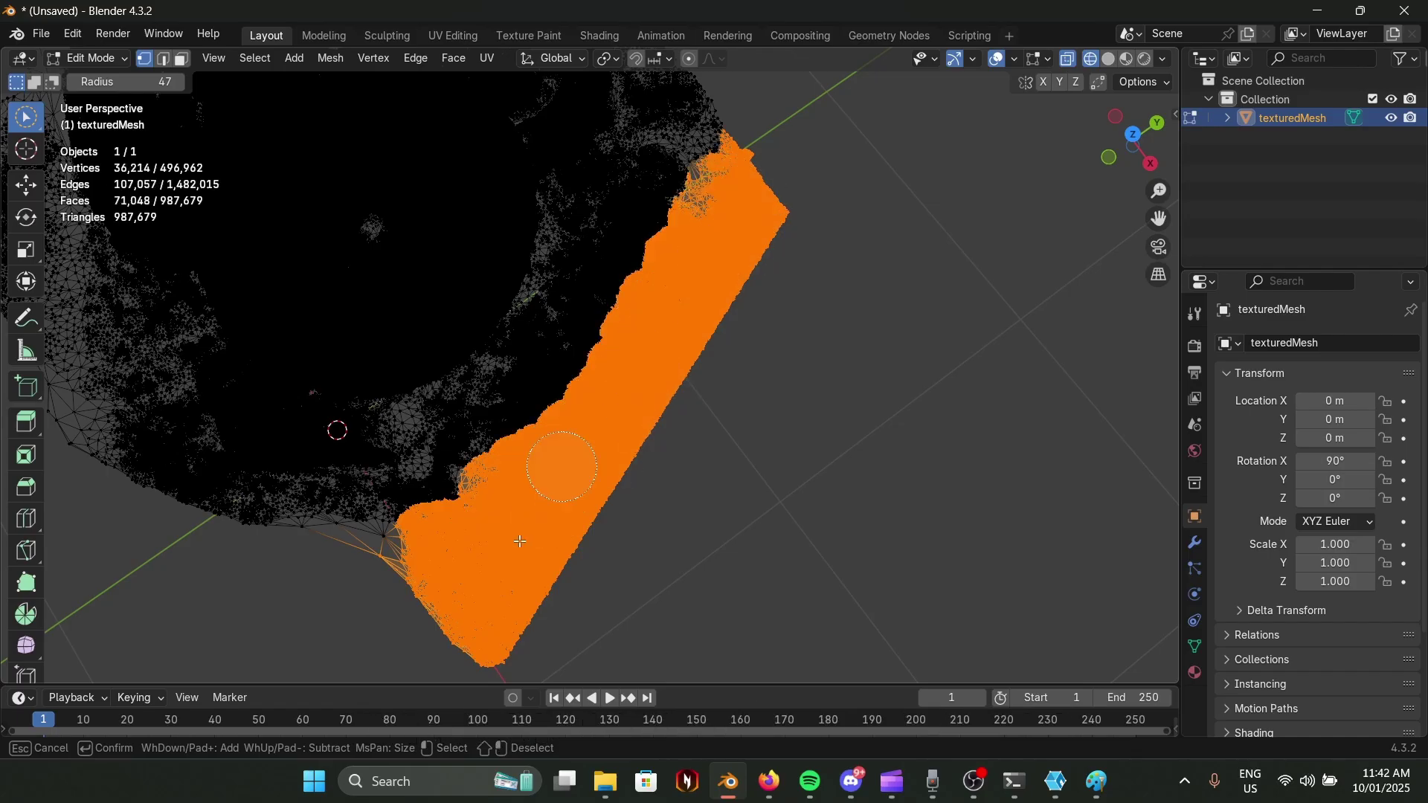
middle_click_drag(784, 230, 751, 437, "shift")
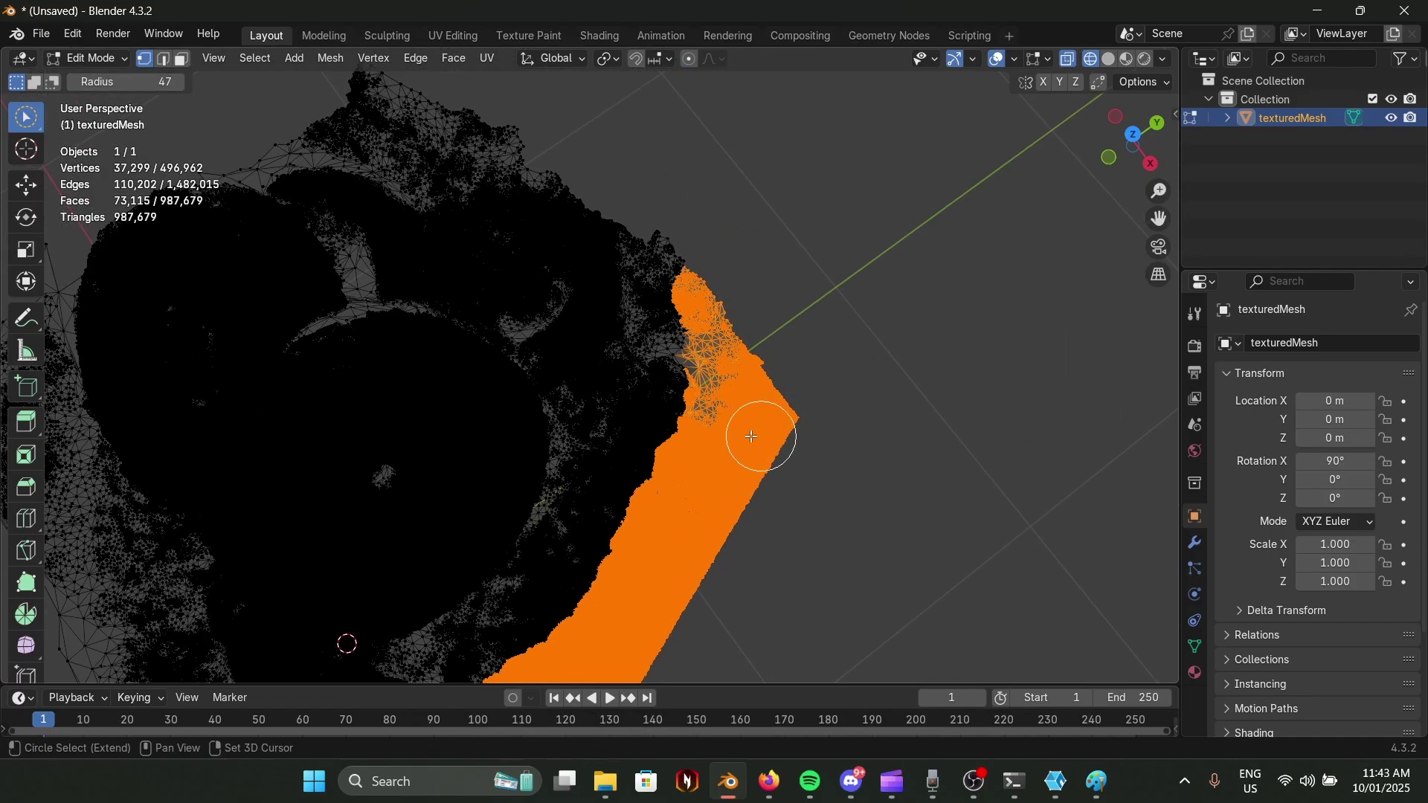
left_click_drag(680, 358, 627, 205)
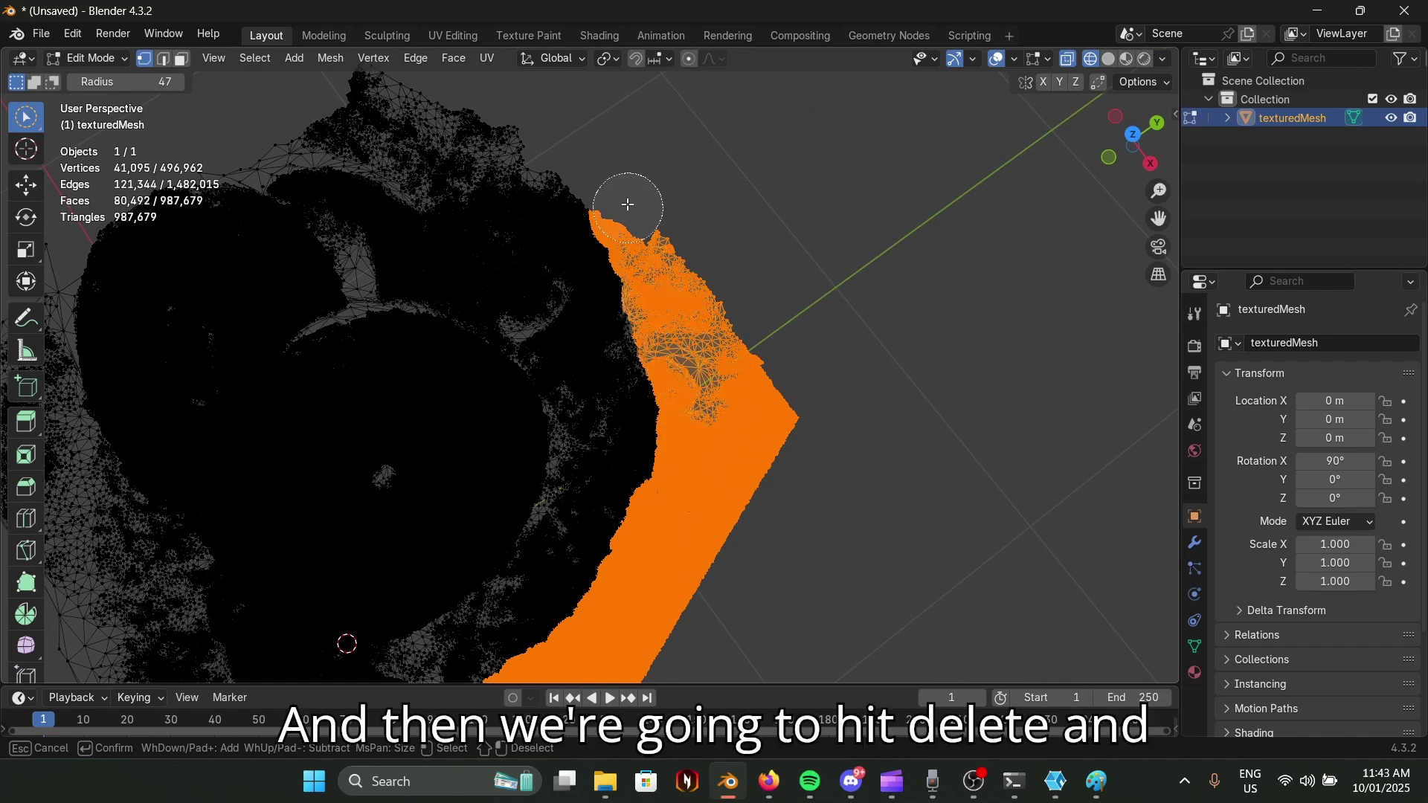
key("Delete")
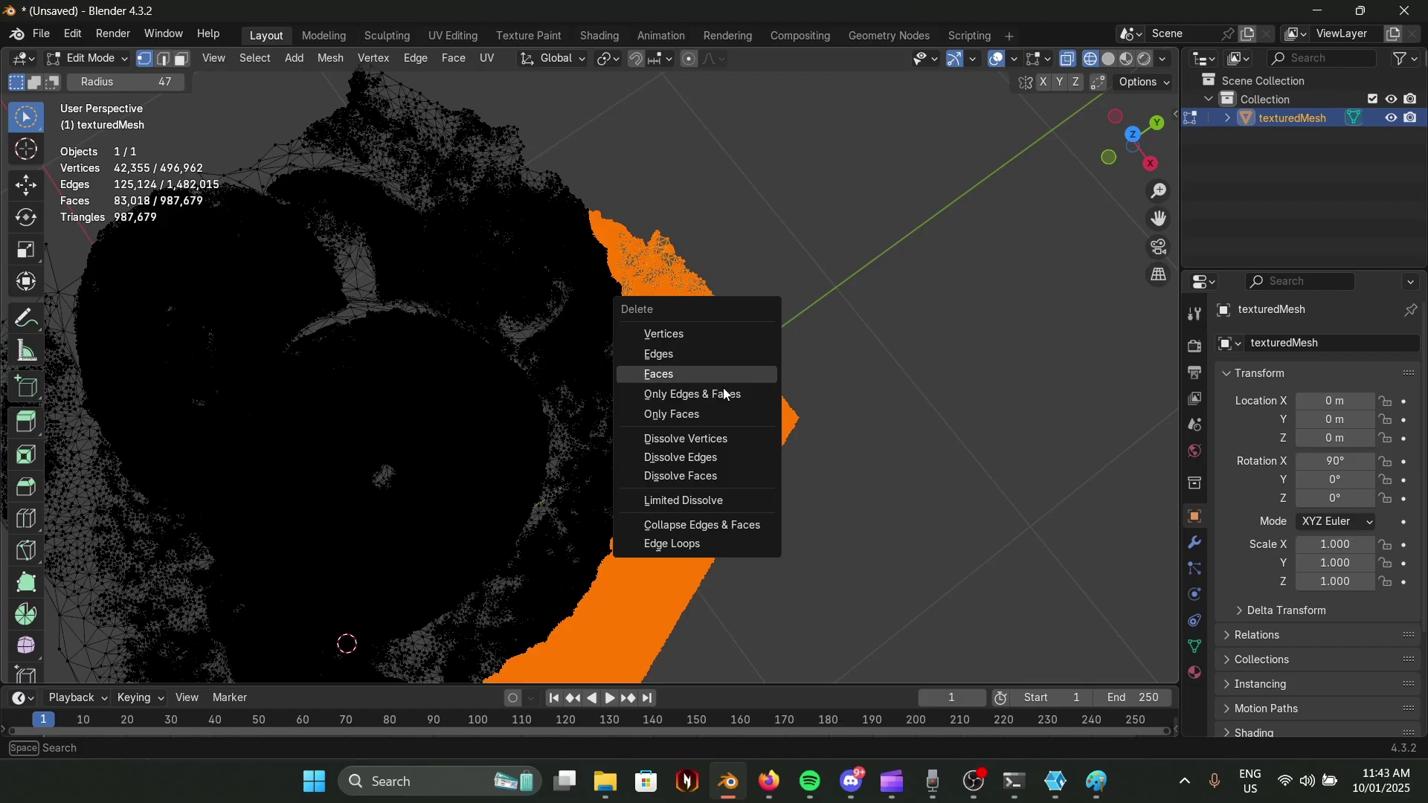
left_click(715, 374)
mouse_move(692, 364)
middle_mouse_down()
mouse_move(679, 424)
mouse_move(636, 359)
mouse_move(720, 357)
mouse_move(691, 381)
middle_mouse_up()
Switch to Material Preview, Tab back to Object Mode and orbit to view the whole tyre pile.
key("z")
key("2")
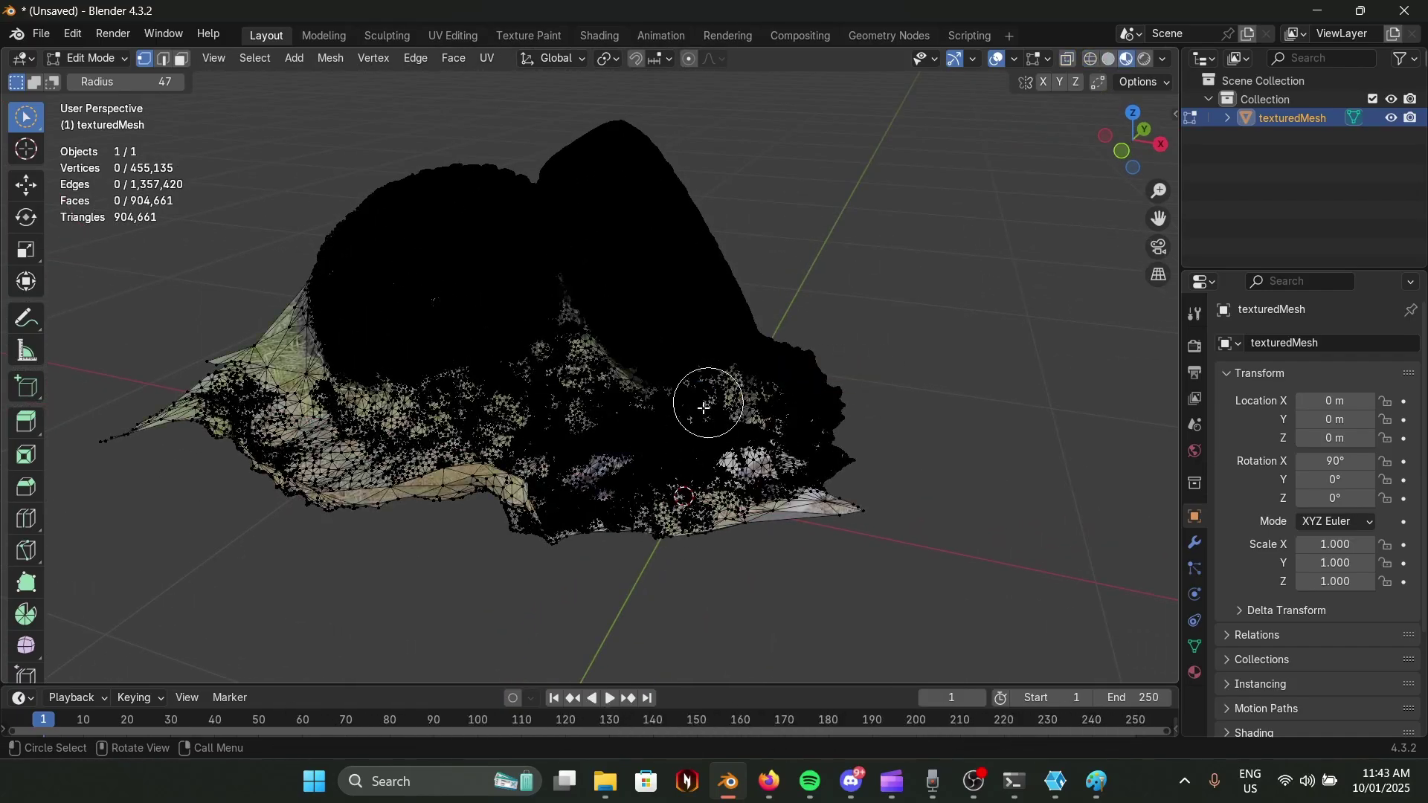
key("Tab")
mouse_move(670, 438)
middle_mouse_down()
mouse_move(749, 376)
mouse_move(680, 494)
mouse_move(449, 341)
mouse_move(658, 328)
mouse_move(740, 297)
mouse_move(679, 358)
mouse_move(699, 341)
mouse_move(717, 352)
mouse_move(742, 345)
mouse_move(517, 351)
mouse_move(718, 345)
mouse_move(703, 361)
mouse_move(724, 355)
mouse_move(769, 406)
mouse_move(716, 466)
mouse_move(794, 408)
mouse_move(935, 374)
mouse_move(761, 354)
mouse_move(680, 400)
mouse_move(904, 422)
mouse_move(814, 430)
mouse_move(684, 391)
mouse_move(705, 497)
mouse_move(657, 425)
middle_mouse_up()
middle_click_drag(537, 354, 689, 320)
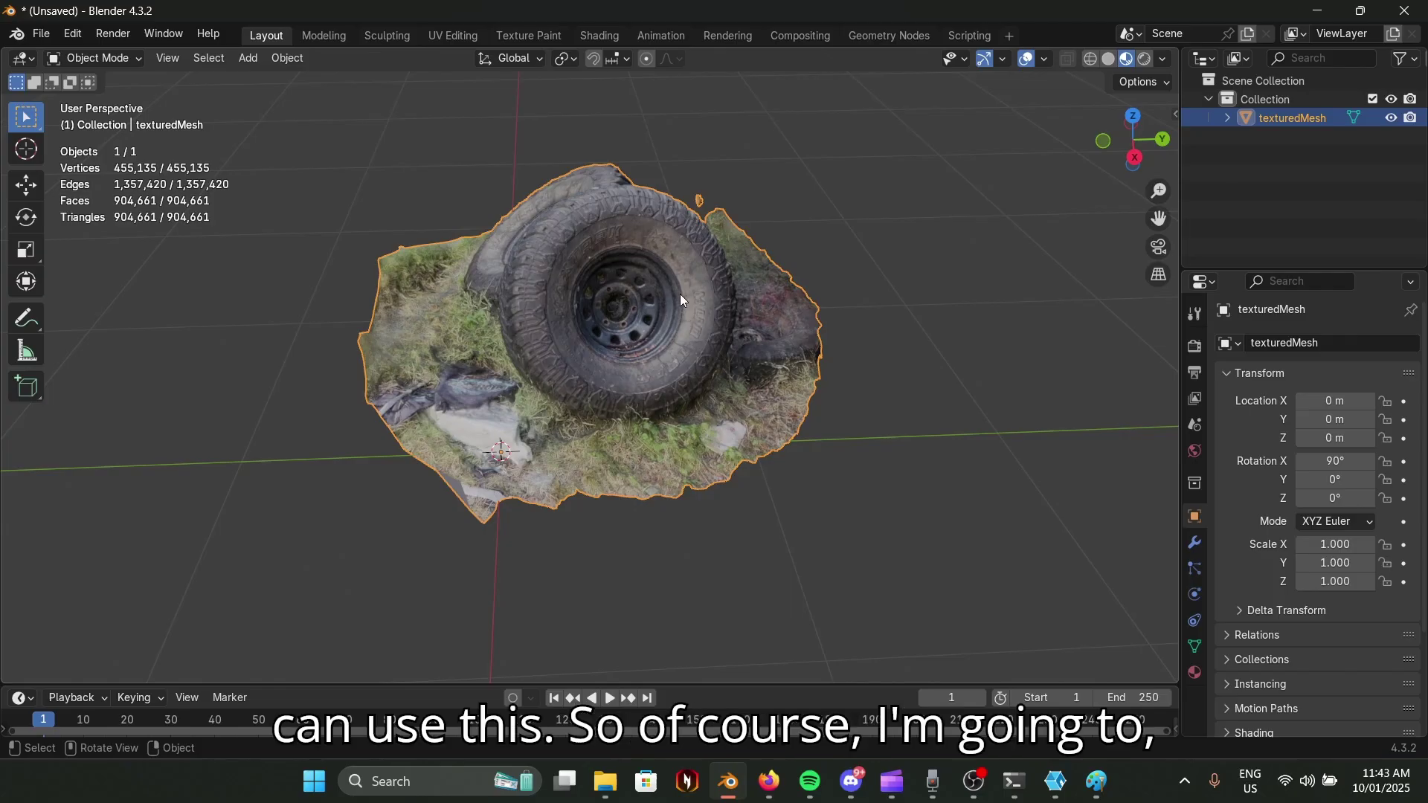
Switch the viewport to rendered EEVEE shading to preview the tyre scene's lighting.
middle_click_drag(680, 293, 802, 381)
left_click(1195, 346)
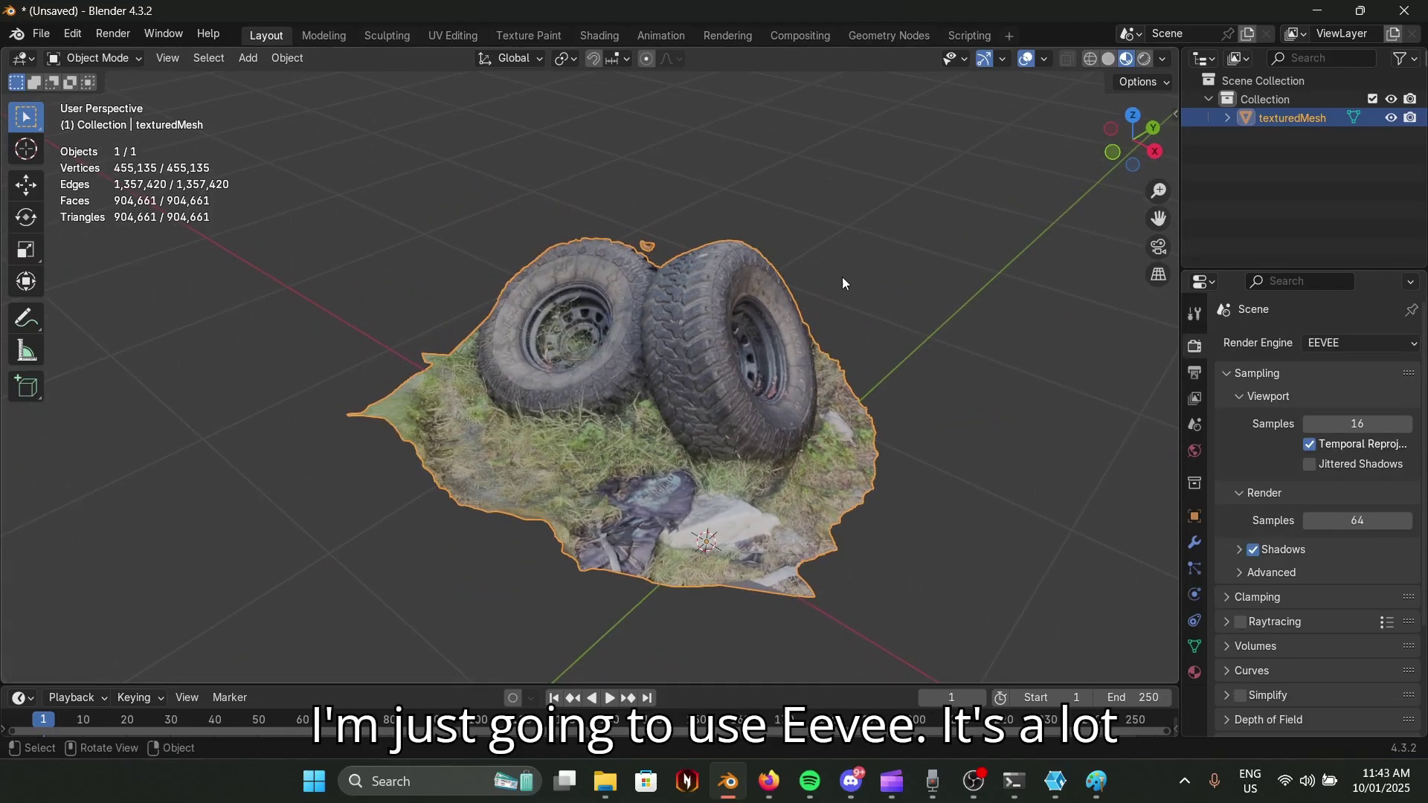
middle_click_drag(842, 277, 802, 365)
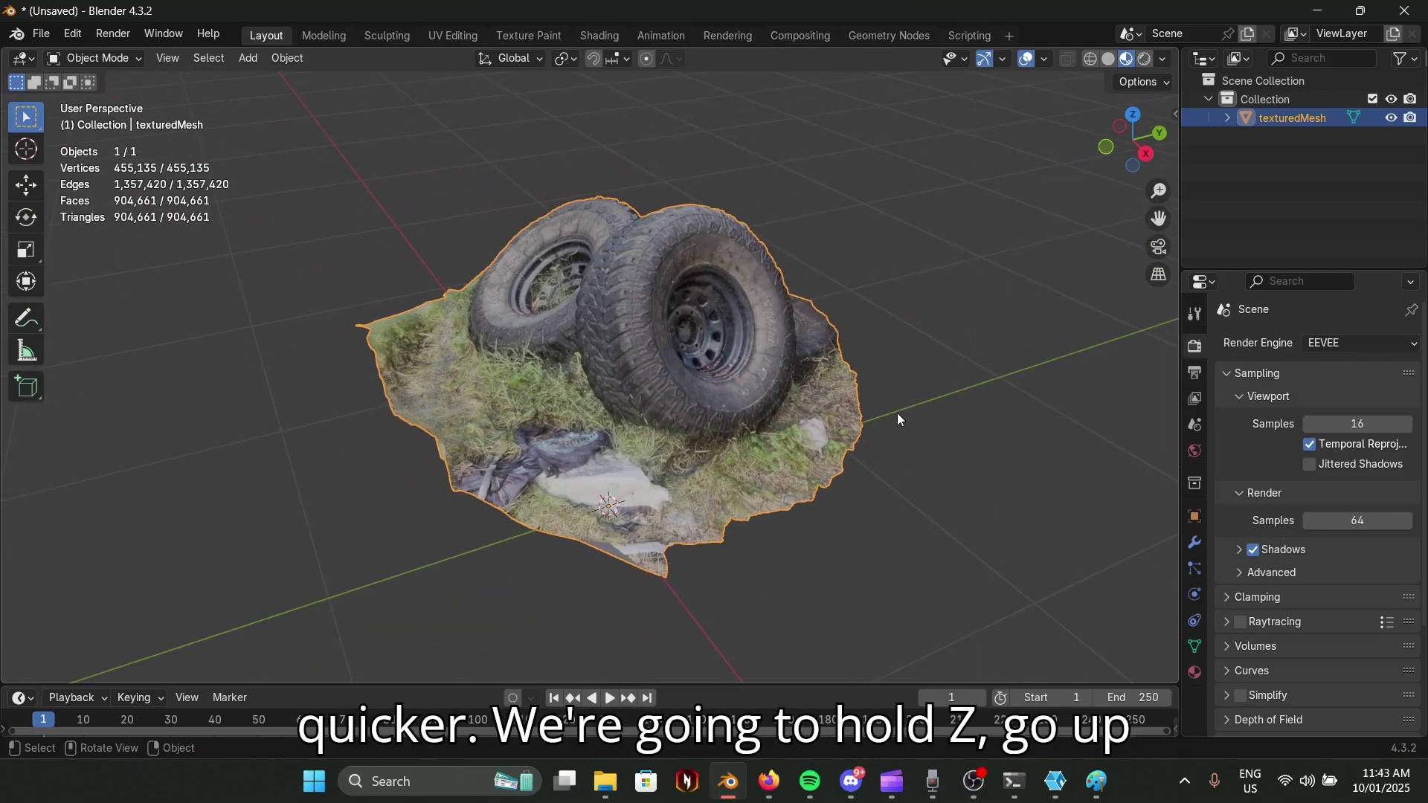
left_click(876, 296)
mouse_move(873, 309)
middle_mouse_down()
mouse_move(760, 381)
mouse_move(668, 319)
middle_mouse_up()
scroll(668, 318, "down", 5)
scroll(797, 399, "up", 6)
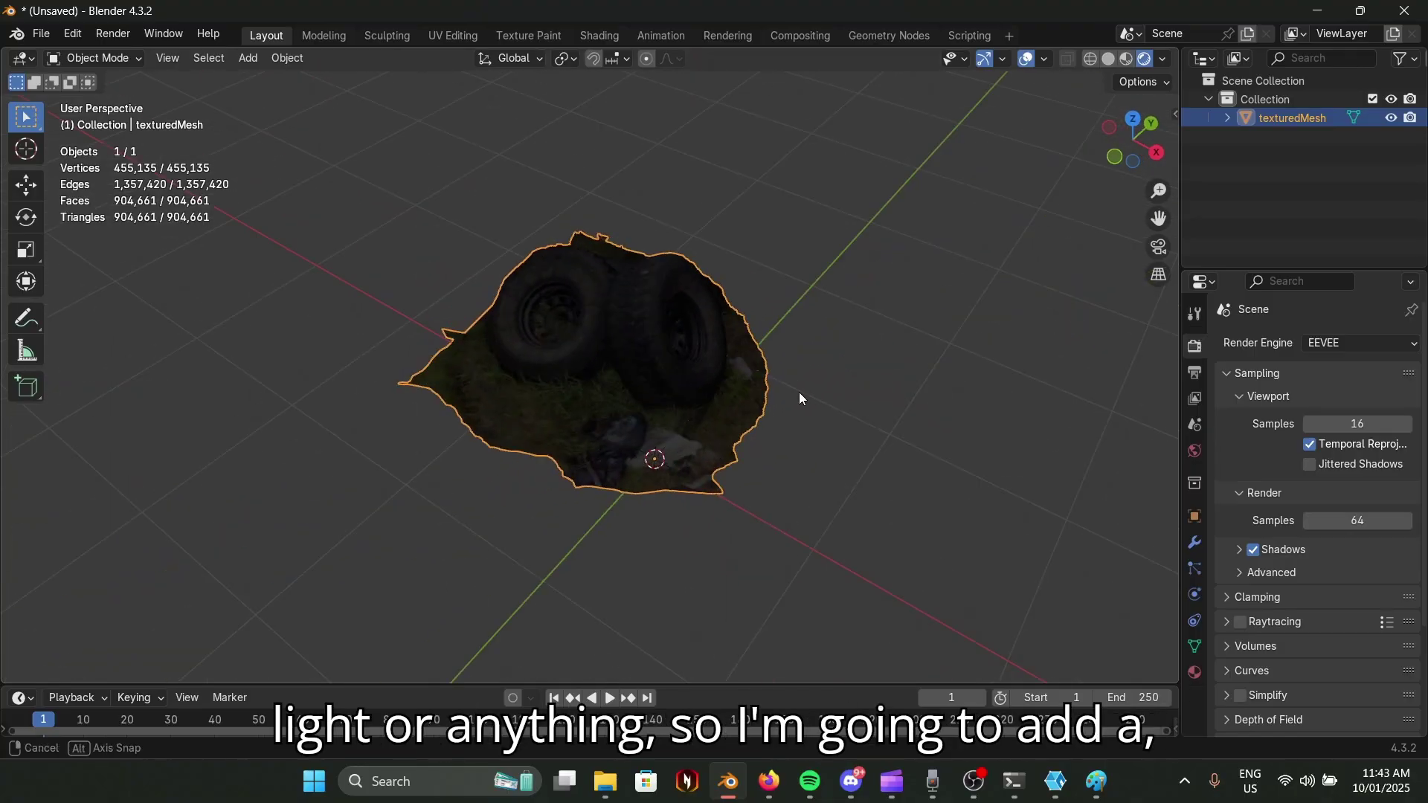
middle_click_drag(797, 365, 792, 431)
Add a point light to the scene from the Light menu.
key("shift+a")
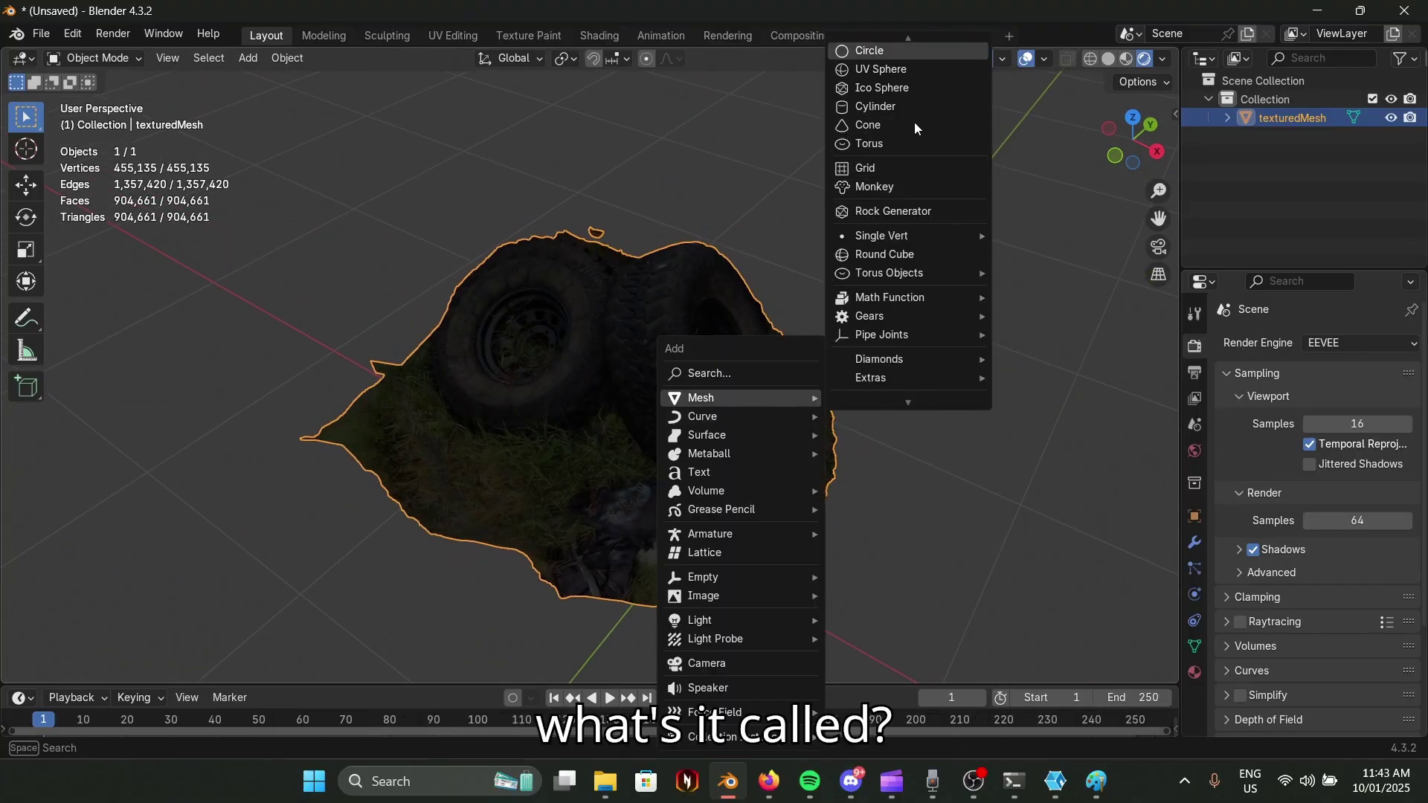
scroll(913, 122, "down", 1)
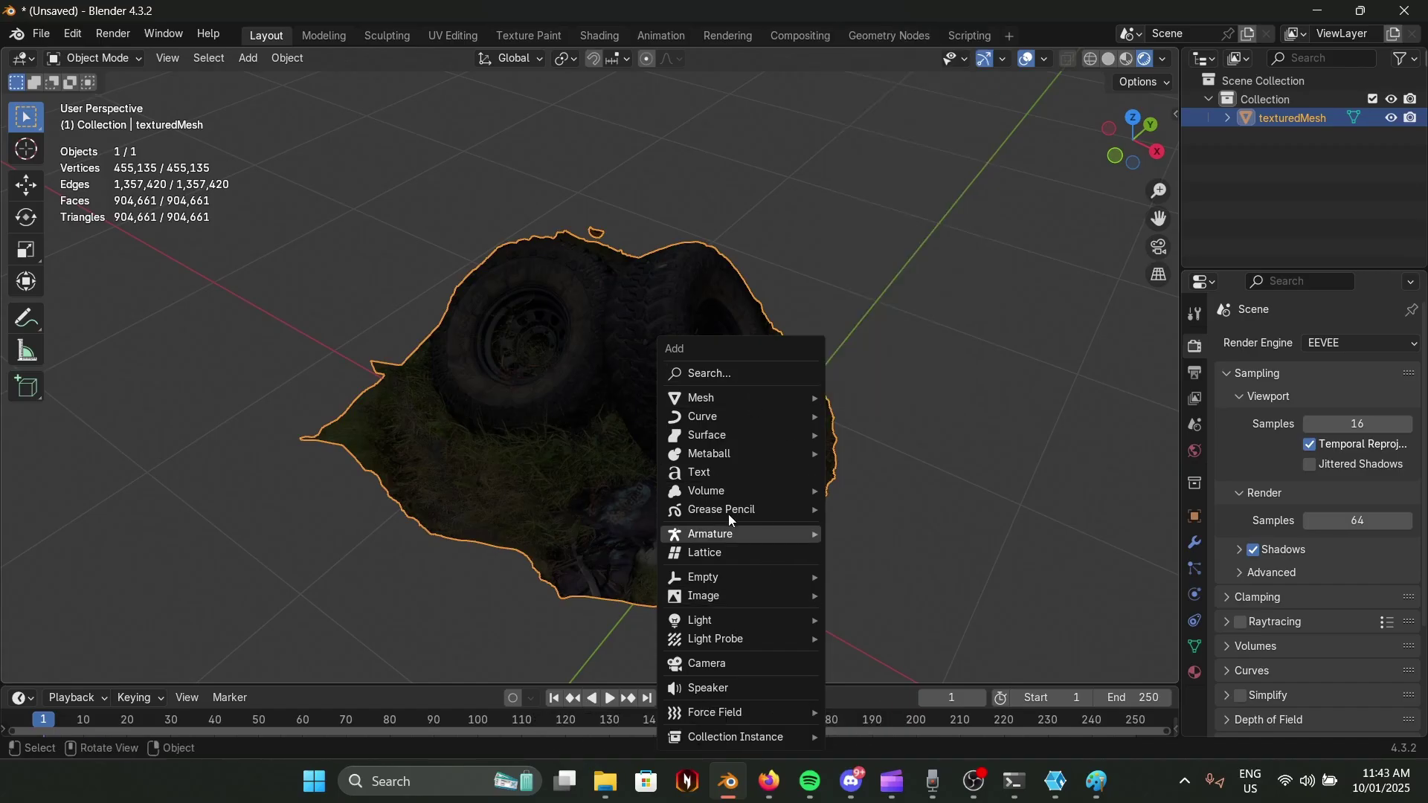
left_click(904, 622)
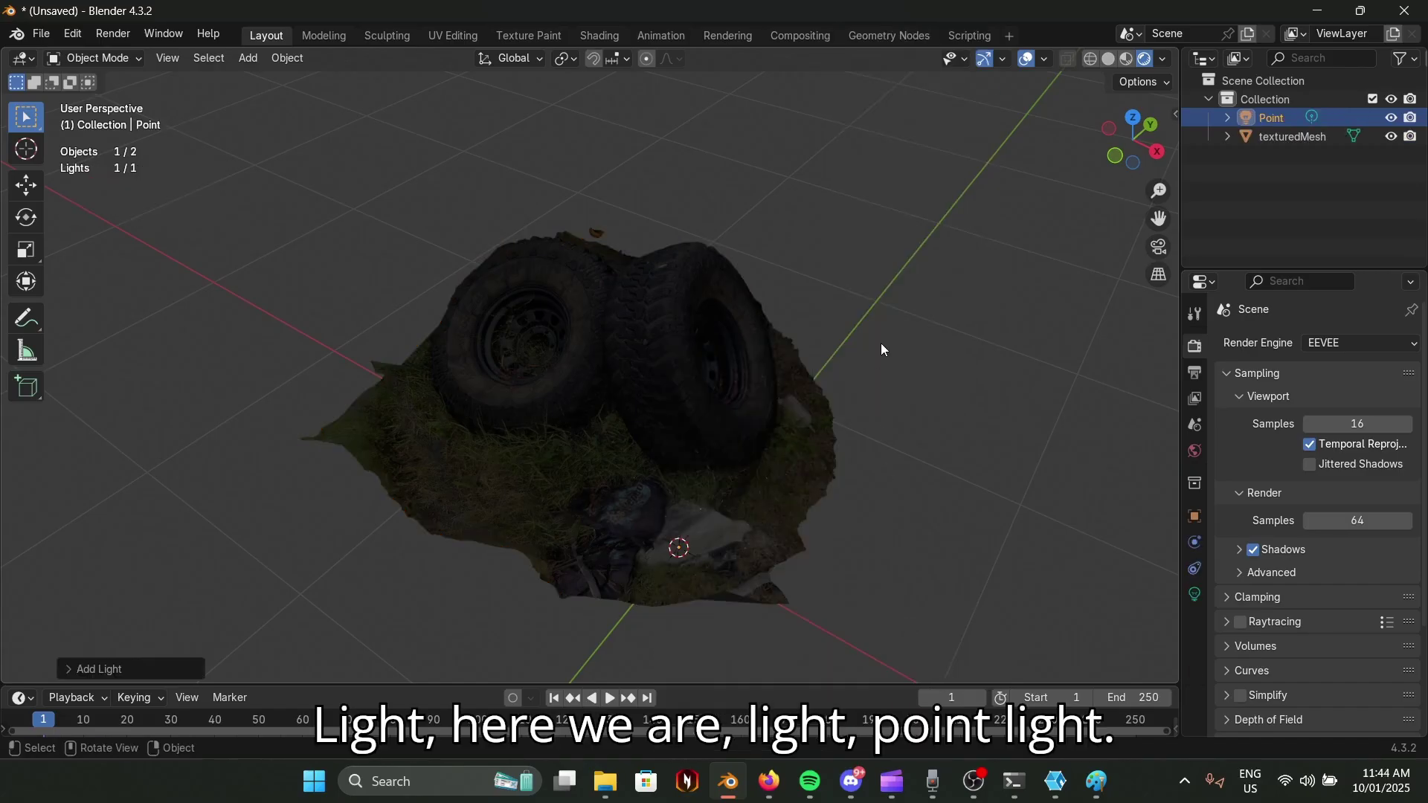
Move the point light around the tyres, repositioning it several times.
middle_click_drag(880, 342, 840, 372)
key("g")
left_click(911, 332)
key("g")
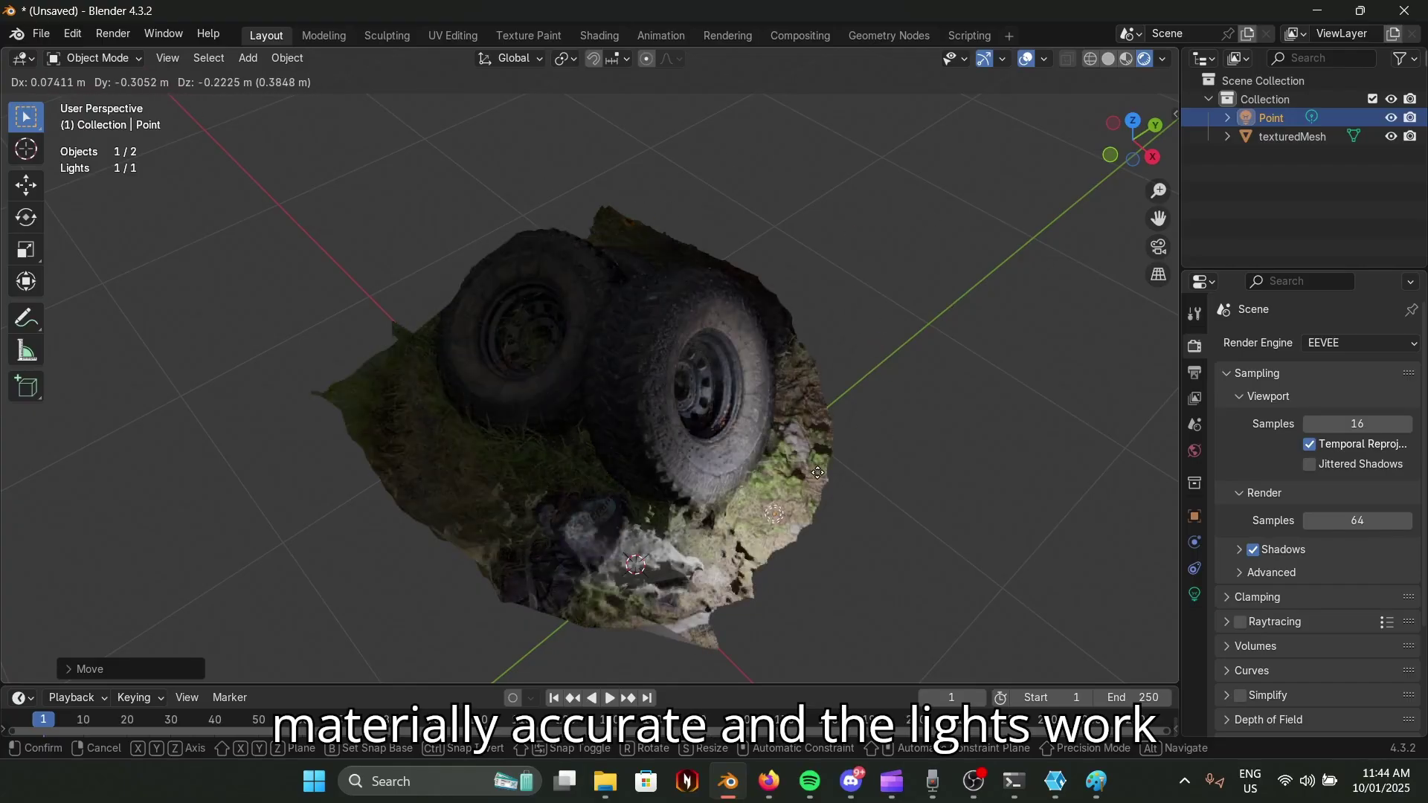
left_click(938, 294)
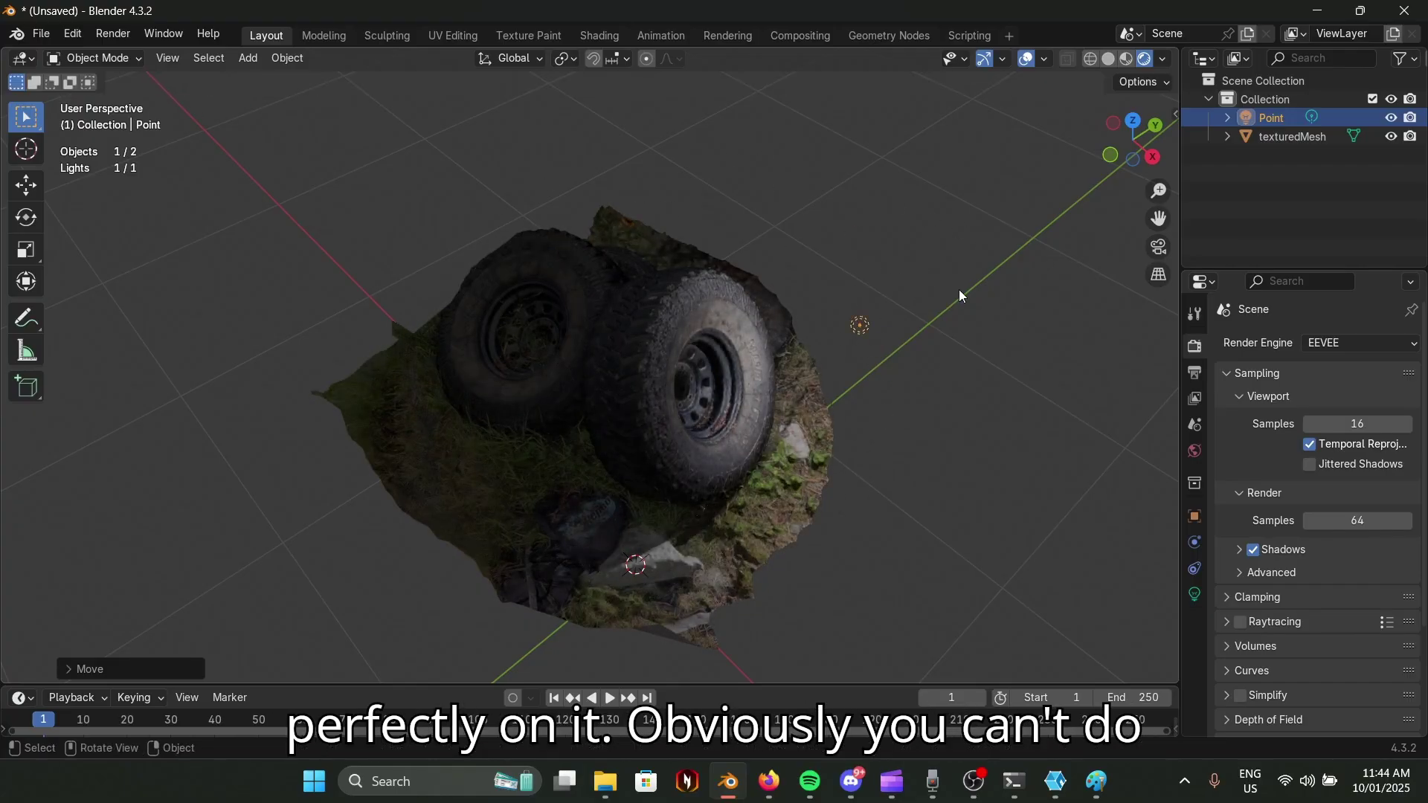
middle_click_drag(956, 293, 446, 312)
key("g")
left_click(571, 418)
Bring the point light in close above the front tyre's hub.
middle_click_drag(572, 417, 640, 417)
key("g")
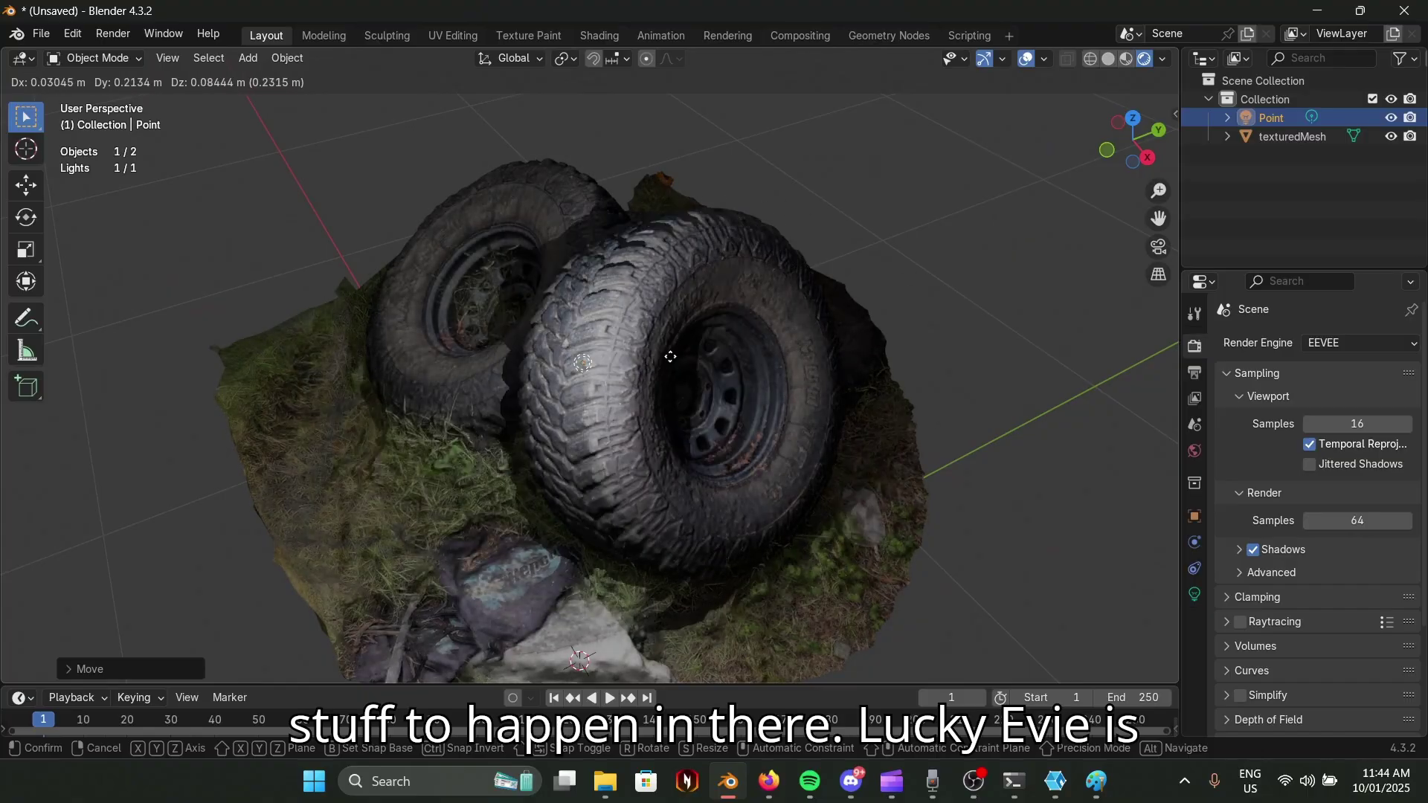
left_click(672, 289)
middle_click_drag(672, 288, 665, 382)
key("g")
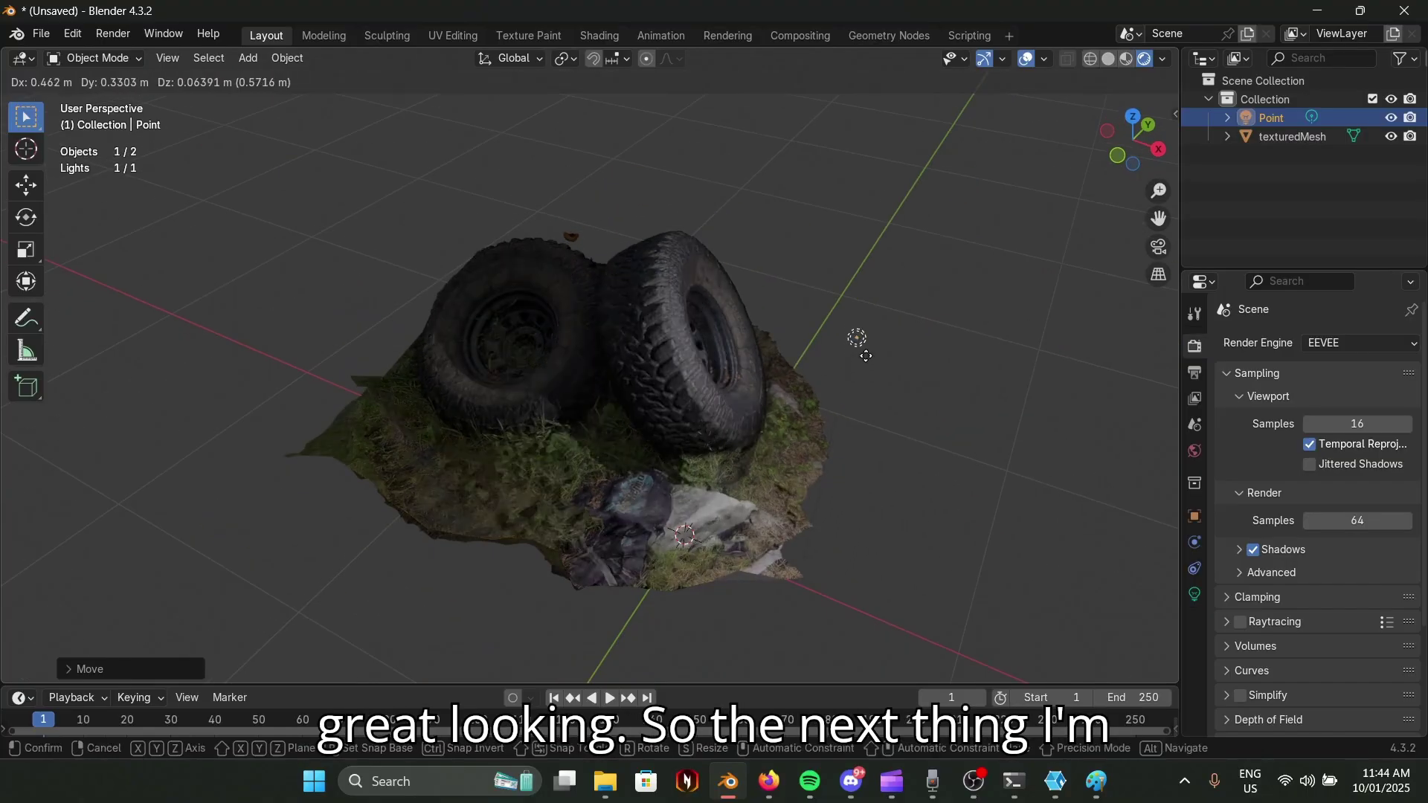
middle_click_drag(853, 333, 783, 332)
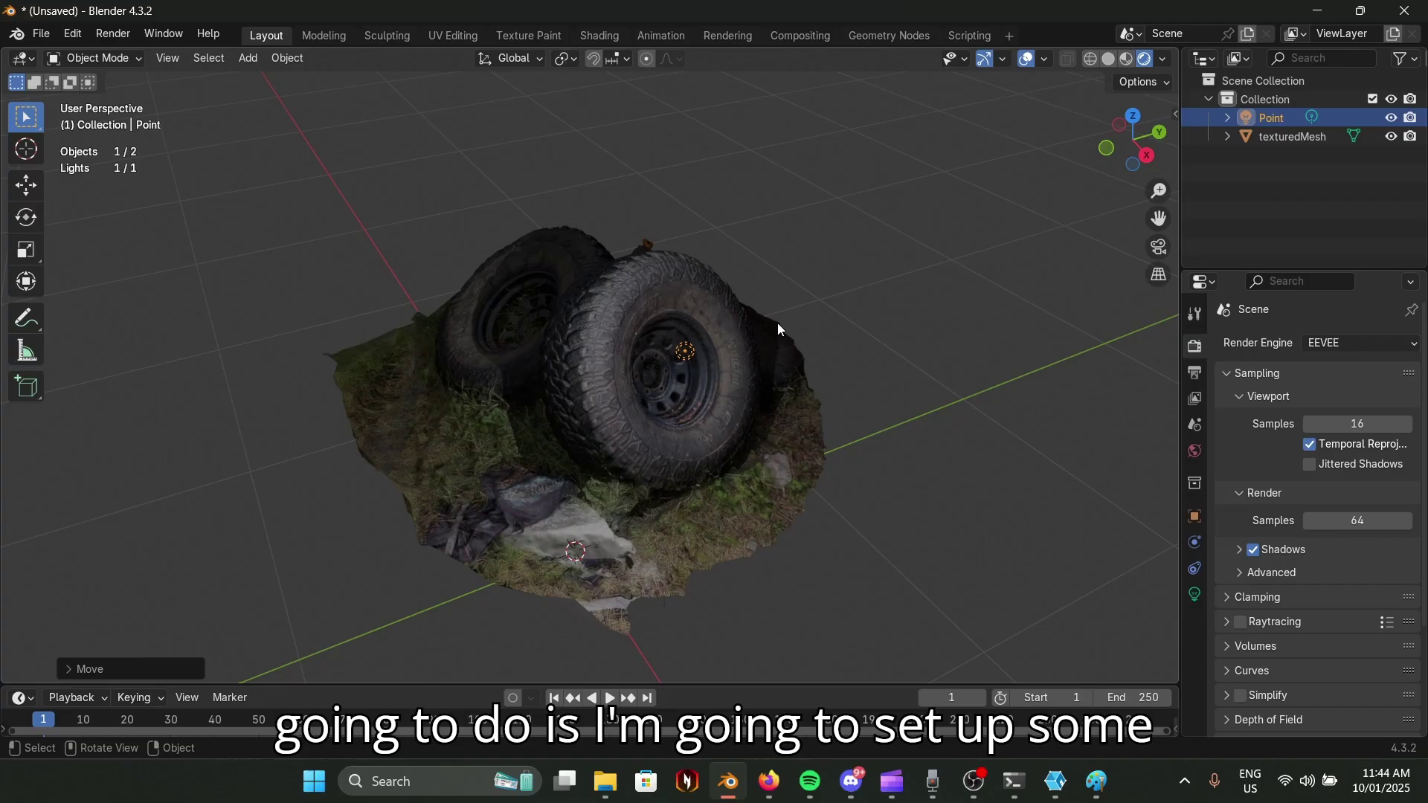
Set the tyre mesh's origin to its geometry centre.
left_click(577, 434)
middle_click_drag(577, 435, 658, 373)
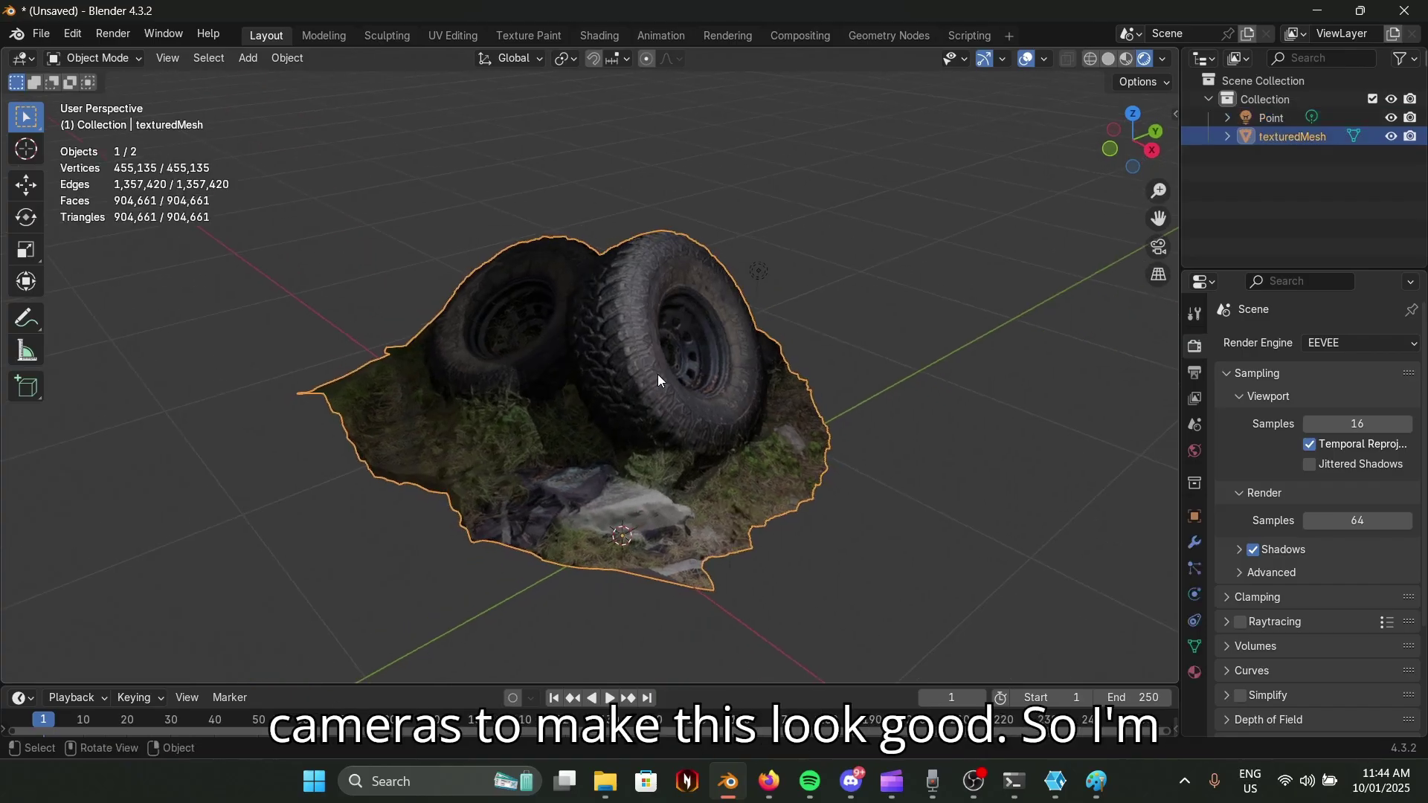
right_click(658, 374)
mouse_move(616, 446)
left_click(789, 475)
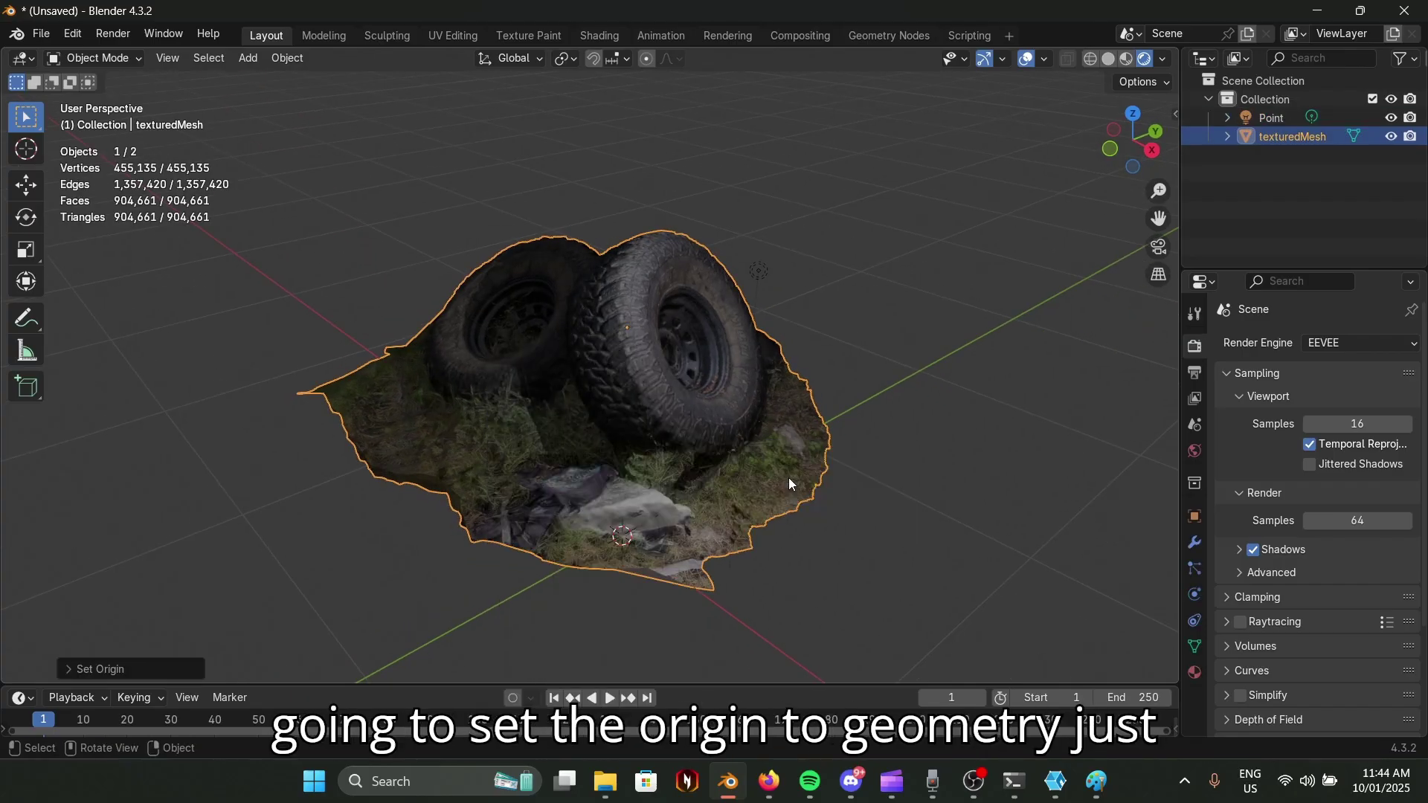
middle_click_drag(790, 483, 655, 421)
Snap the 3D cursor to the selected tyre mesh's origin.
key("shift+s")
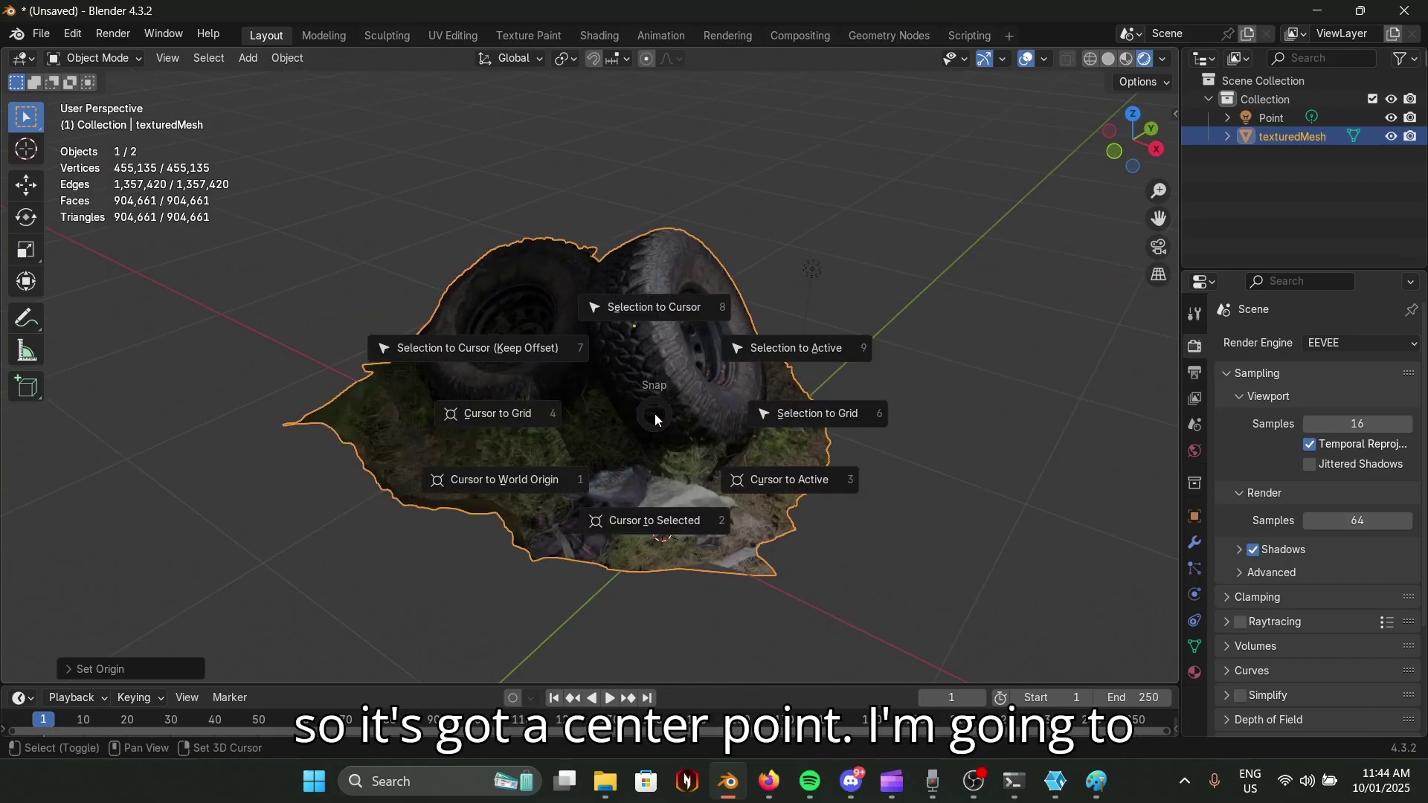
key("Escape")
key("shift+a")
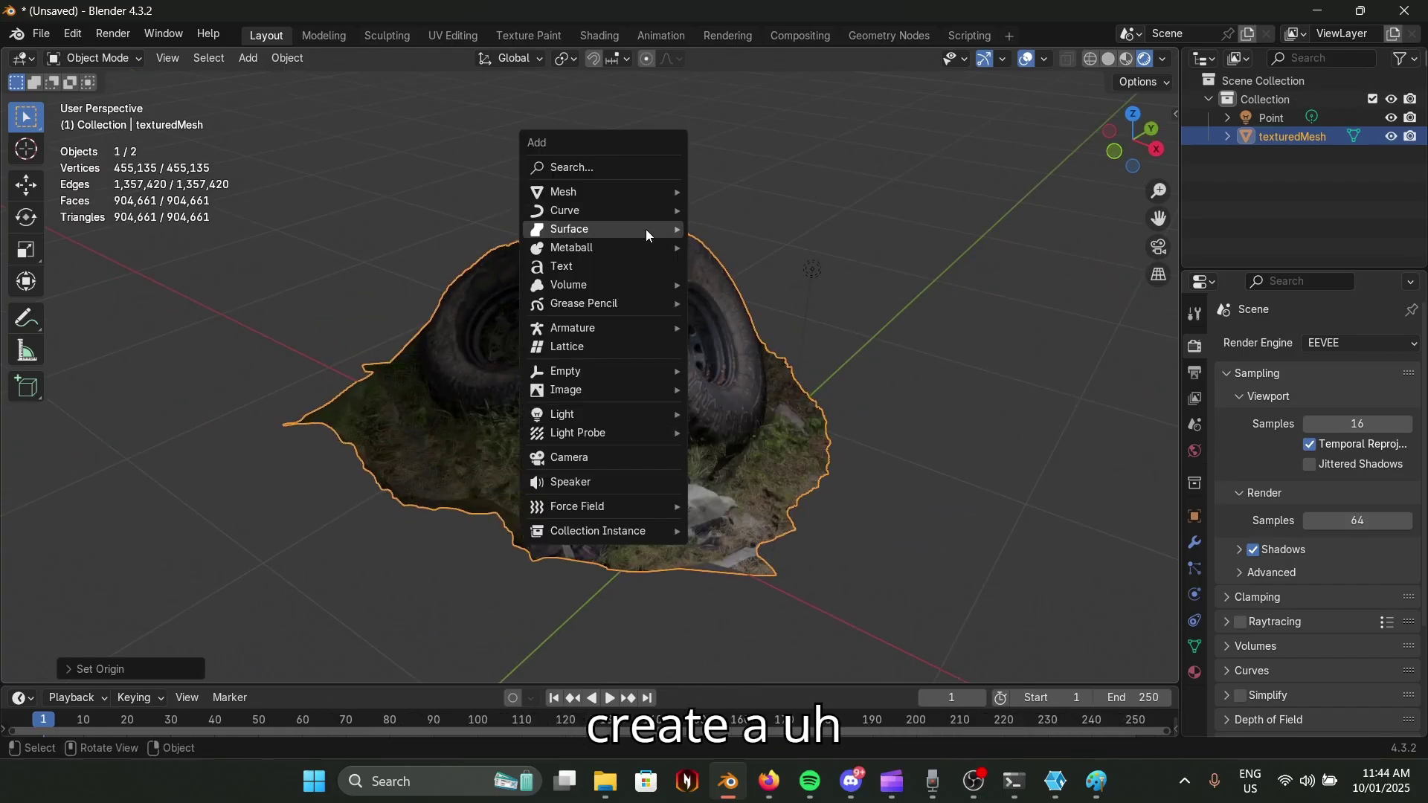
key("Escape")
key("shift+a")
key("Escape")
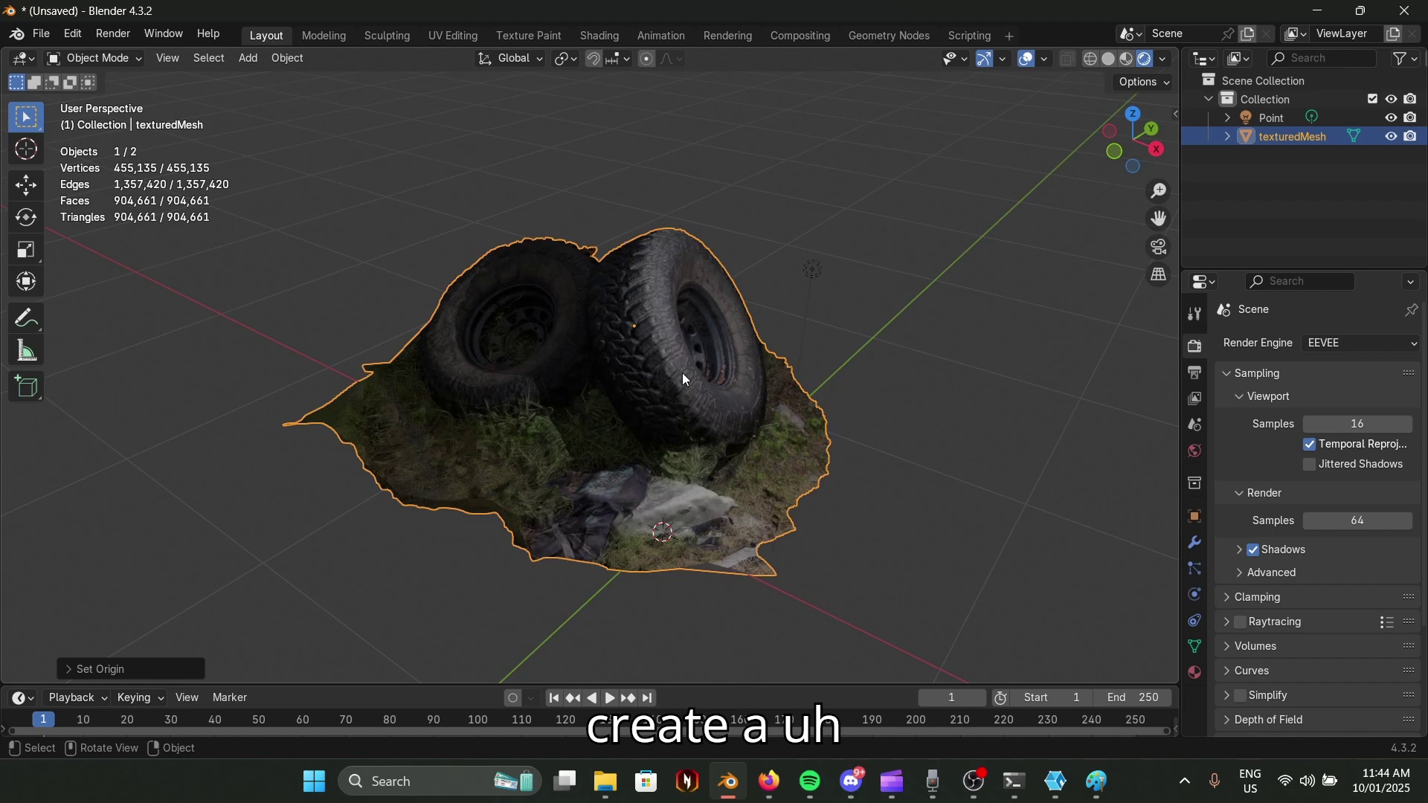
key("shift+s")
left_click(686, 489)
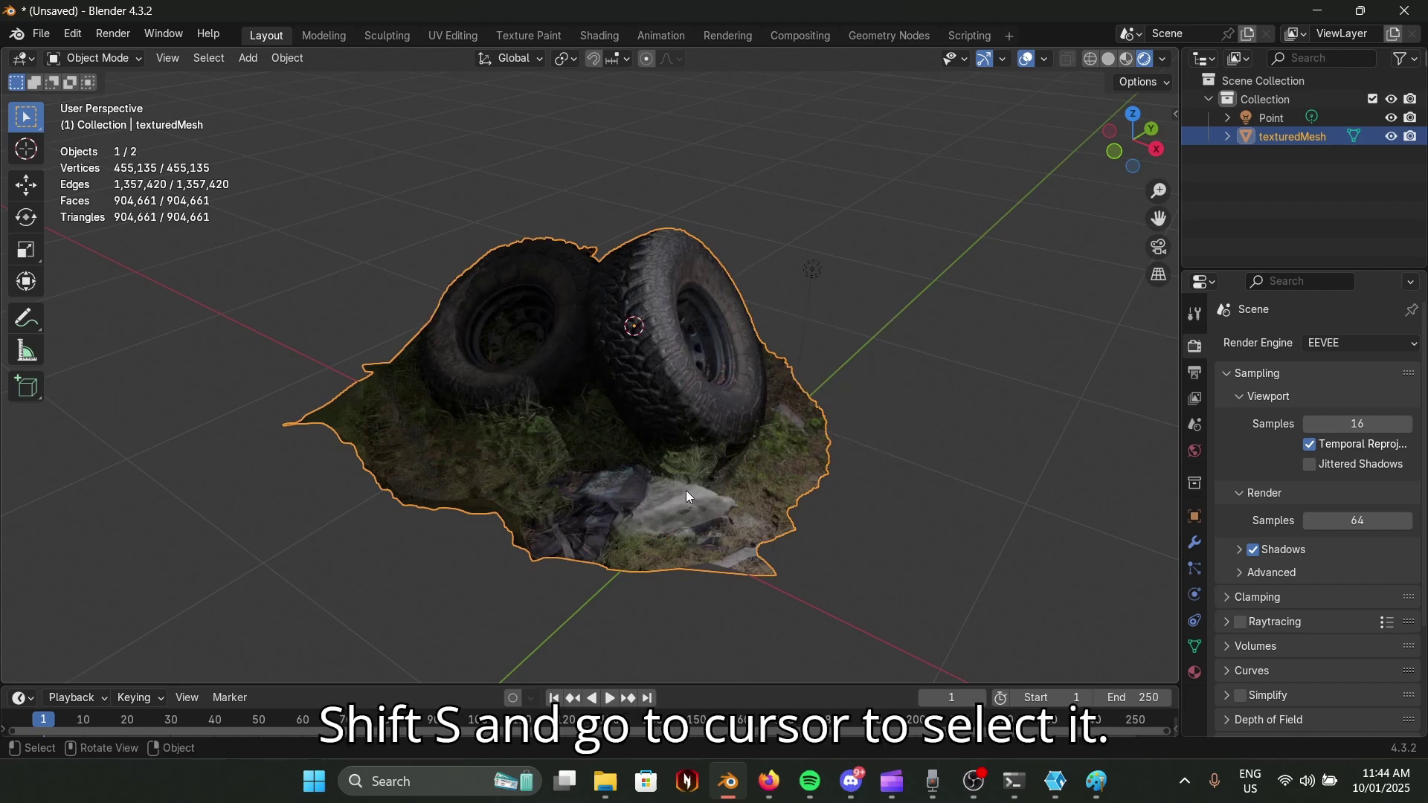
Add a Cube empty at the 3D cursor and scale it down.
middle_click_drag(689, 497, 636, 363)
key("shift+a")
mouse_move(593, 325)
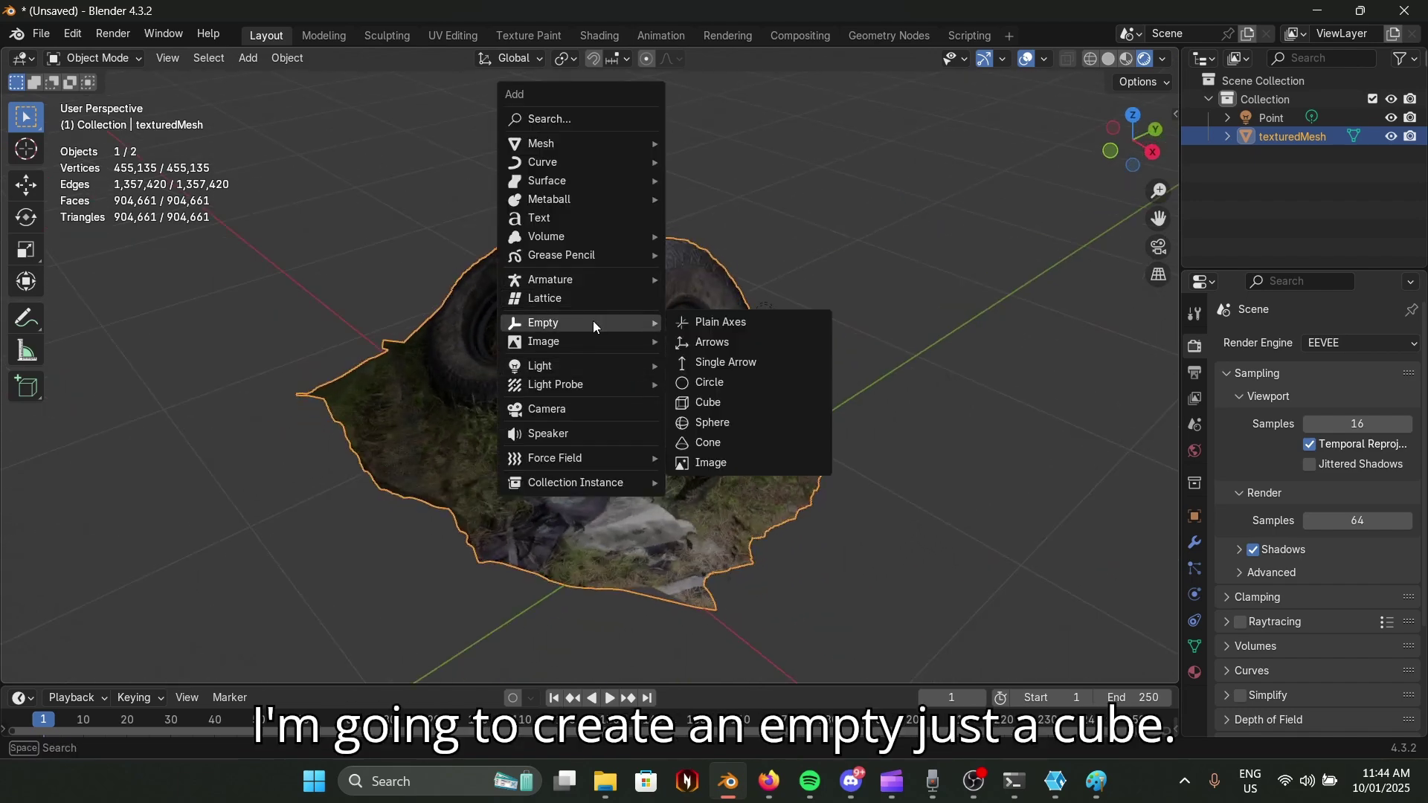
left_click(737, 405)
key("s")
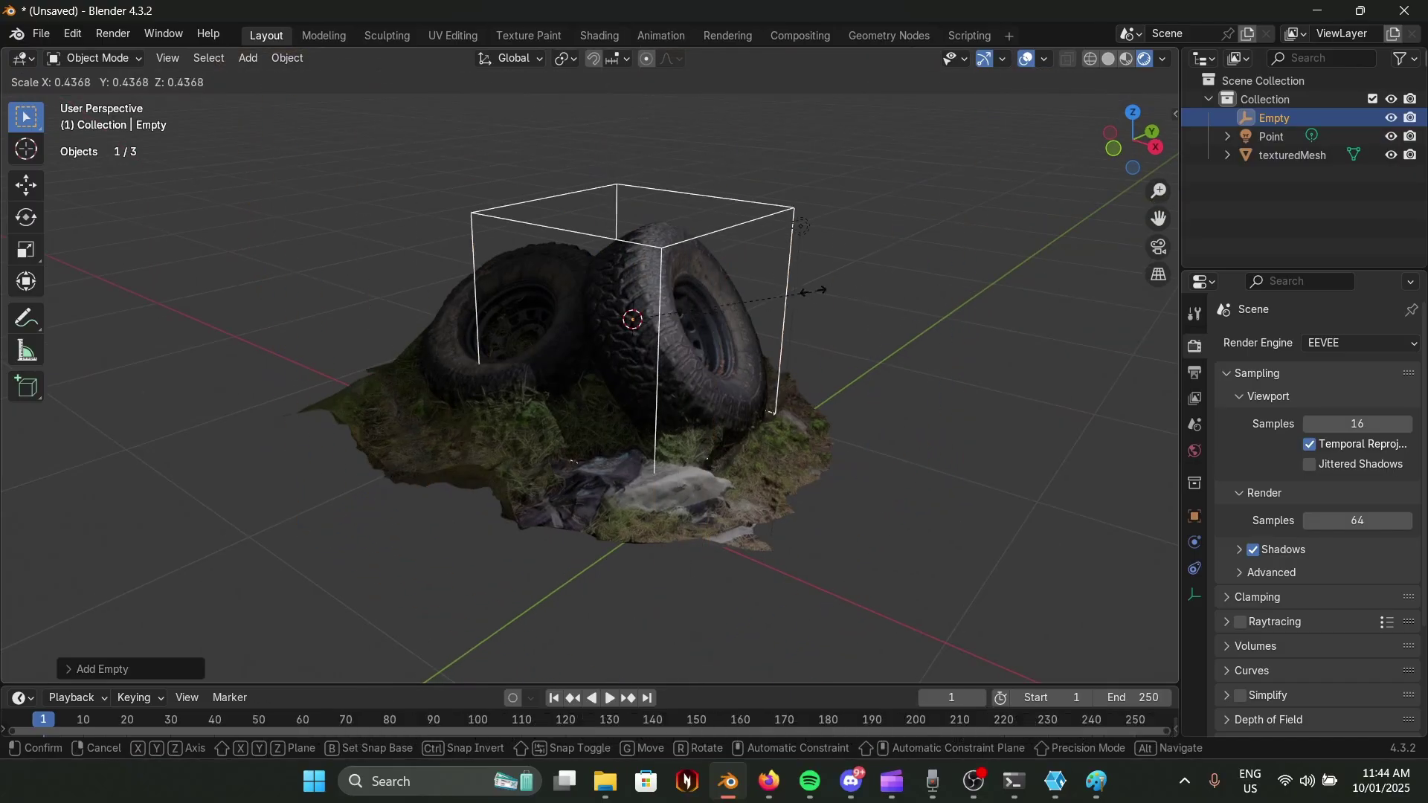
left_click(736, 306)
Add a camera and move it away from the tyres.
middle_click_drag(722, 318, 641, 310)
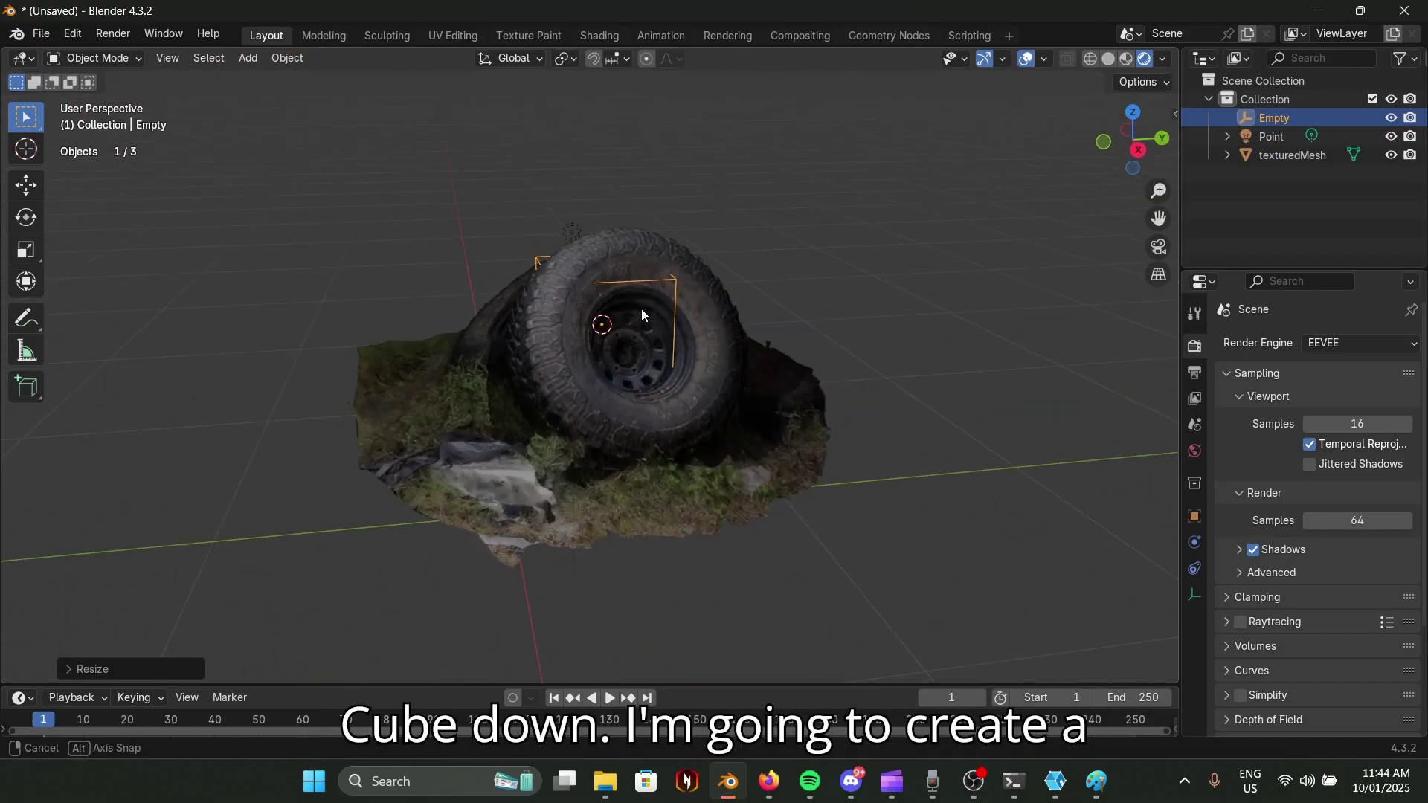
key("shift+a")
mouse_move(641, 310)
left_click(591, 394)
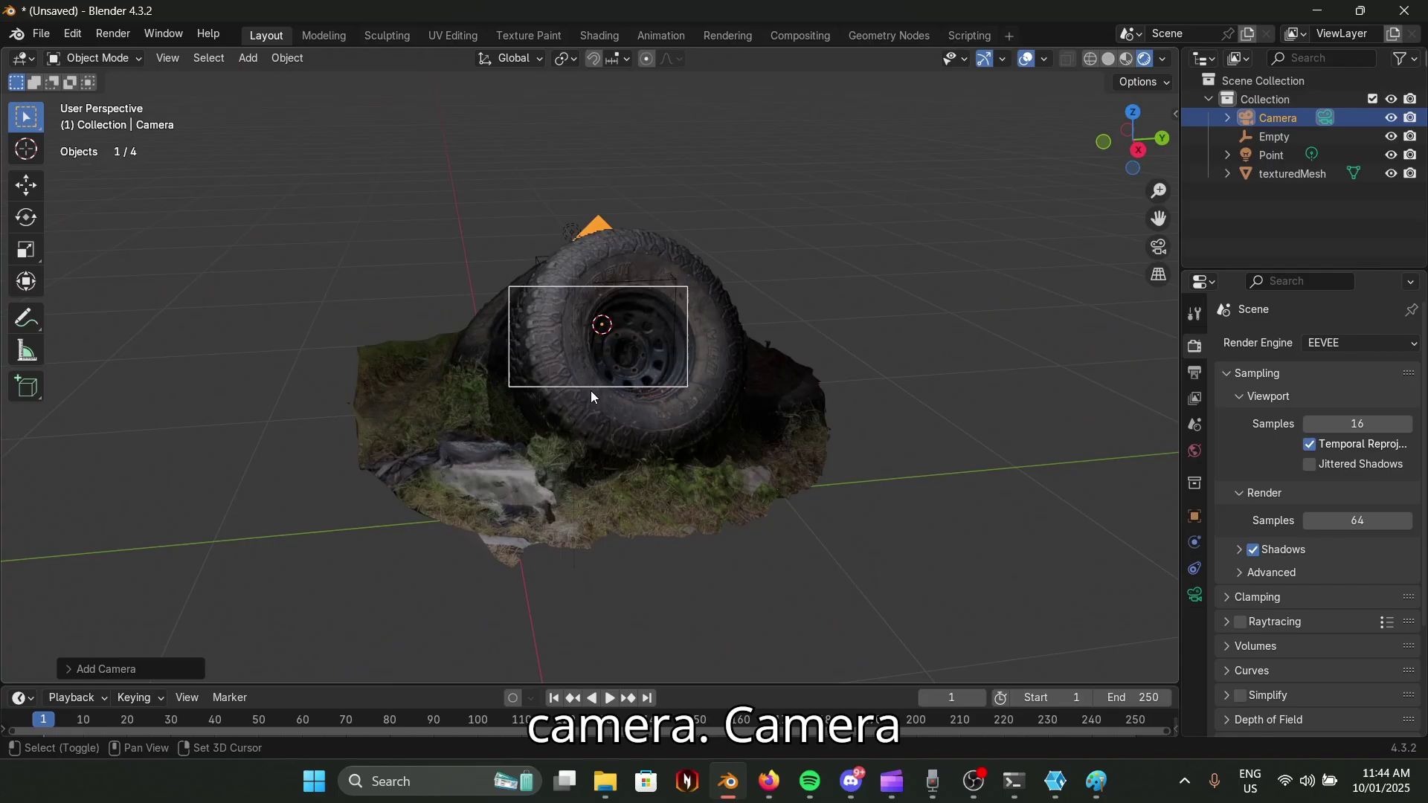
middle_click_drag(590, 391, 941, 341)
key("g")
left_click(247, 209)
middle_click_drag(247, 209, 420, 246)
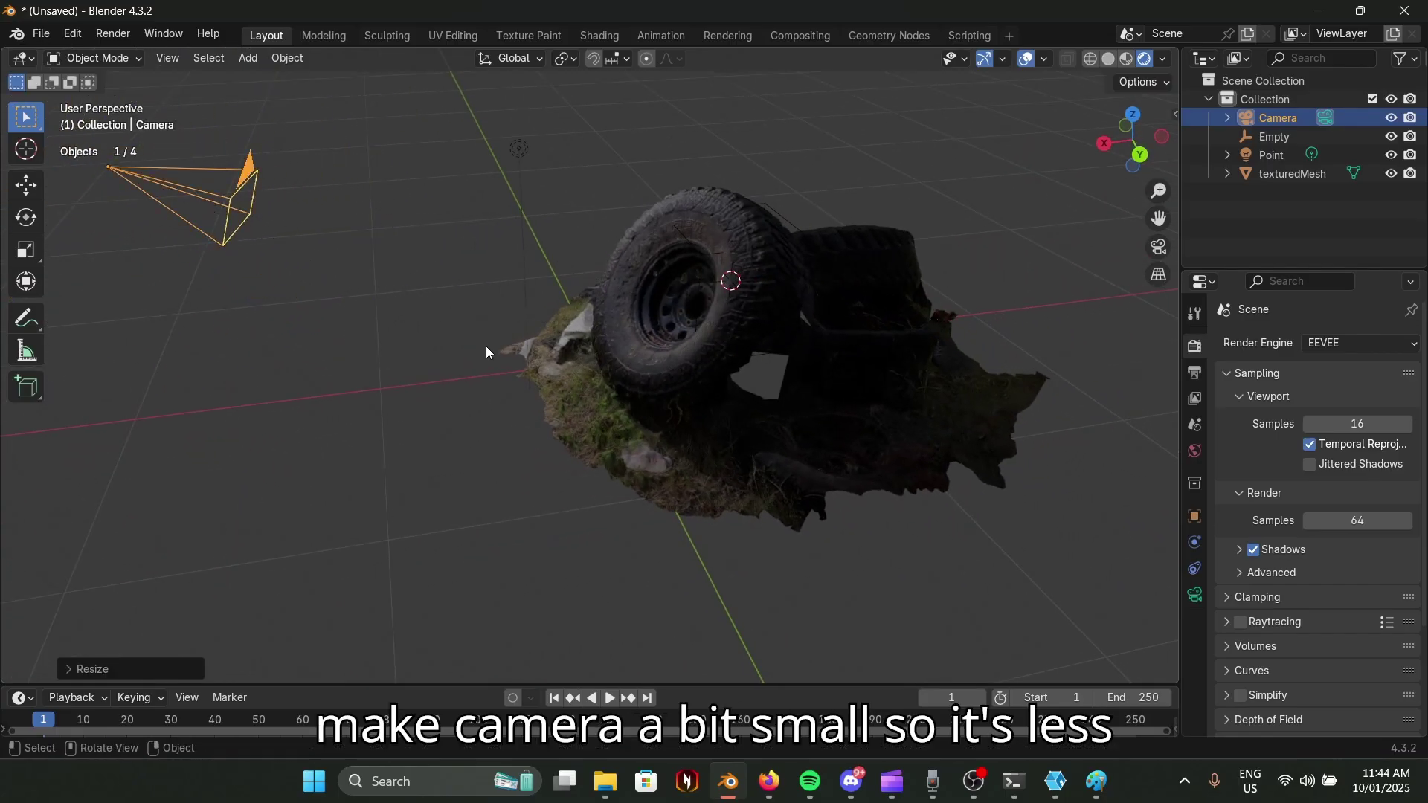
right_click(552, 321)
Look through the camera (Numpad 0) and move it to frame the front tyre.
key("KP_0")
key("g")
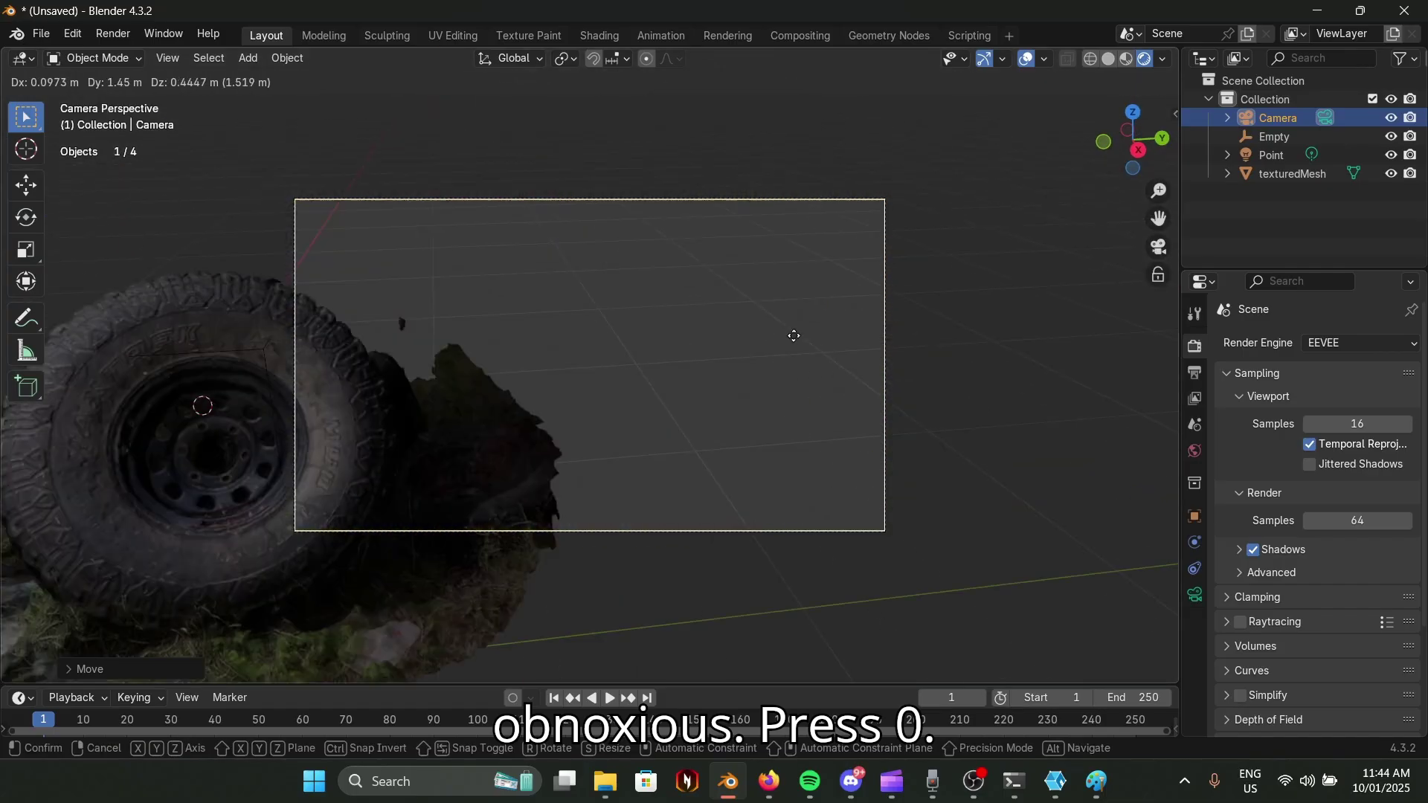
left_click(794, 331)
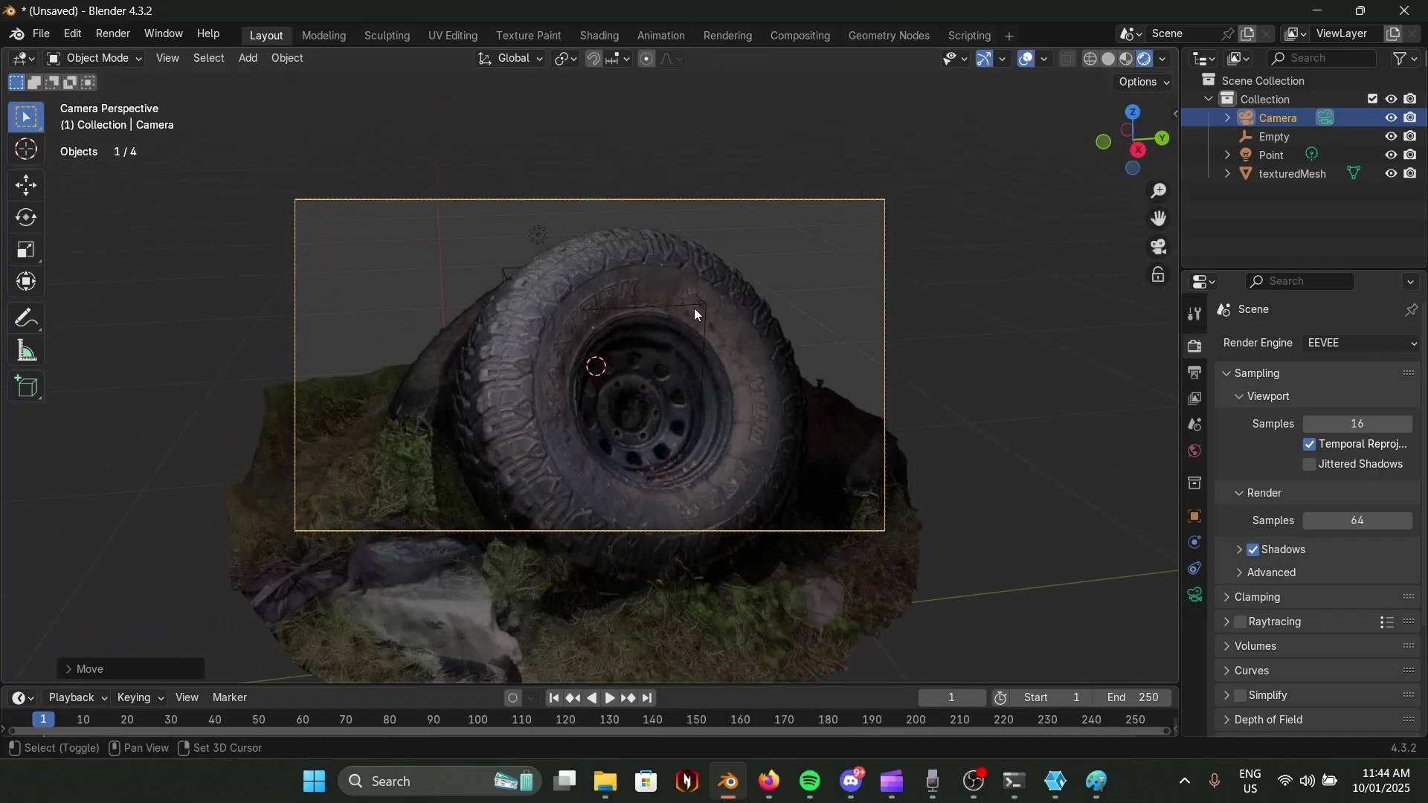
Parent the camera to the Empty with Object (Keep Transform).
middle_click_drag(694, 308, 768, 351)
left_click(641, 284, "shift")
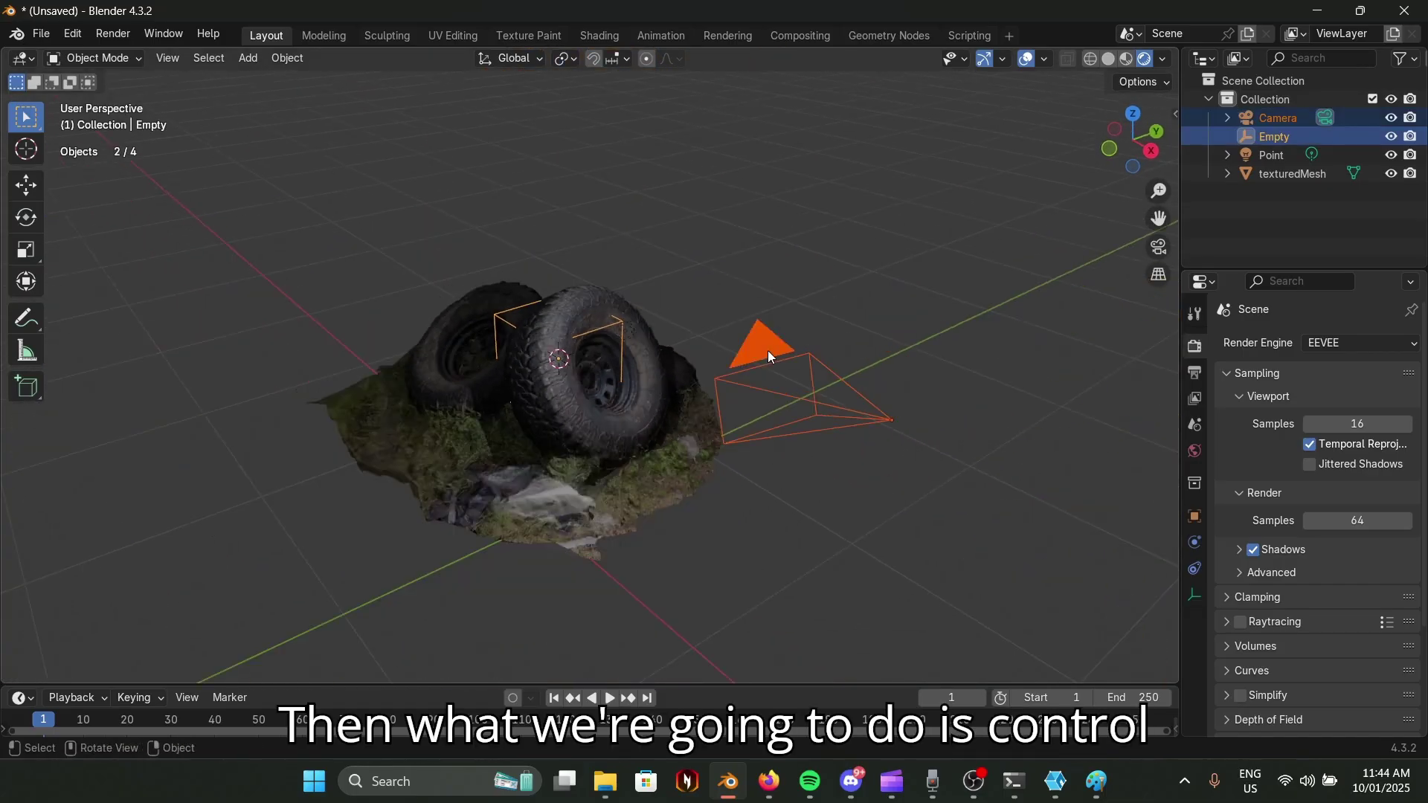
key("ctrl+p")
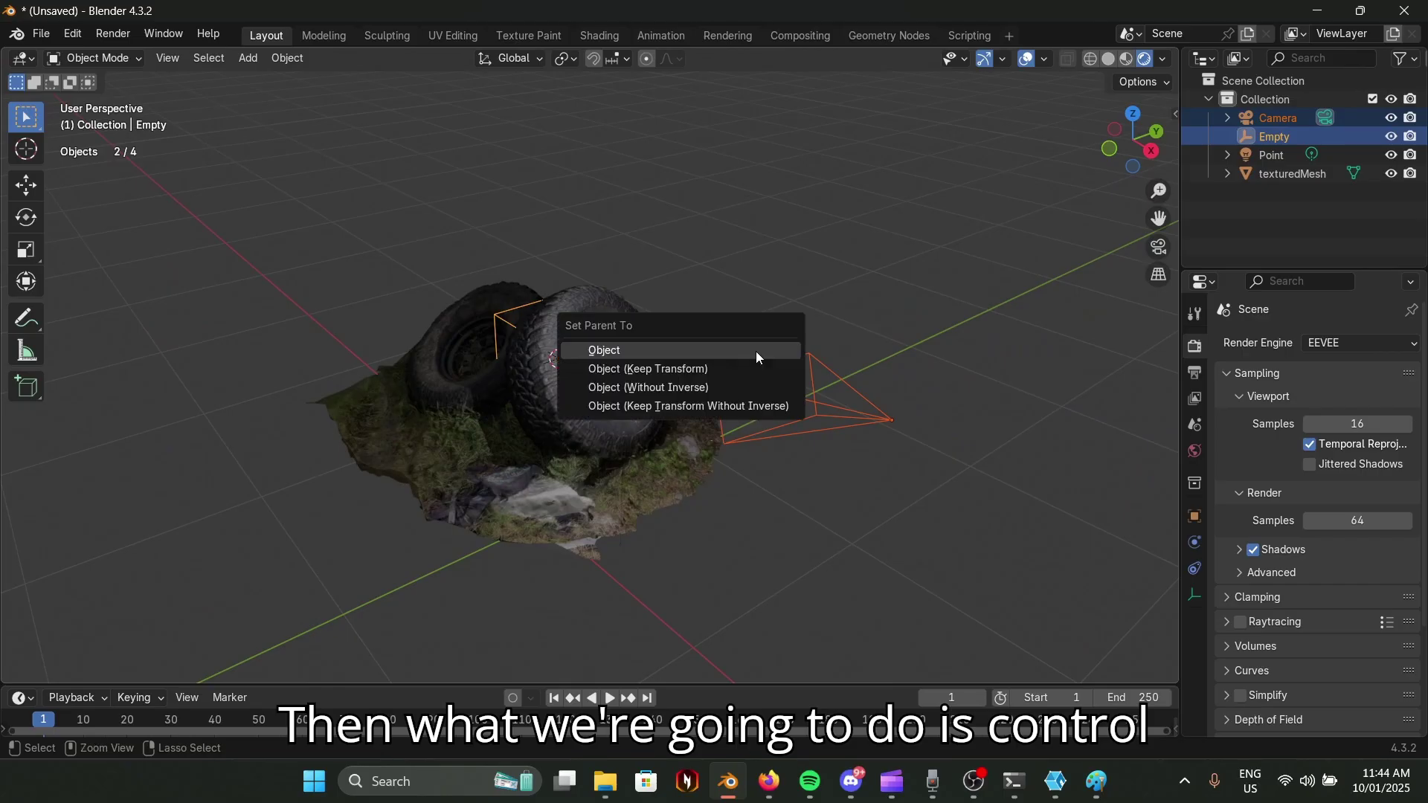
left_click(704, 369)
middle_click_drag(704, 369, 628, 325)
Rotate the Empty around Z and enlarge it so the camera frames the whole pile.
left_click(628, 324)
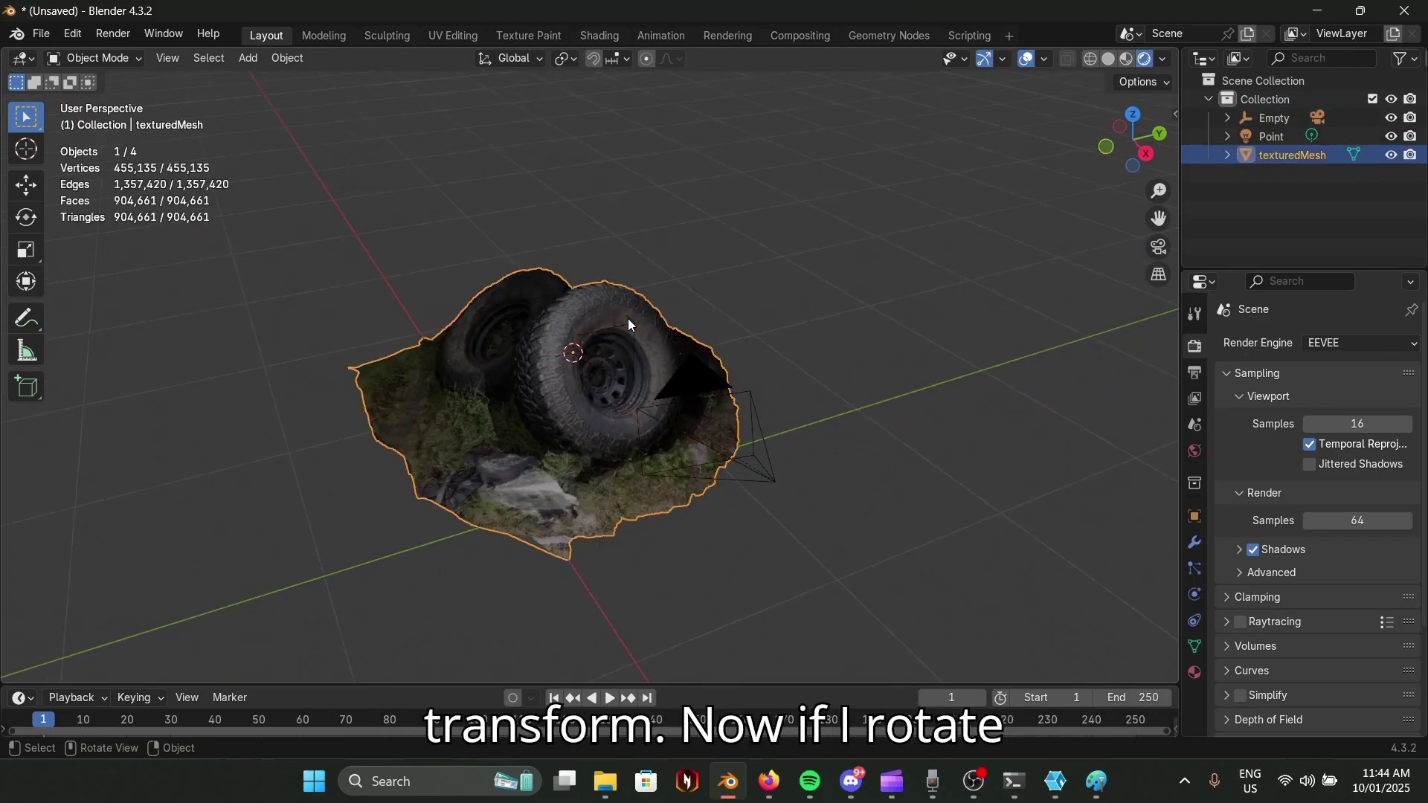
left_click(630, 328)
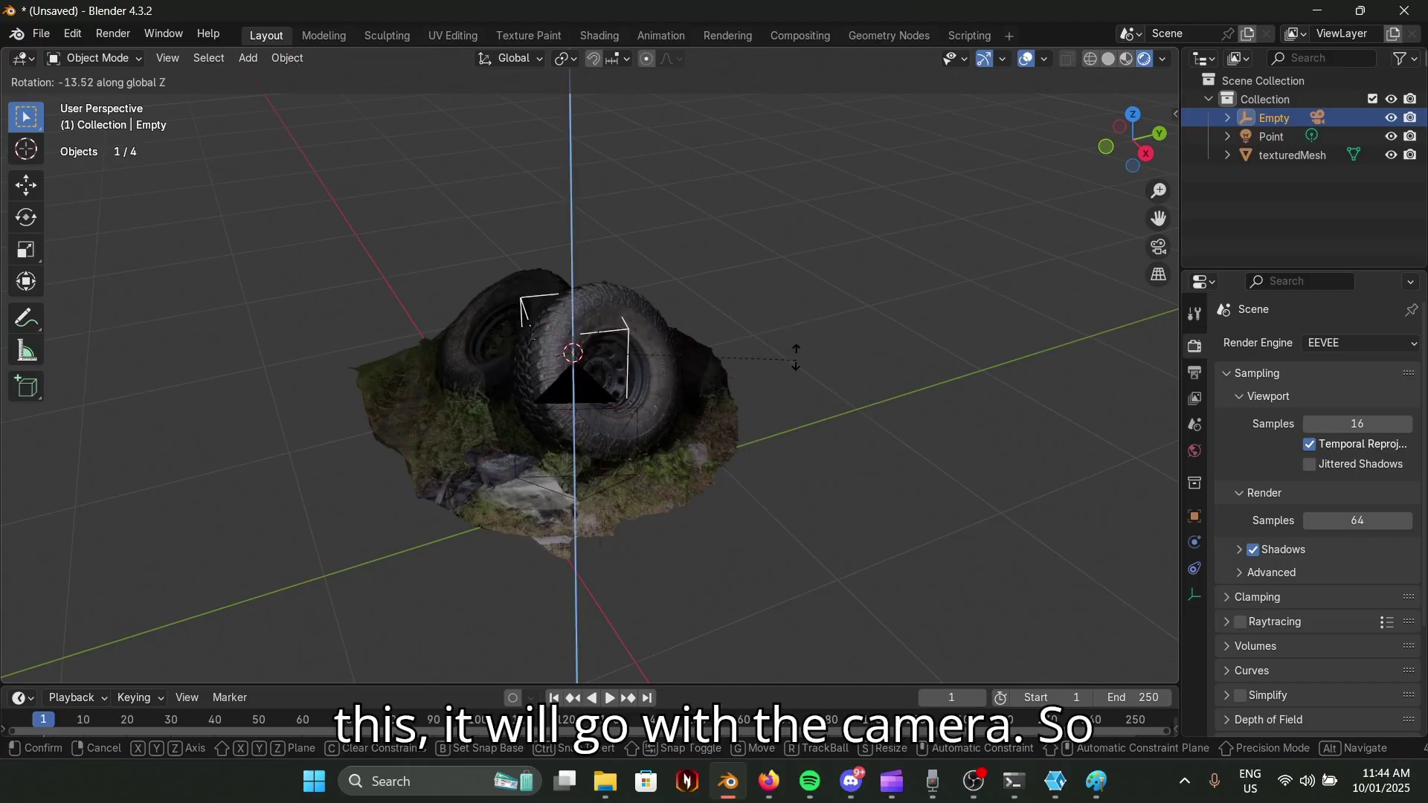
left_click(752, 474)
middle_click_drag(751, 474, 878, 349)
key("s")
left_click(953, 341)
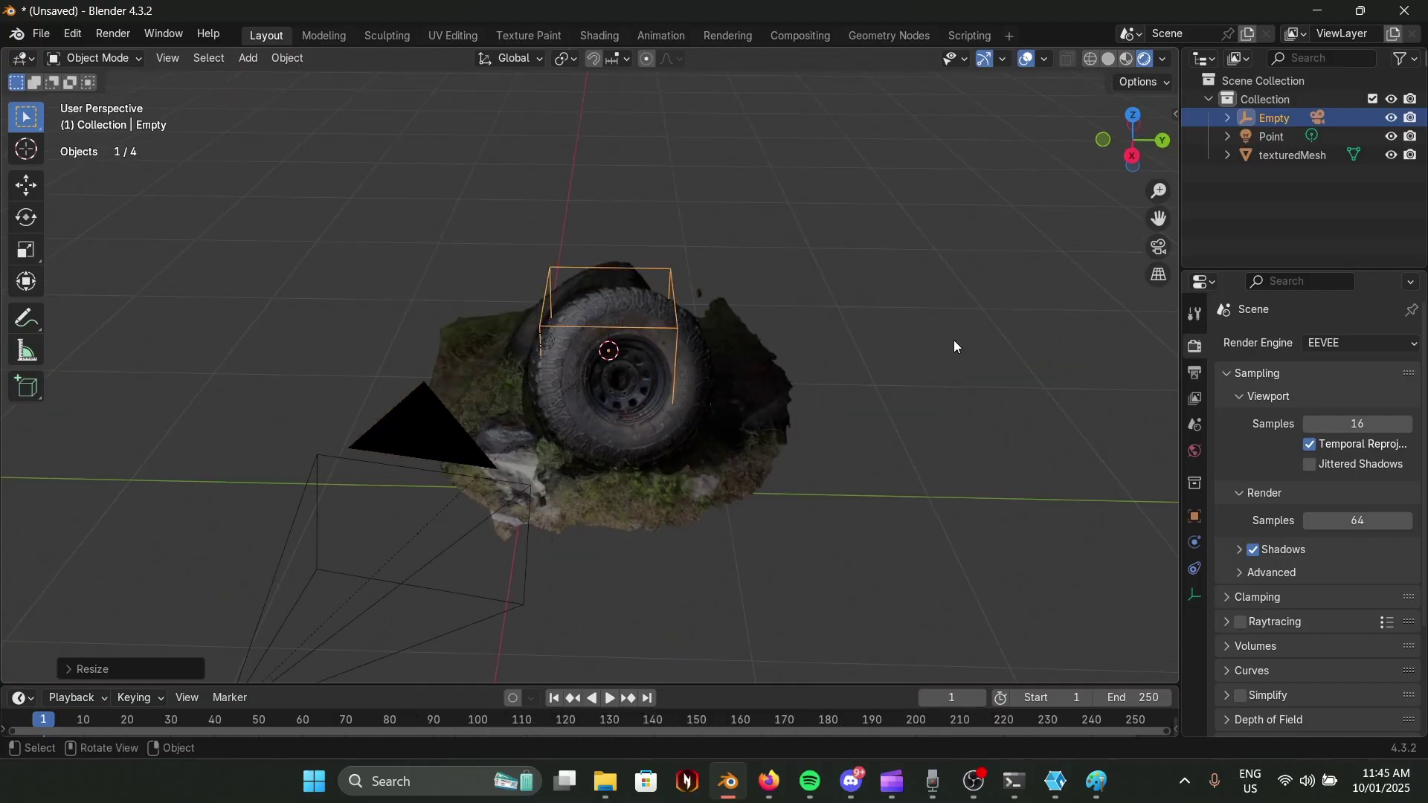
key("KP_0")
key("g")
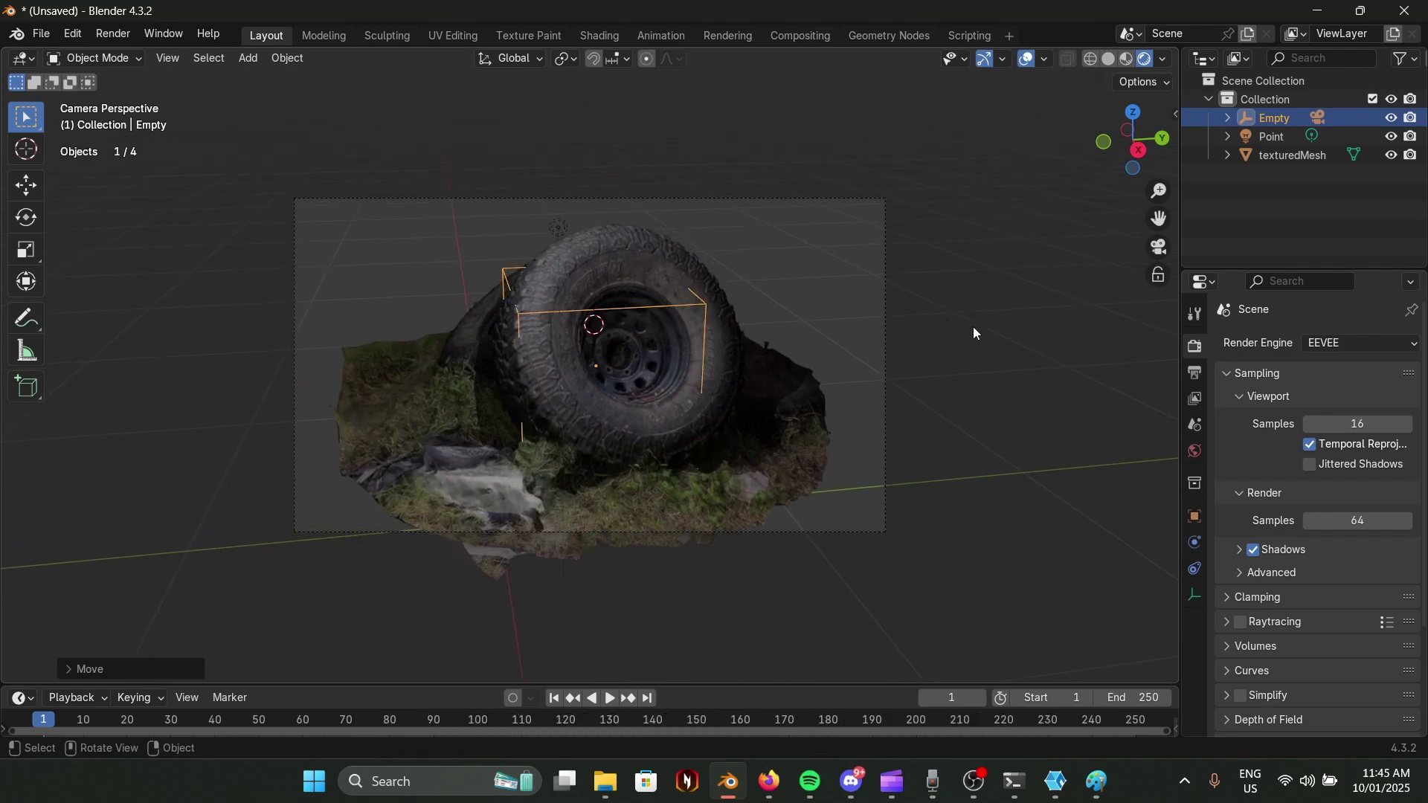
Enlarge the timeline area and rotate the Empty around the Z axis.
left_click_drag(632, 683, 192, 587)
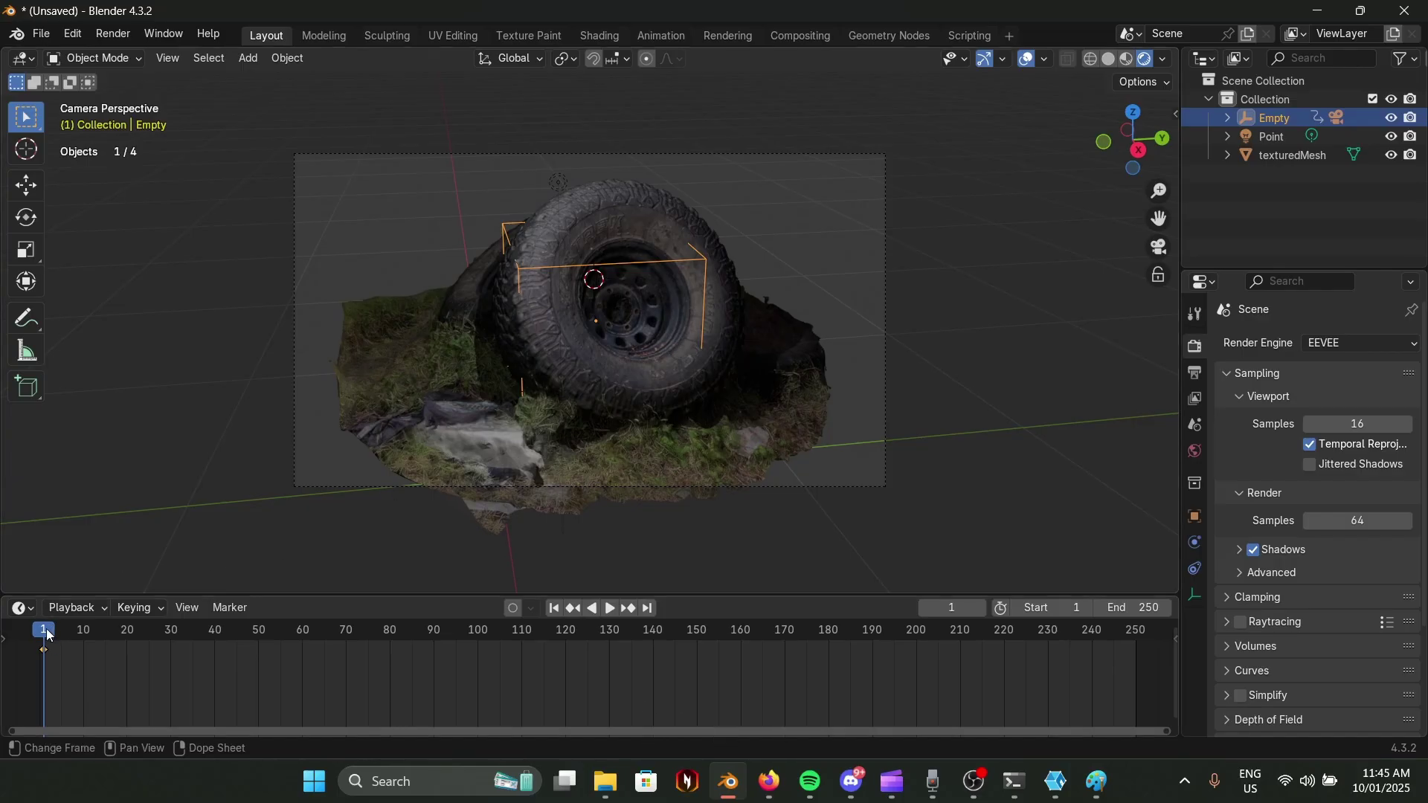
key("y")
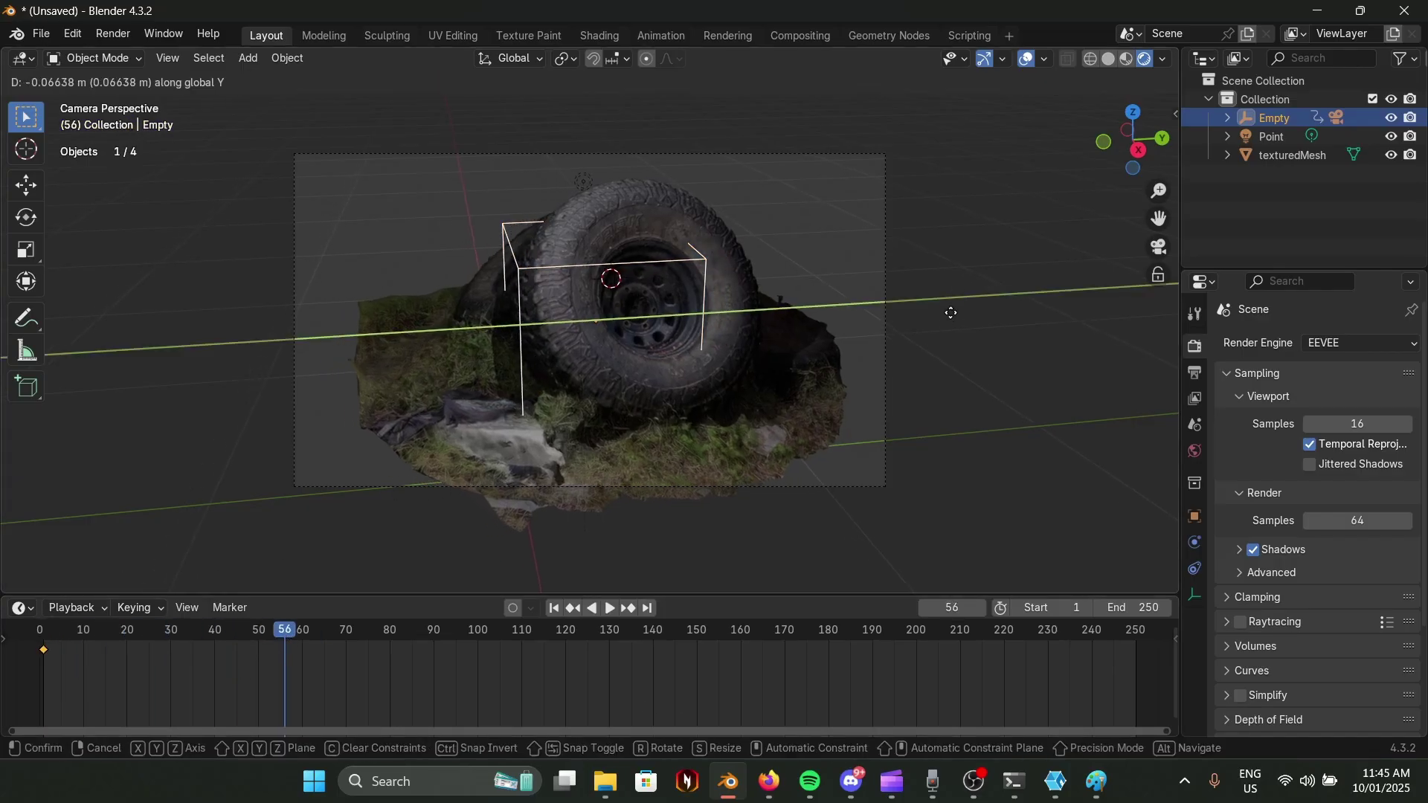
key("z")
key("r")
key("z")
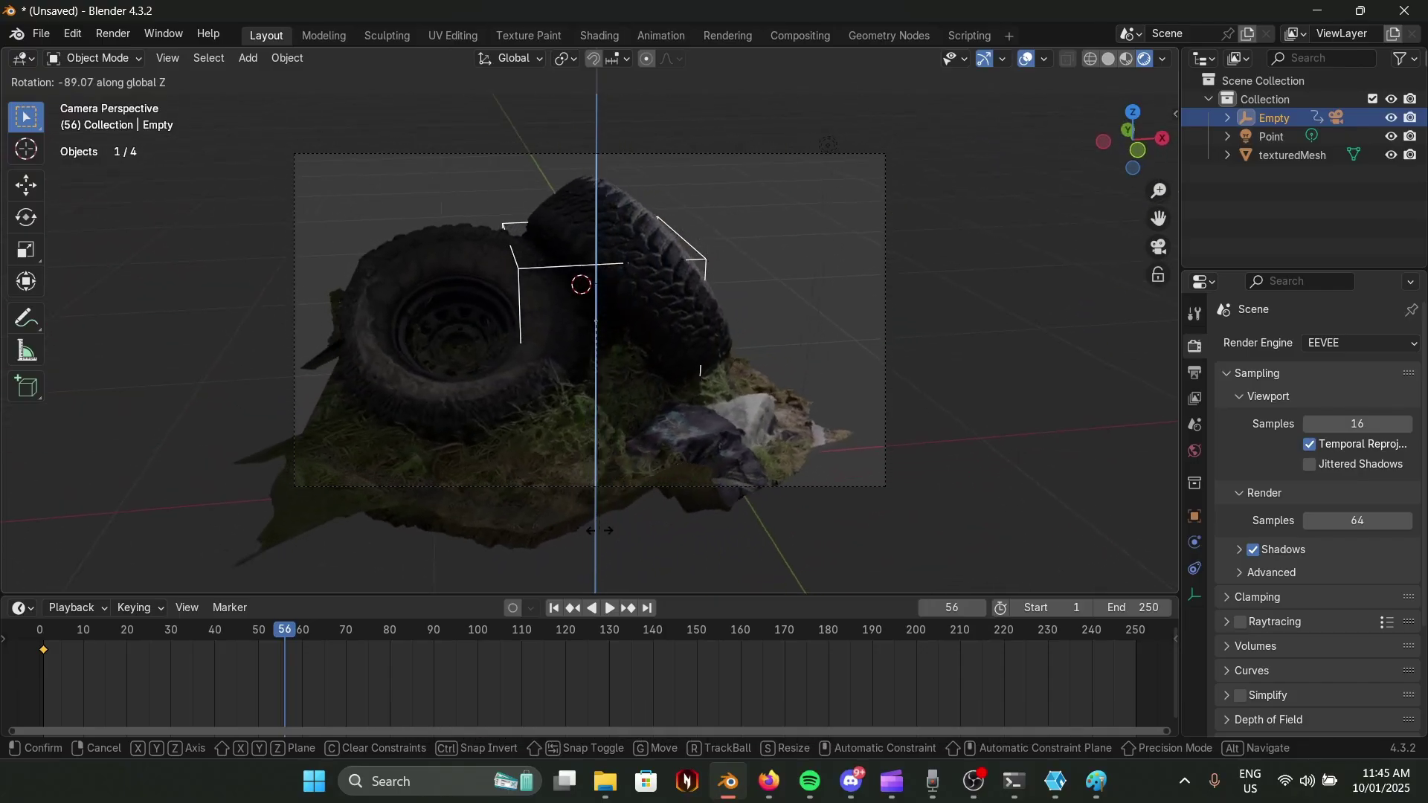
left_click(707, 436)
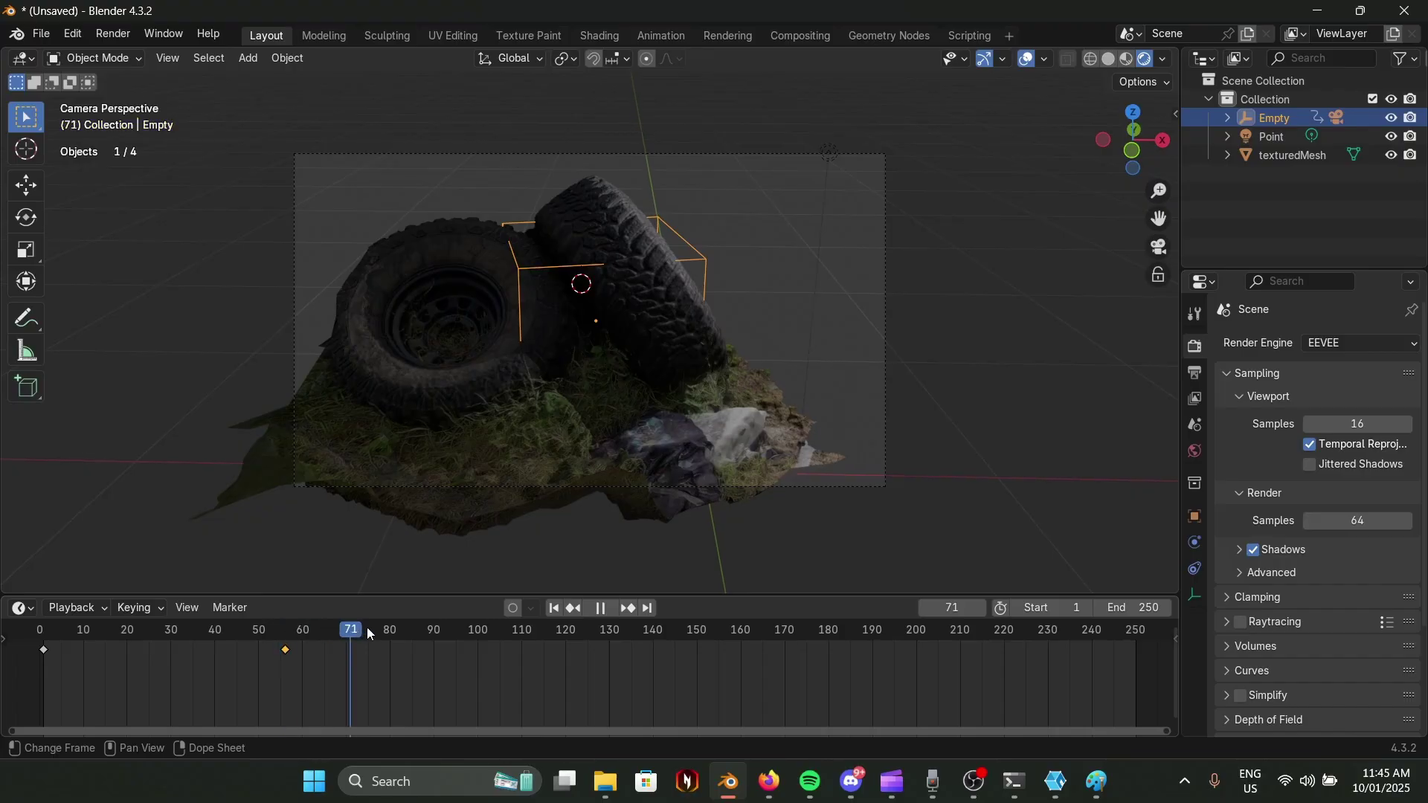
Move a rotation keyframe to about frame 105 and play the animation.
key("g")
left_click(517, 650)
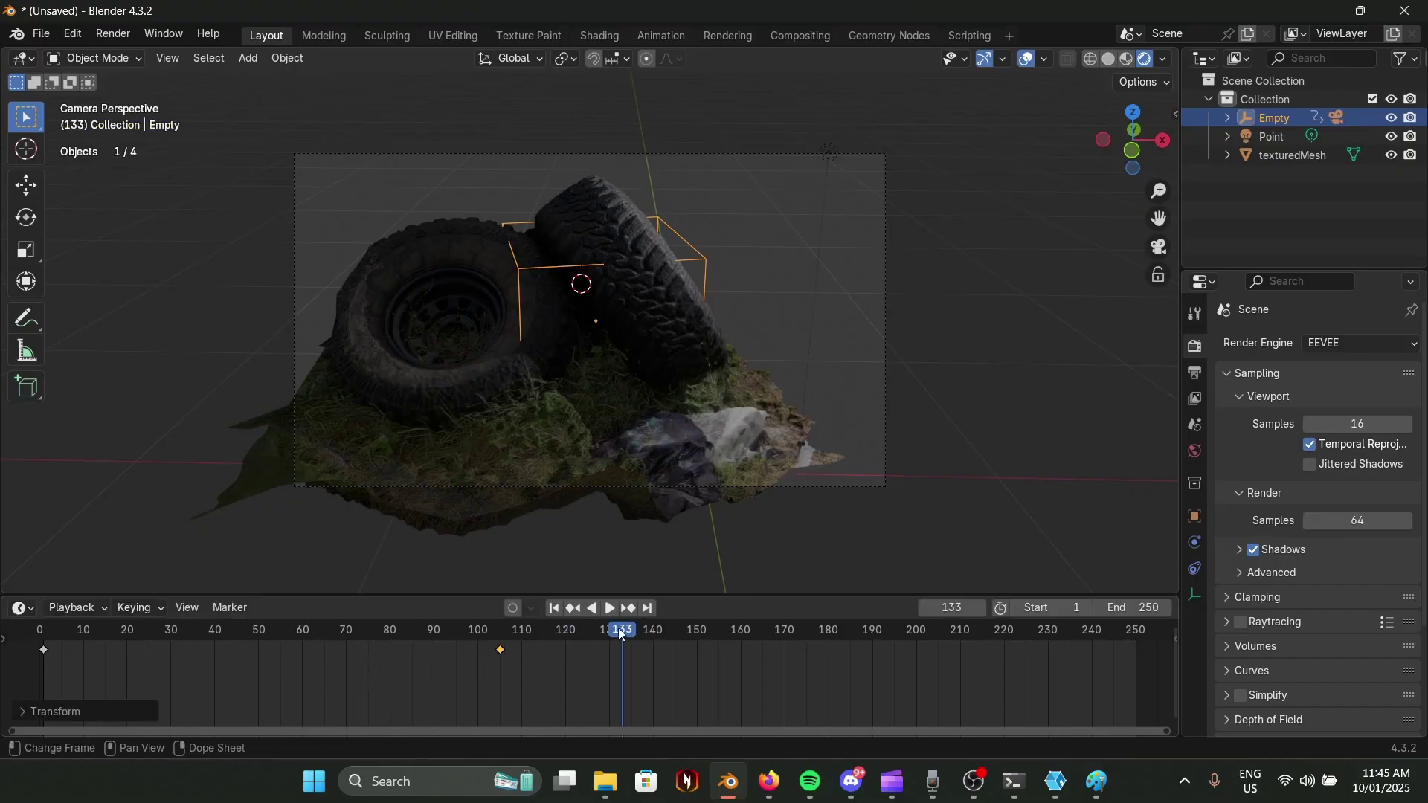
left_click(474, 630)
key("shift+Left")
key("space")
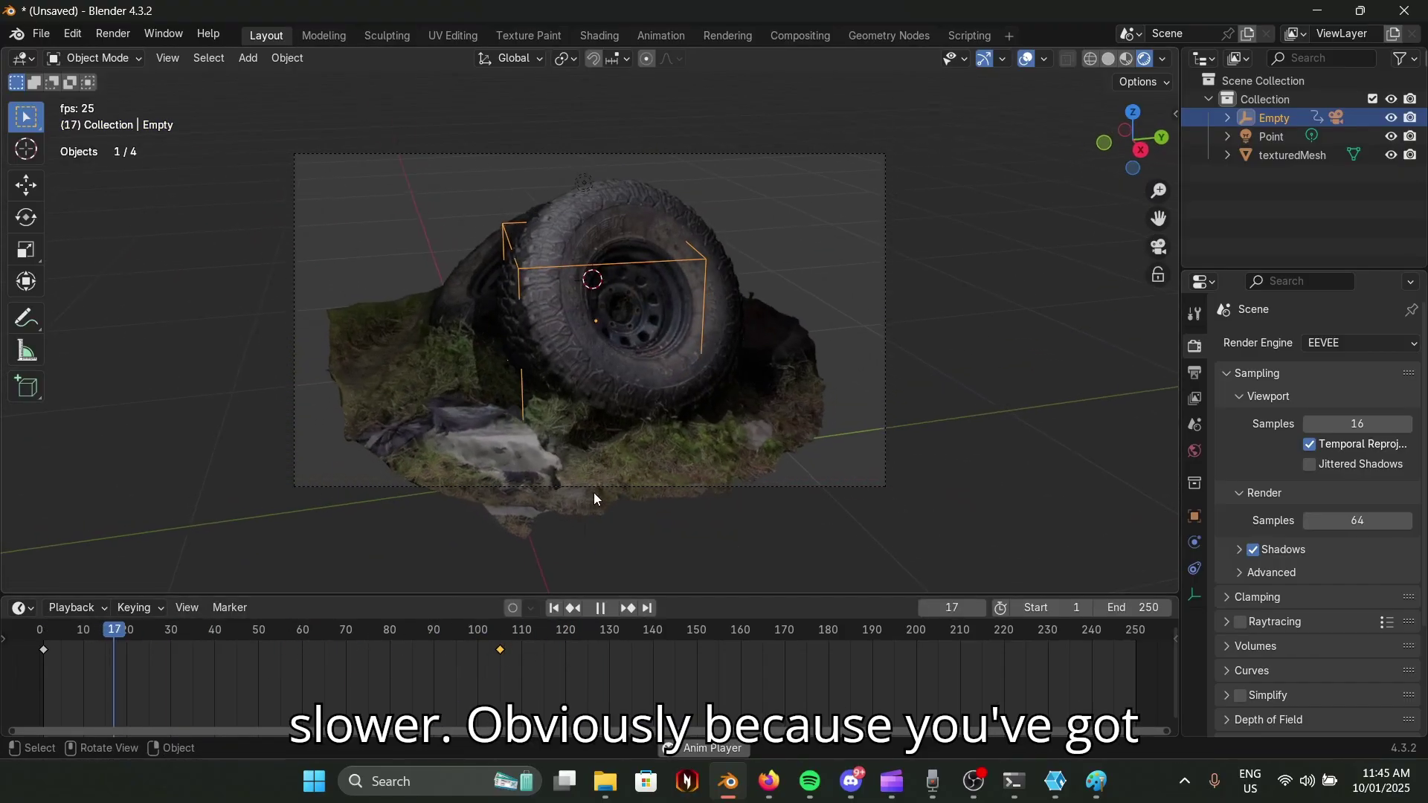
Shift the second keyframe to about frame 154 and set the end frame to 300.
key("g")
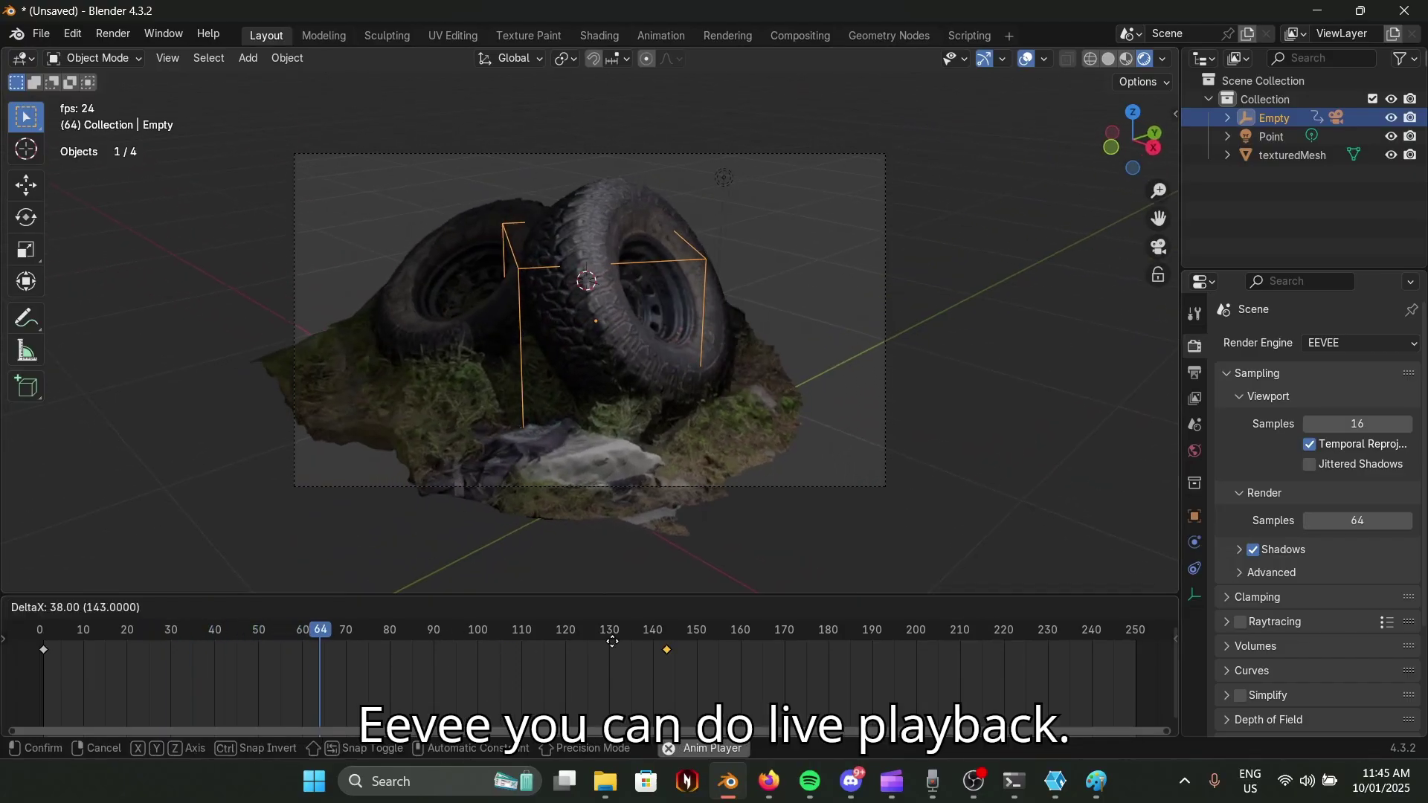
left_click(666, 653)
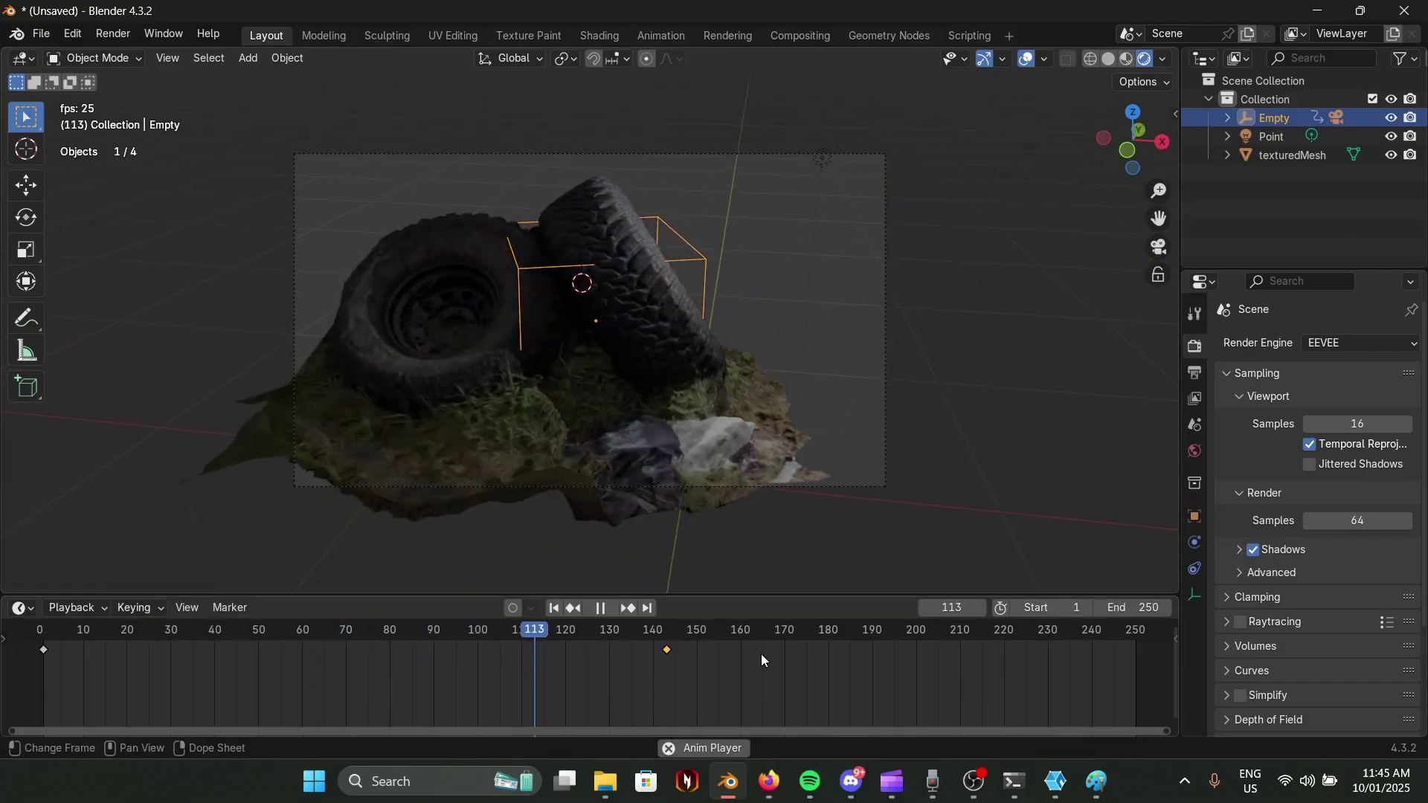
key("g")
left_click(660, 656)
left_click(1139, 607)
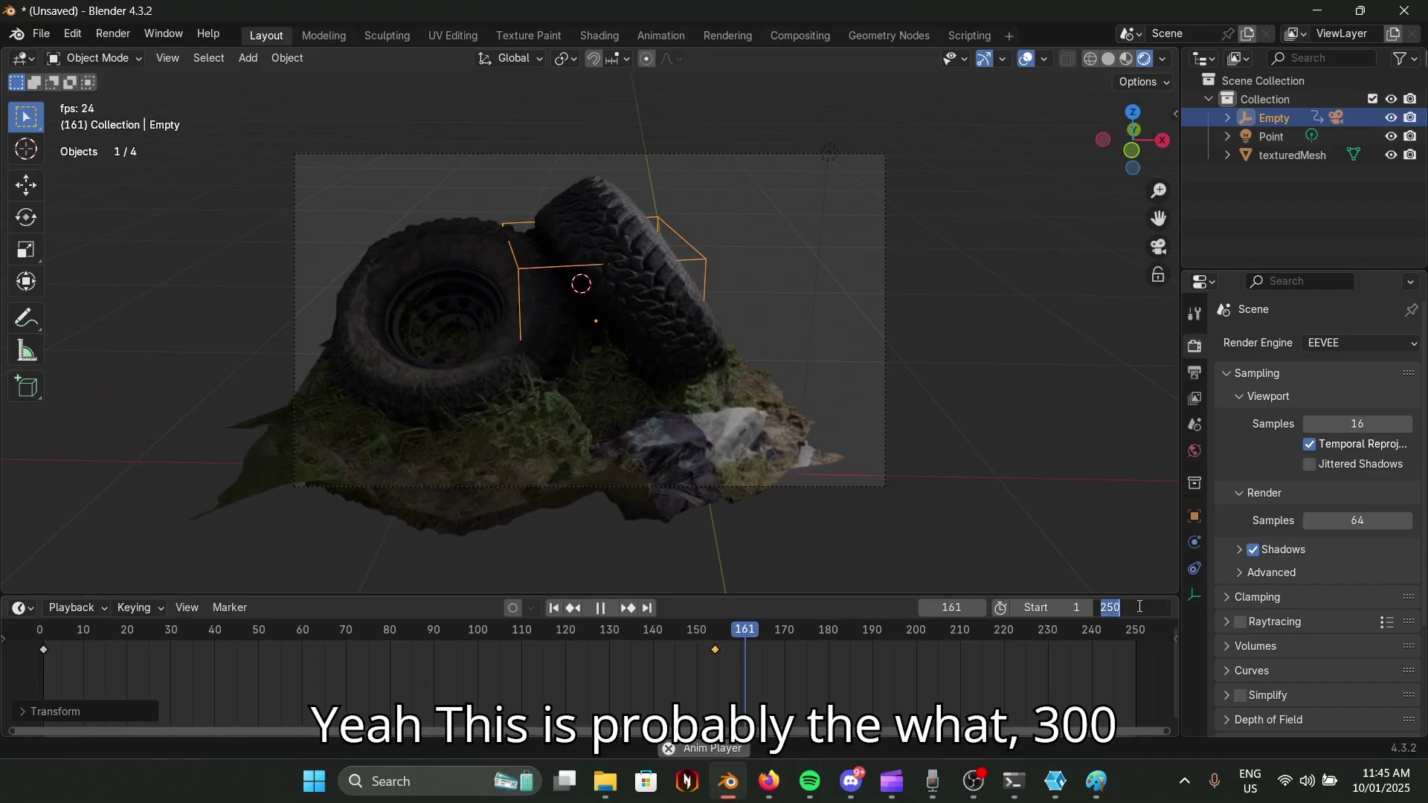
key("Return")
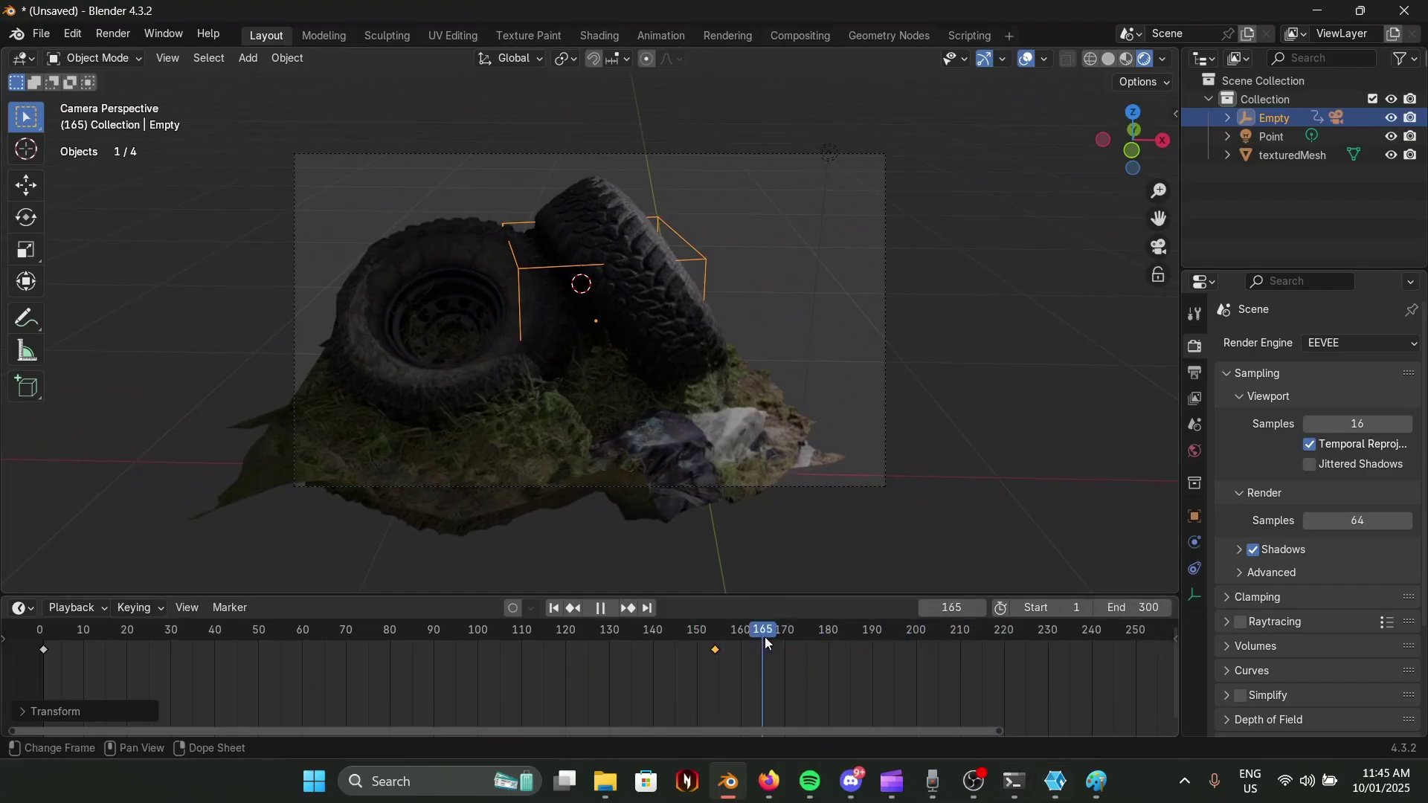
At frame 172, rotate the Empty slightly around Z and move that keyframe to frame 200.
left_click_drag(764, 637, 793, 633)
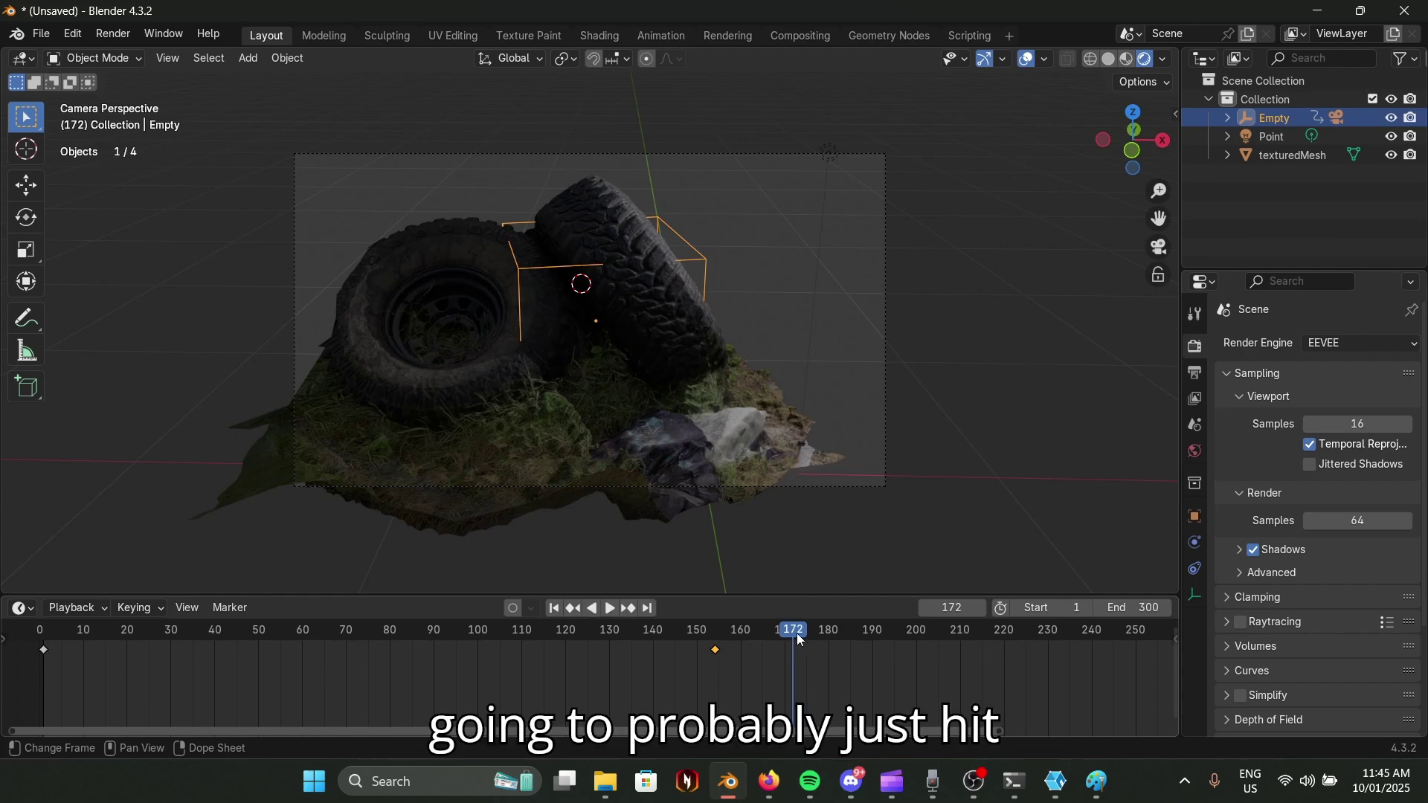
key("g")
key("x")
key("z")
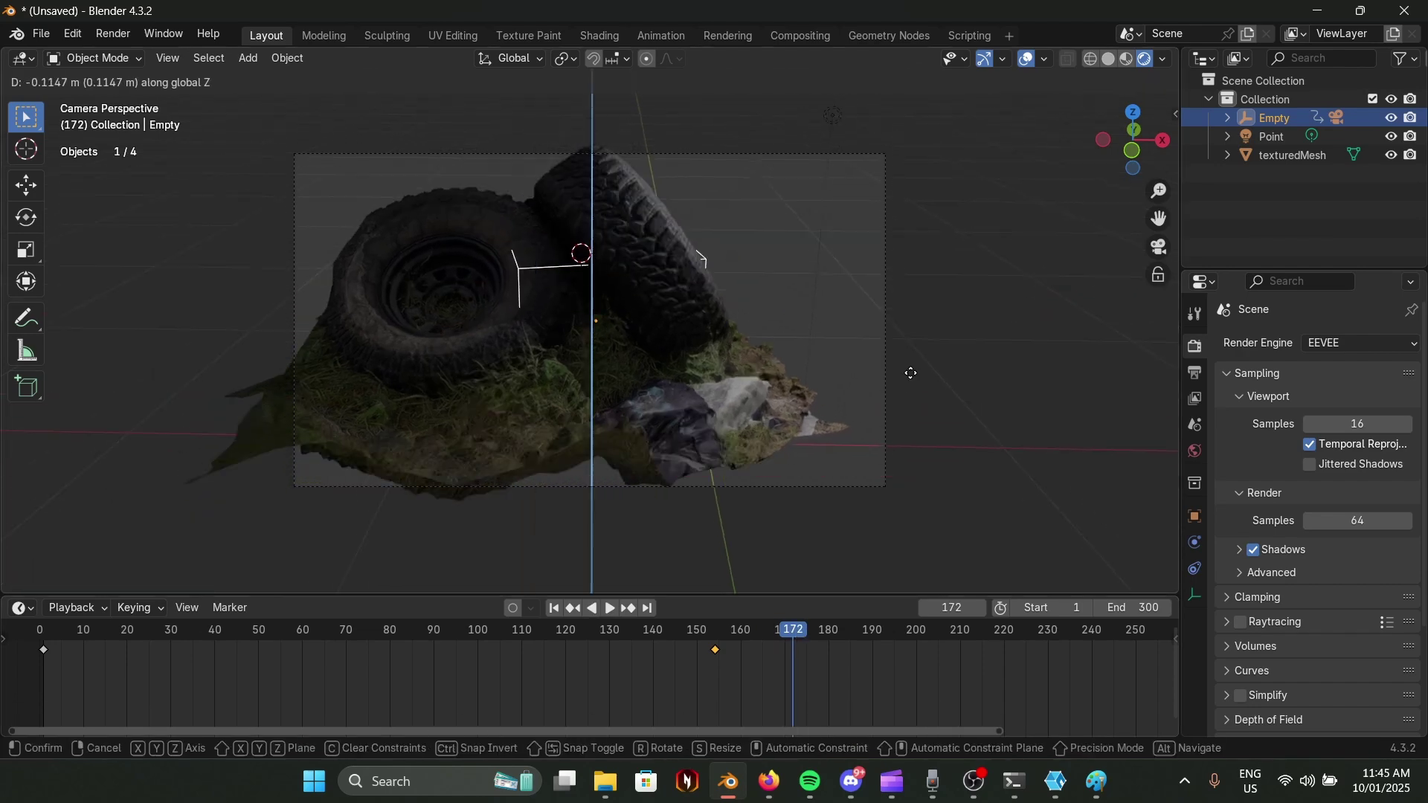
key("r")
key("z")
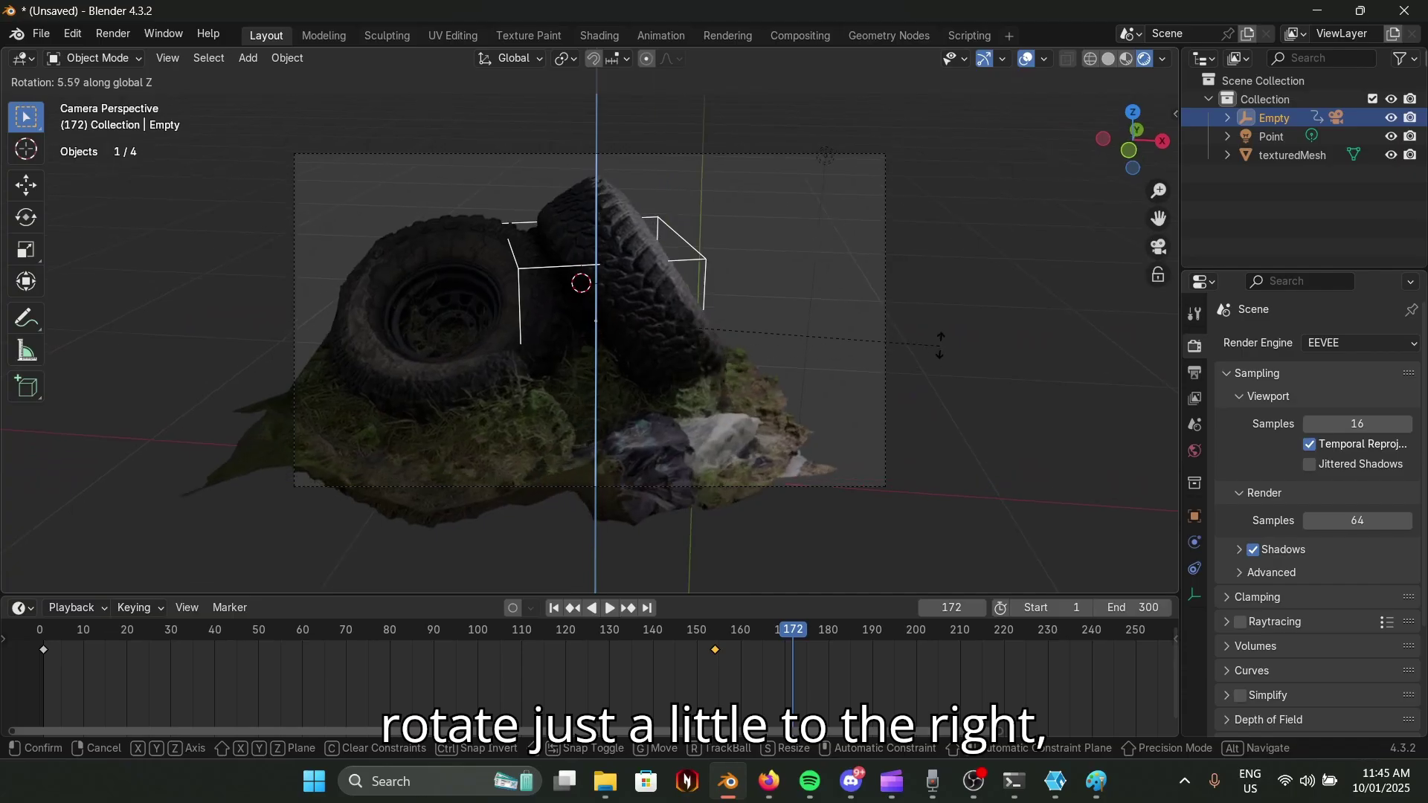
left_click(945, 333)
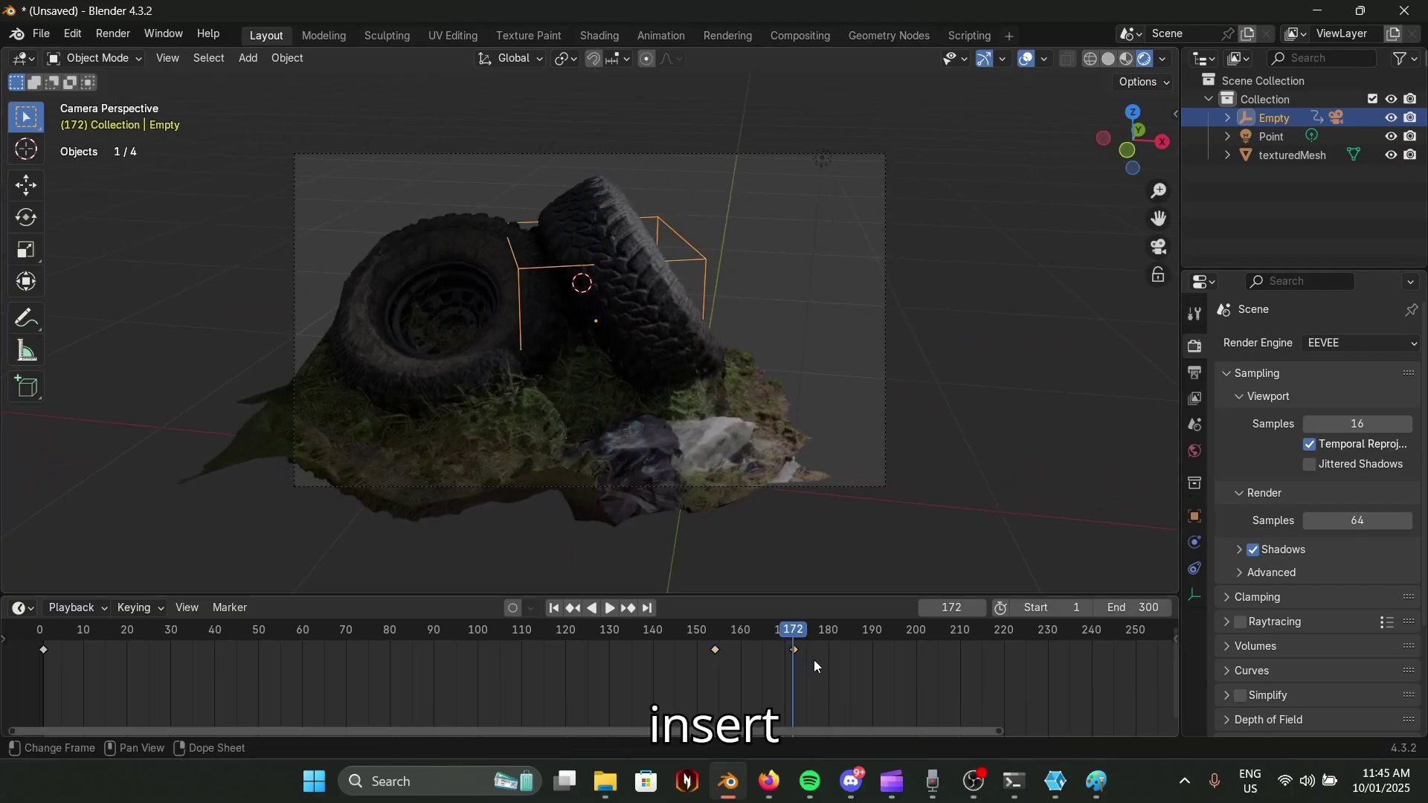
key("g")
left_click(900, 625)
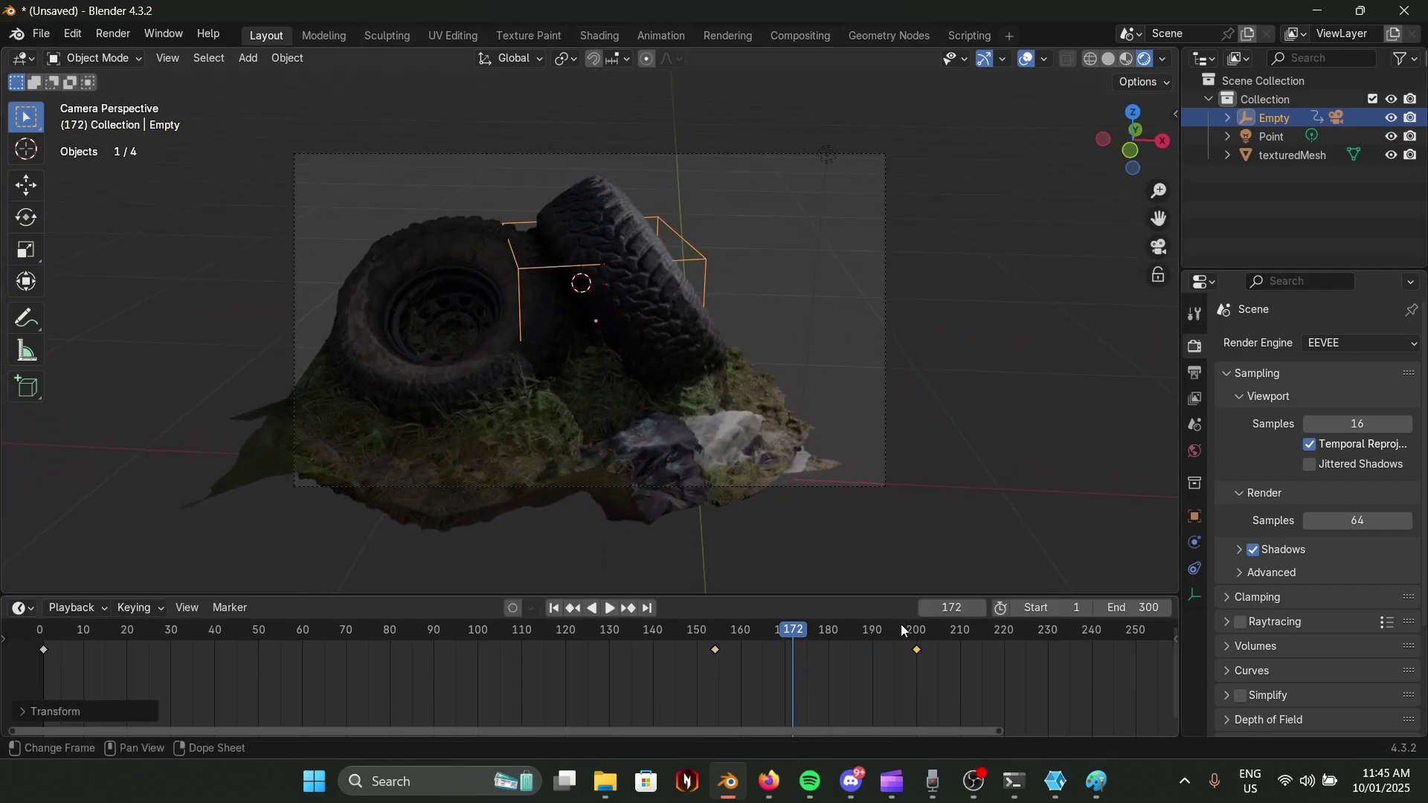
At frame 235, rotate the Empty around Z and keyframe its rotation.
left_click_drag(760, 631, 1080, 644)
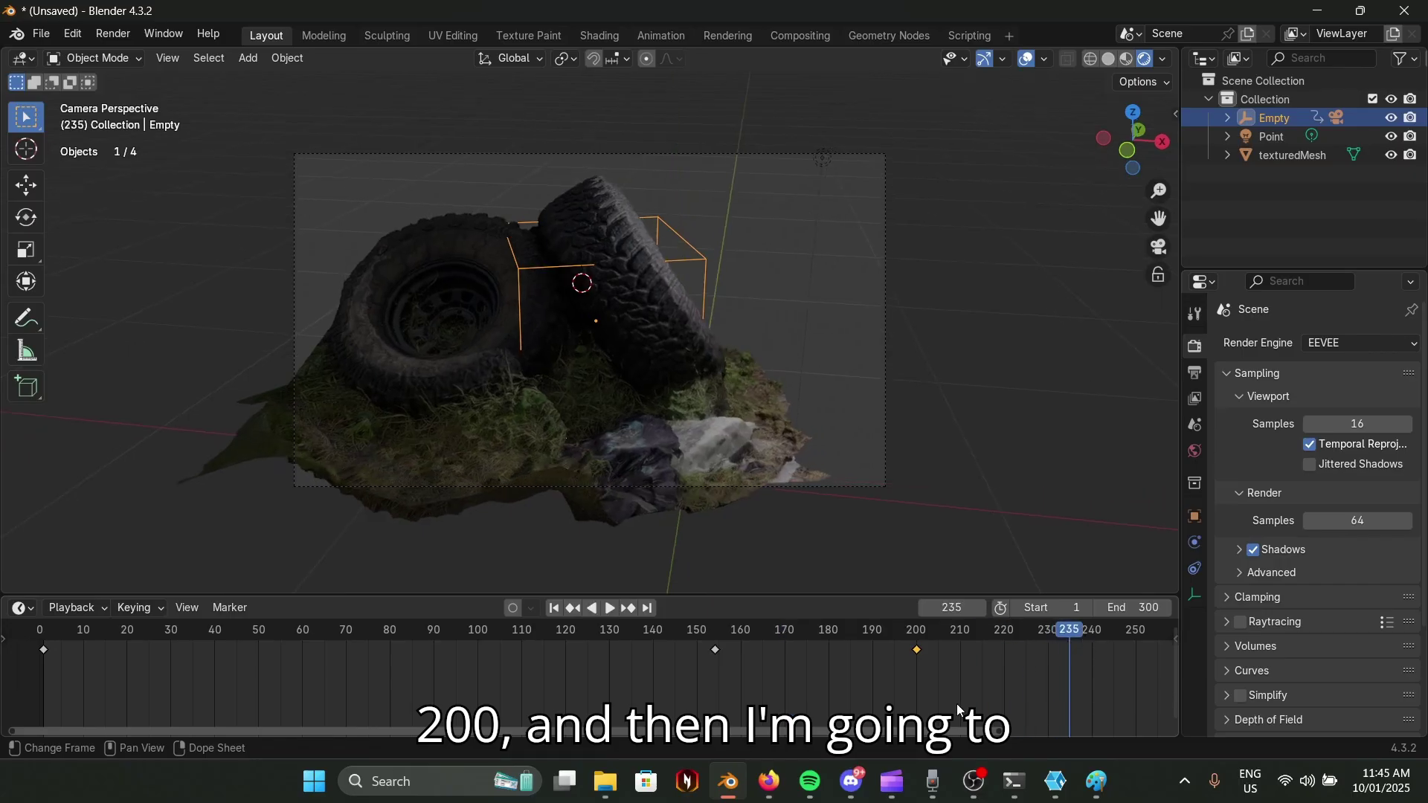
scroll(1101, 677, "down", 4, "ctrl")
key("r")
key("z")
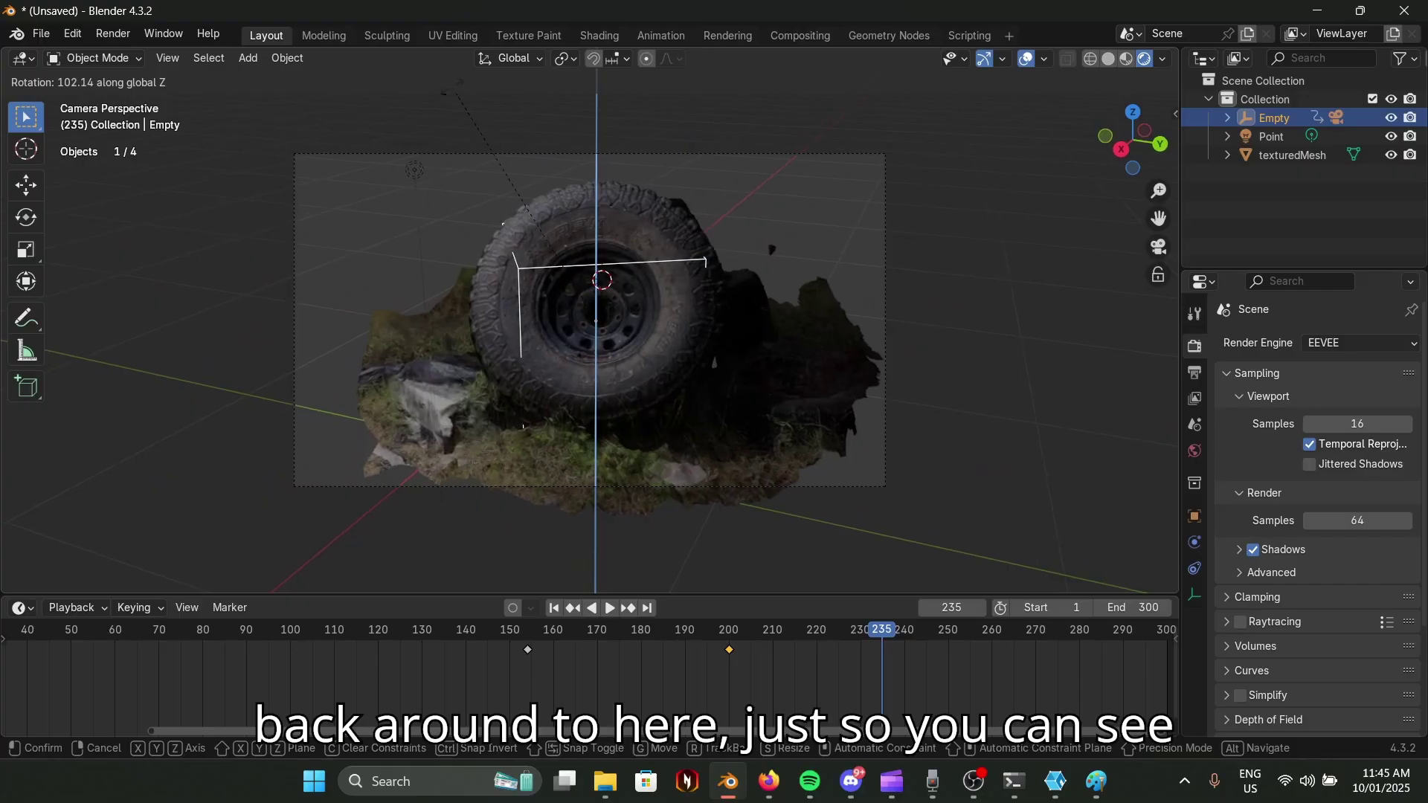
left_click(488, 101)
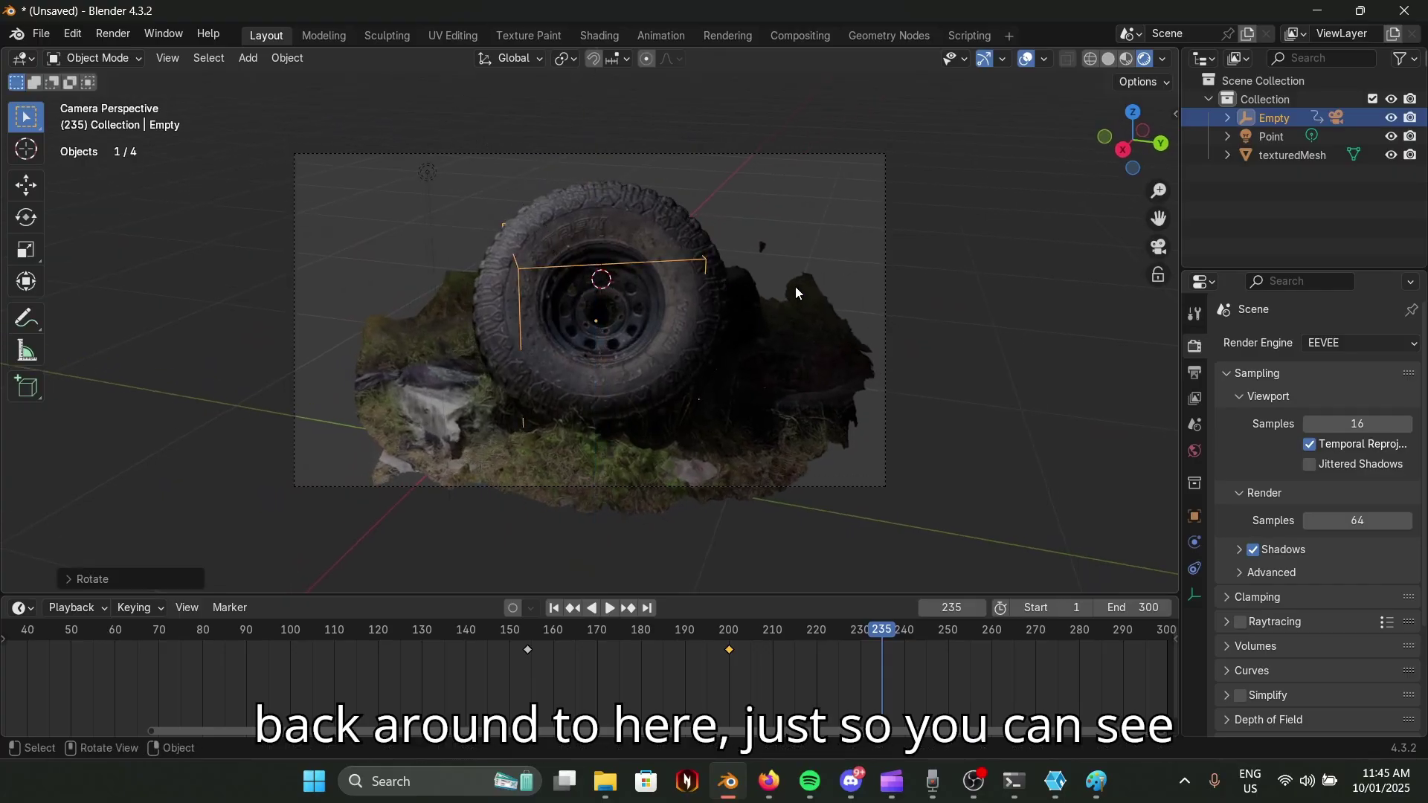
key("i")
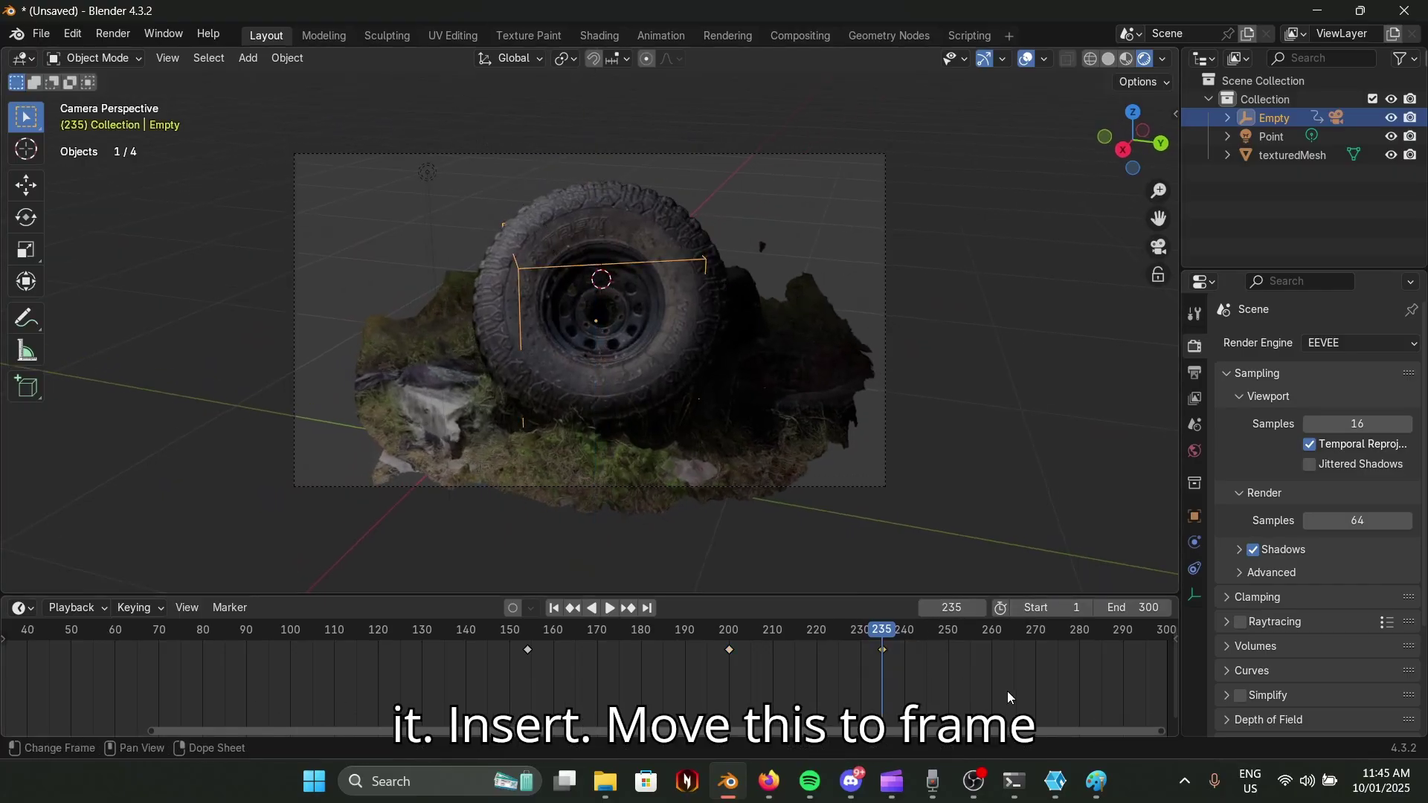
Move the frame-235 keyframe to frame 280 and play back the camera orbit.
key("g")
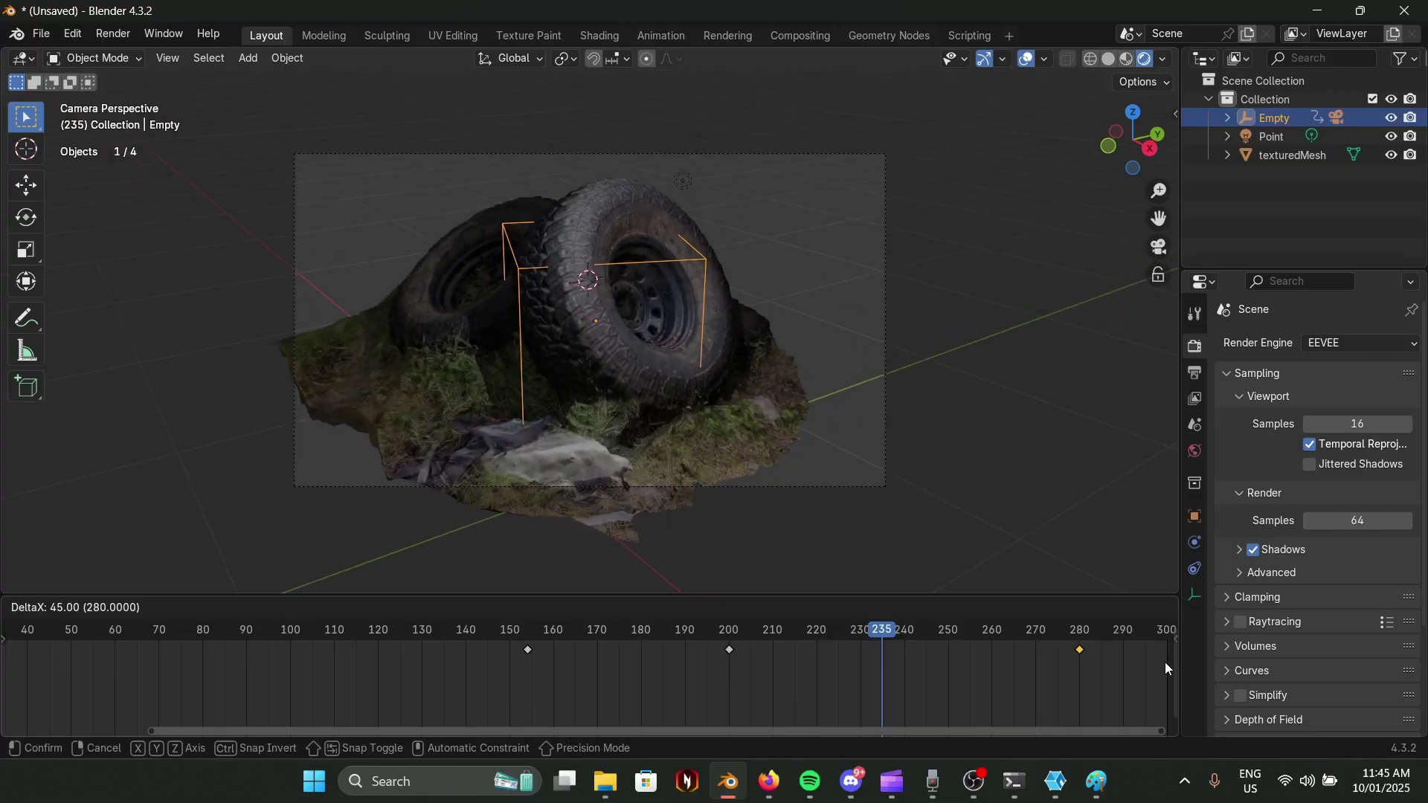
left_click(1165, 662)
left_click_drag(878, 631, 510, 631)
key("space")
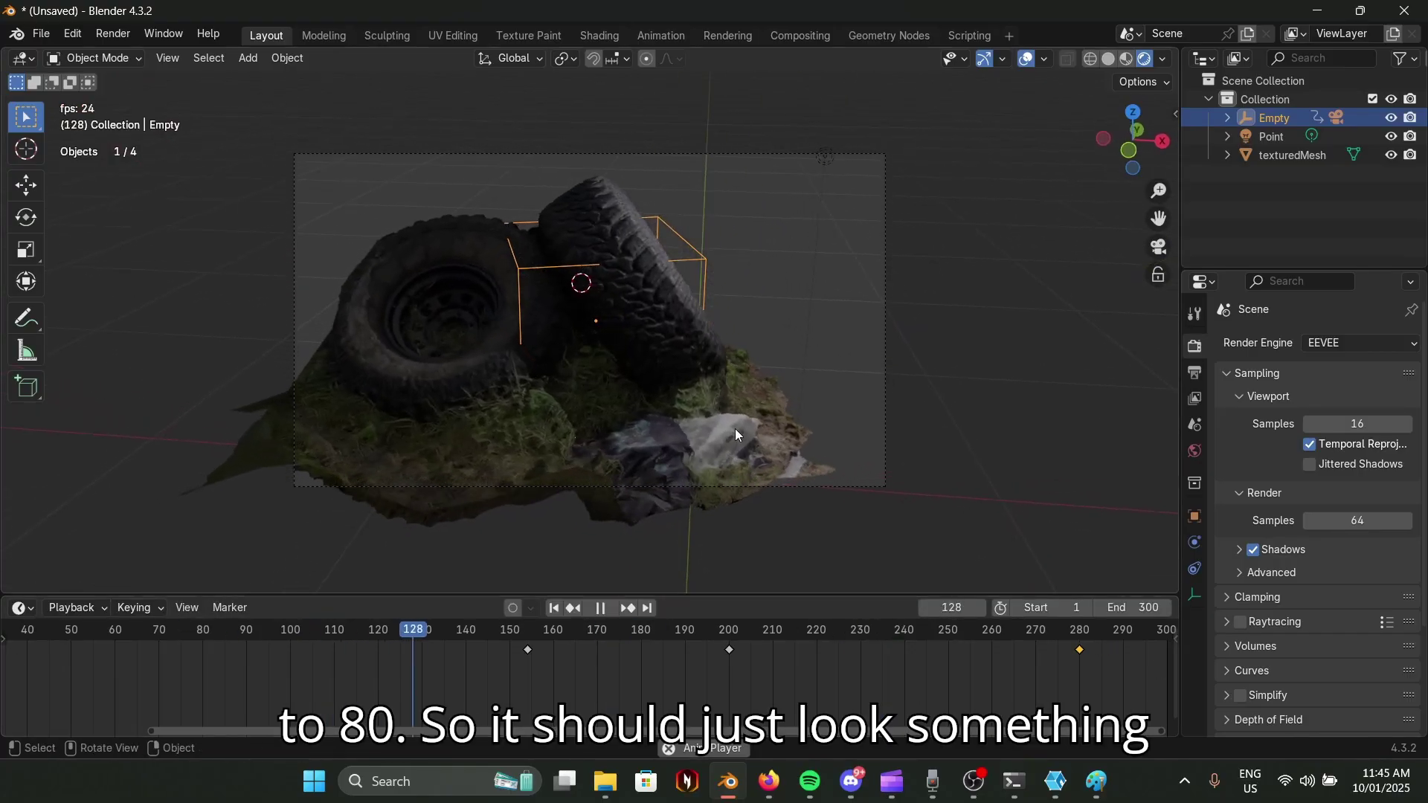
Choose 30 from the Frame Rate list in Output Properties.
left_click(1194, 373)
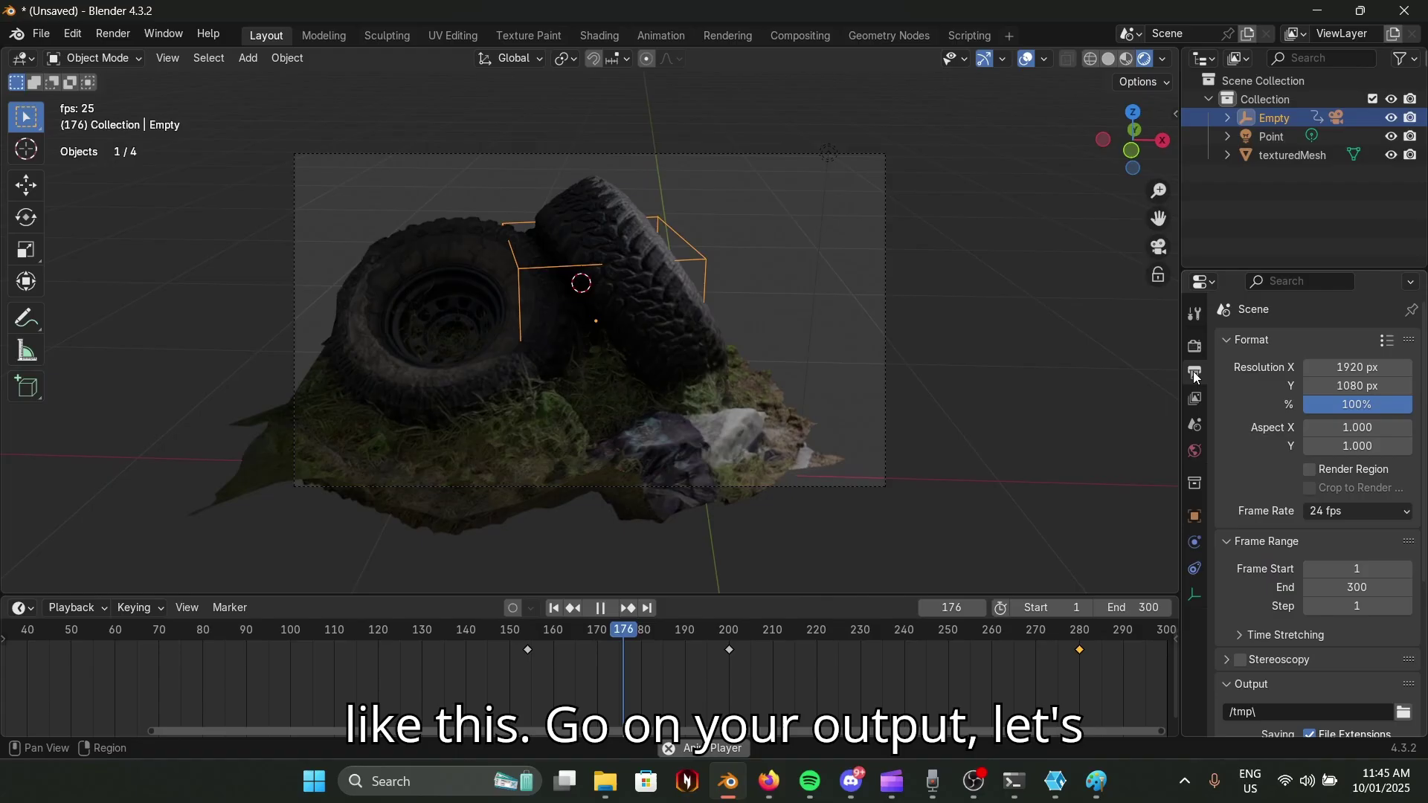
left_click(1356, 511)
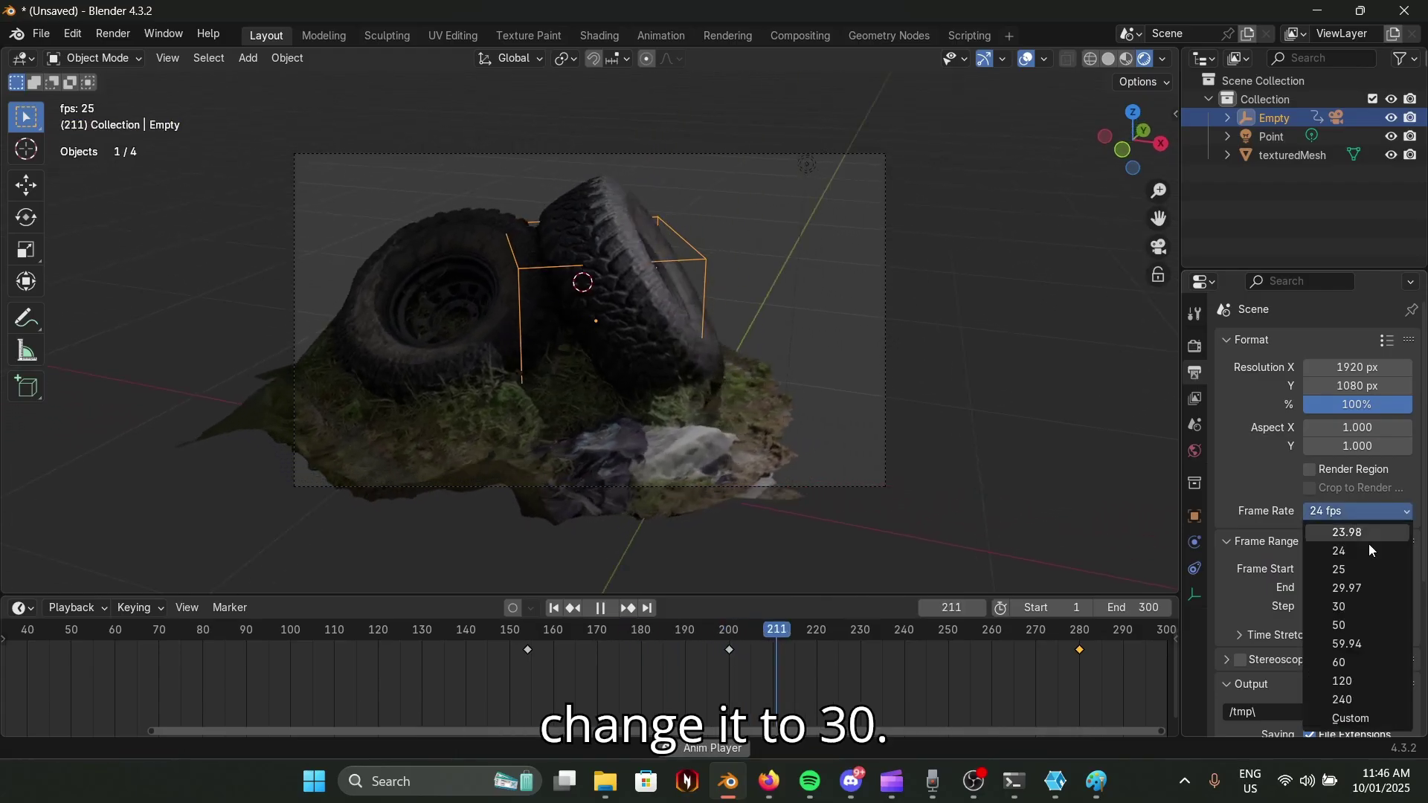
left_click(1373, 607)
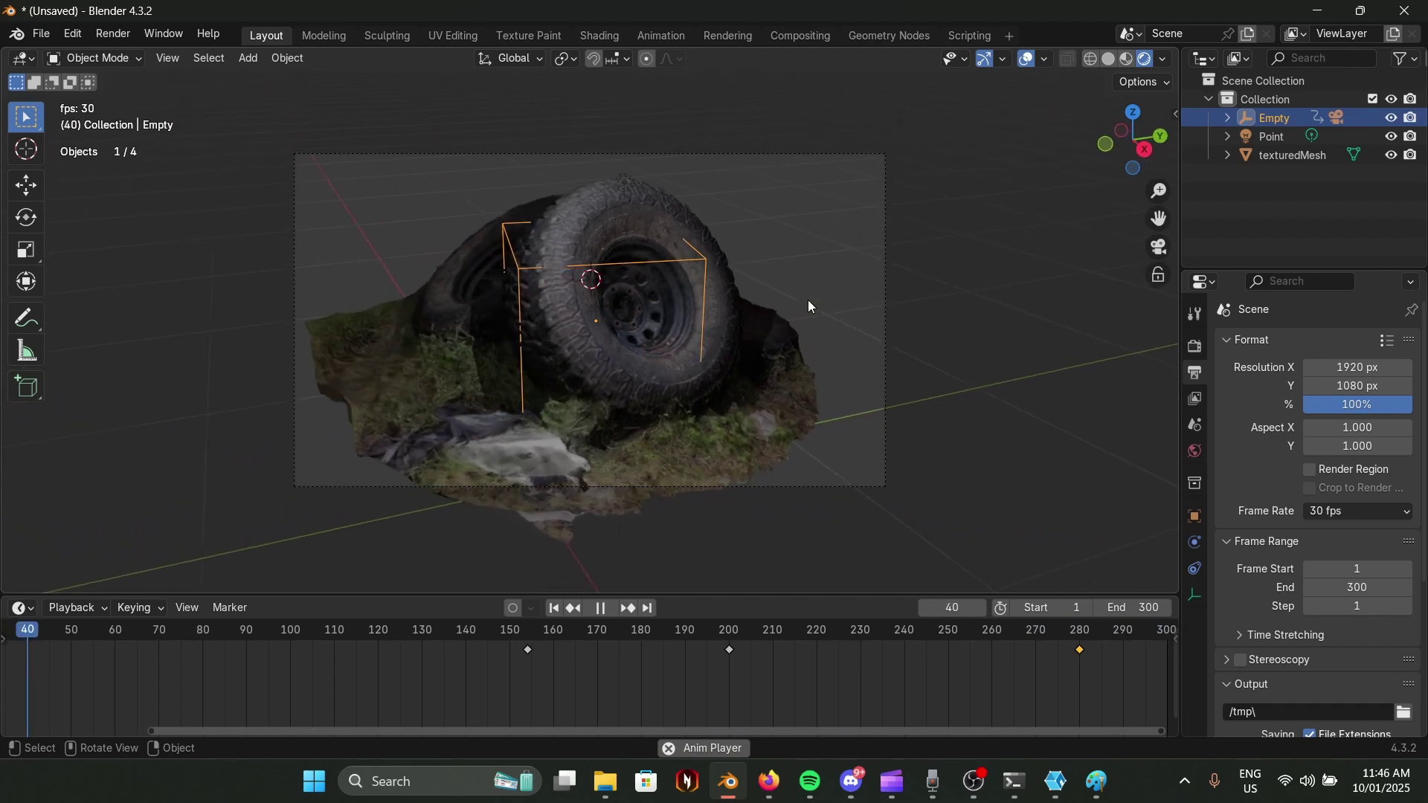
Stop playback, place the Point light at frame 1 in top view, and keyframe its position.
left_click(778, 168)
key("g")
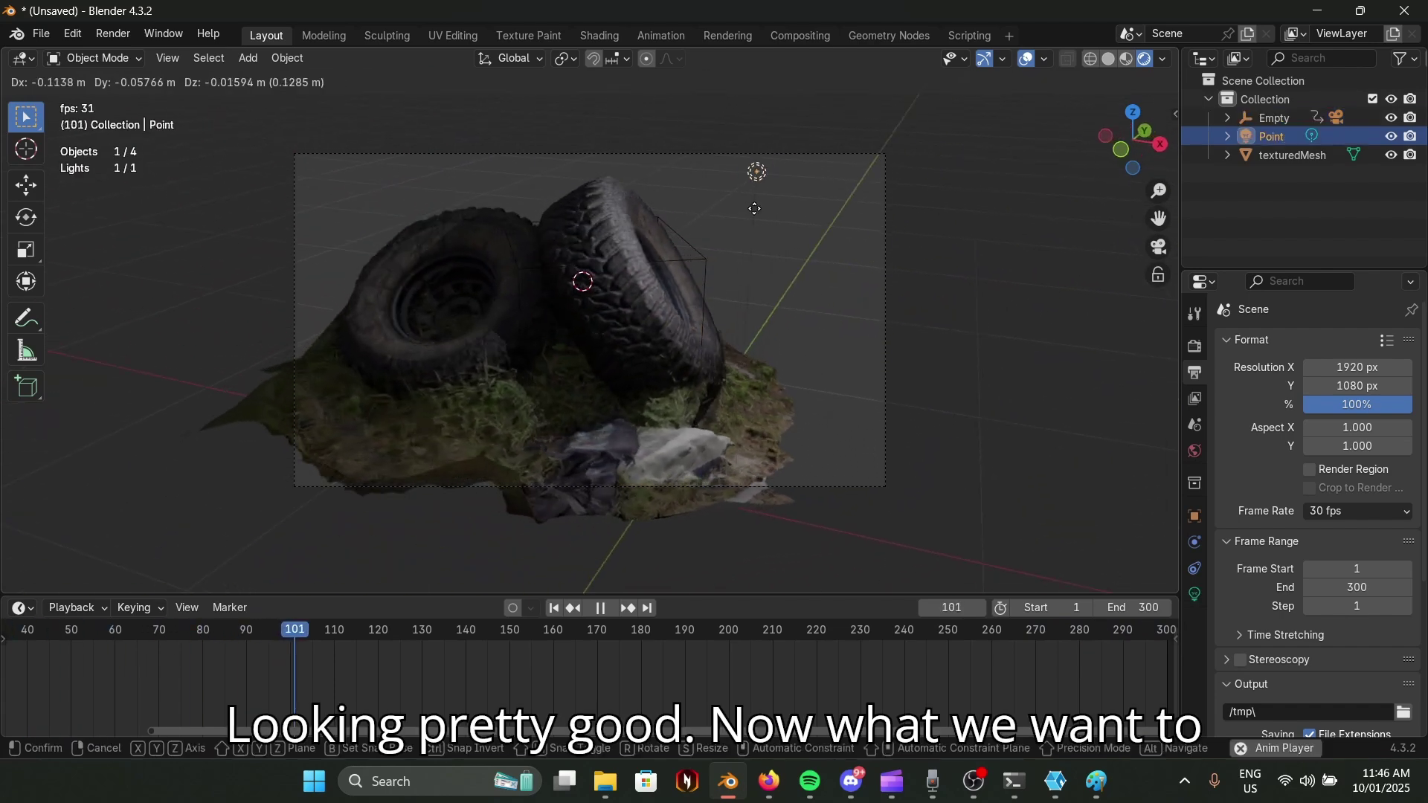
left_click(730, 216)
left_click(601, 608)
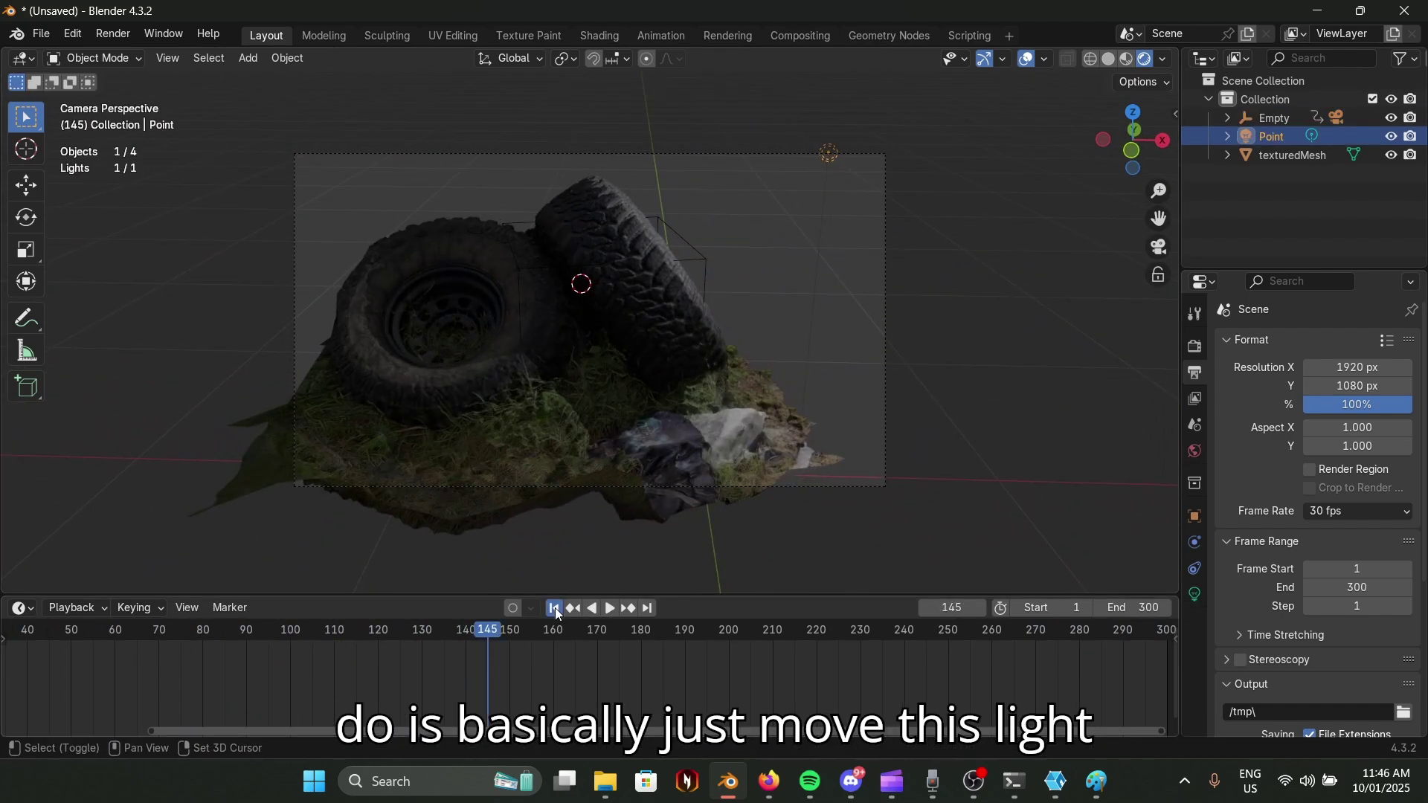
left_click(555, 609)
key("g")
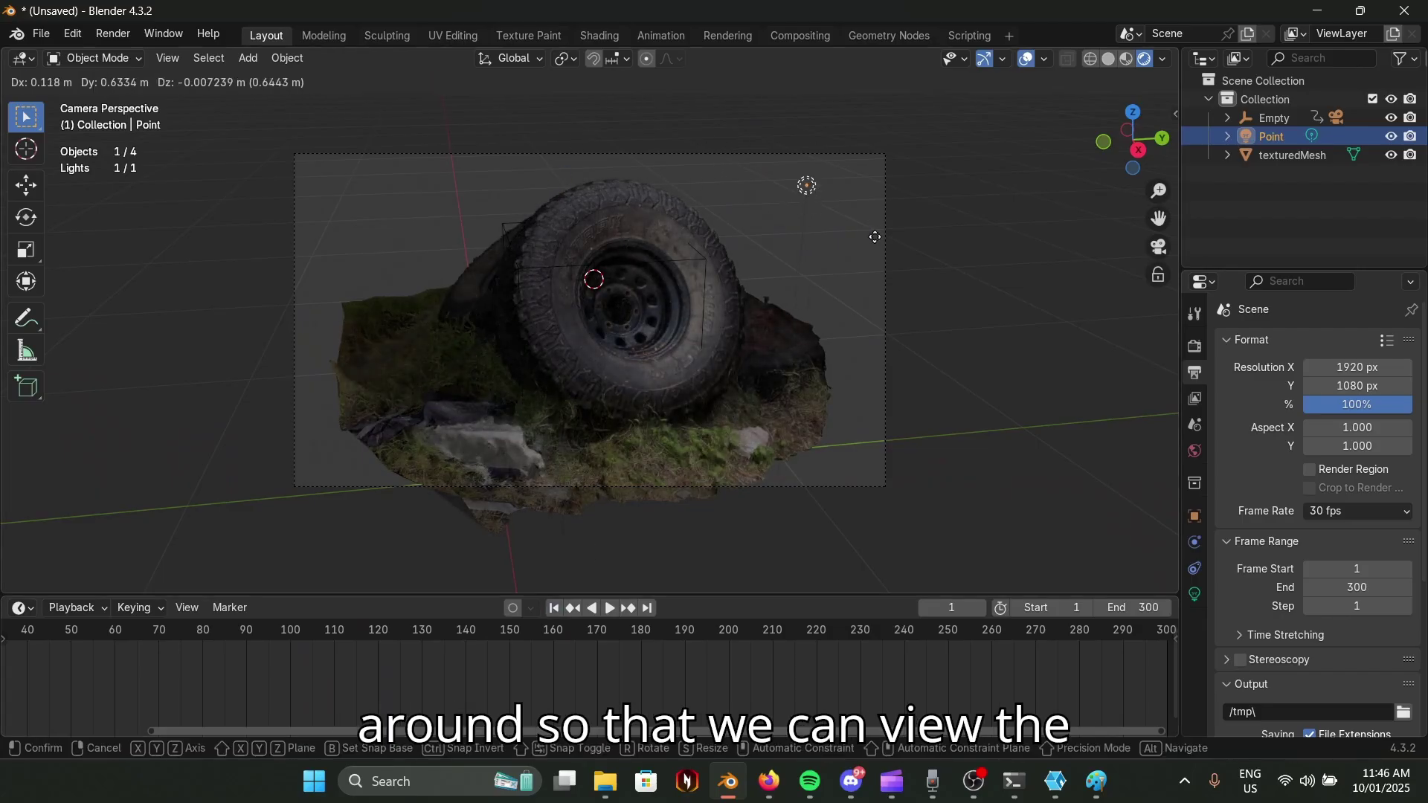
left_click(930, 210)
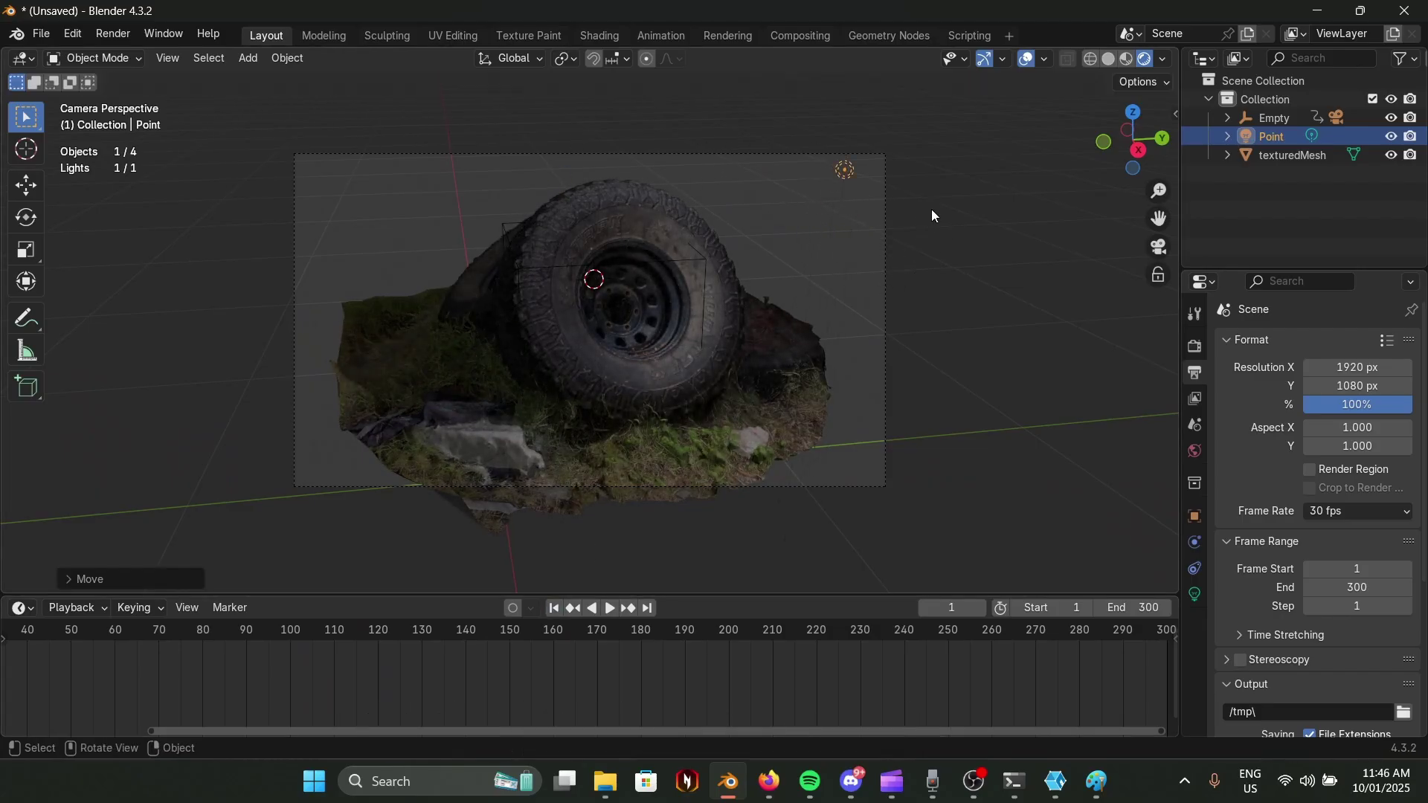
key("KP_7")
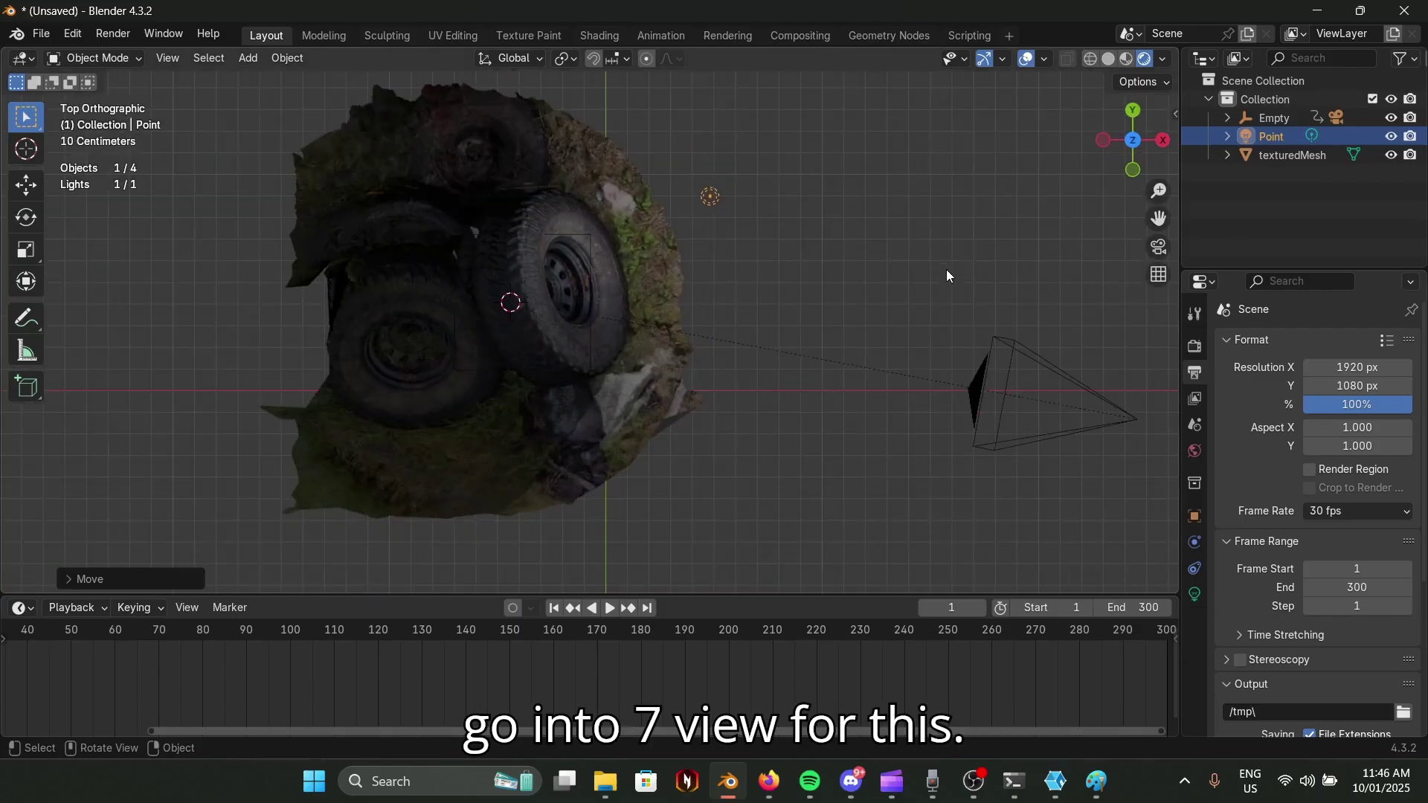
scroll(930, 261, "down", 4)
scroll(856, 267, "up", 3)
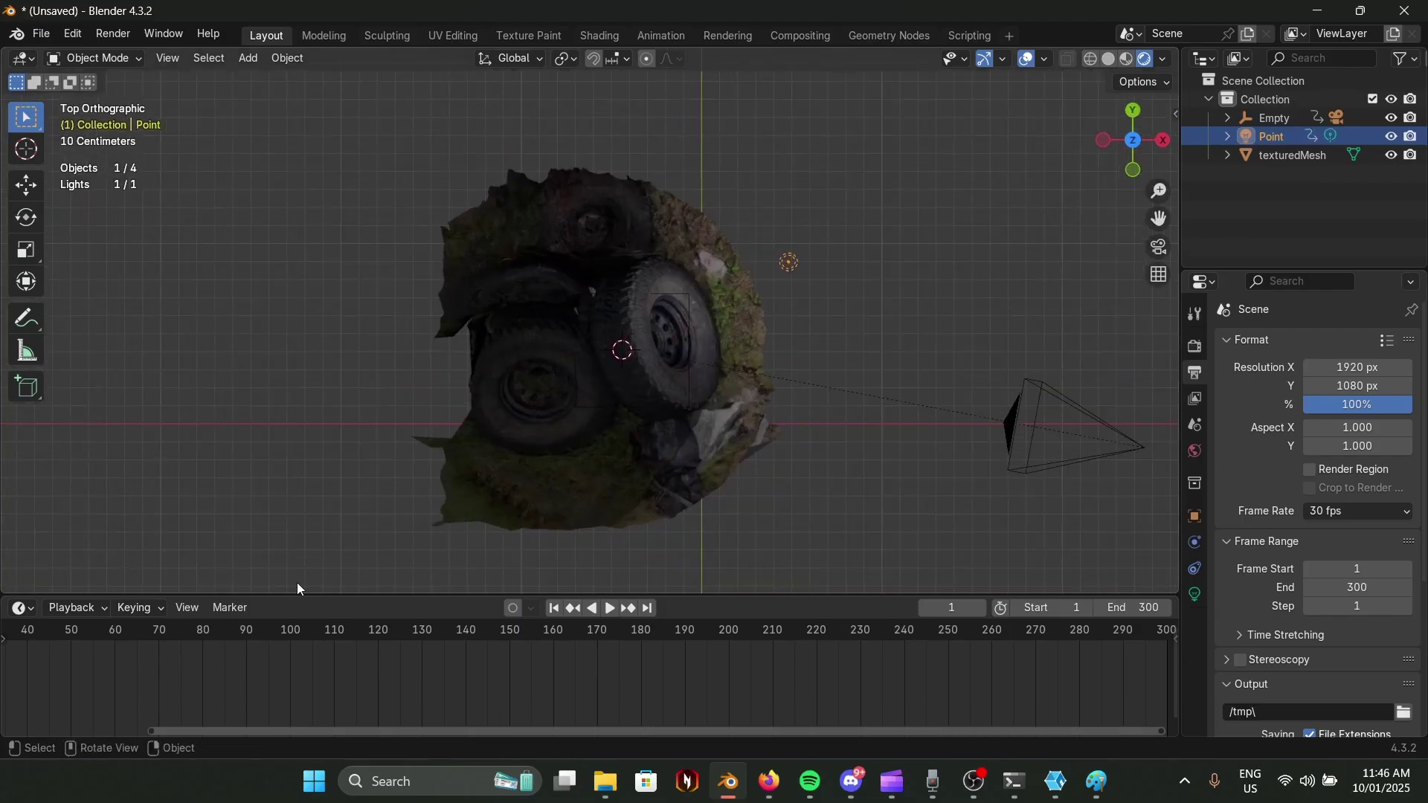
key("i")
At frame 100, move the light lower right of the tyres and keyframe it.
scroll(249, 663, "down", 3)
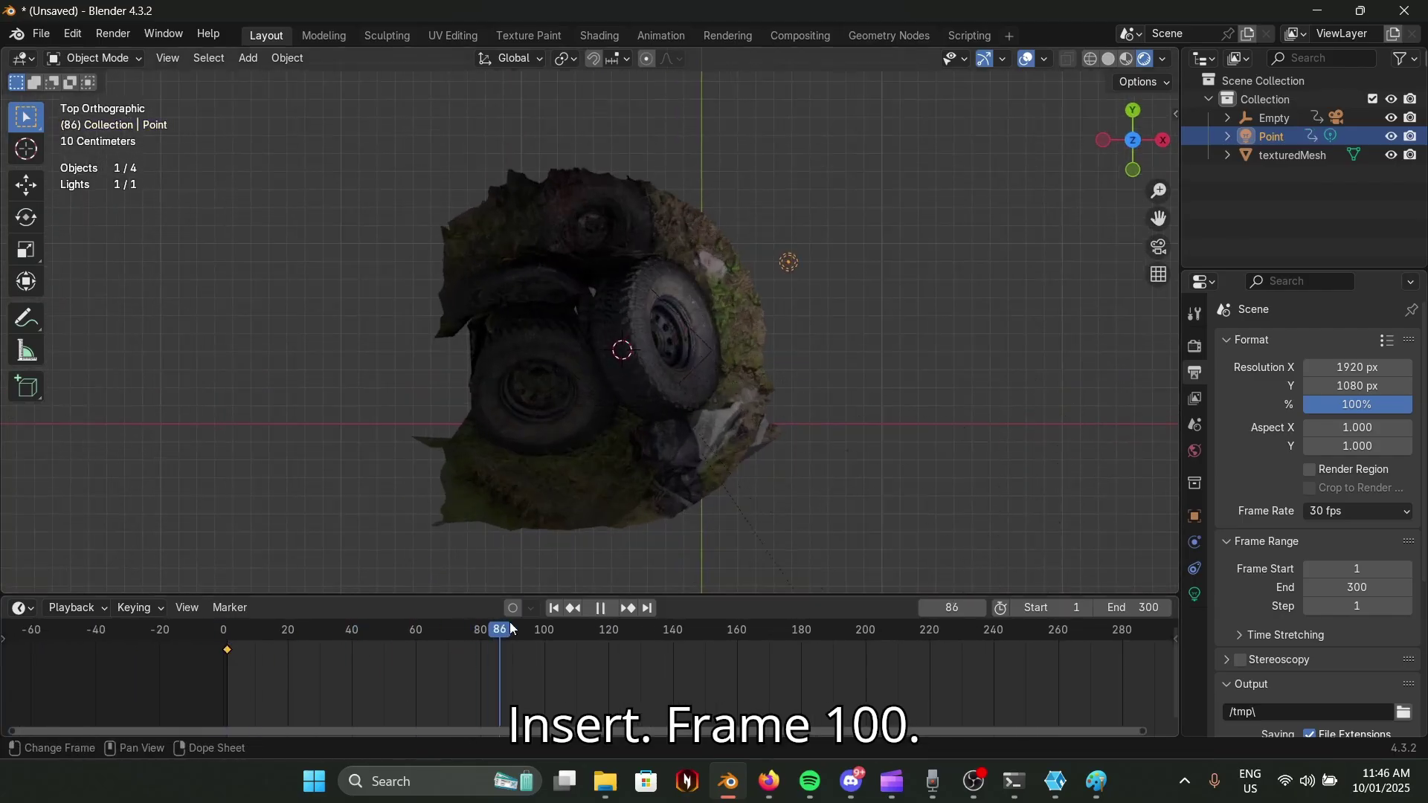
left_click_drag(541, 627, 544, 629)
key("g")
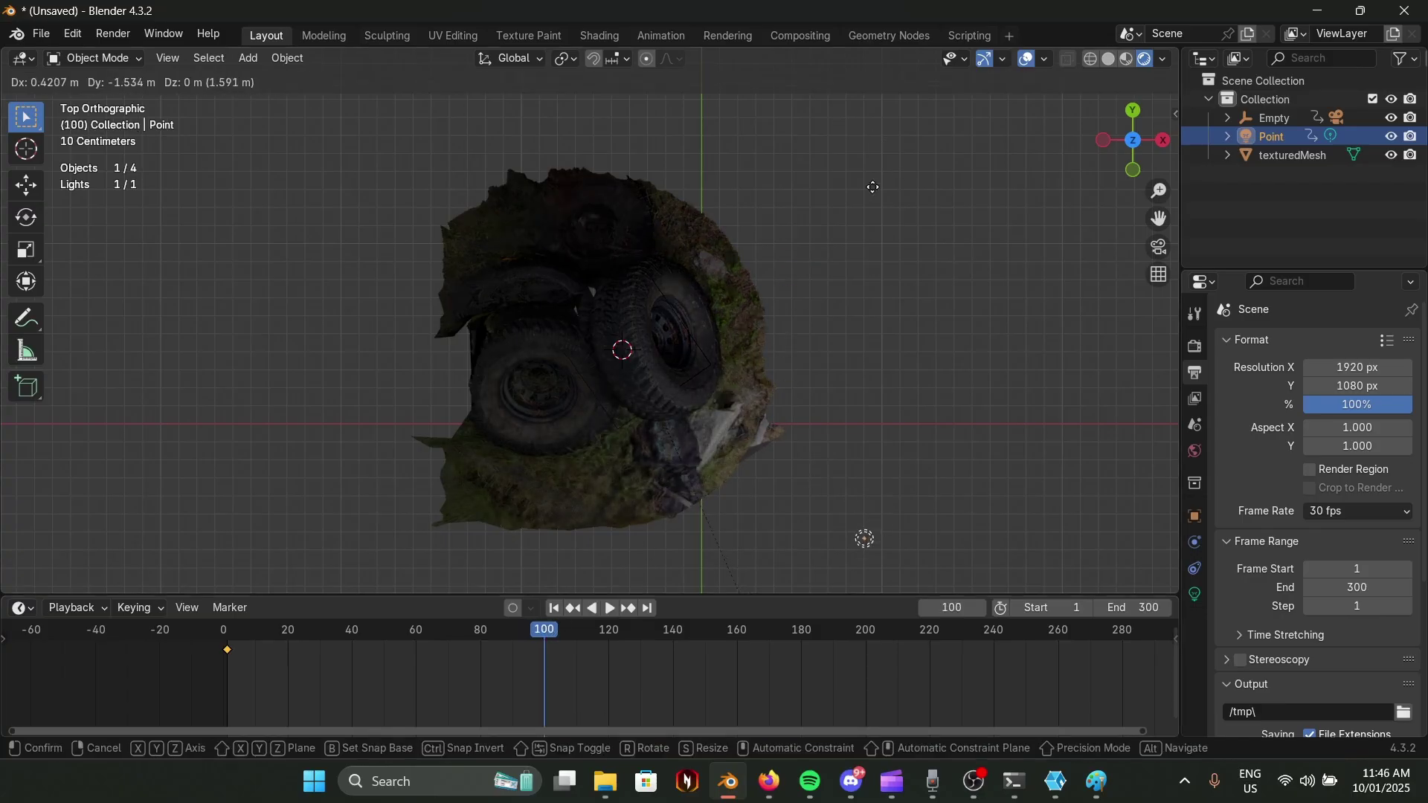
left_click(792, 128)
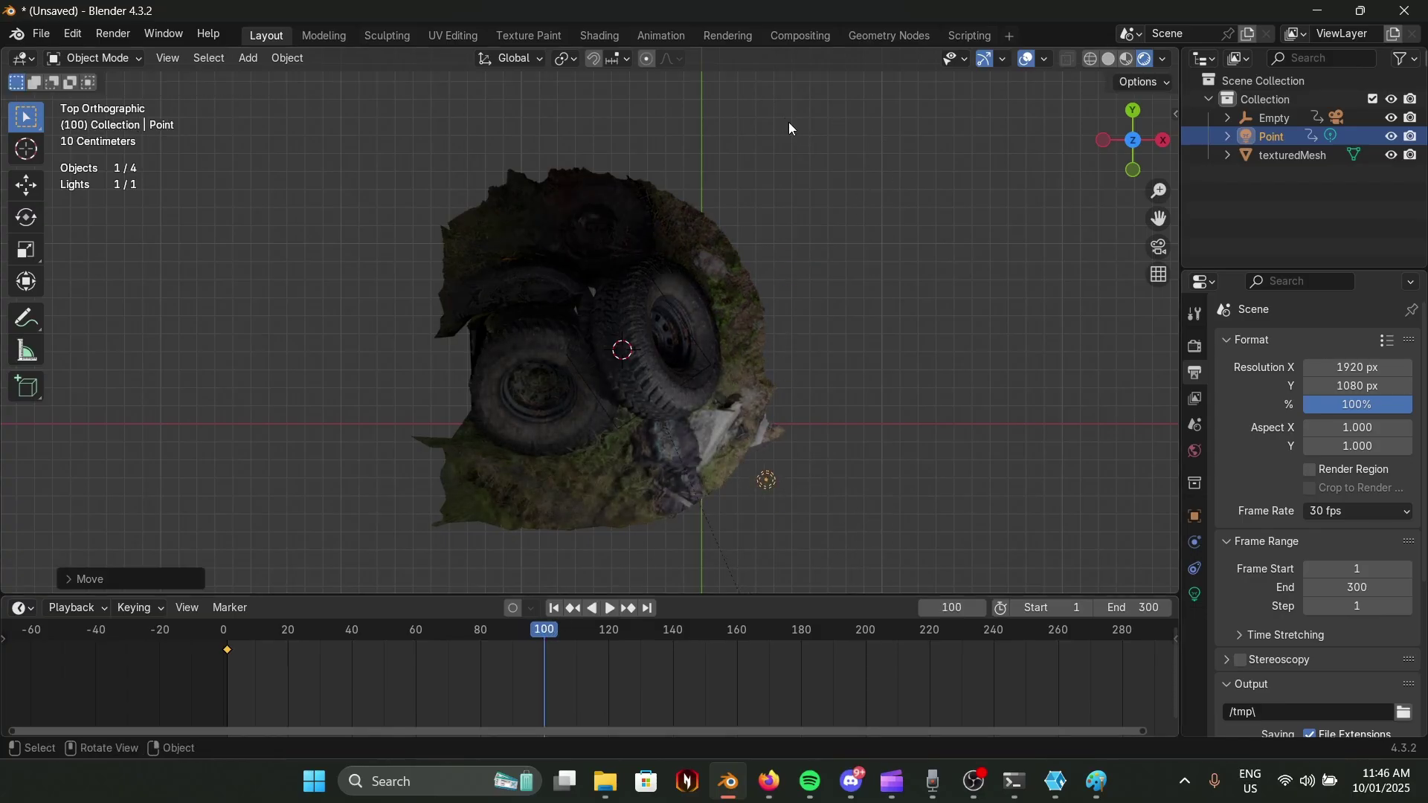
key("i")
Position the light near the tyres' bottom at frame 200 and above the pile at frame 260, keyframing it.
left_click_drag(549, 635, 867, 622)
key("g")
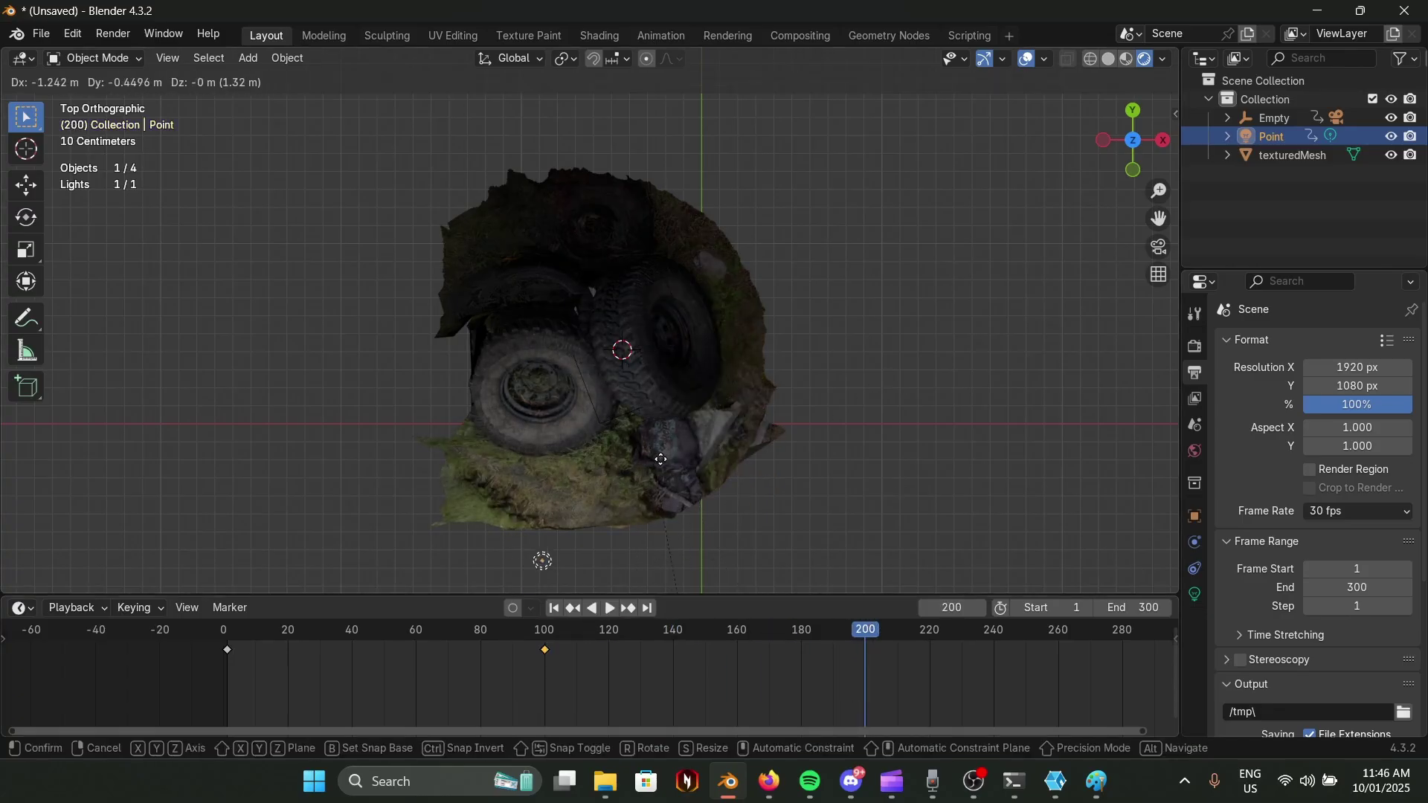
left_click(701, 389)
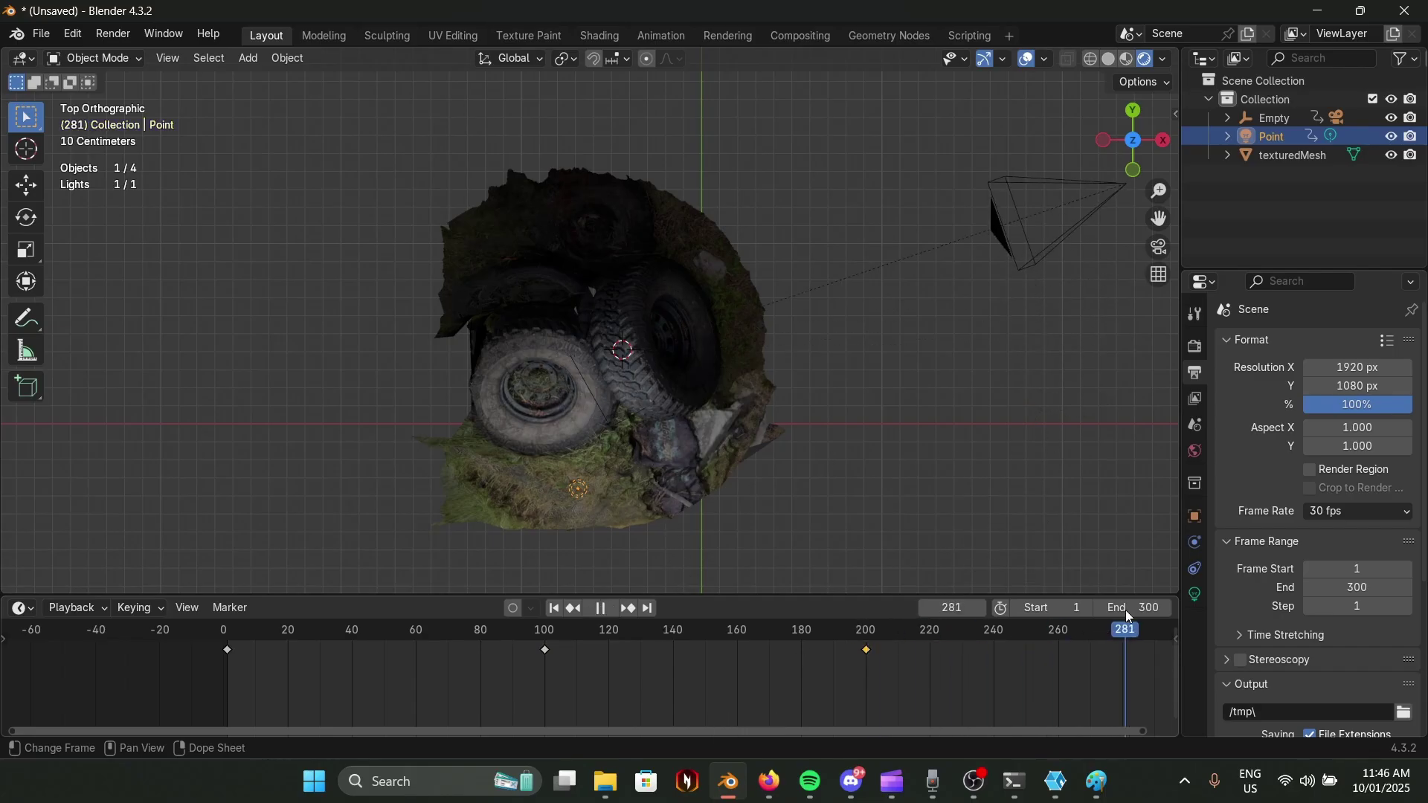
mouse_move(1142, 629)
left_mouse_down()
mouse_move(1102, 632)
mouse_move(1161, 634)
left_mouse_up()
scroll(1050, 652, "down", 2)
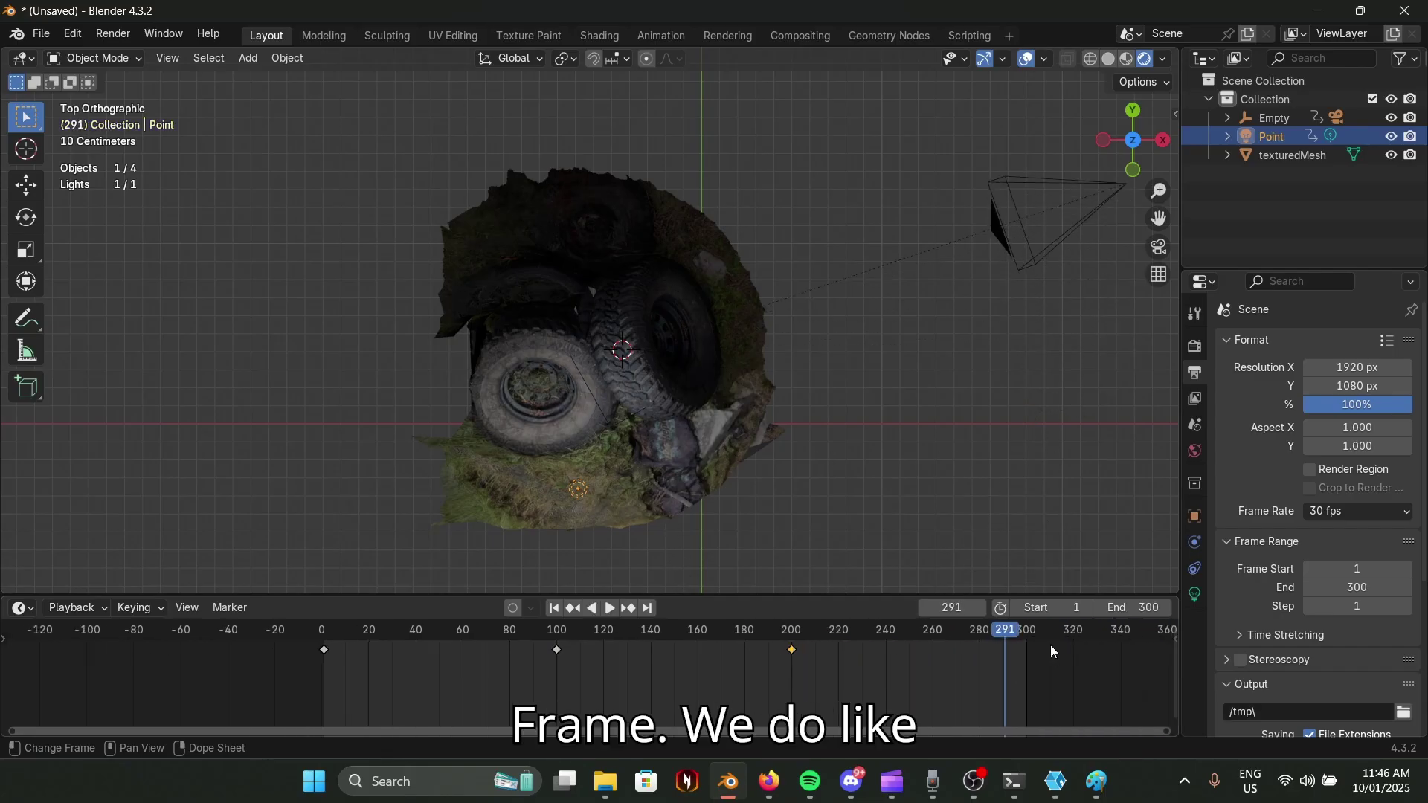
left_click_drag(934, 632, 935, 632)
key("g")
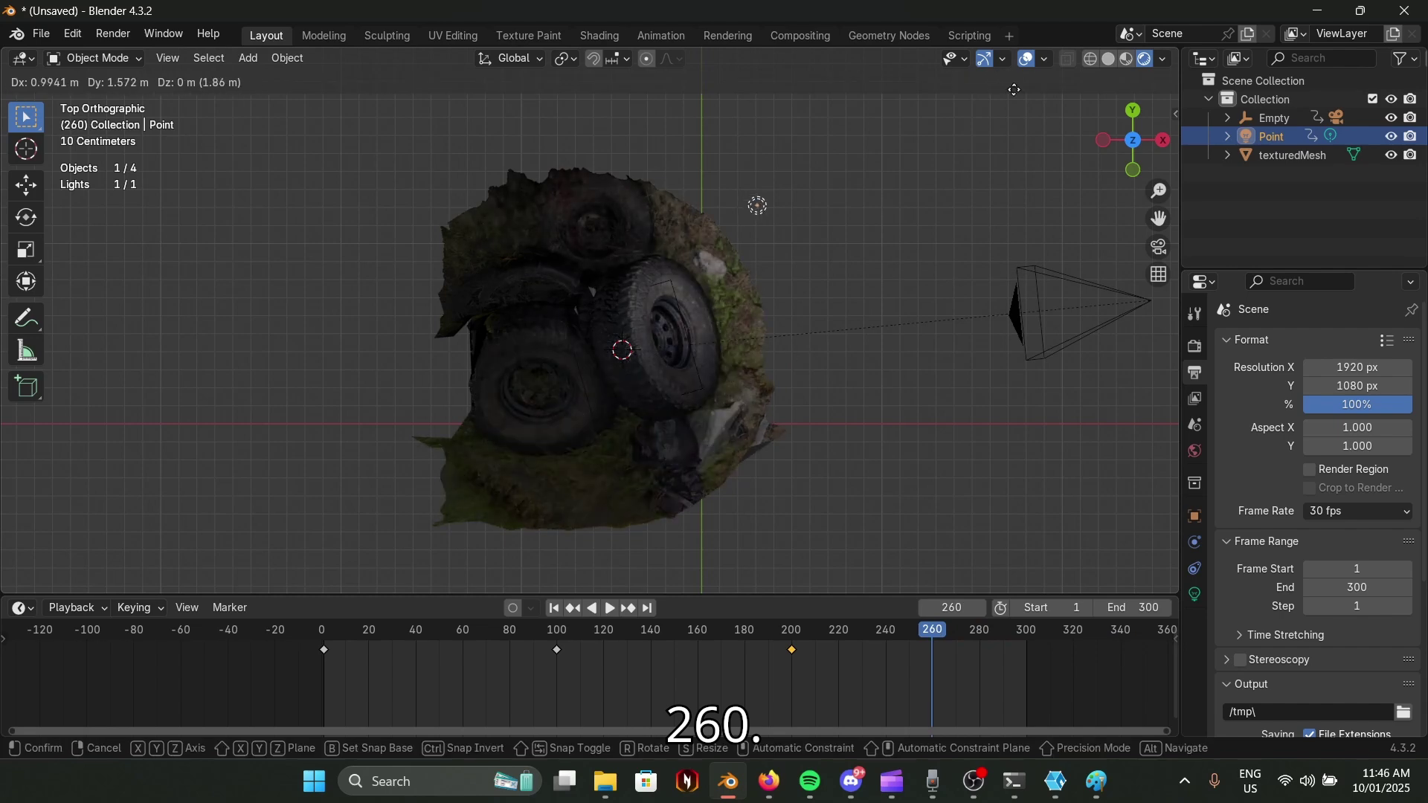
left_click(1002, 533)
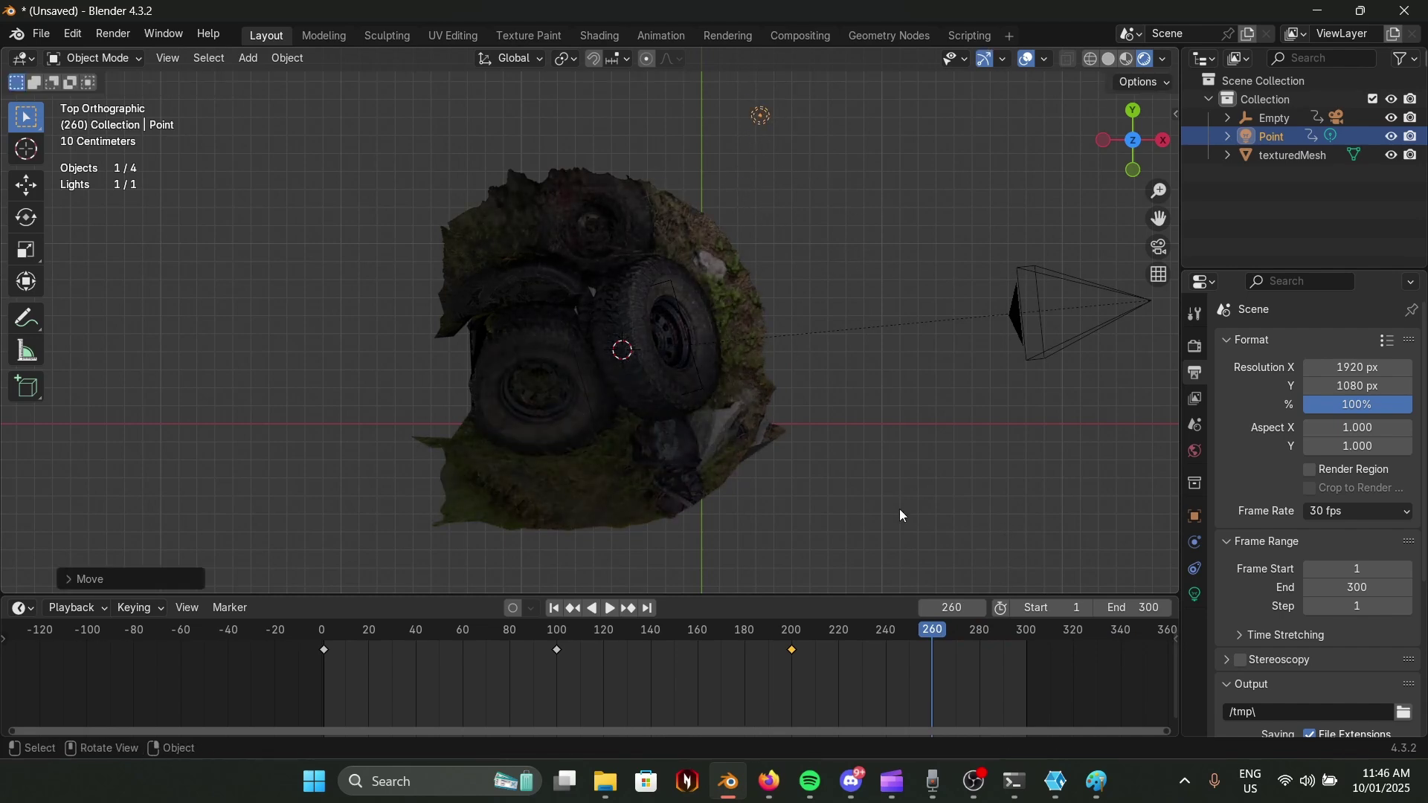
key("i")
left_click_drag(933, 641, 533, 524)
View through the scene camera and play the animation from the first frame.
key("KP_0")
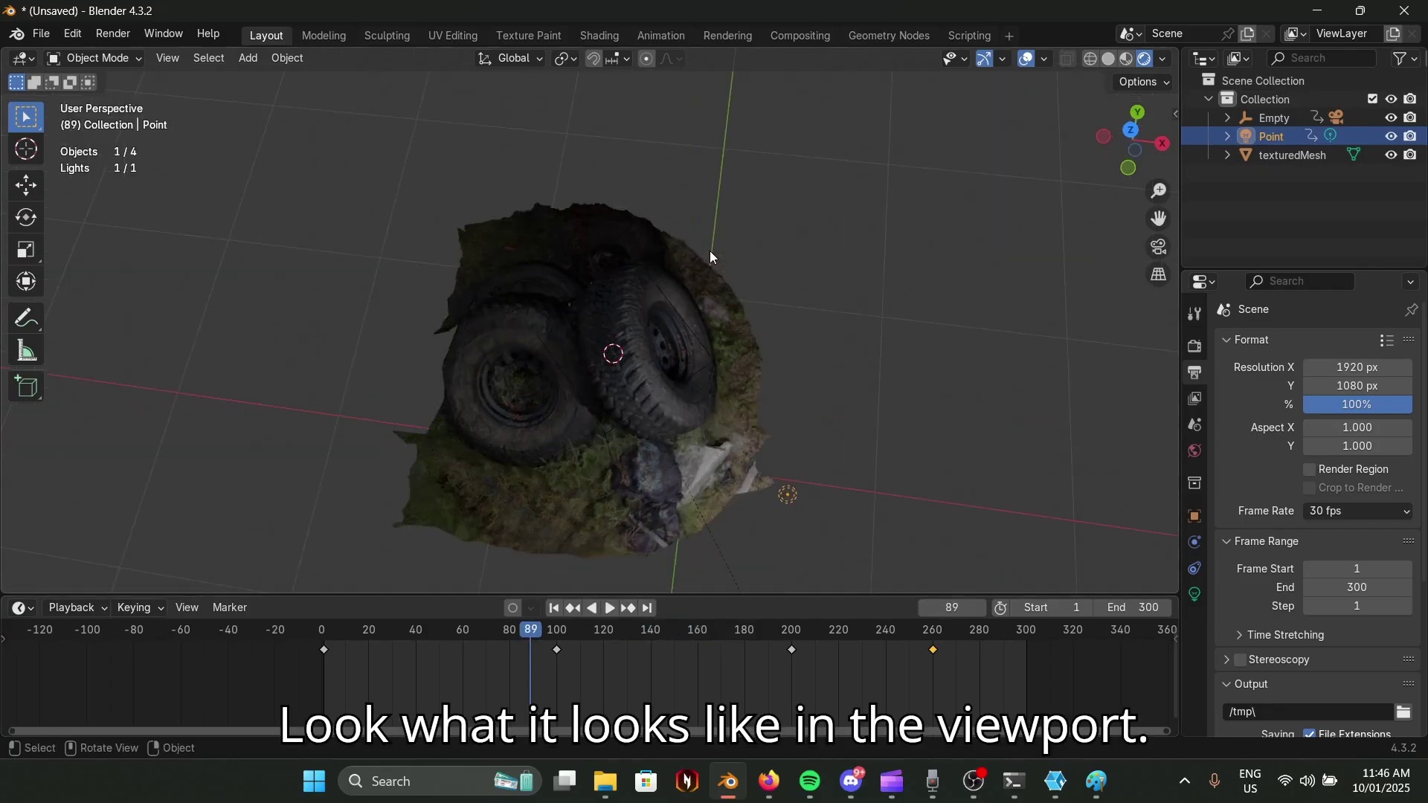
key("shift+Left")
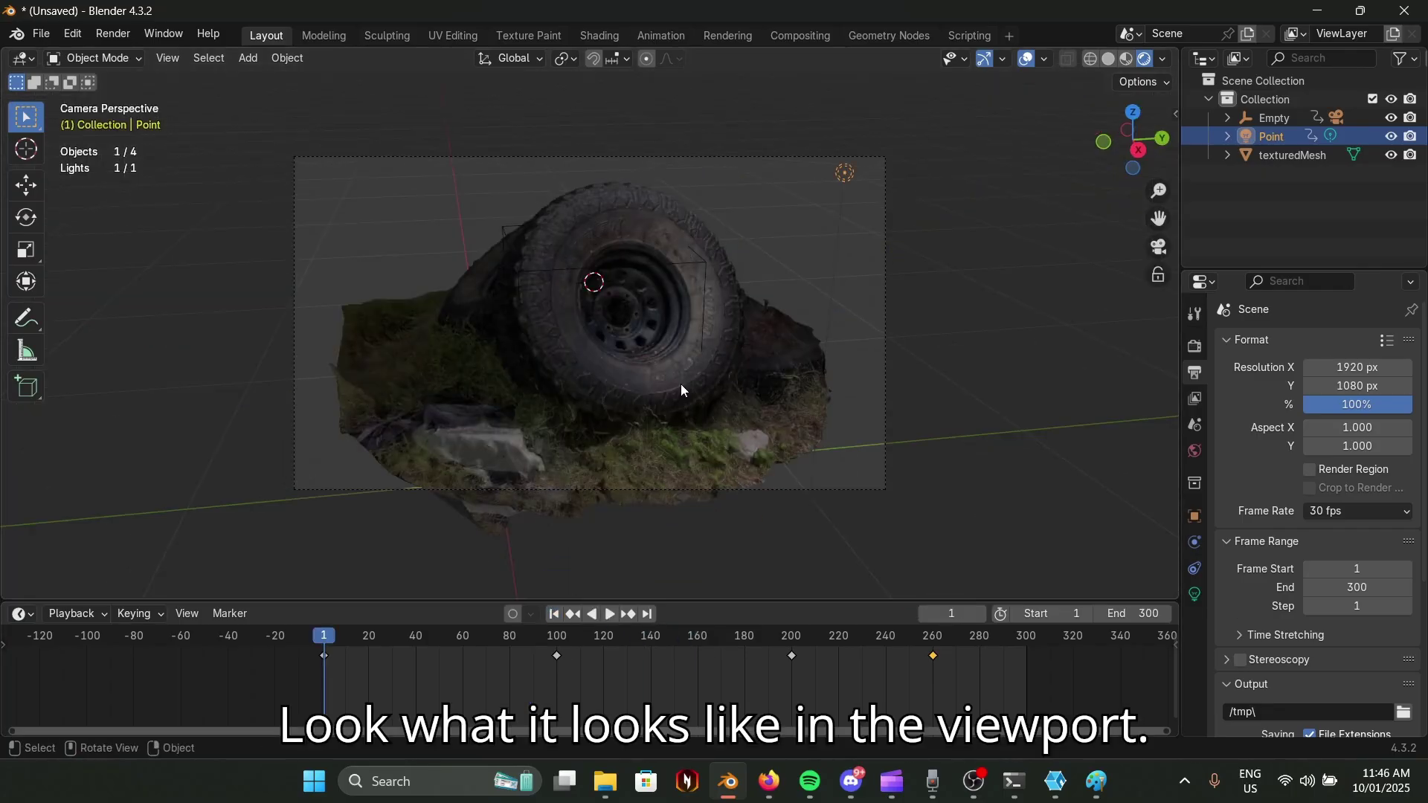
key("space")
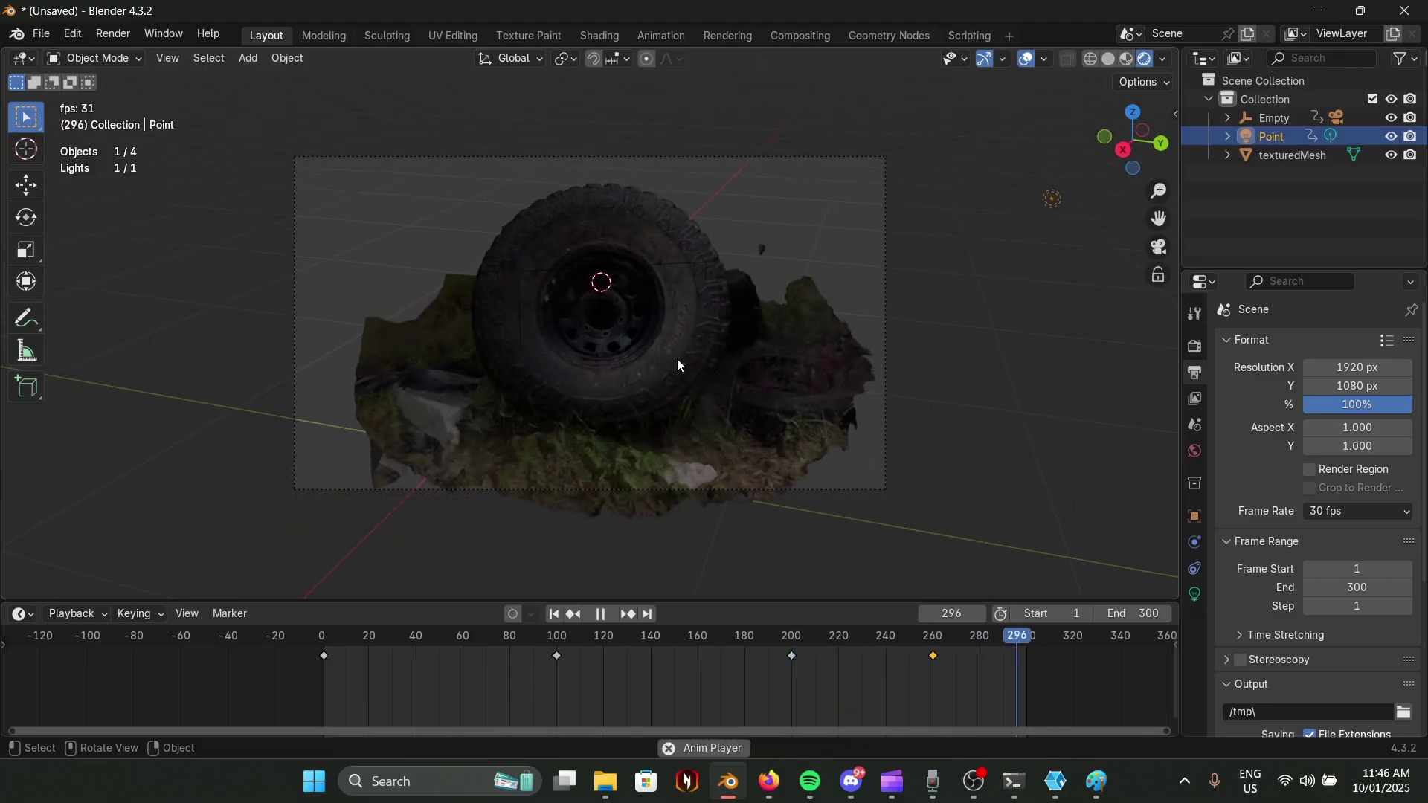
At frame 260, move the Point light beside the front tyre's top.
left_click_drag(455, 641, 935, 658)
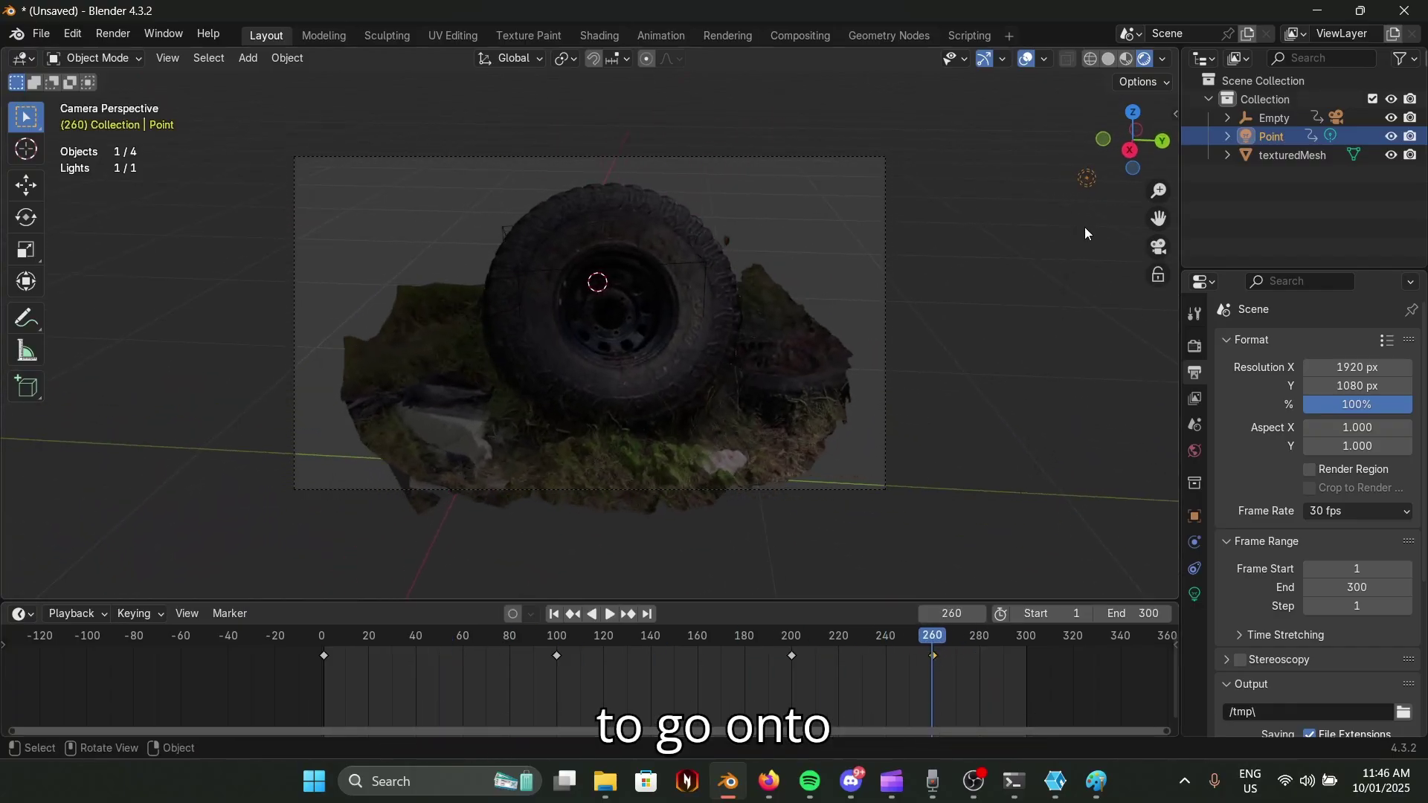
key("g")
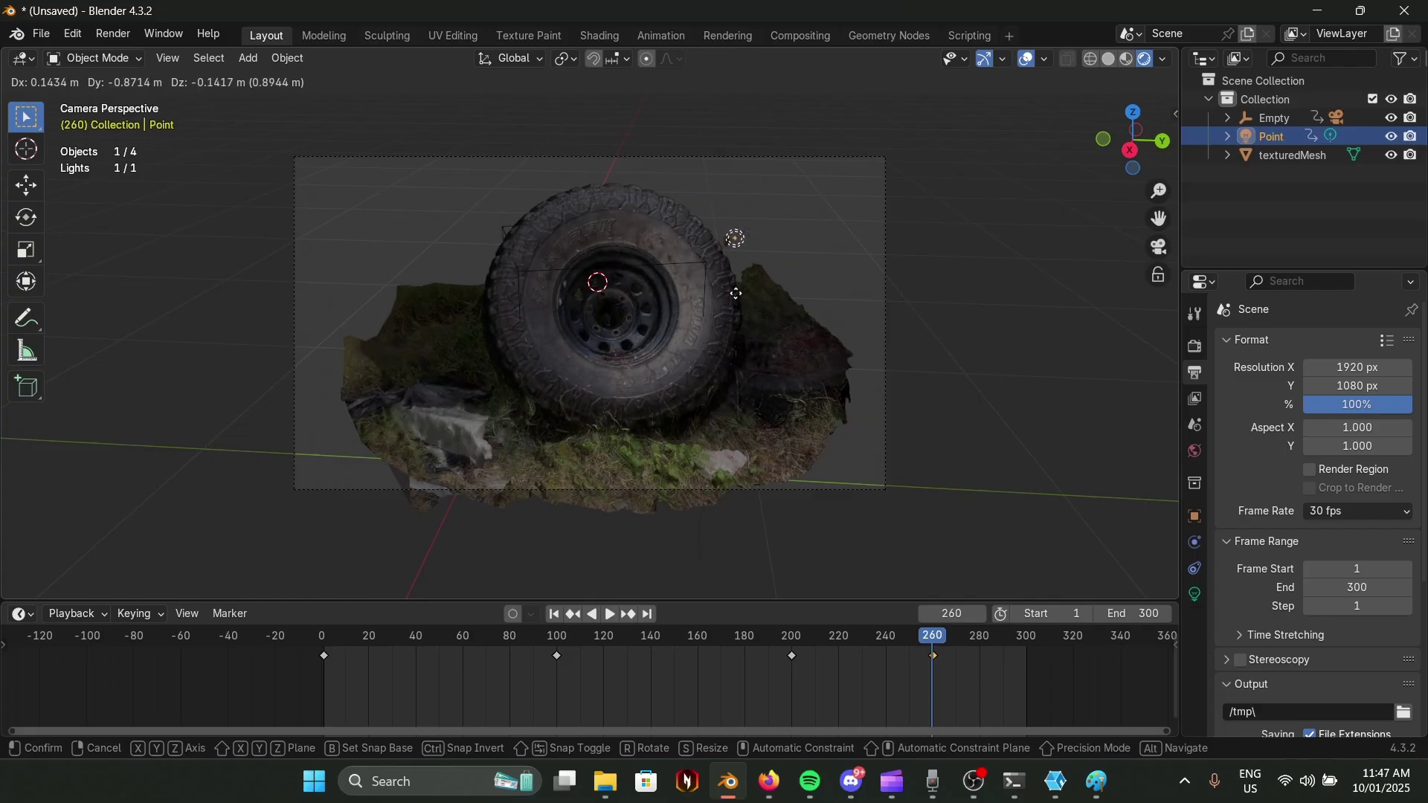
left_click(744, 322)
key("g")
left_click(854, 334)
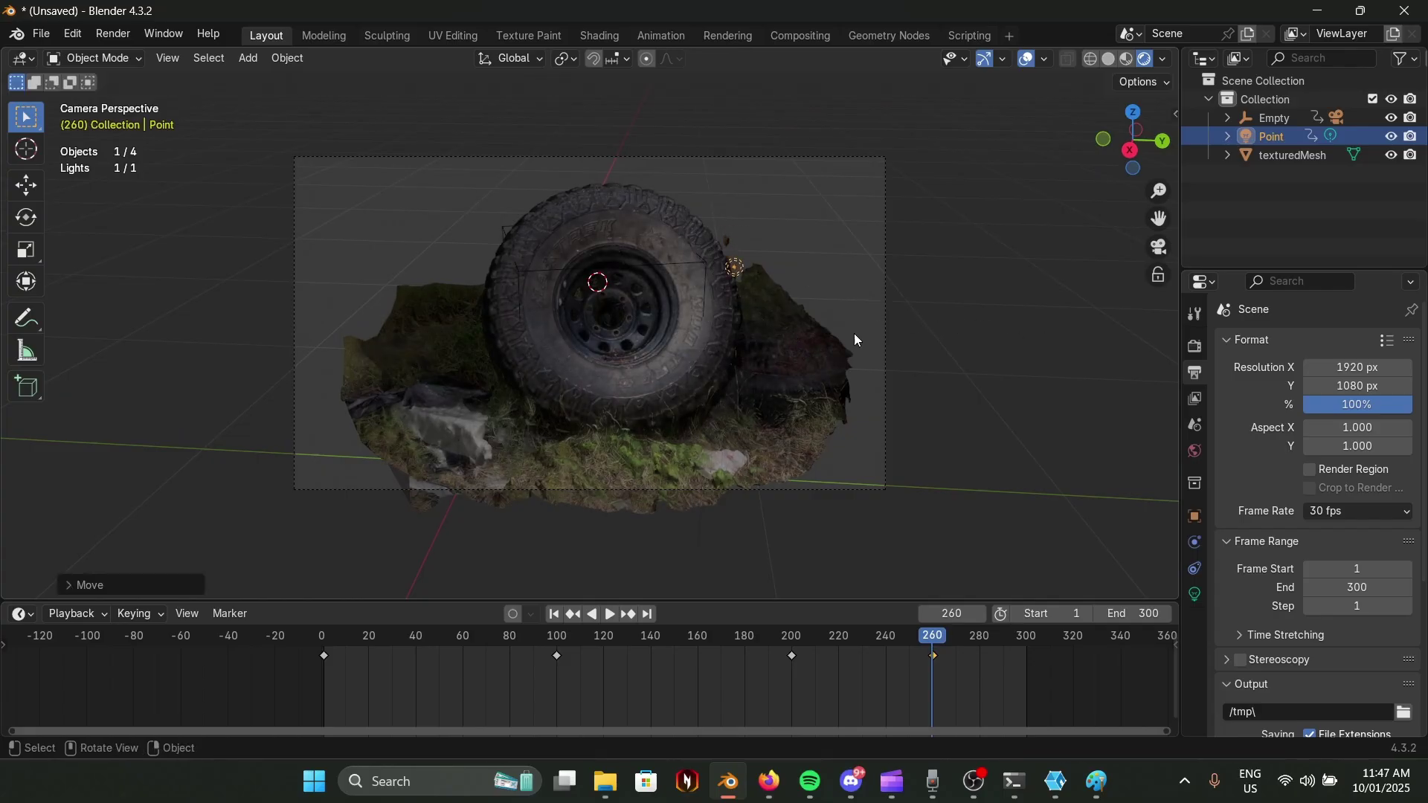
key("g")
left_click(912, 309)
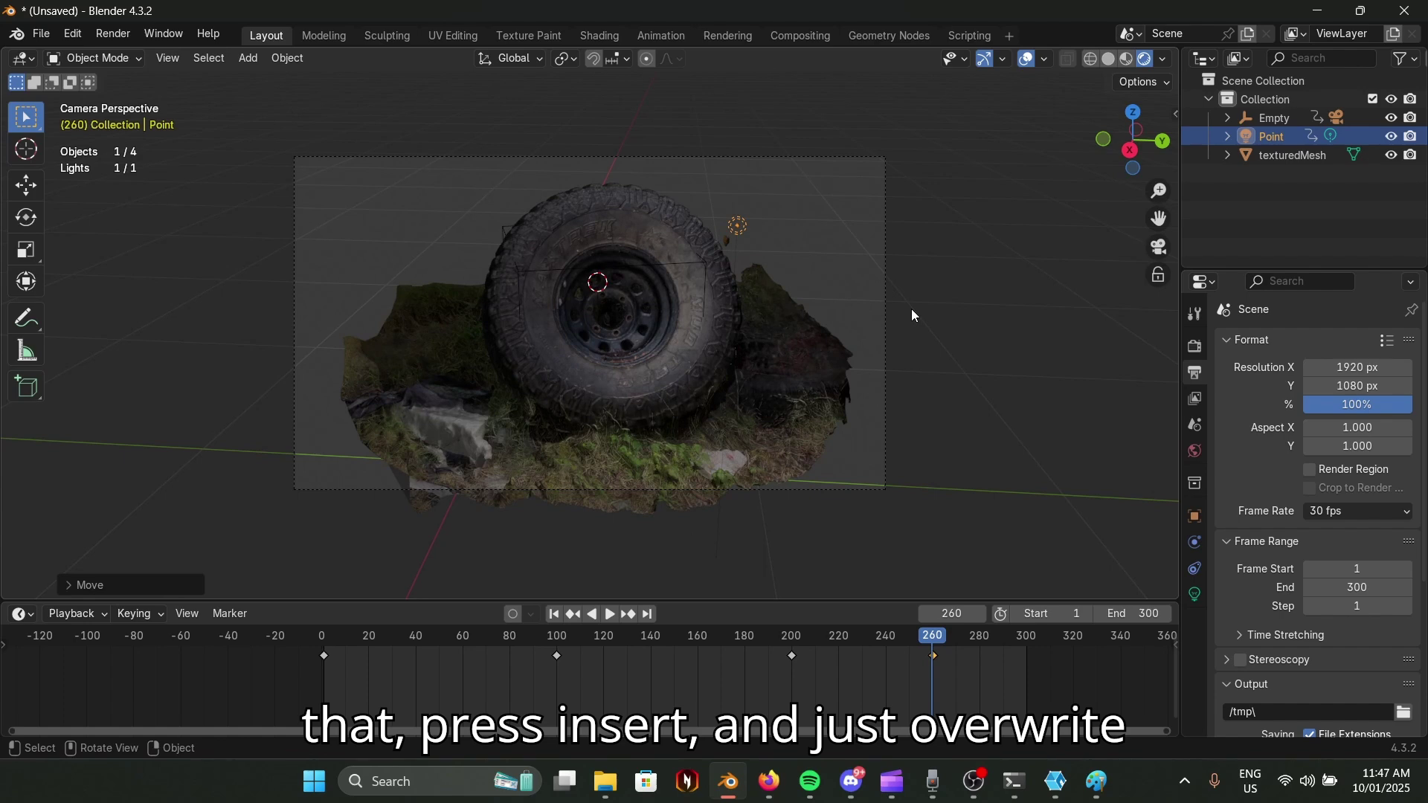
Play and scrub the timeline to review the adjusted light animation around frame 260.
key("space")
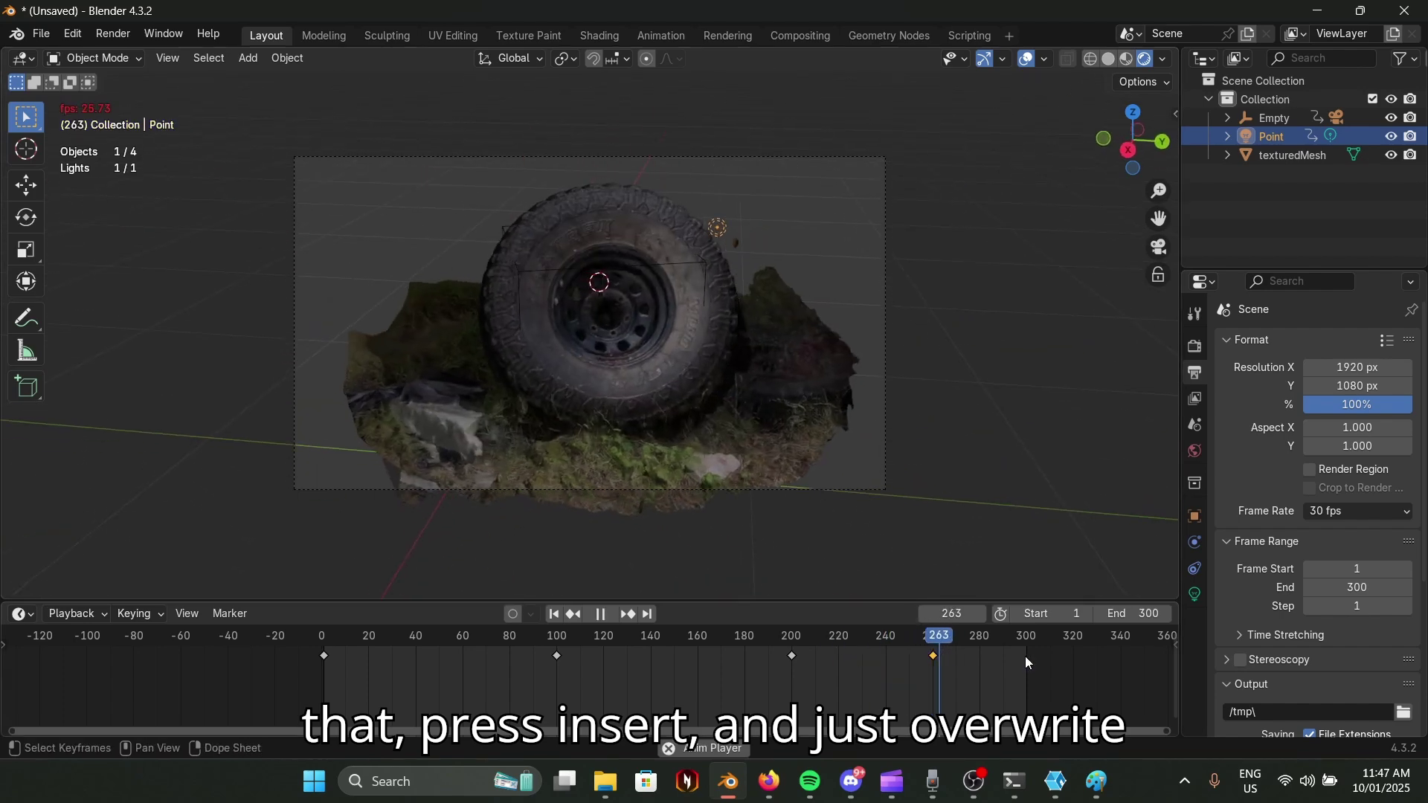
left_click_drag(1023, 636, 798, 632)
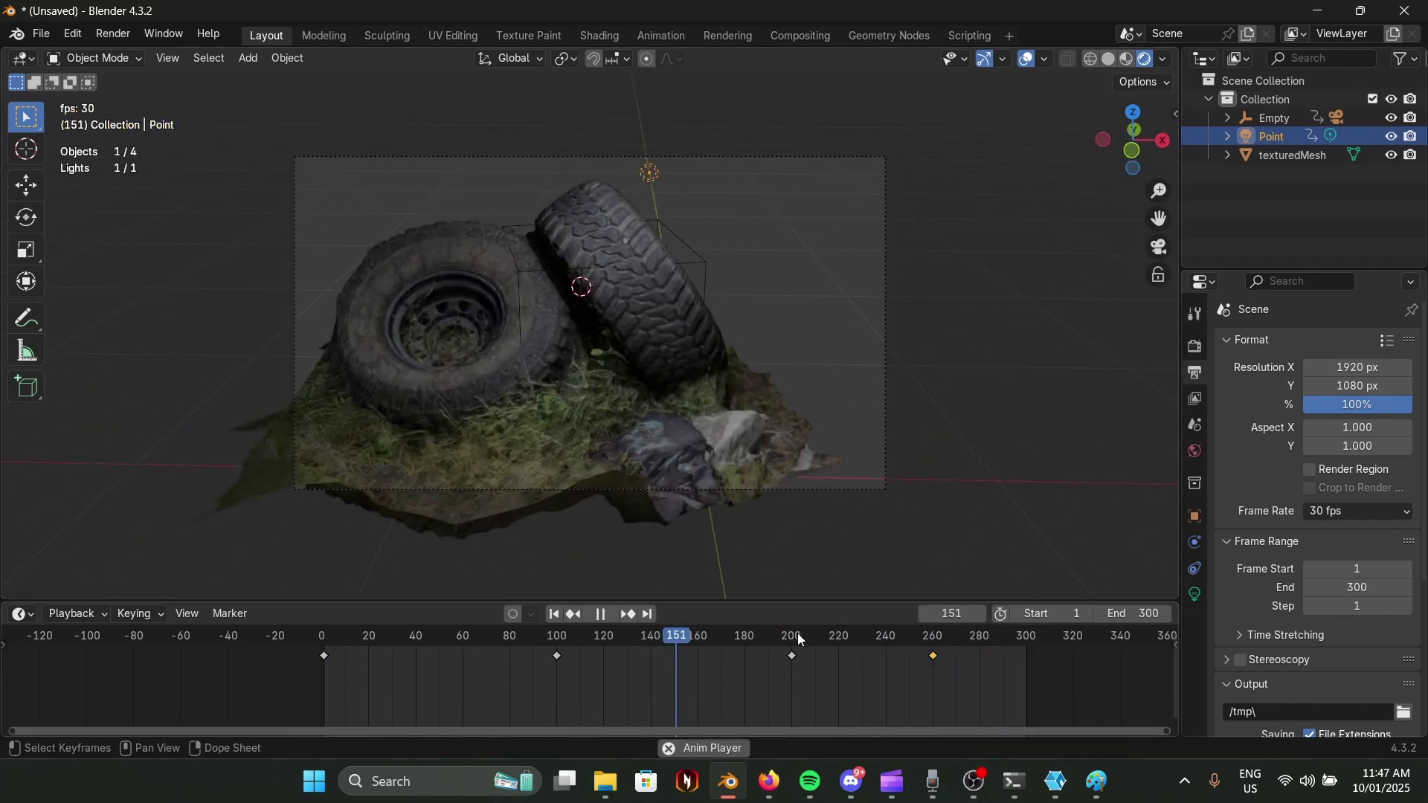
left_click(876, 637)
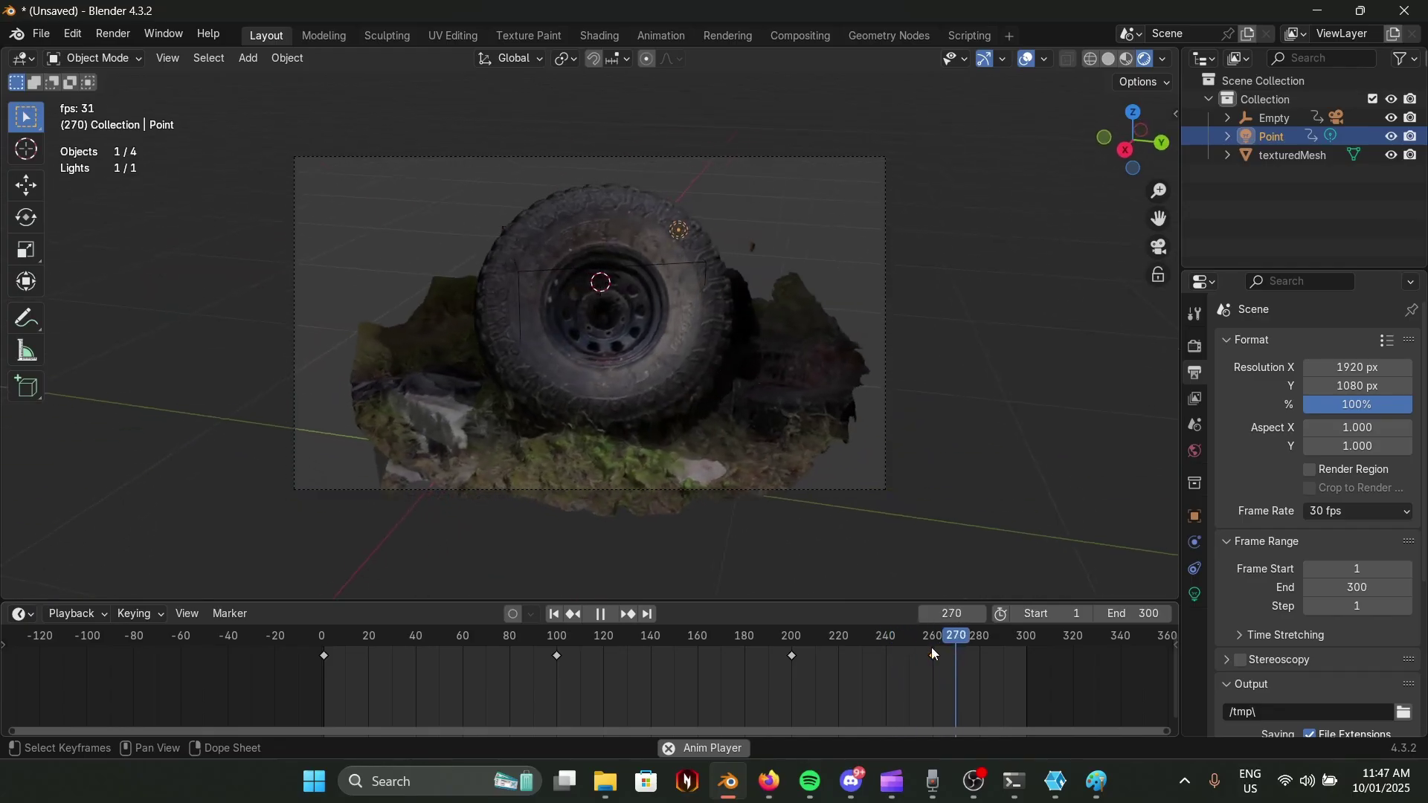
left_click(934, 655)
key("space")
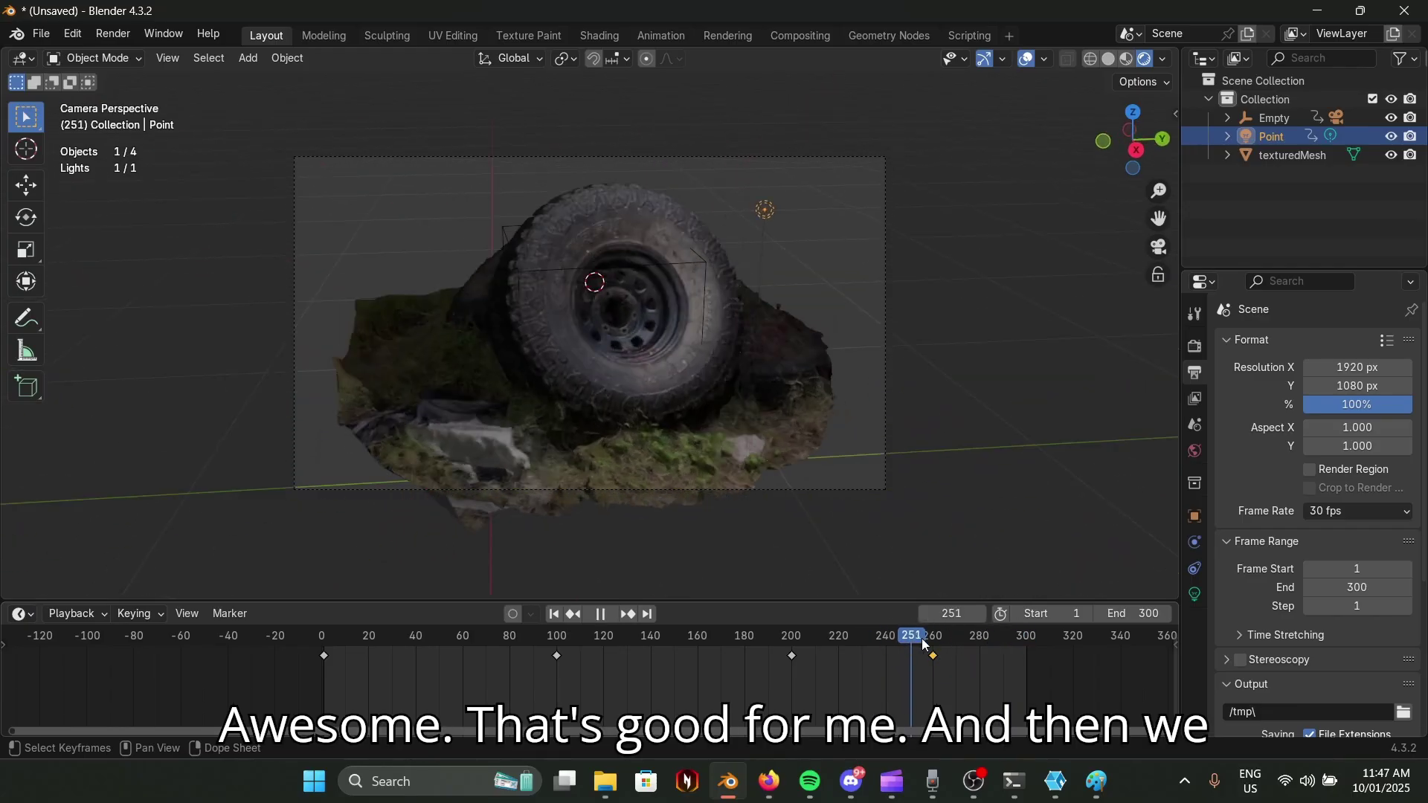
left_click_drag(998, 637, 470, 637)
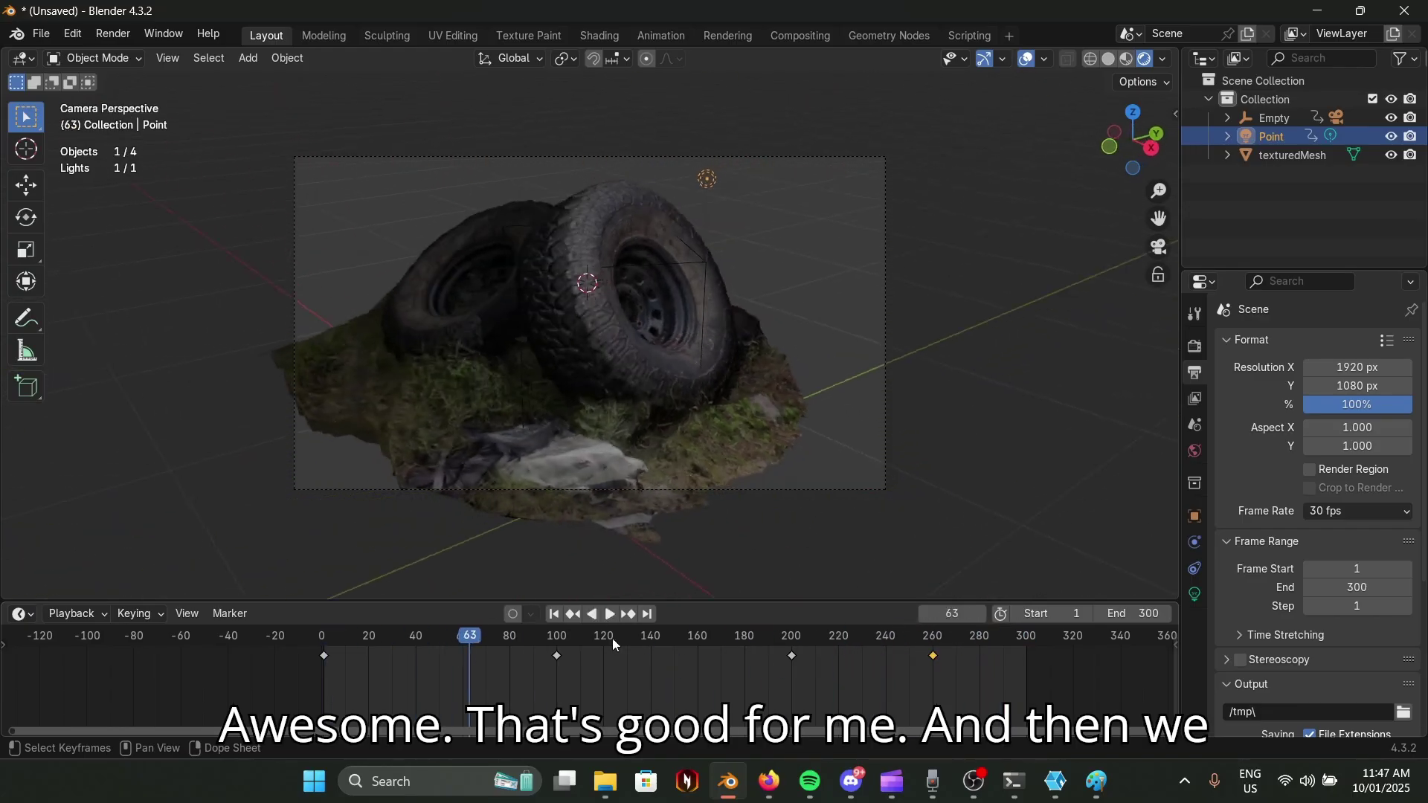